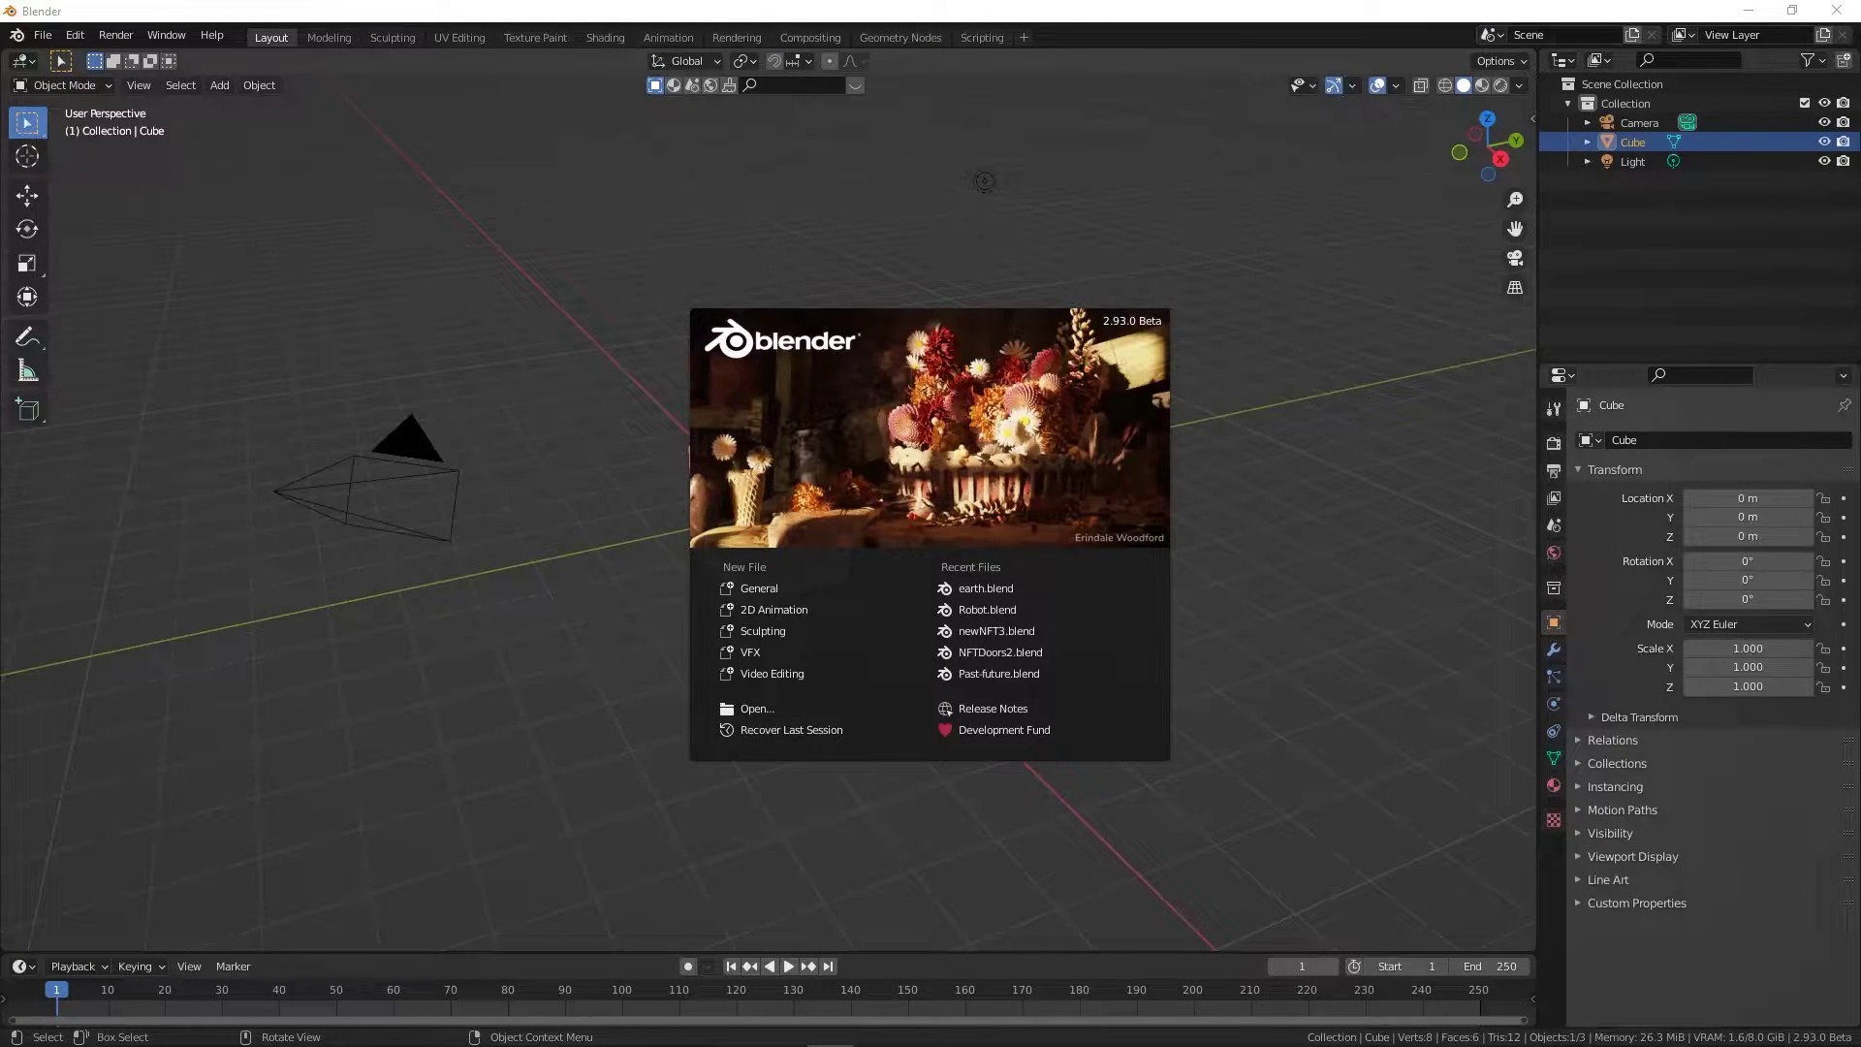
Step: Start a new General scene and select all of its objects
{"action": "left_click", "coordinate": [789, 582]}
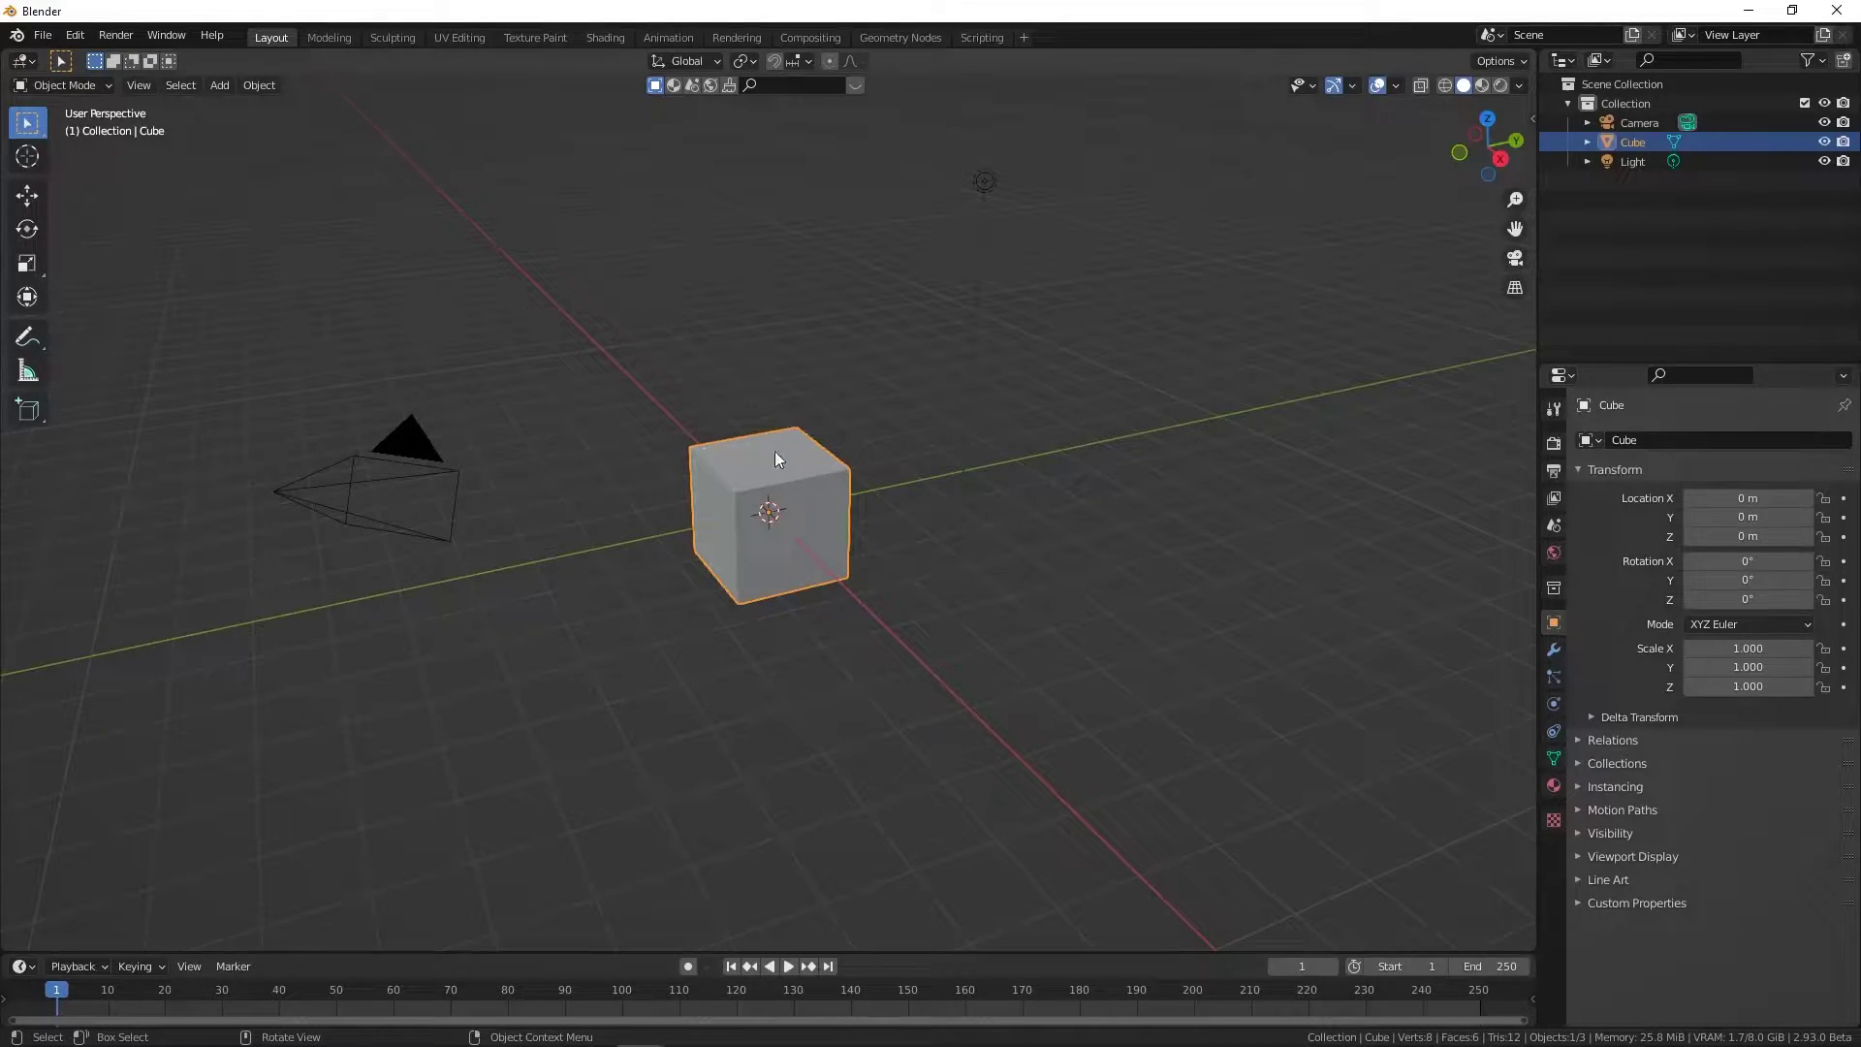
{"action": "scroll", "coordinate": [766, 461], "scroll_direction": "up", "scroll_amount": 3}
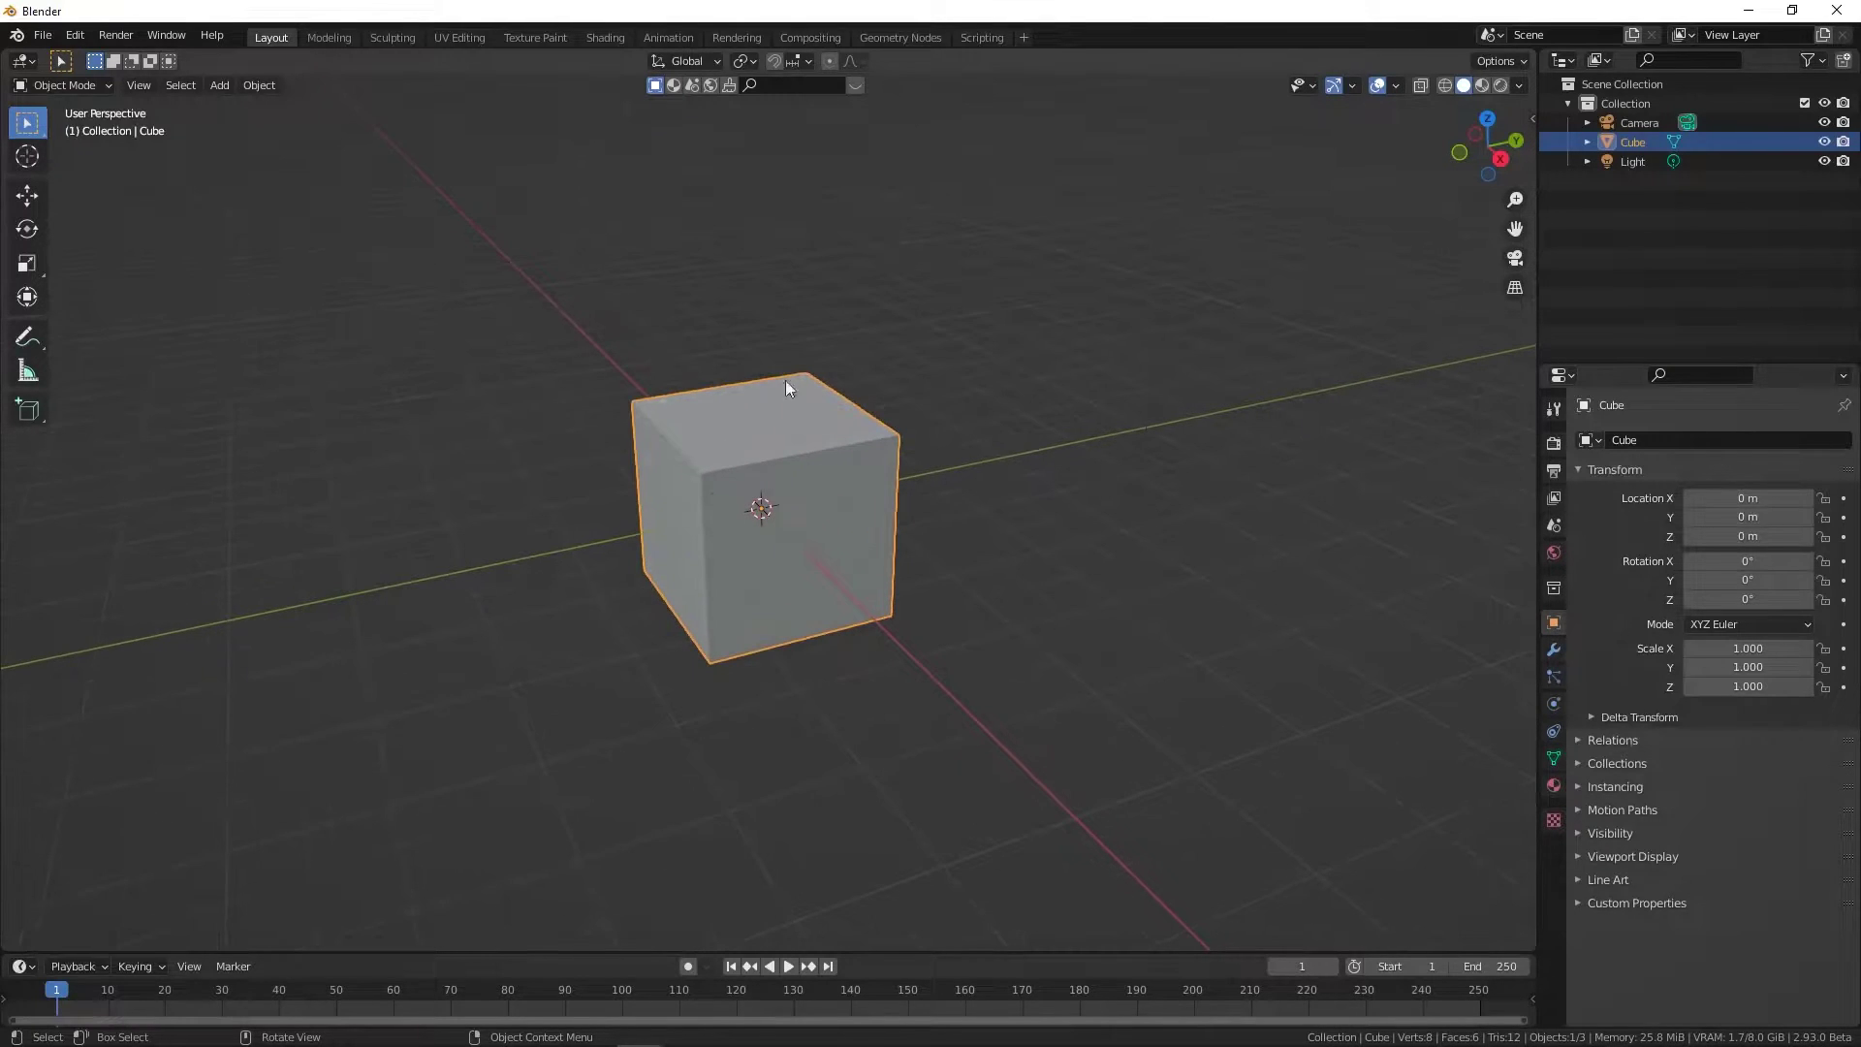
{"action": "scroll", "coordinate": [785, 380], "scroll_direction": "down", "scroll_amount": 3}
{"action": "left_click_drag", "start_coordinate": [1250, 673], "coordinate": [913, 474]}
{"action": "key", "text": "a"}
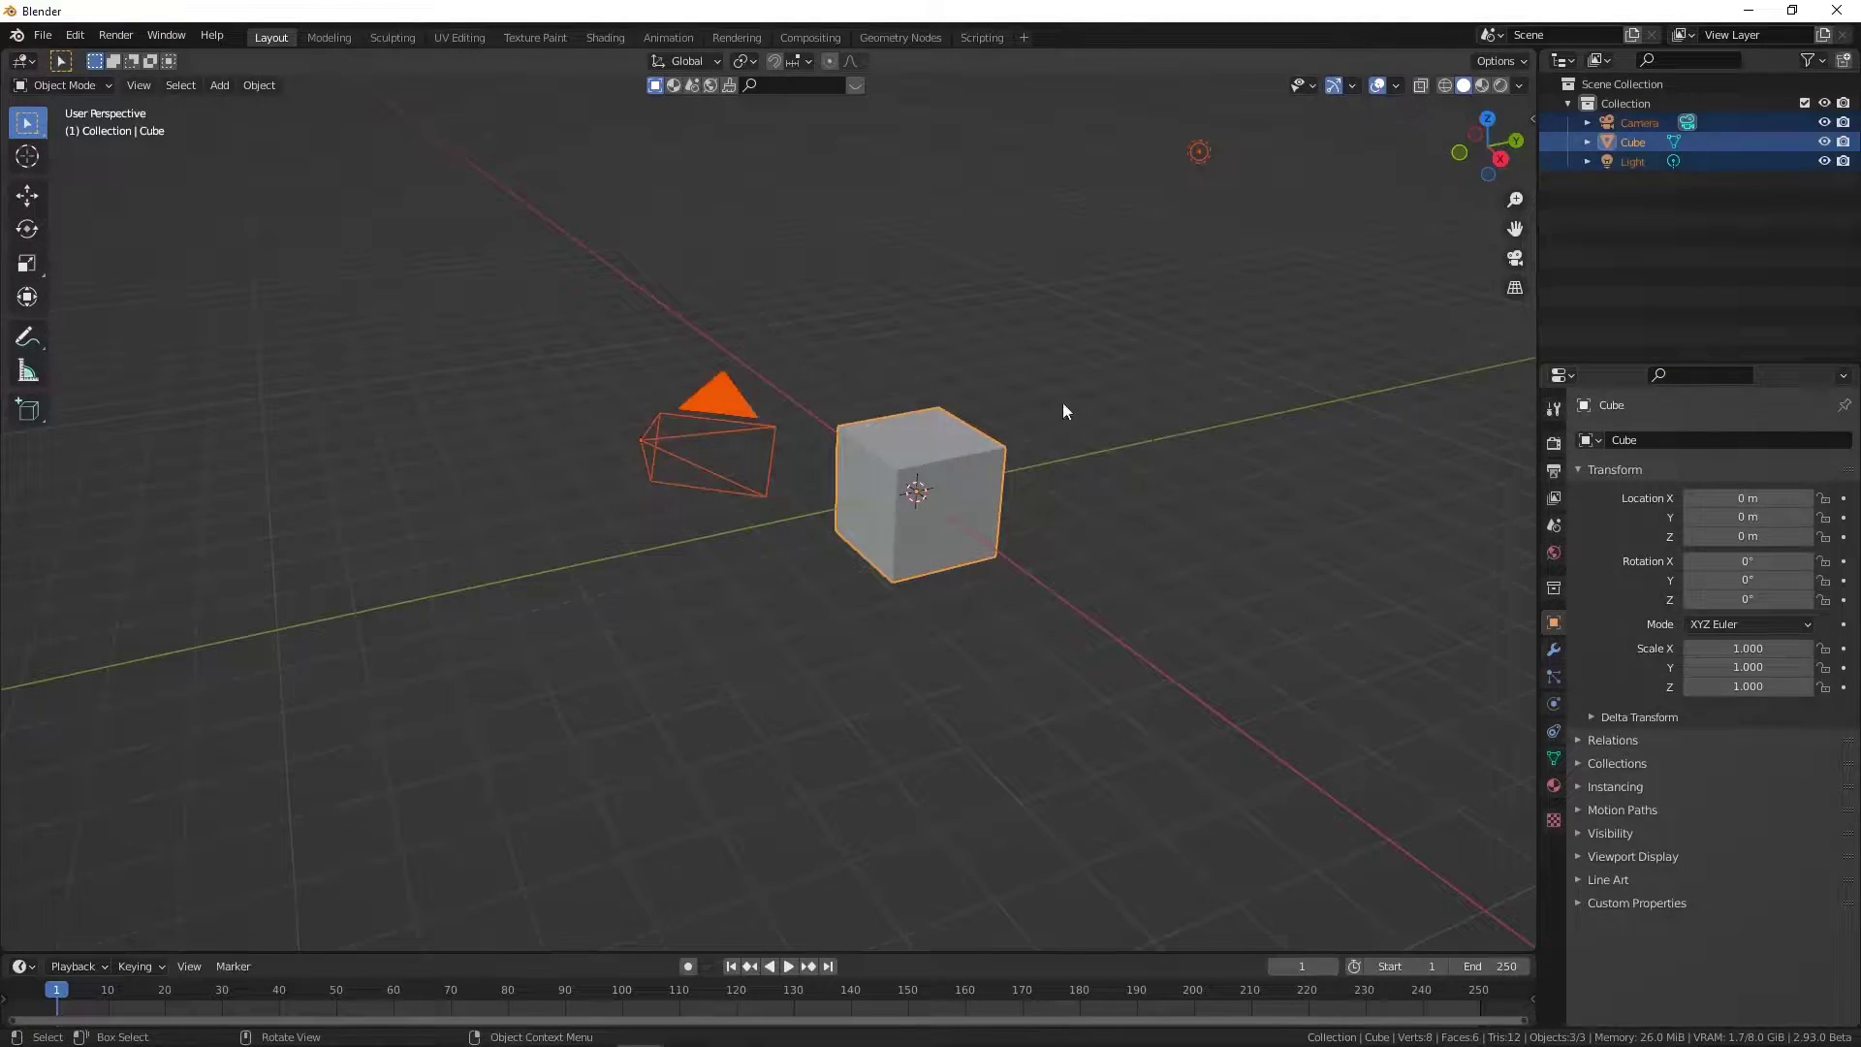
Step: Select only the default cube and delete it
{"action": "left_click", "coordinate": [740, 407]}
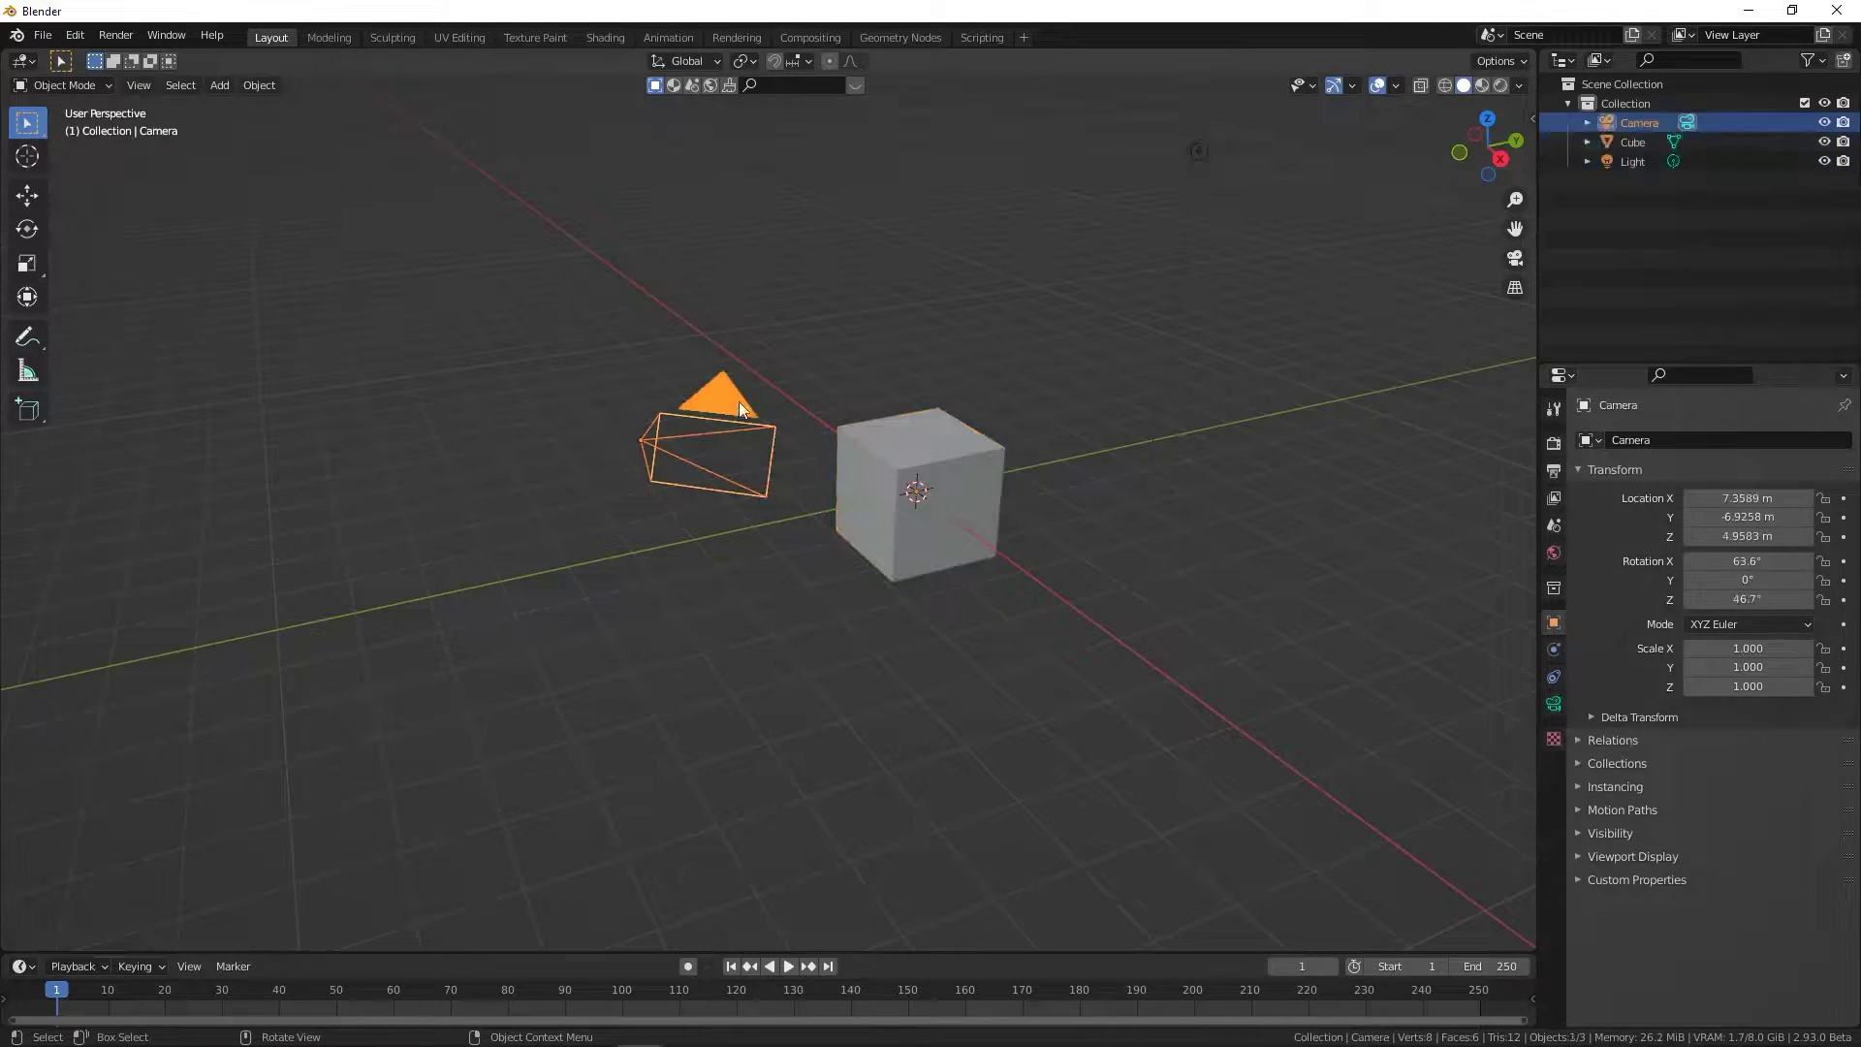
{"action": "left_click", "coordinate": [878, 397]}
{"action": "left_click", "coordinate": [945, 449]}
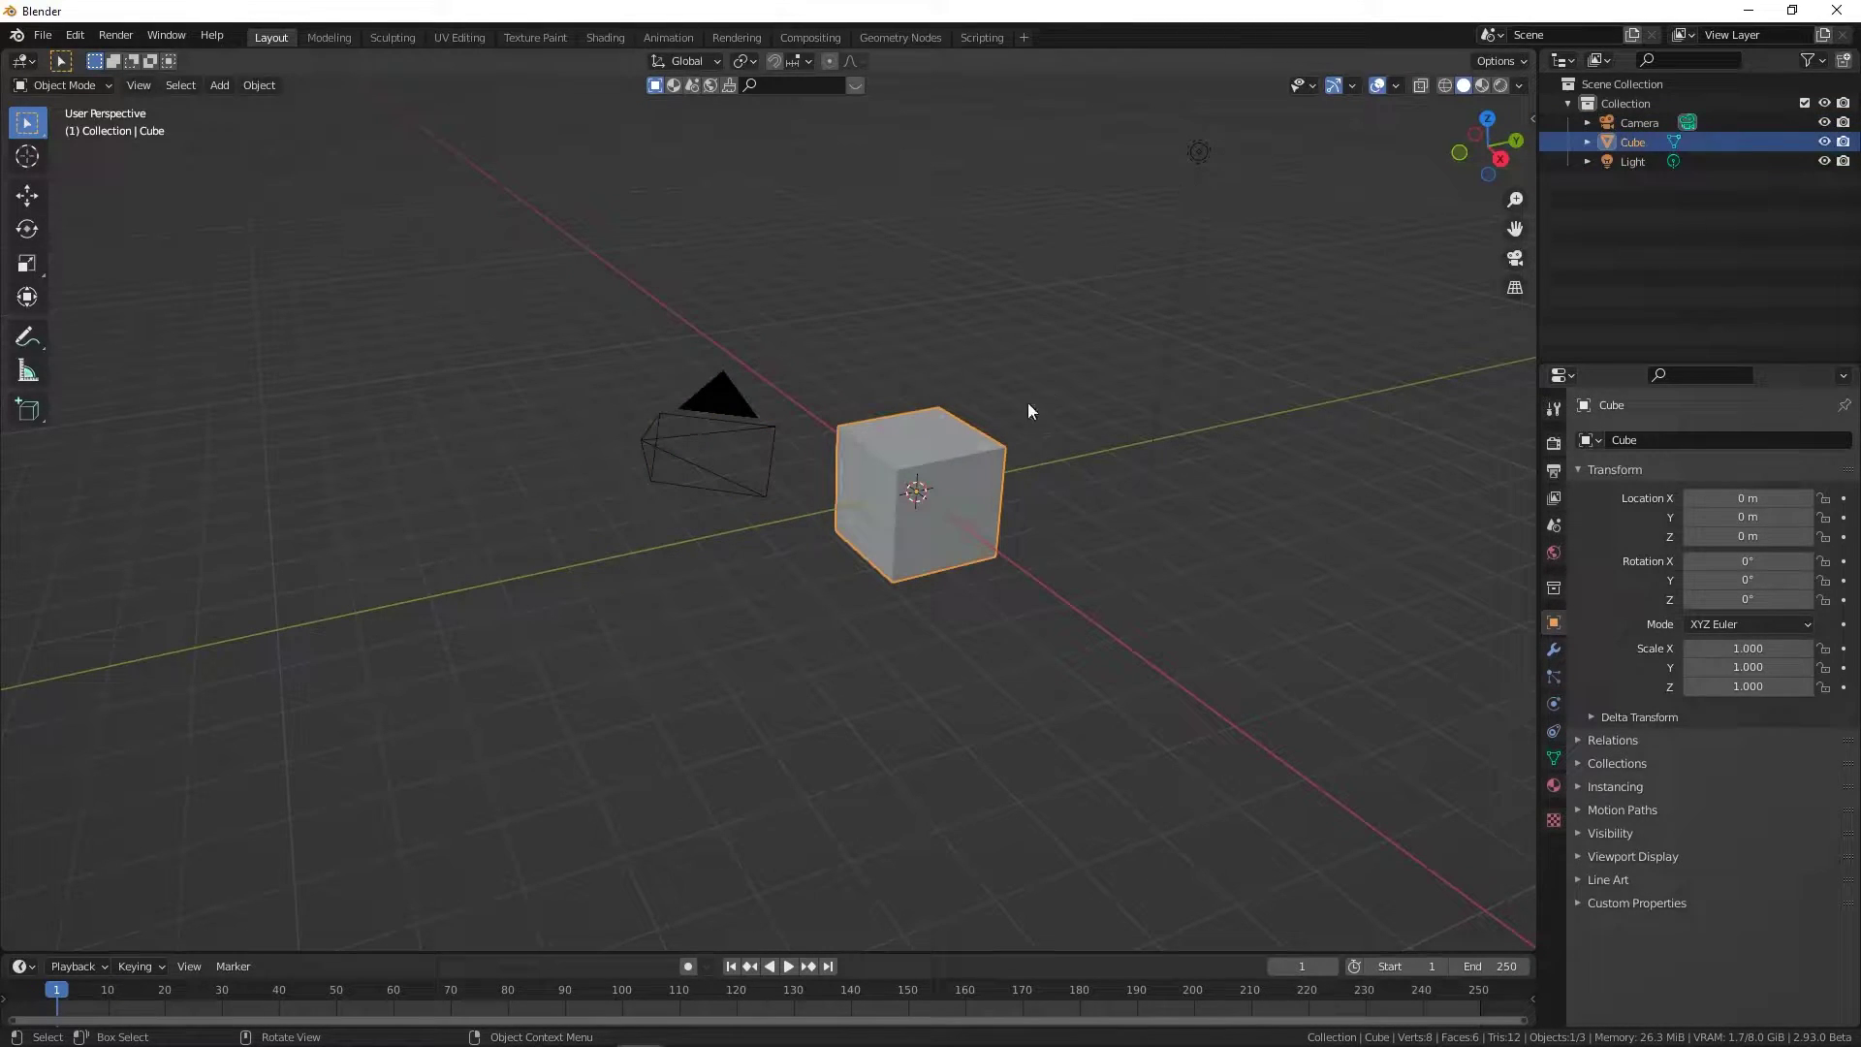
{"action": "mouse_move", "coordinate": [944, 433]}
{"action": "middle_mouse_down"}
{"action": "mouse_move", "coordinate": [916, 462]}
{"action": "mouse_move", "coordinate": [933, 429]}
{"action": "middle_mouse_up"}
{"action": "middle_click_drag", "start_coordinate": [885, 365], "coordinate": [1041, 499]}
{"action": "key", "text": "Delete"}
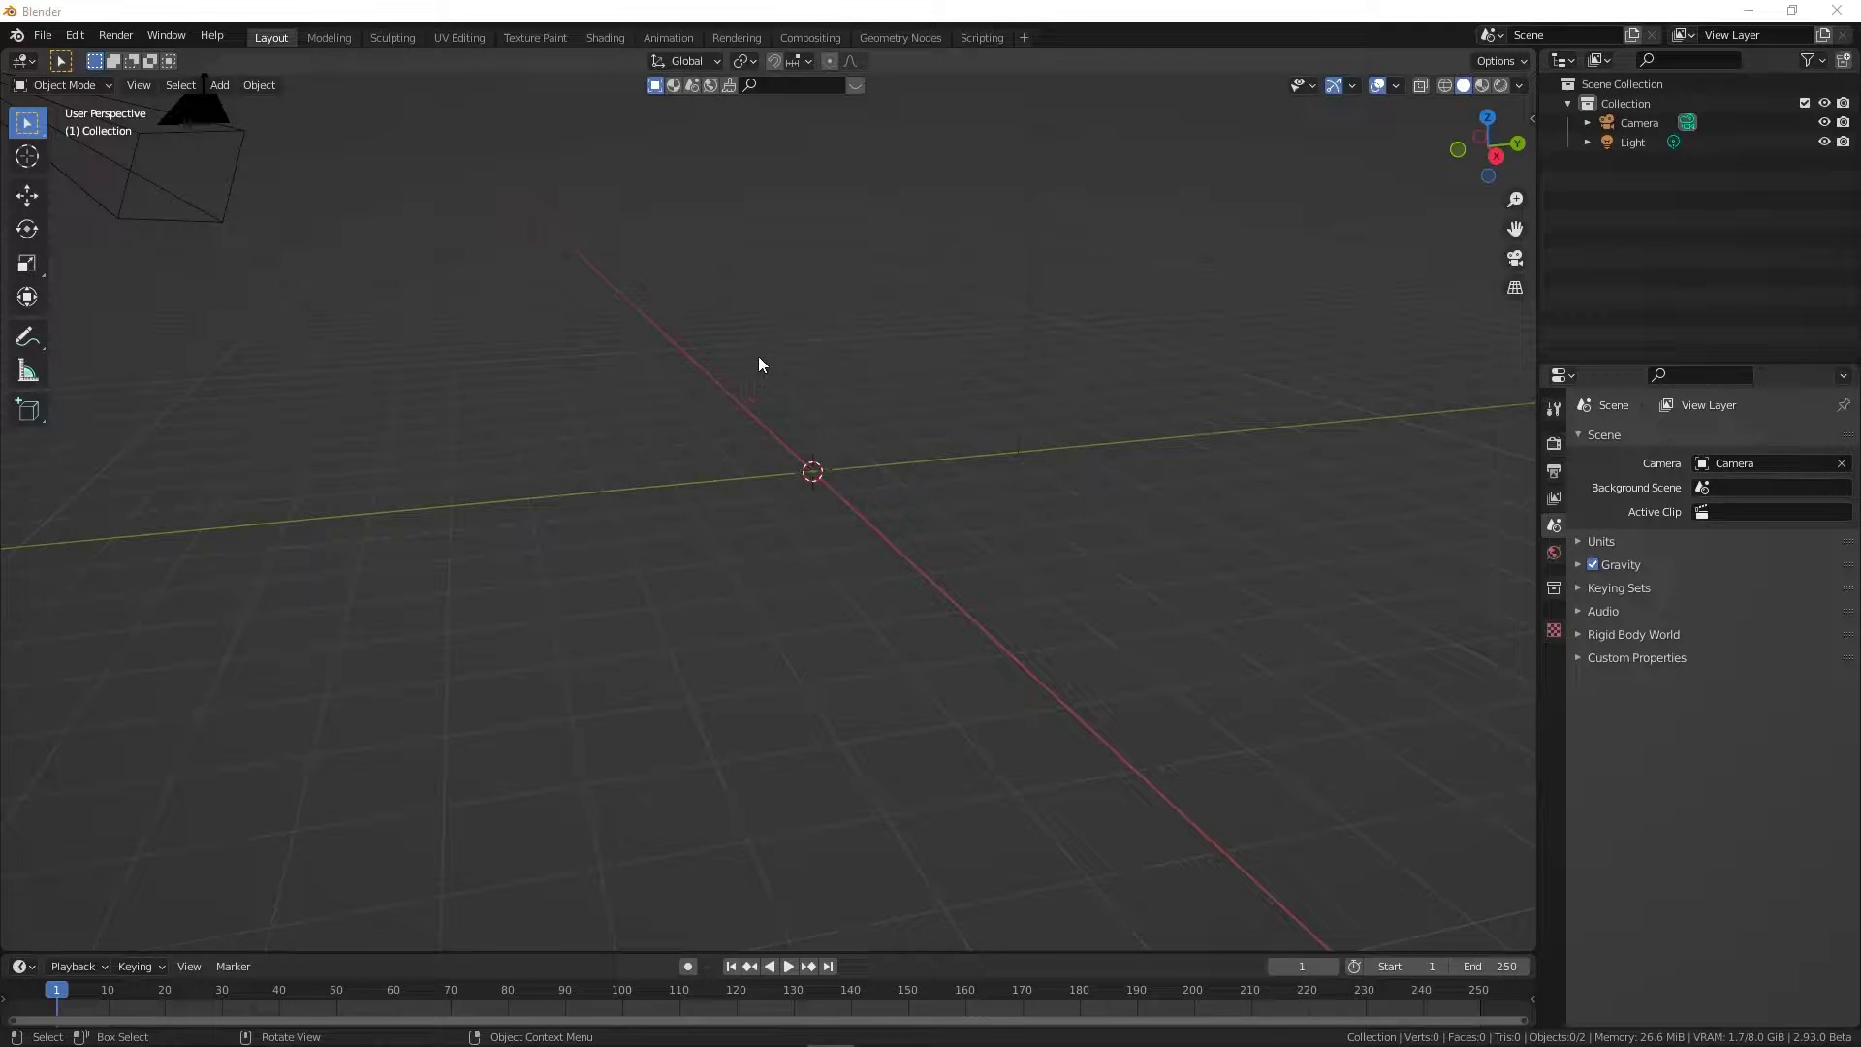
Step: Open the N sidebar in the empty scene and drag it narrower
{"action": "middle_click_drag", "start_coordinate": [759, 357], "coordinate": [992, 503]}
{"action": "key", "text": "n"}
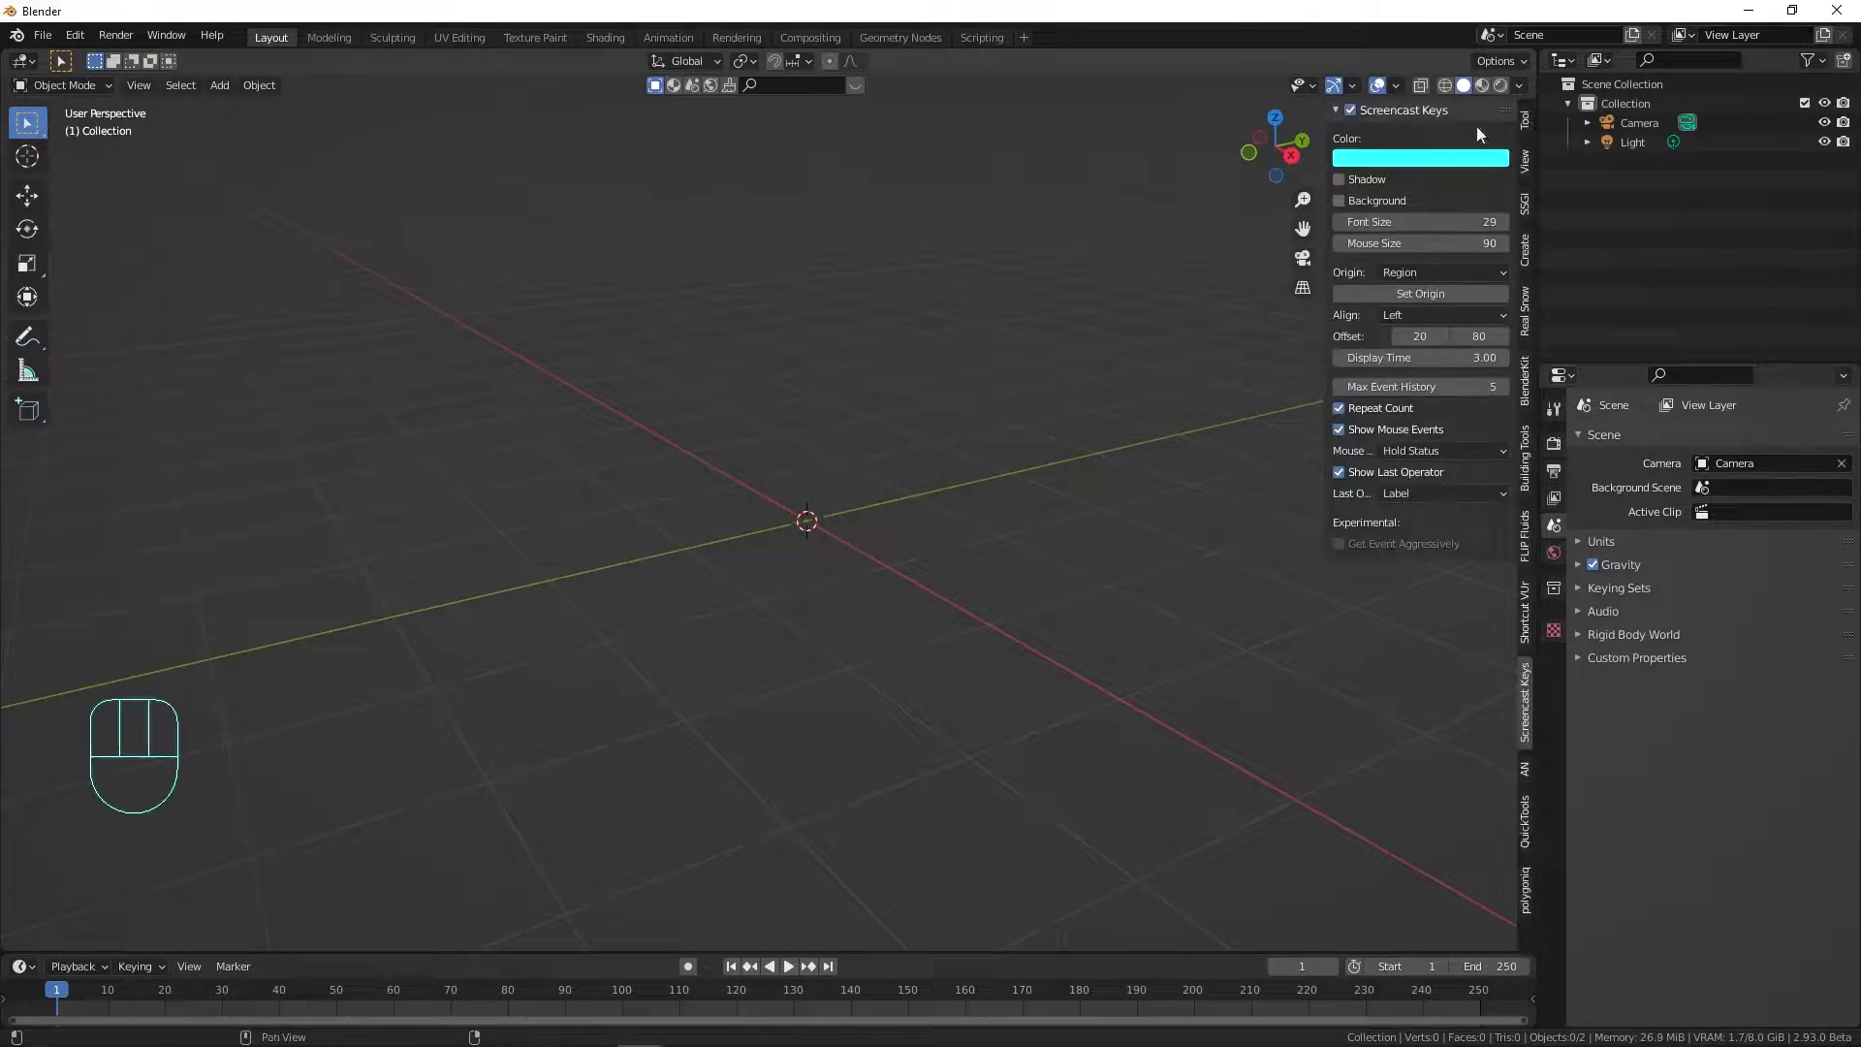
{"action": "left_click_drag", "start_coordinate": [1325, 116], "coordinate": [1476, 124]}
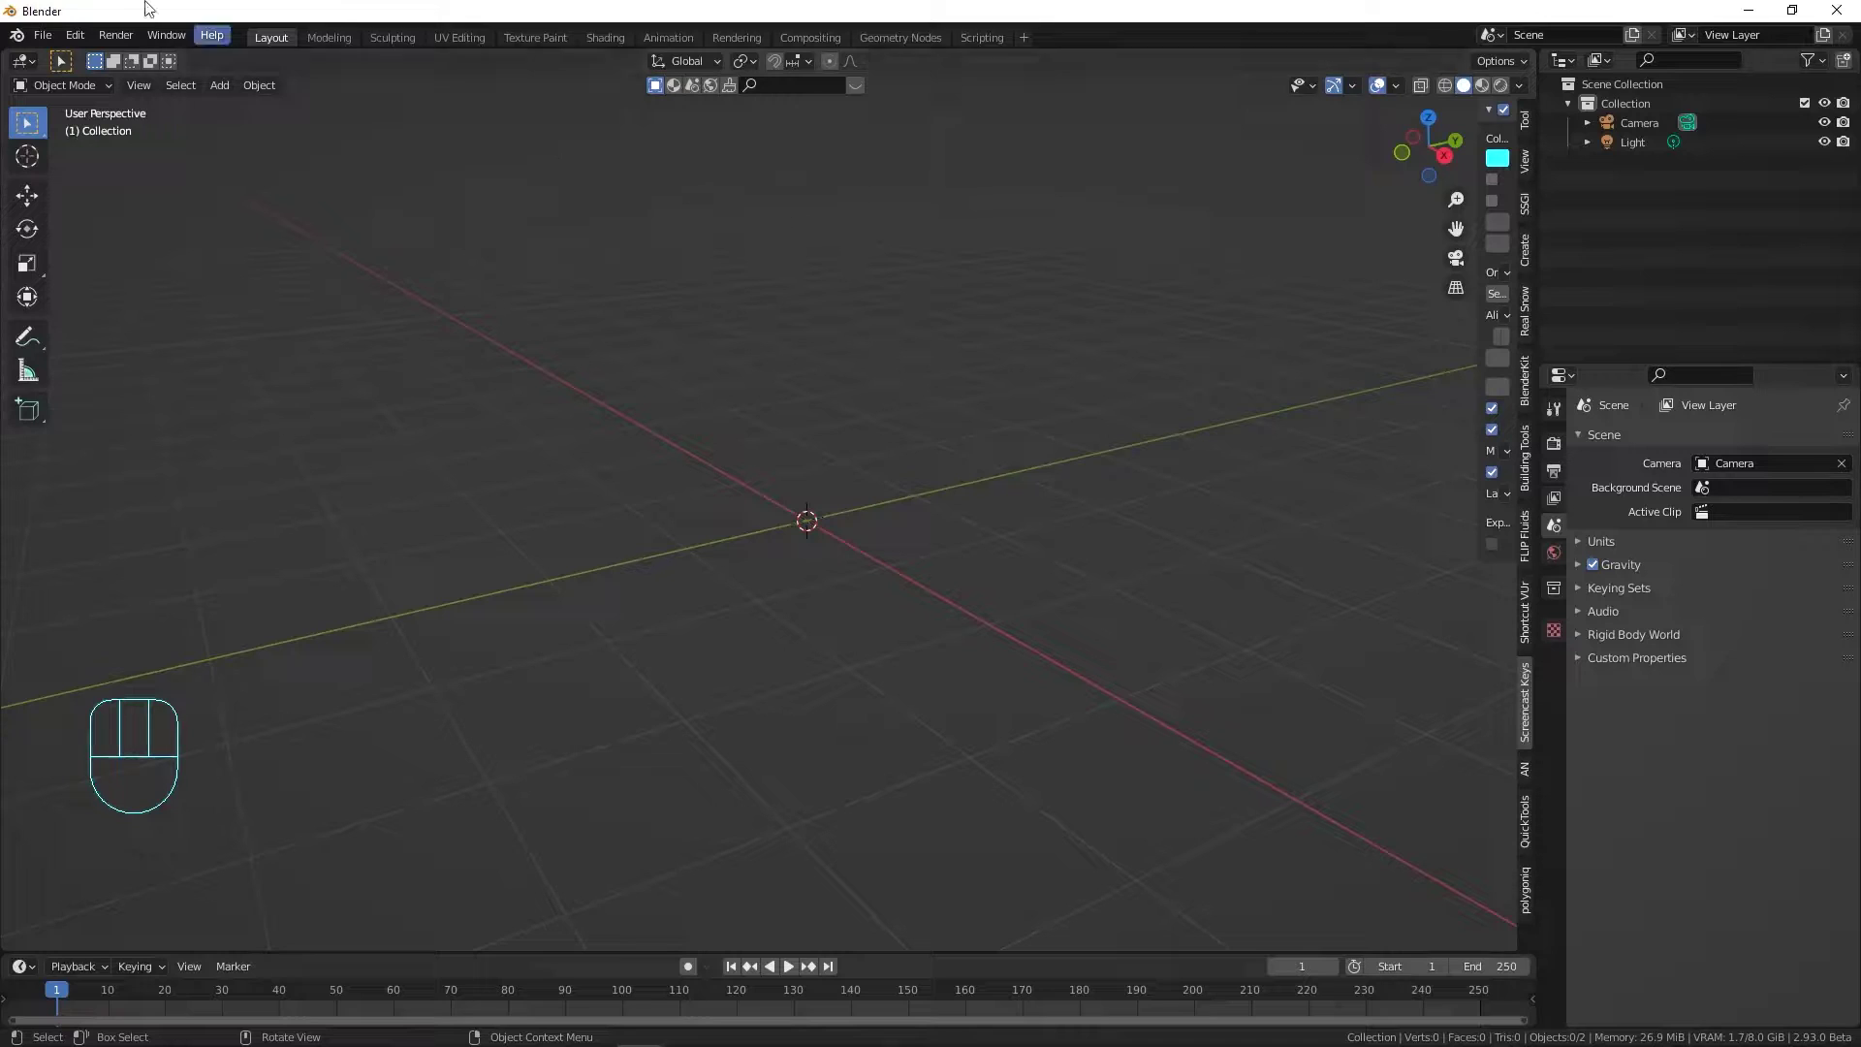
{"action": "left_click", "coordinate": [75, 35]}
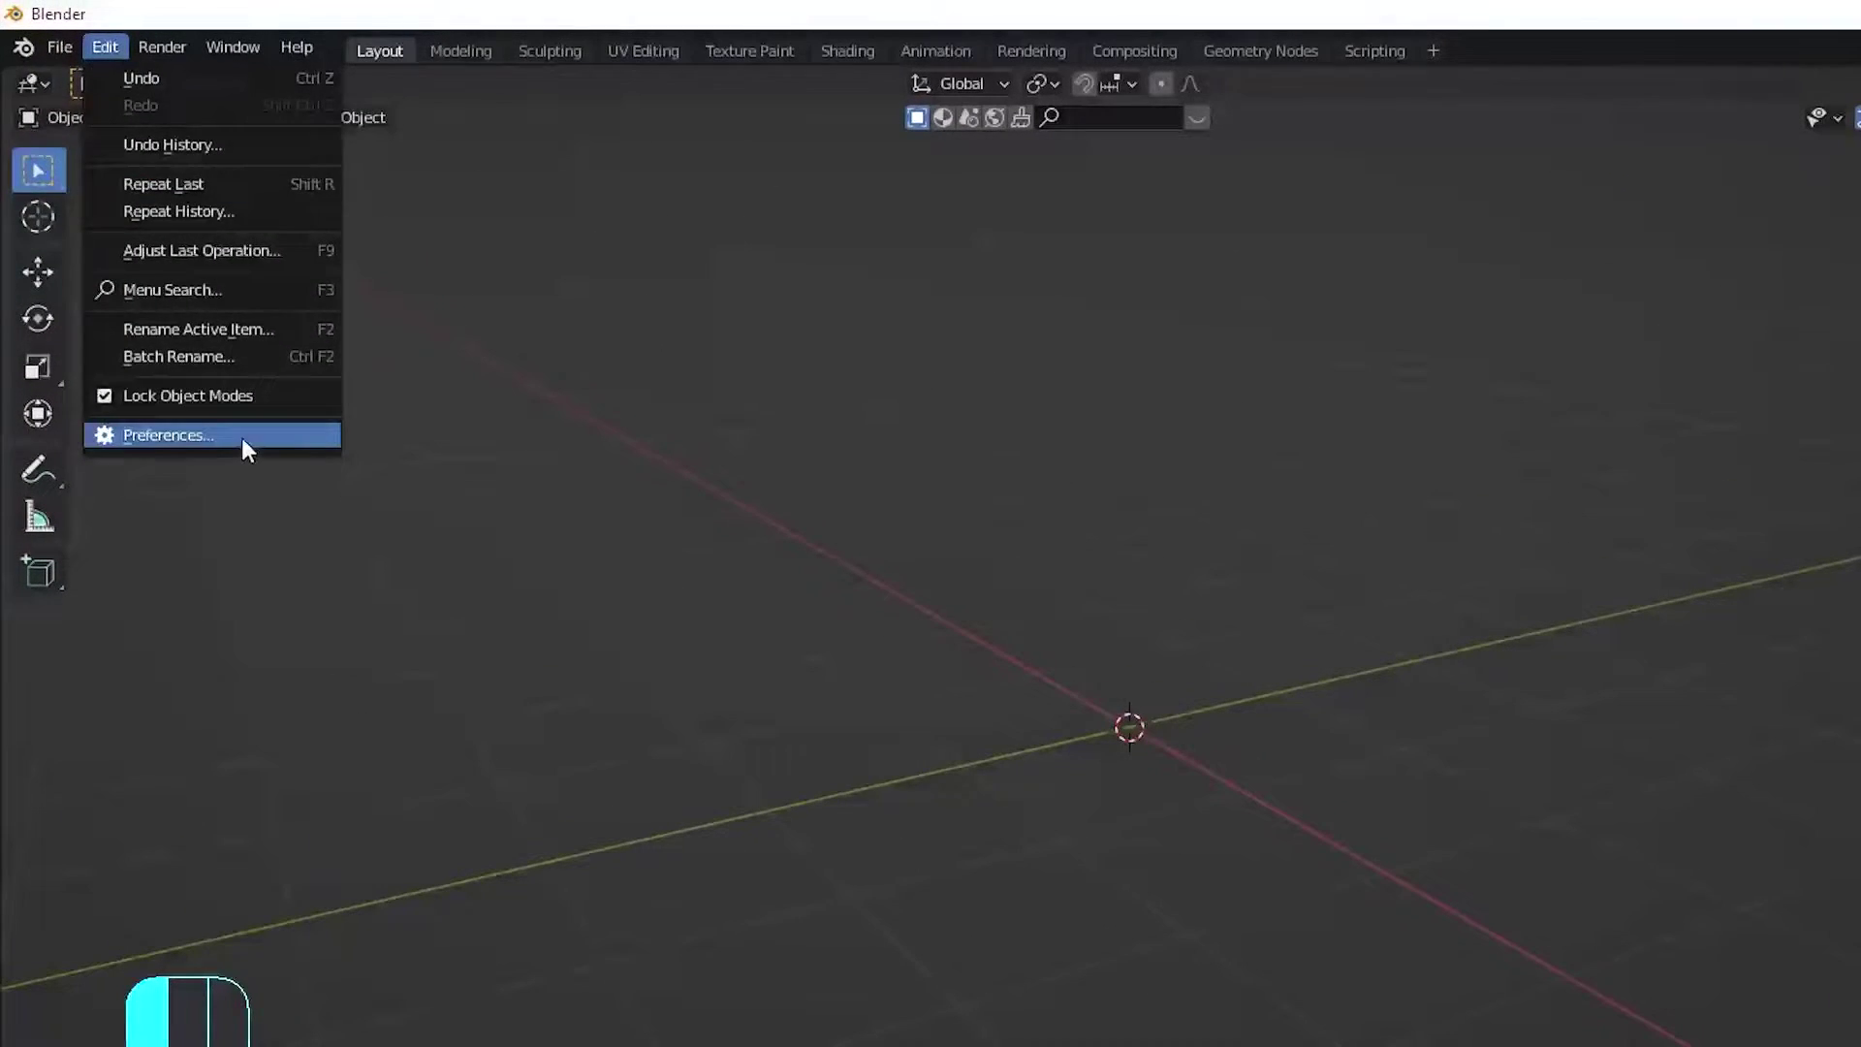
{"action": "left_click", "coordinate": [241, 438]}
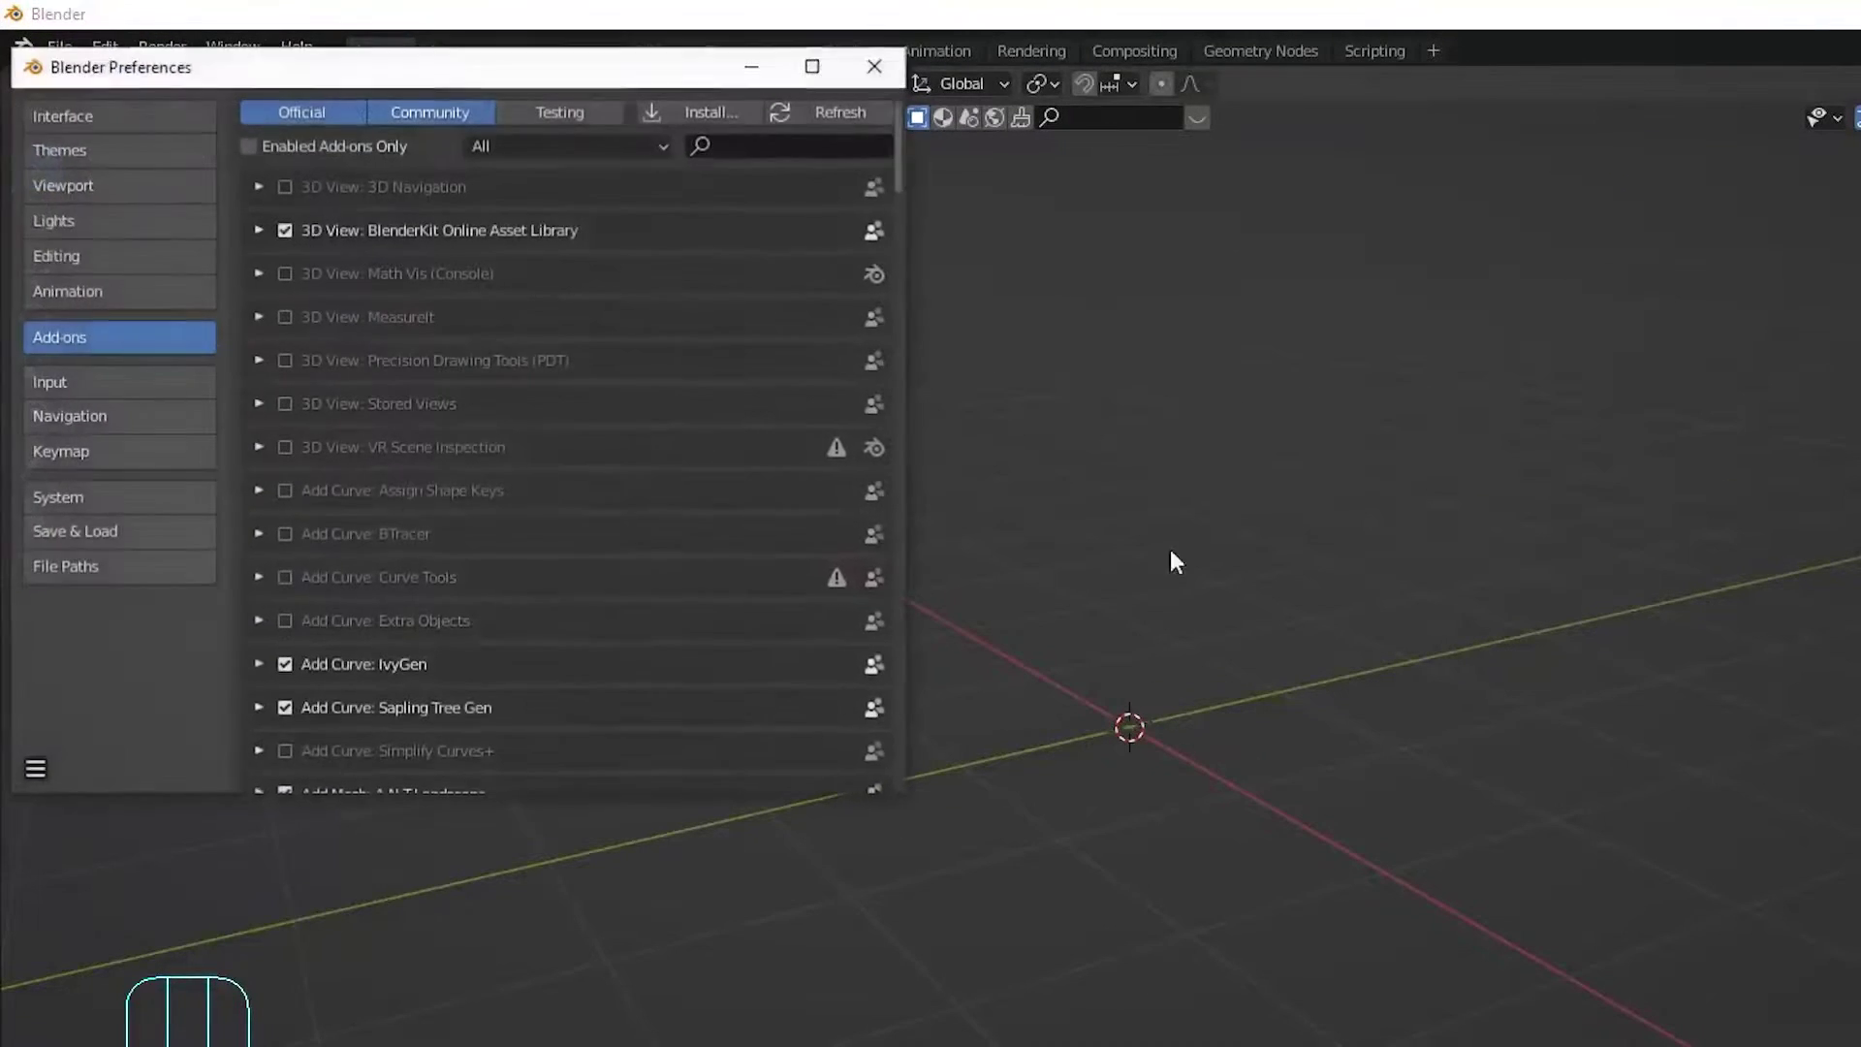
{"action": "left_click", "coordinate": [740, 143]}
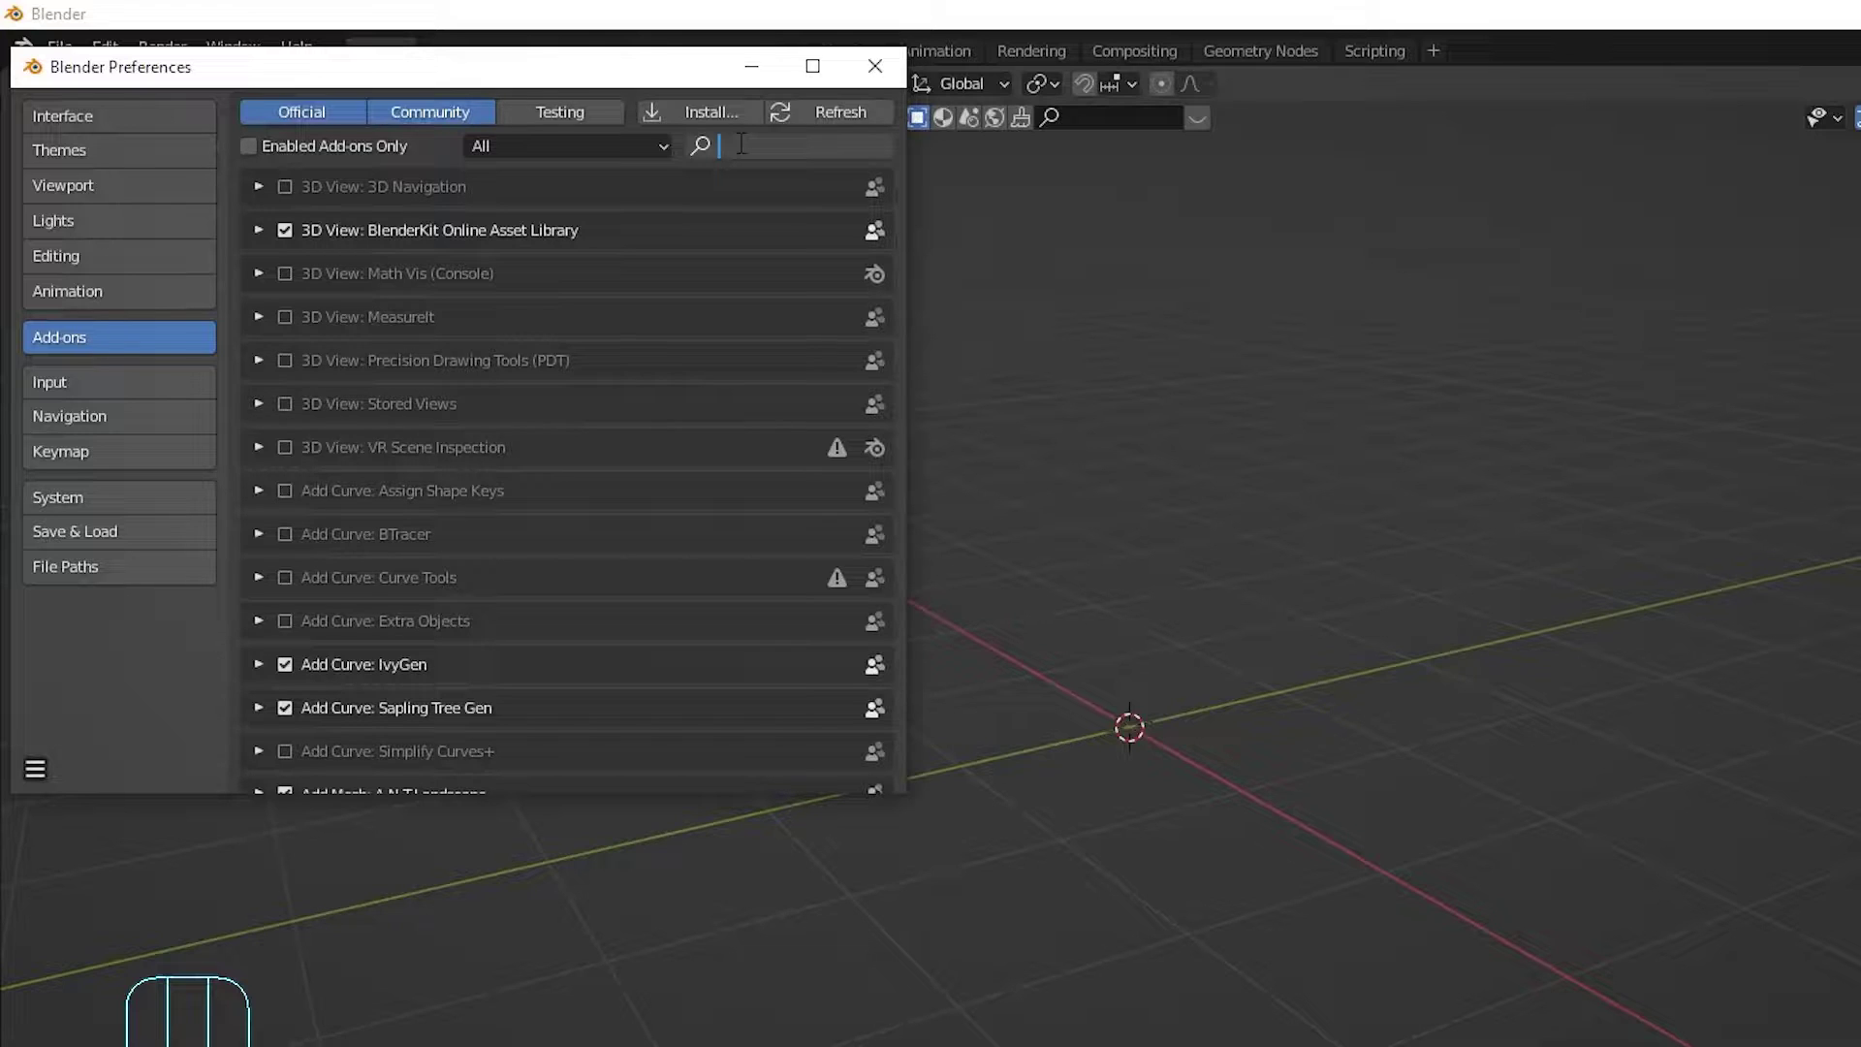
{"action": "type", "text": "import images"}
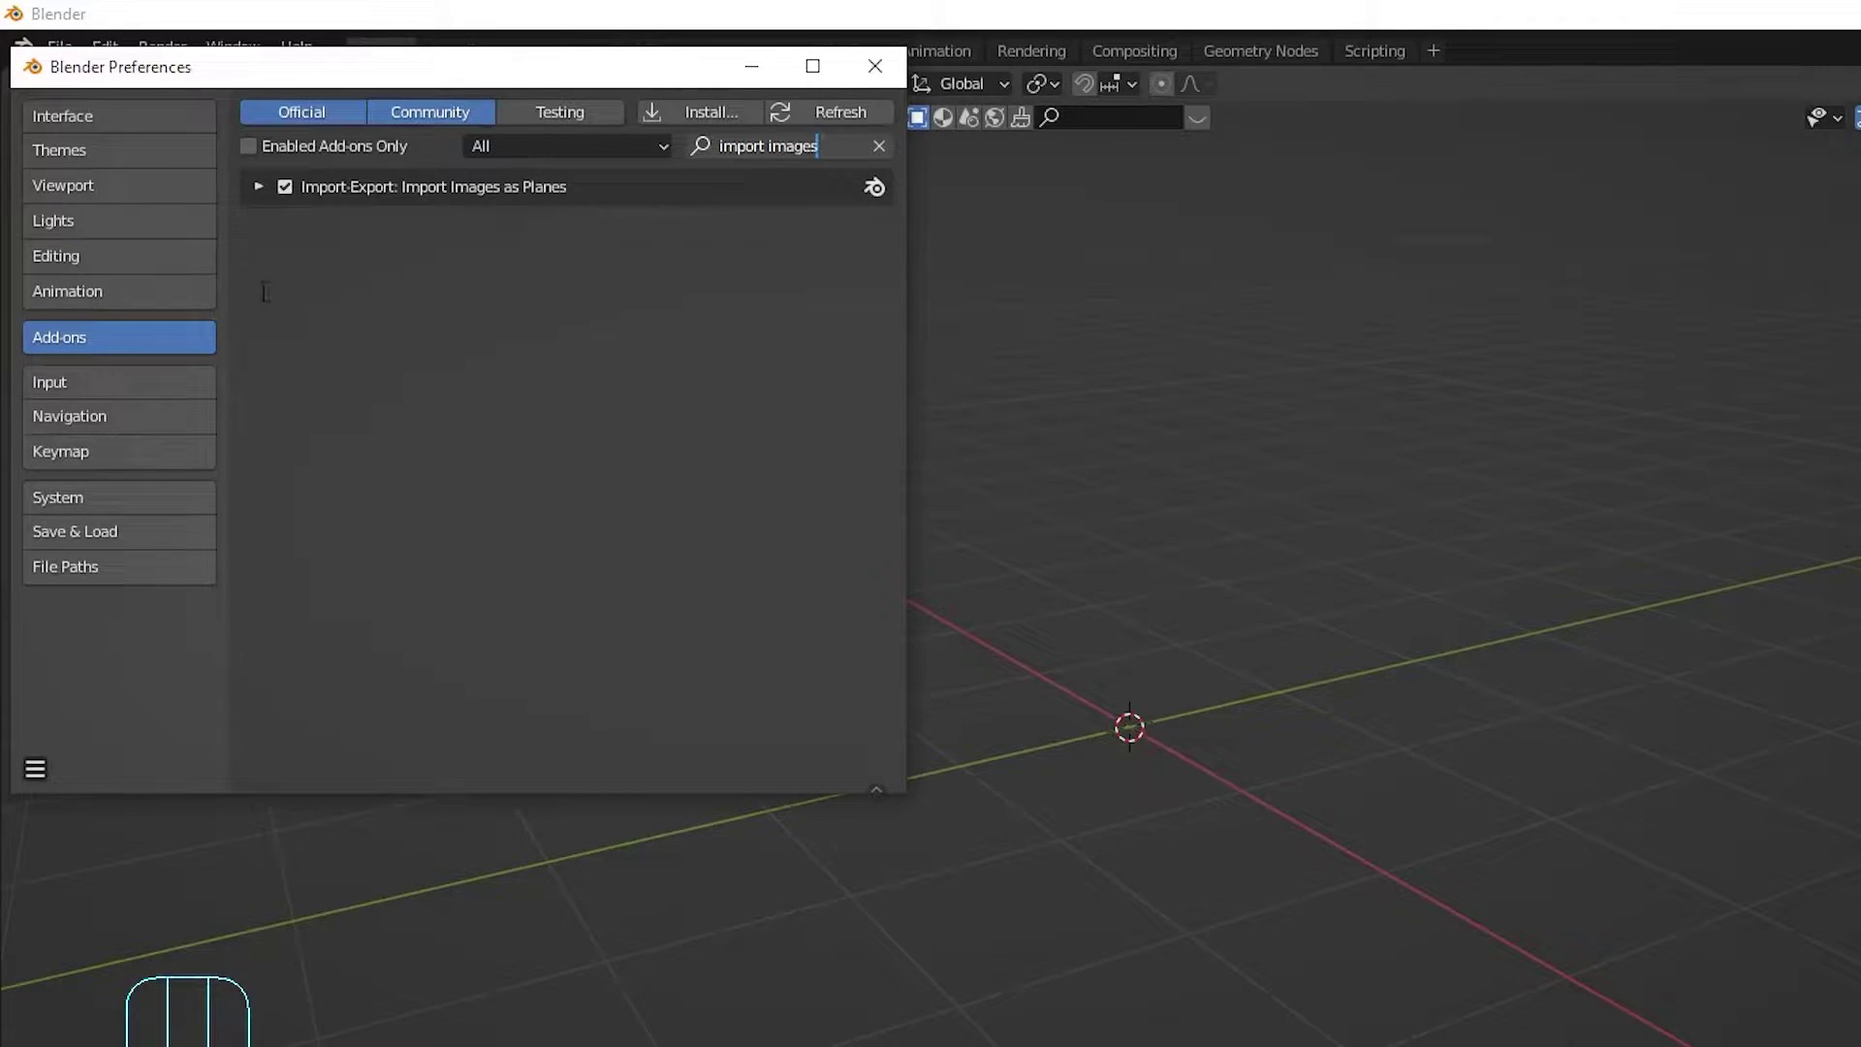
{"action": "key", "text": "Return"}
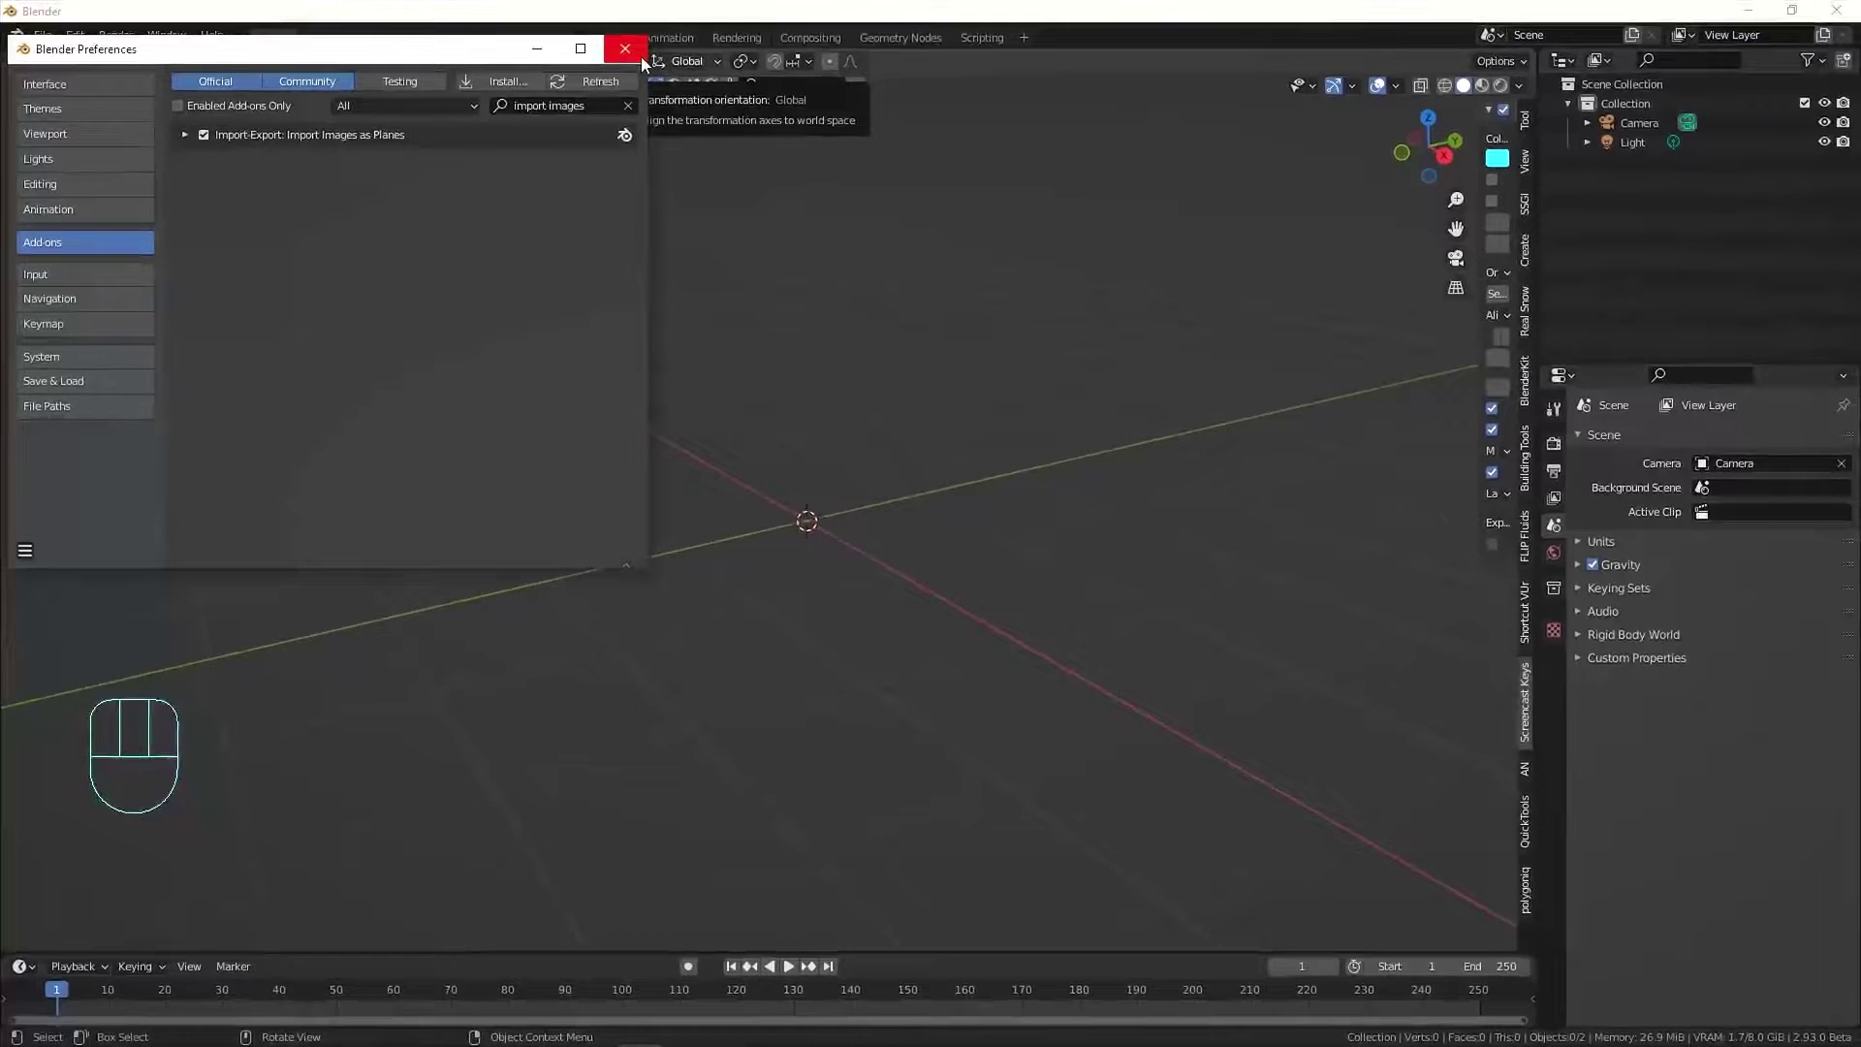
{"action": "left_click", "coordinate": [642, 56]}
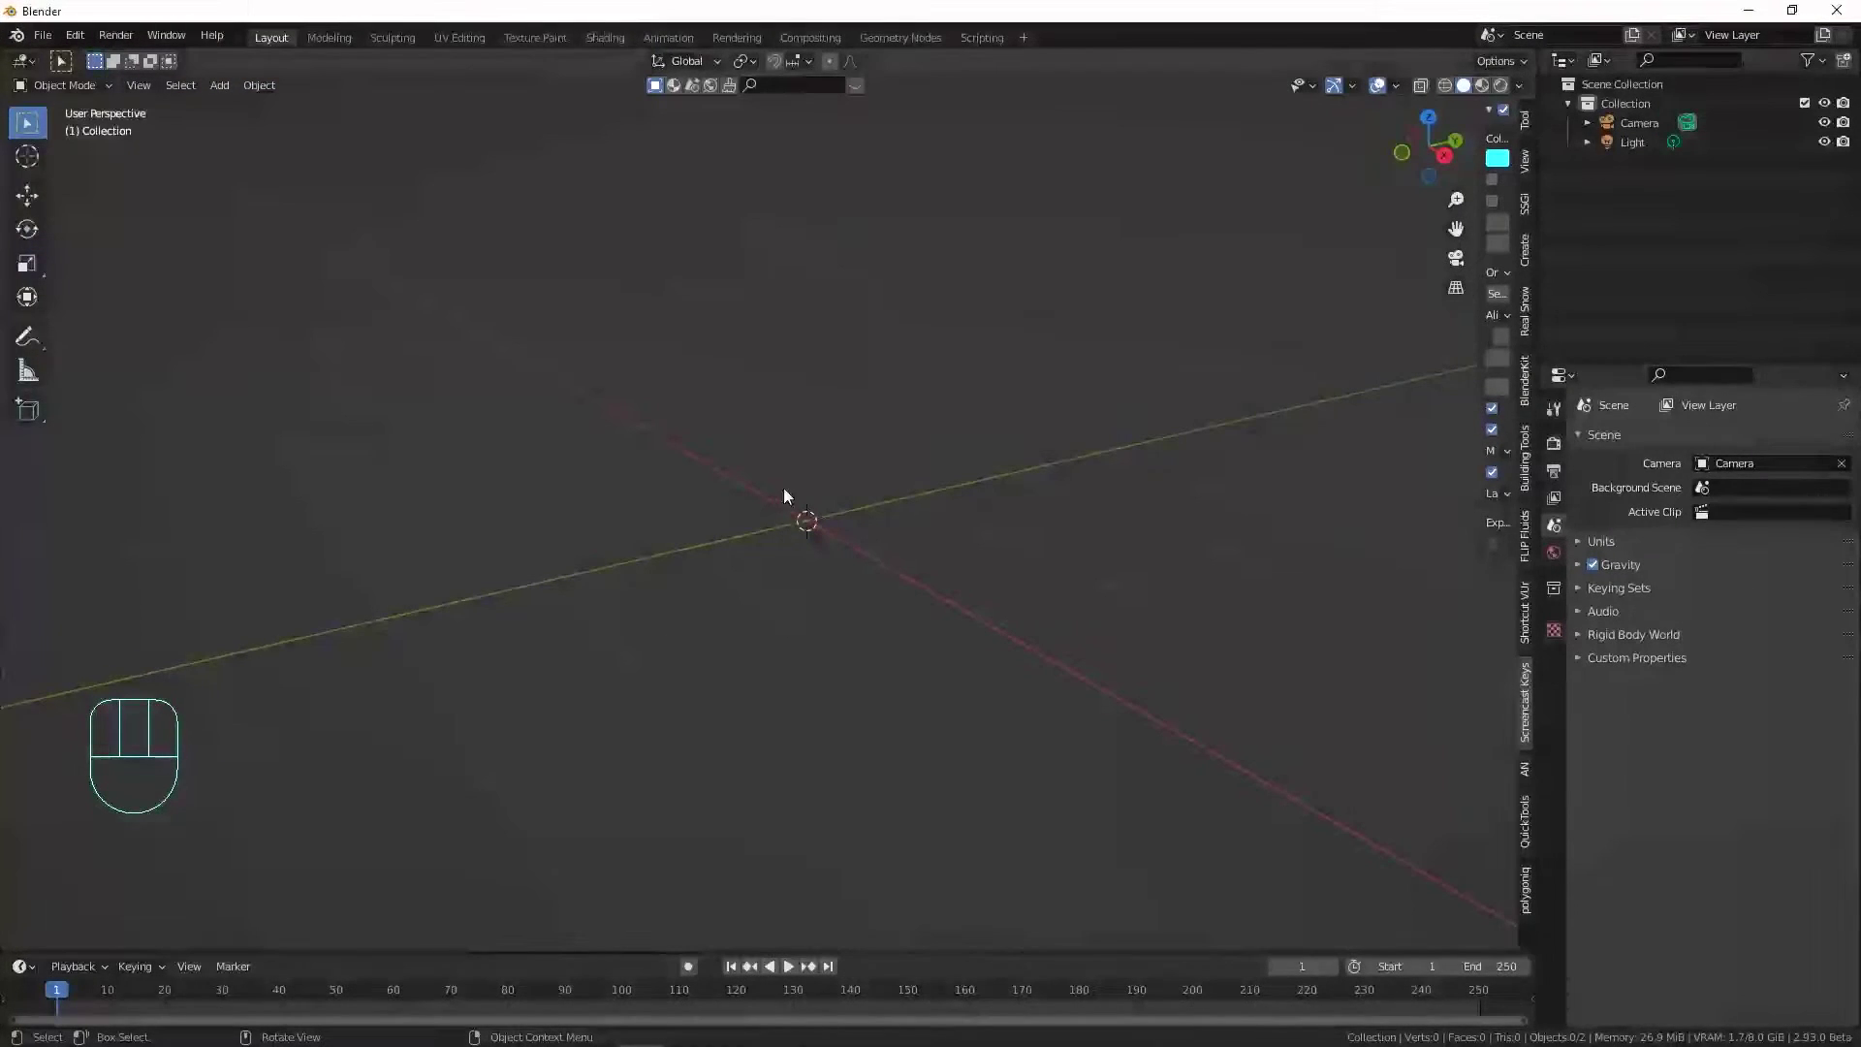
Step: Import Earth_Diffuse_6K.jpg from Pictures/EarthTextures as an image plane
{"action": "key", "text": "shift+a"}
{"action": "mouse_move", "coordinate": [790, 458]}
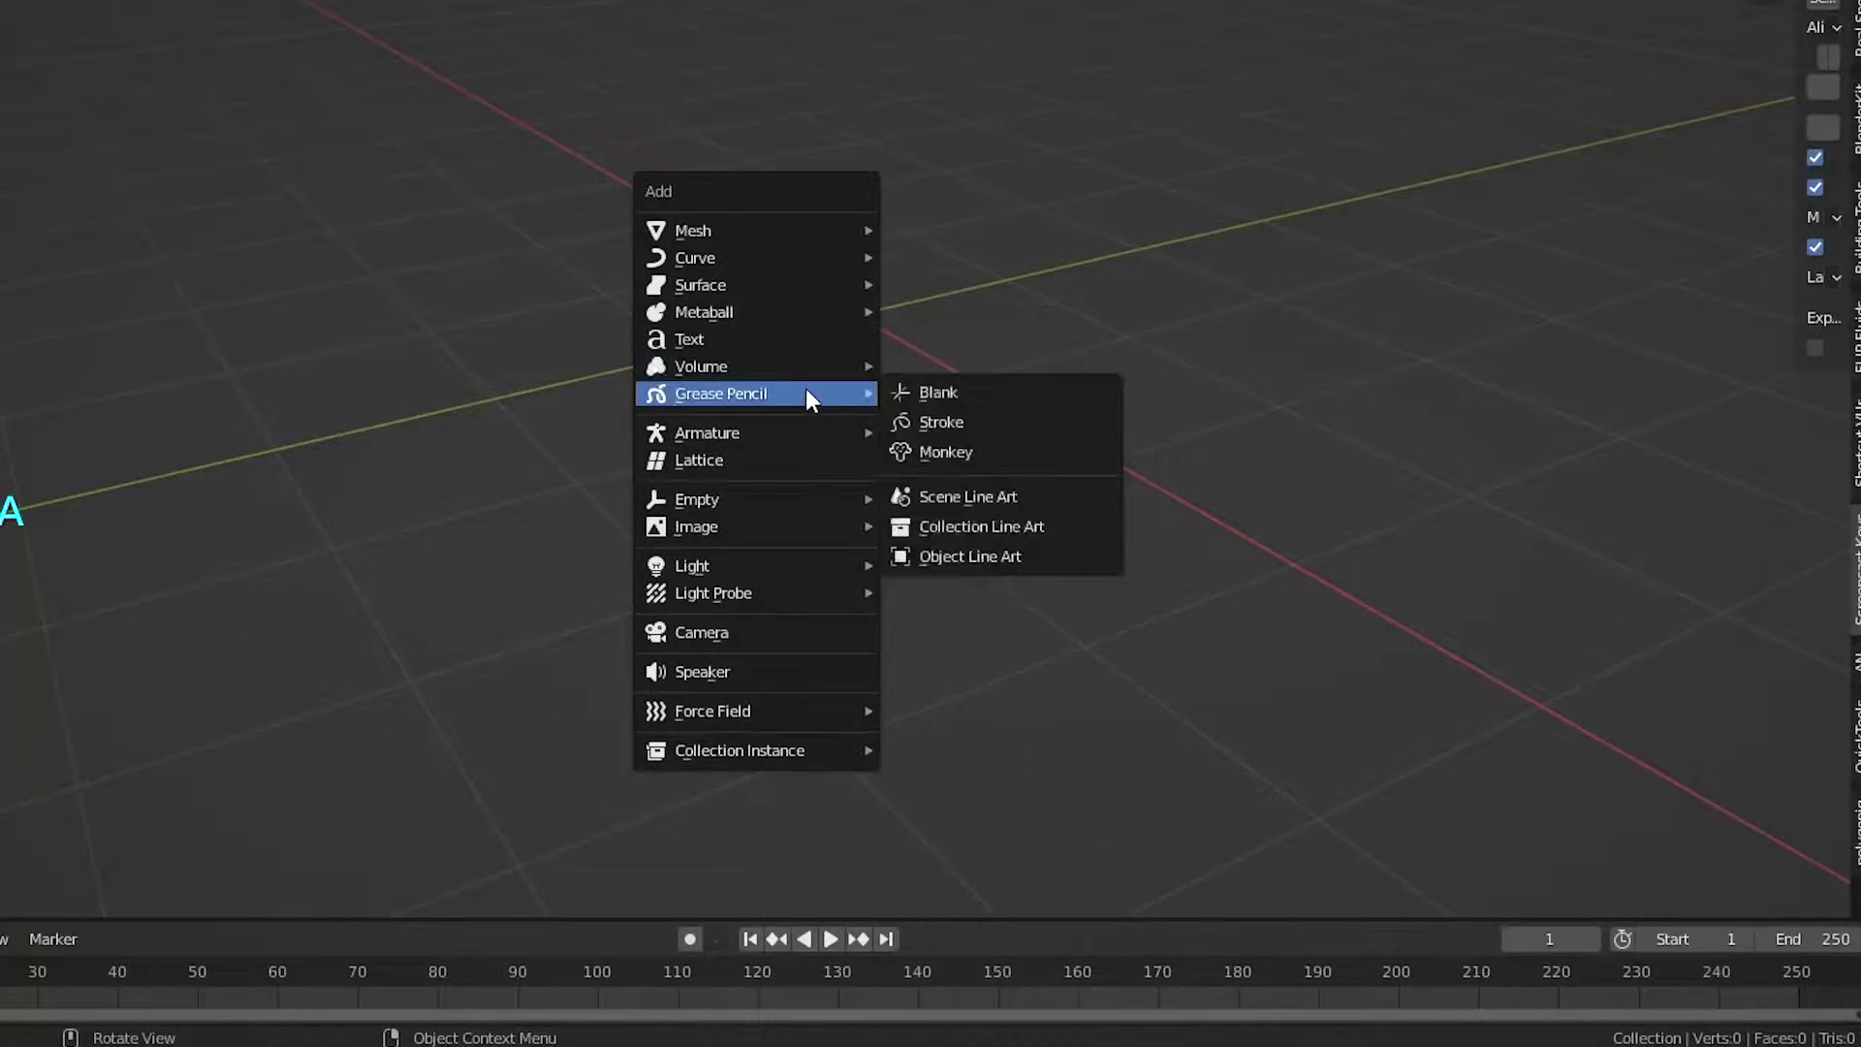
{"action": "mouse_move", "coordinate": [766, 536]}
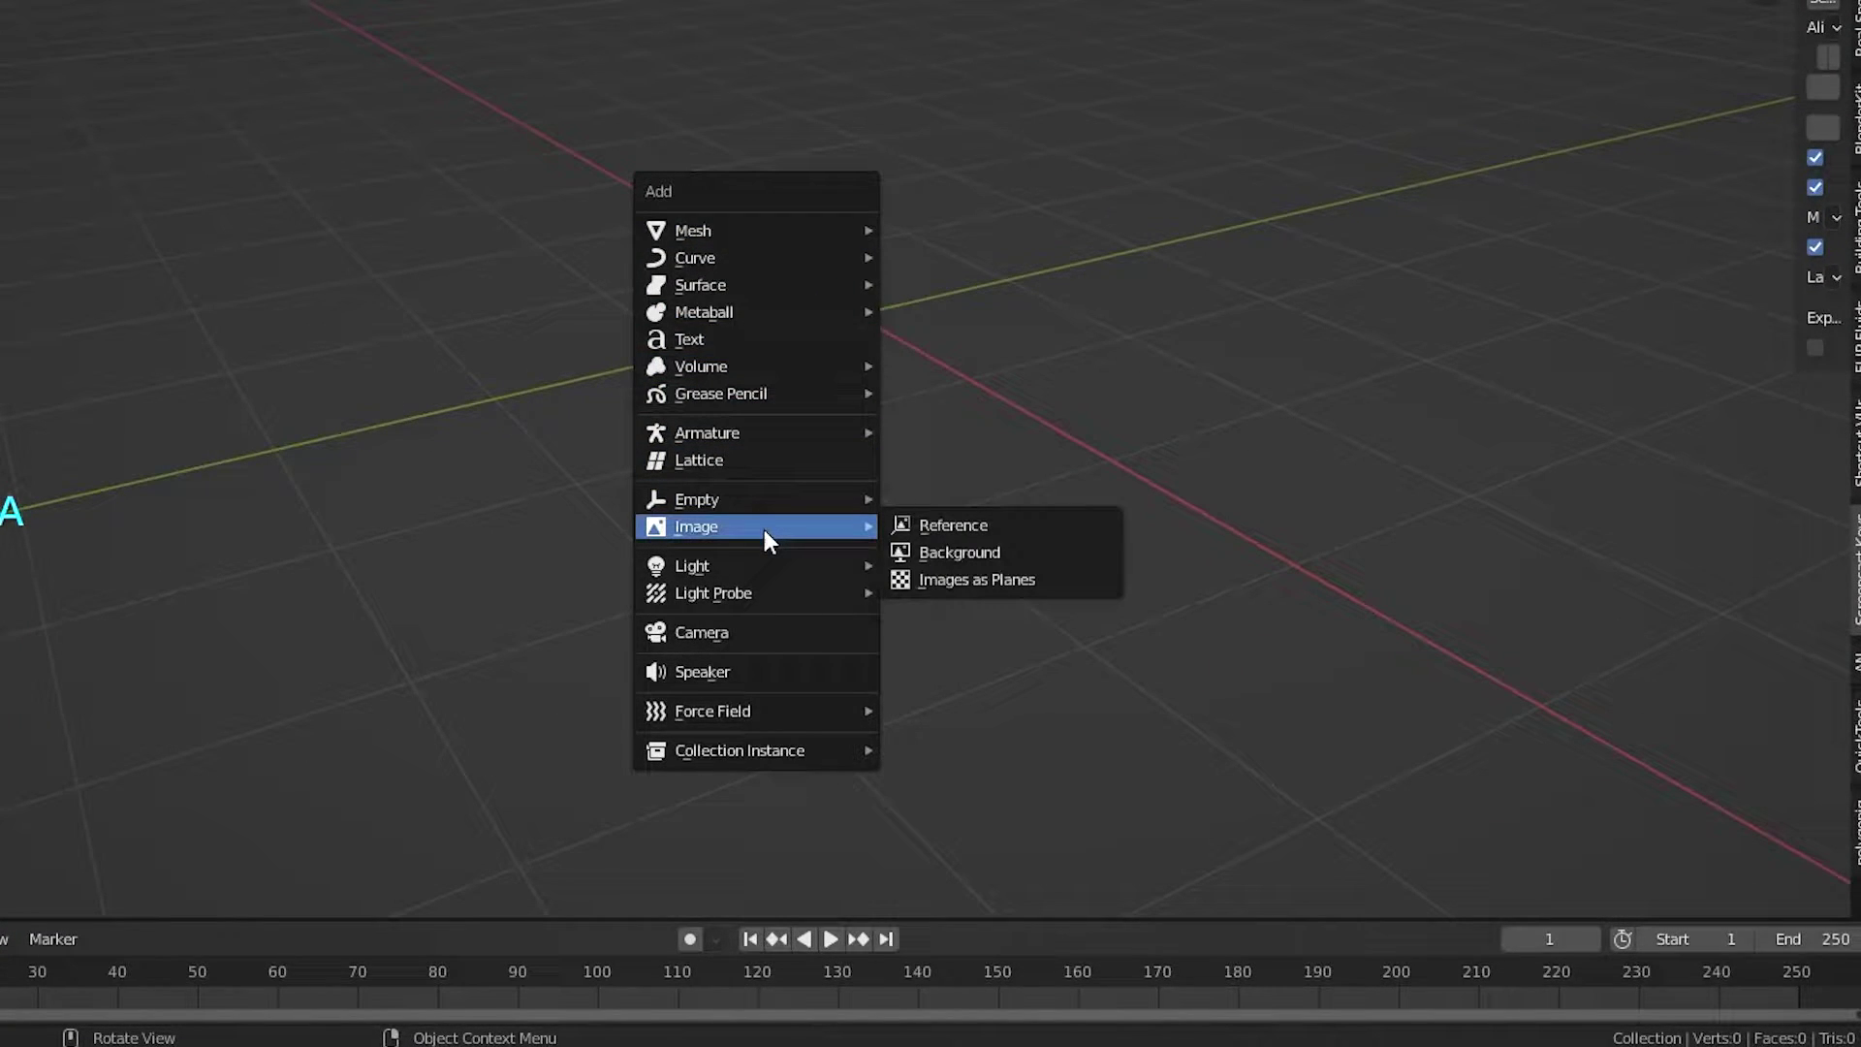
{"action": "left_click", "coordinate": [1014, 578]}
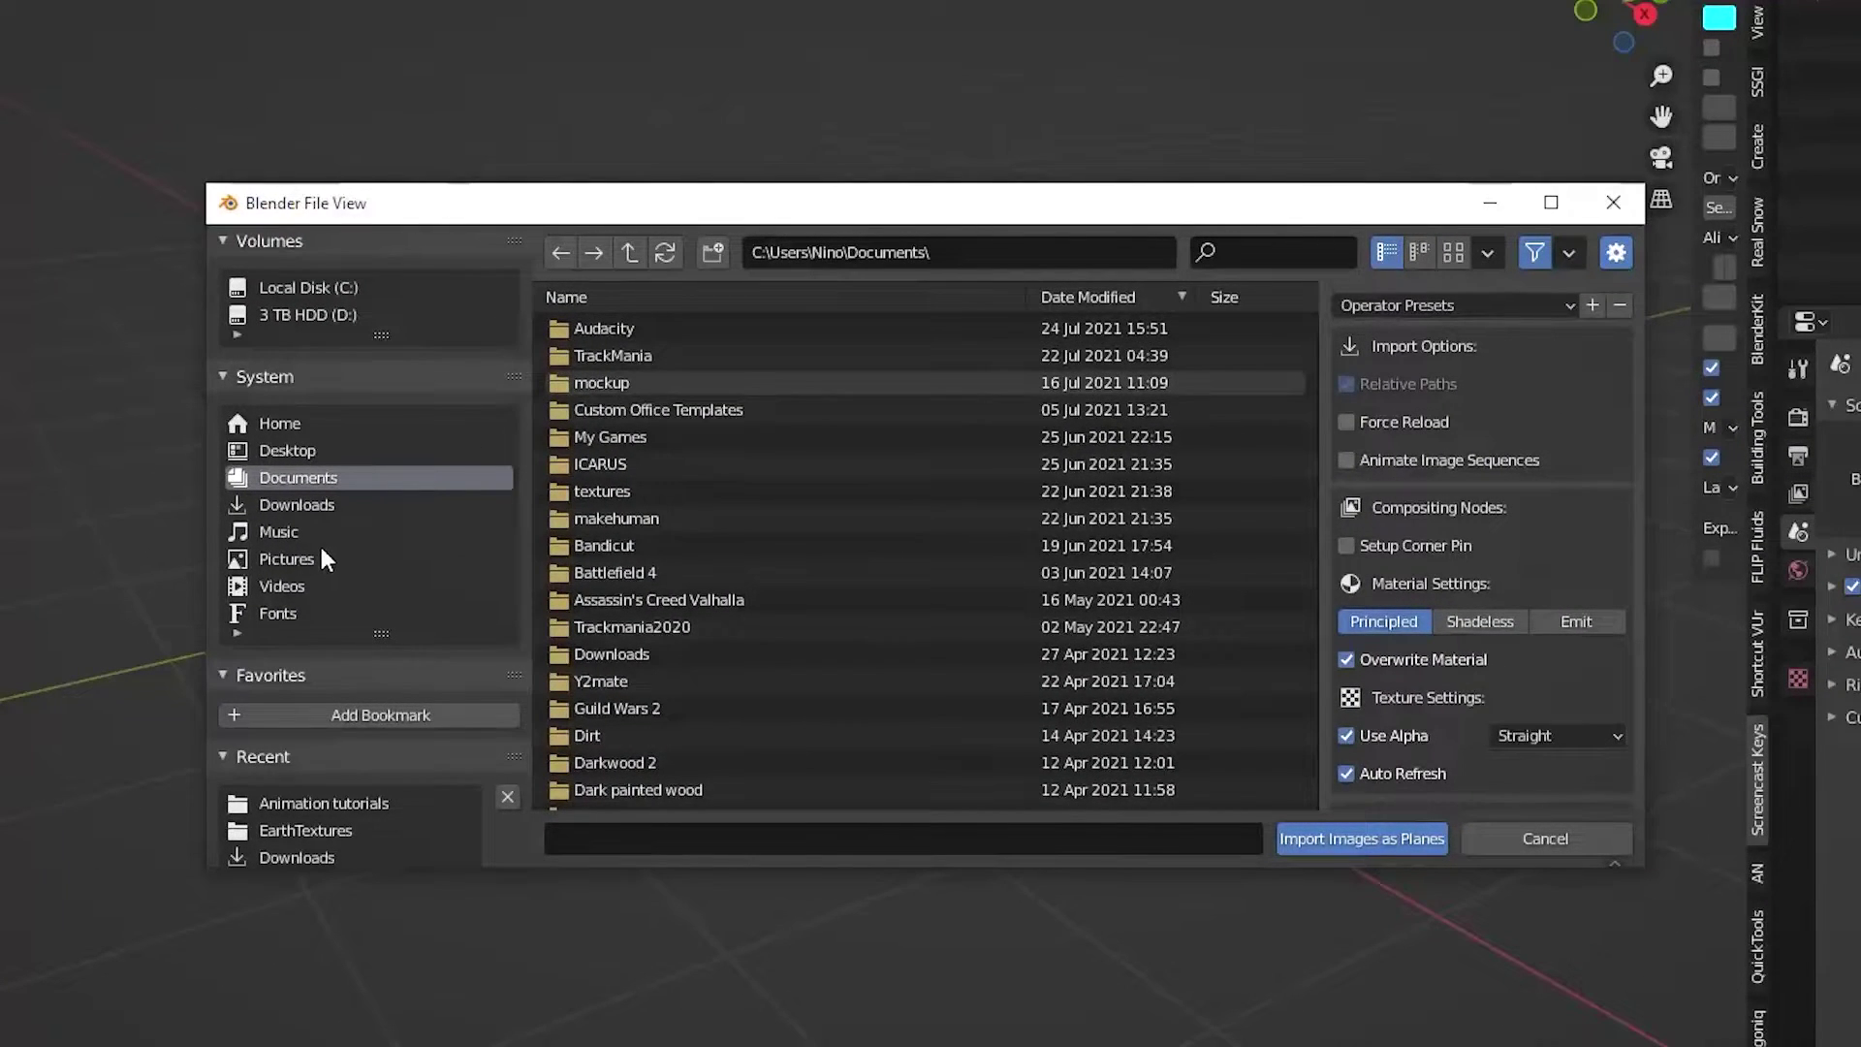
{"action": "left_click", "coordinate": [320, 560]}
{"action": "double_click", "coordinate": [704, 328]}
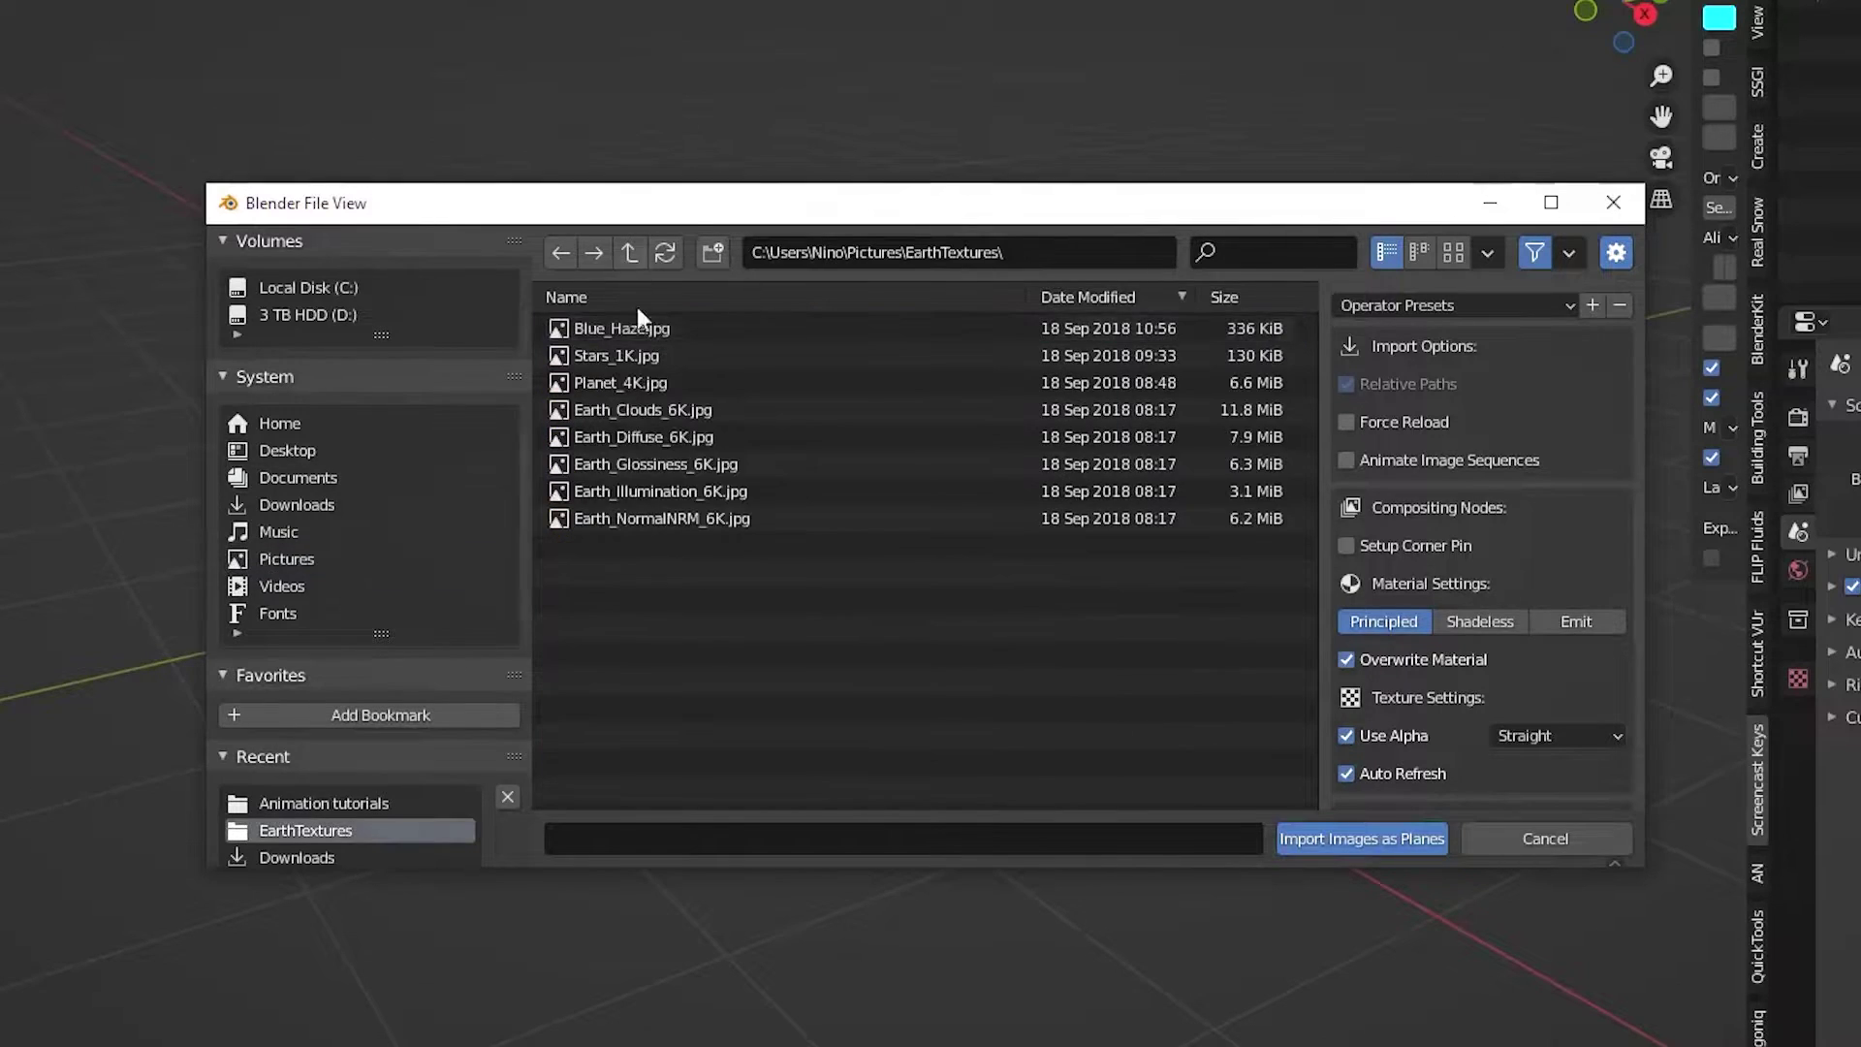
{"action": "left_click", "coordinate": [717, 433]}
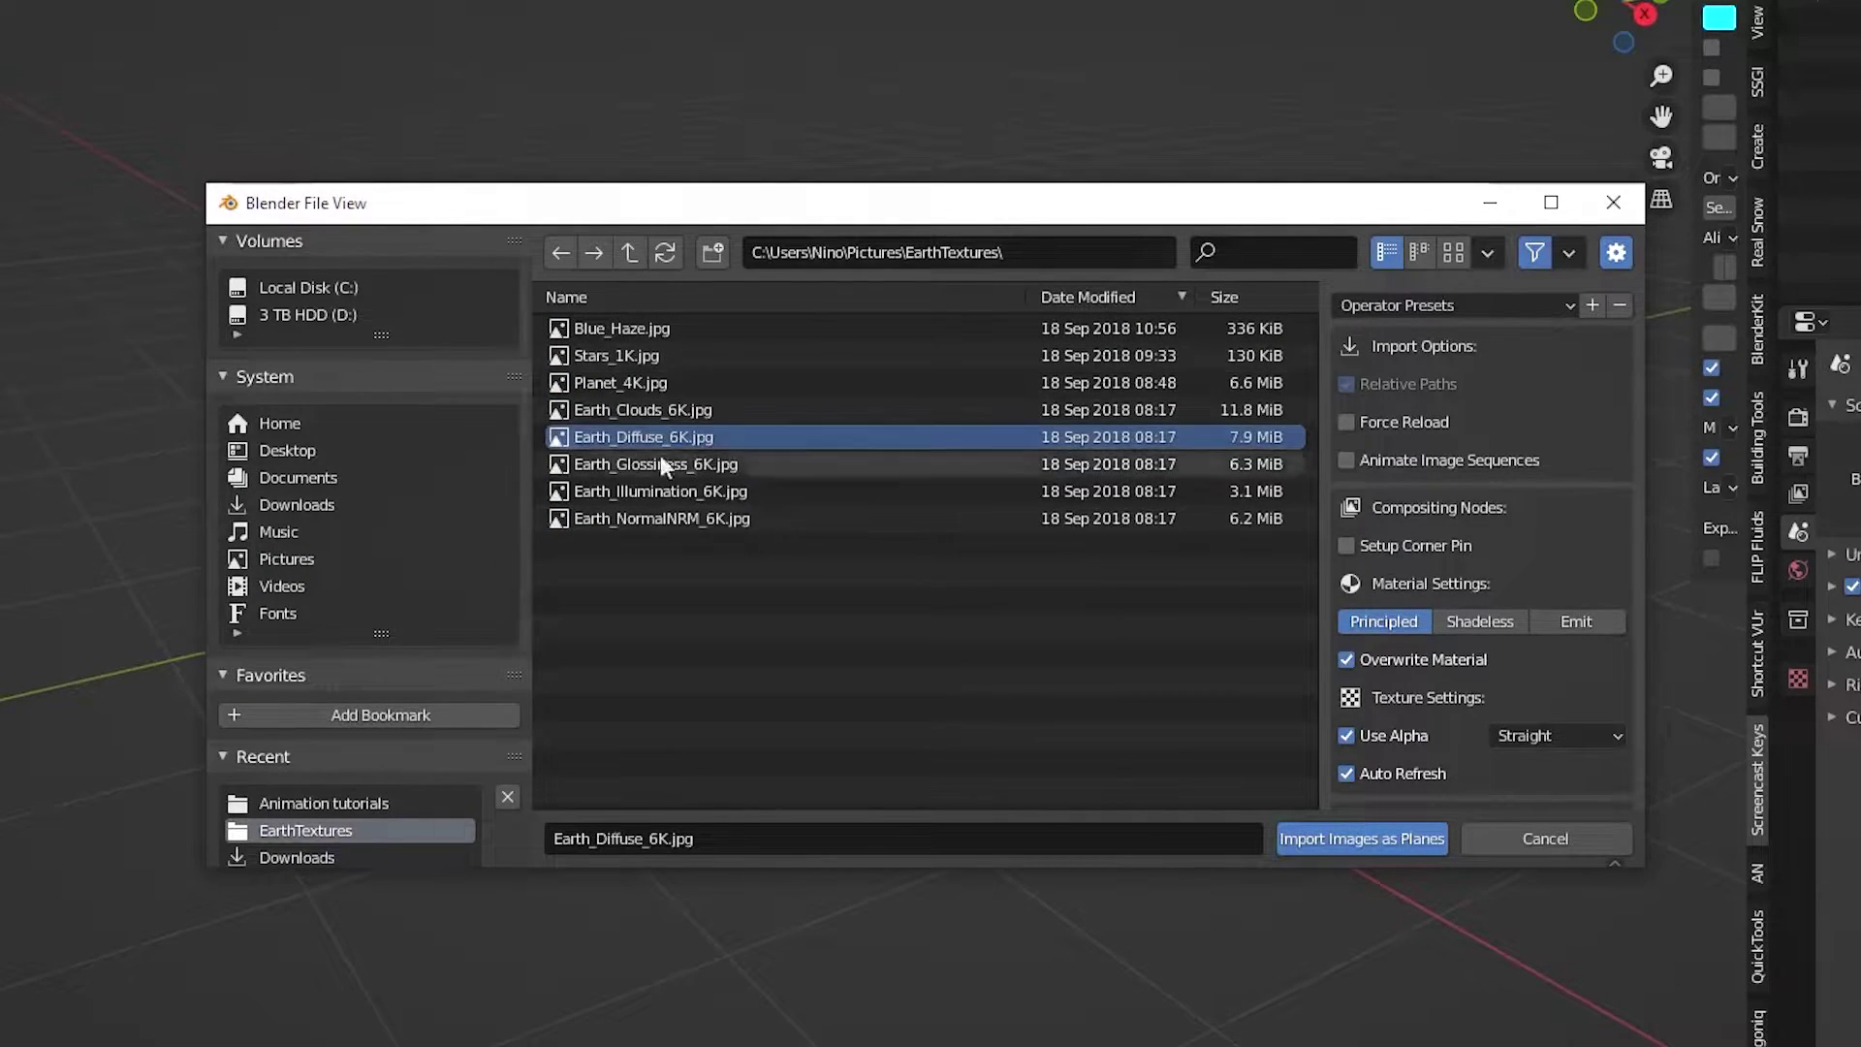
{"action": "left_click", "coordinate": [1374, 836]}
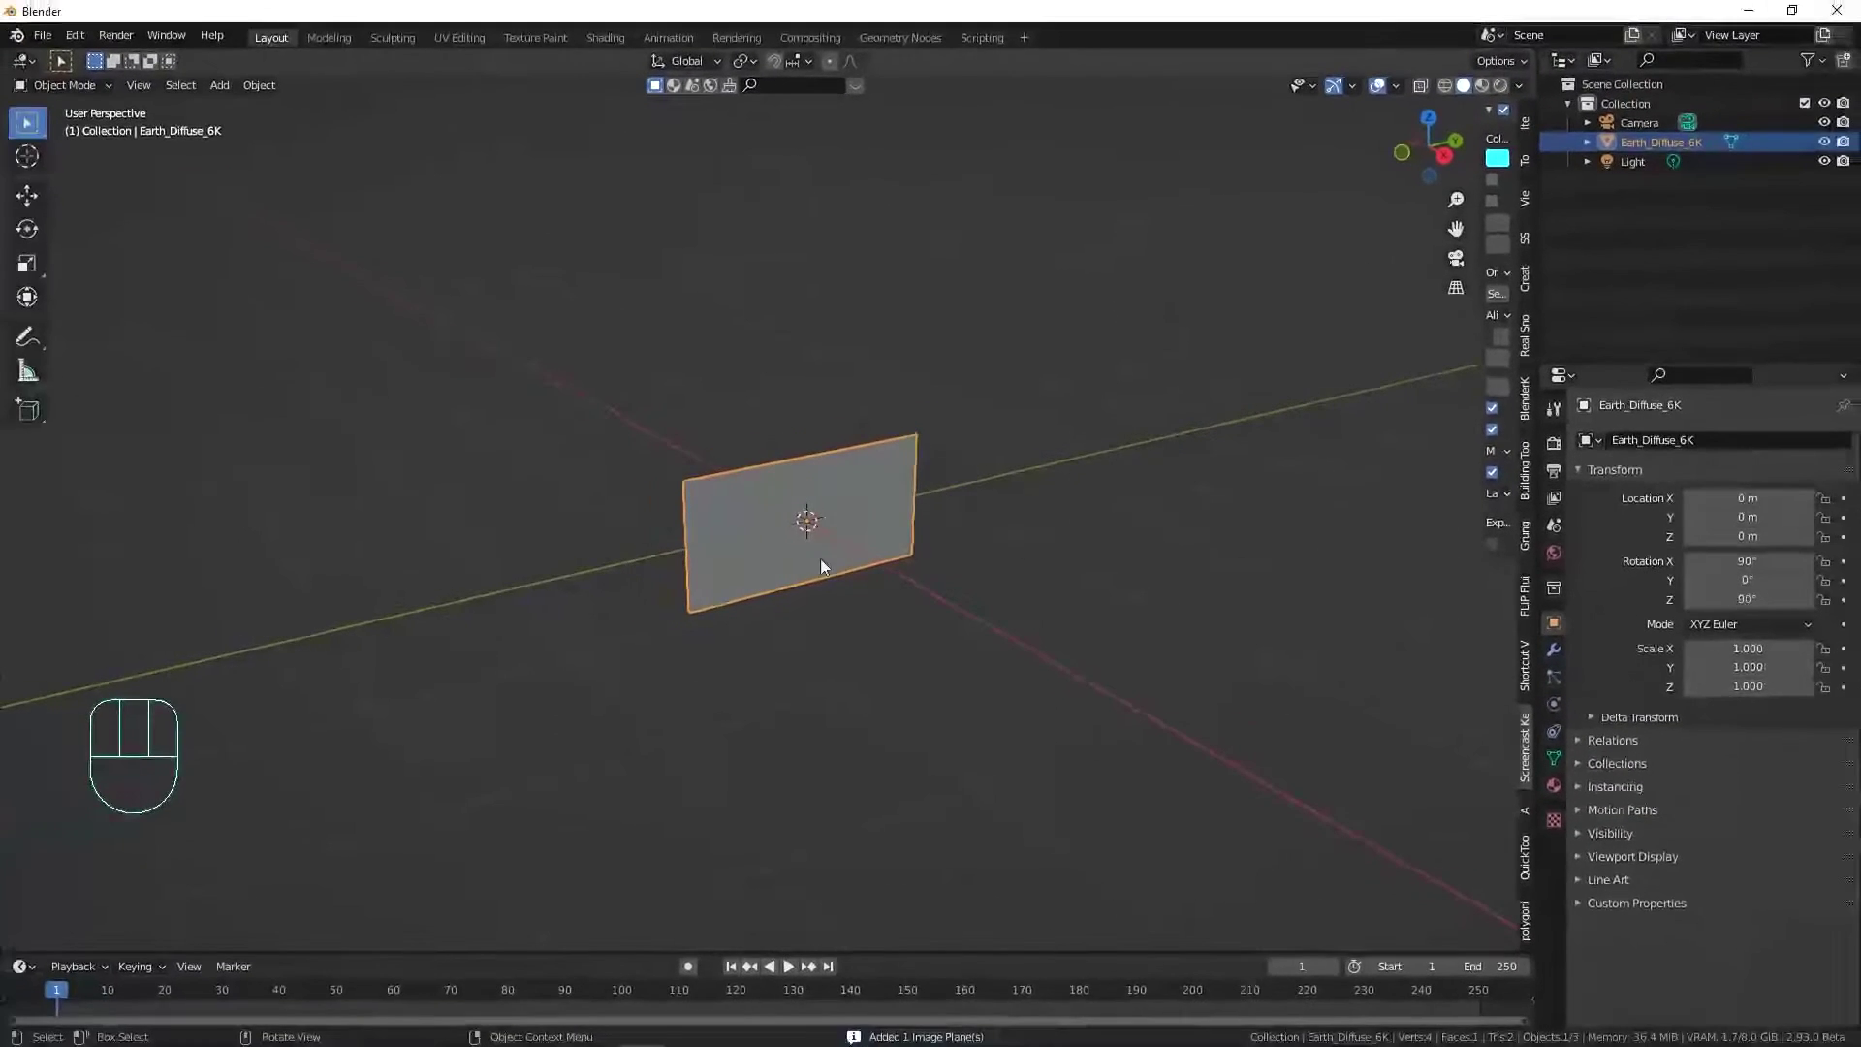
Step: Switch to Rendered shading, face the Earth plane, and enter Edit Mode on it
{"action": "scroll", "coordinate": [820, 558], "scroll_direction": "up", "scroll_amount": 3}
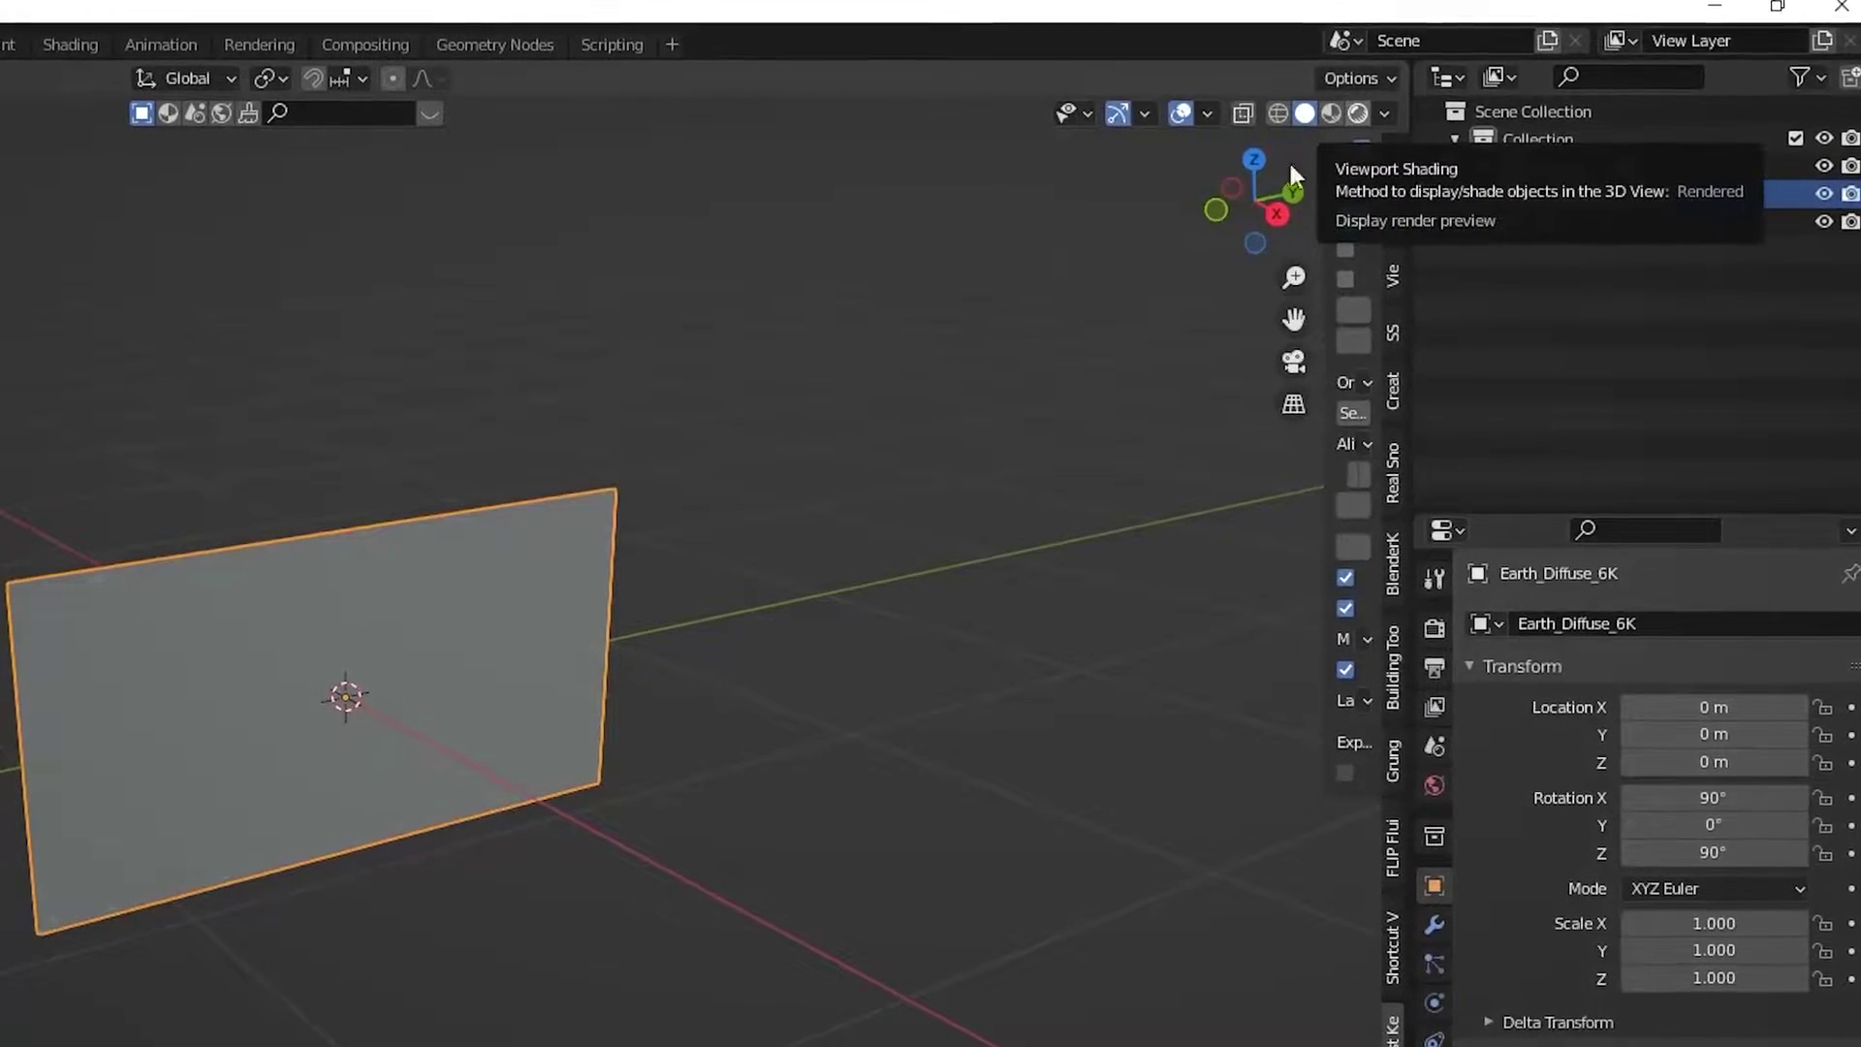
{"action": "left_click", "coordinate": [1353, 124]}
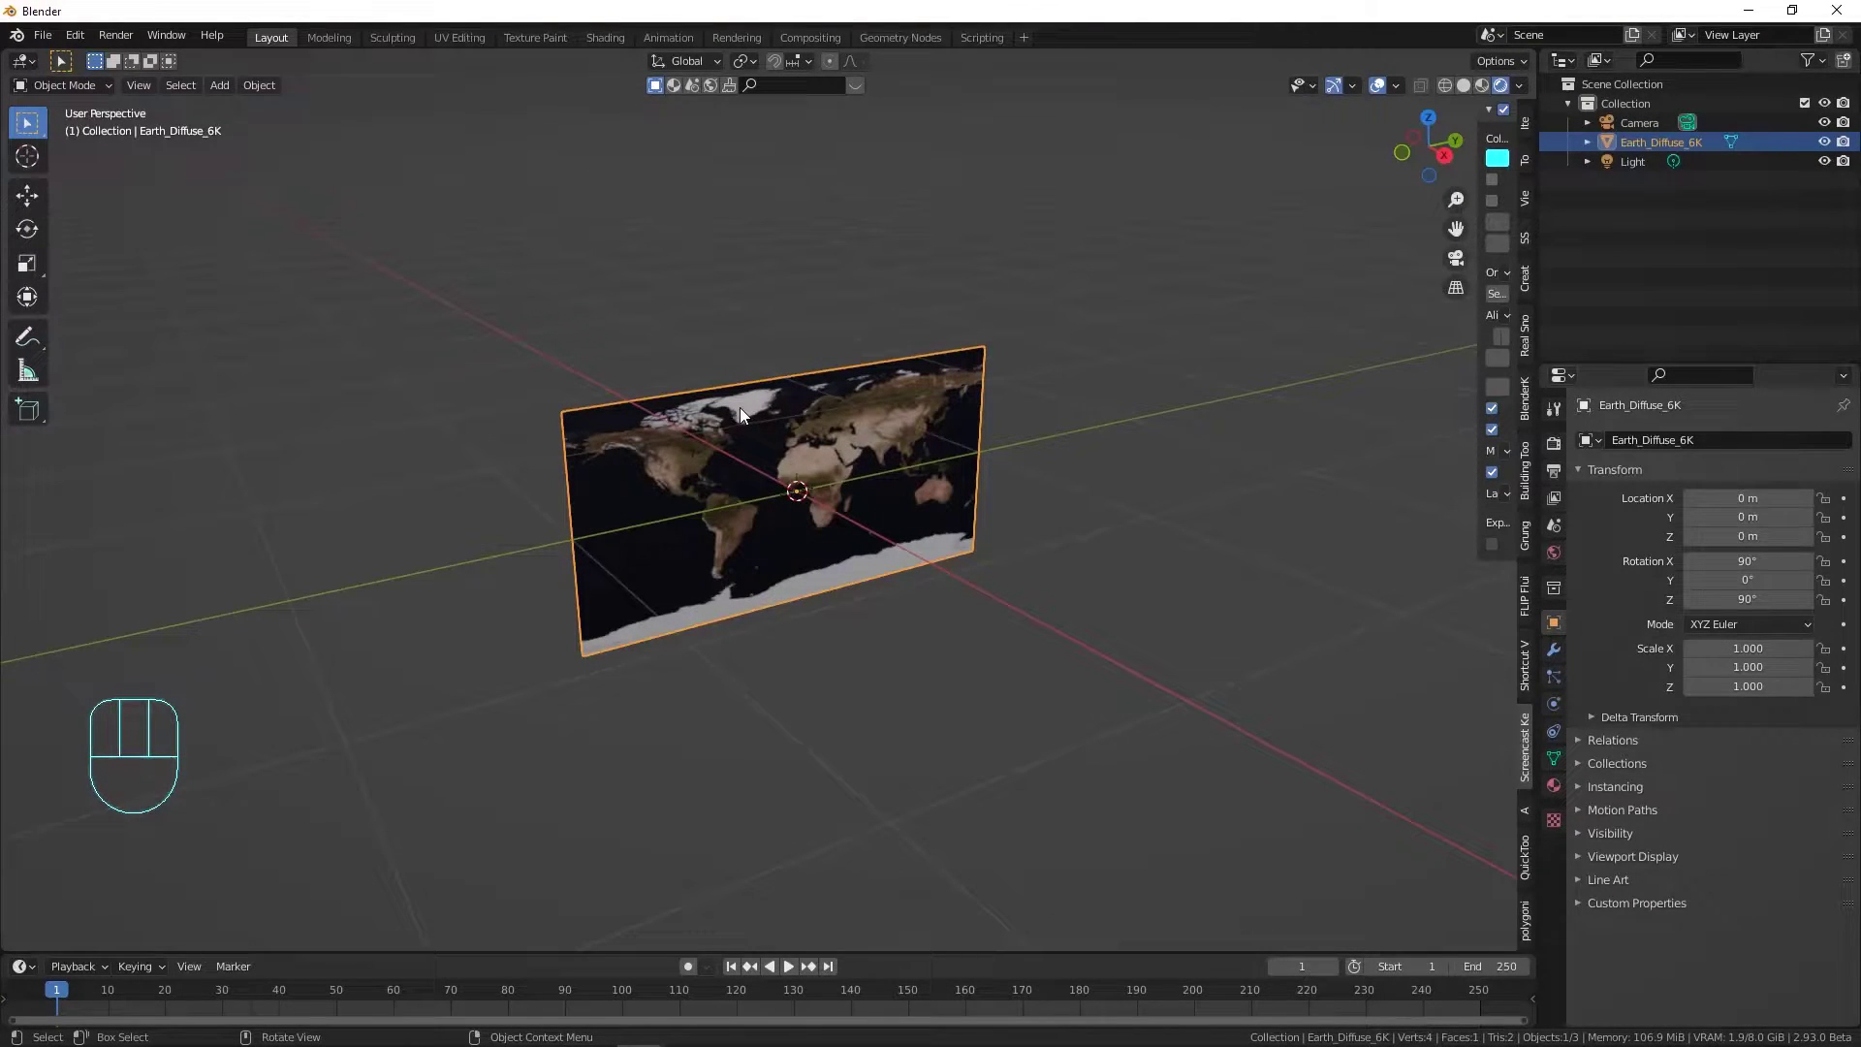
{"action": "middle_click_drag", "start_coordinate": [736, 440], "coordinate": [795, 382]}
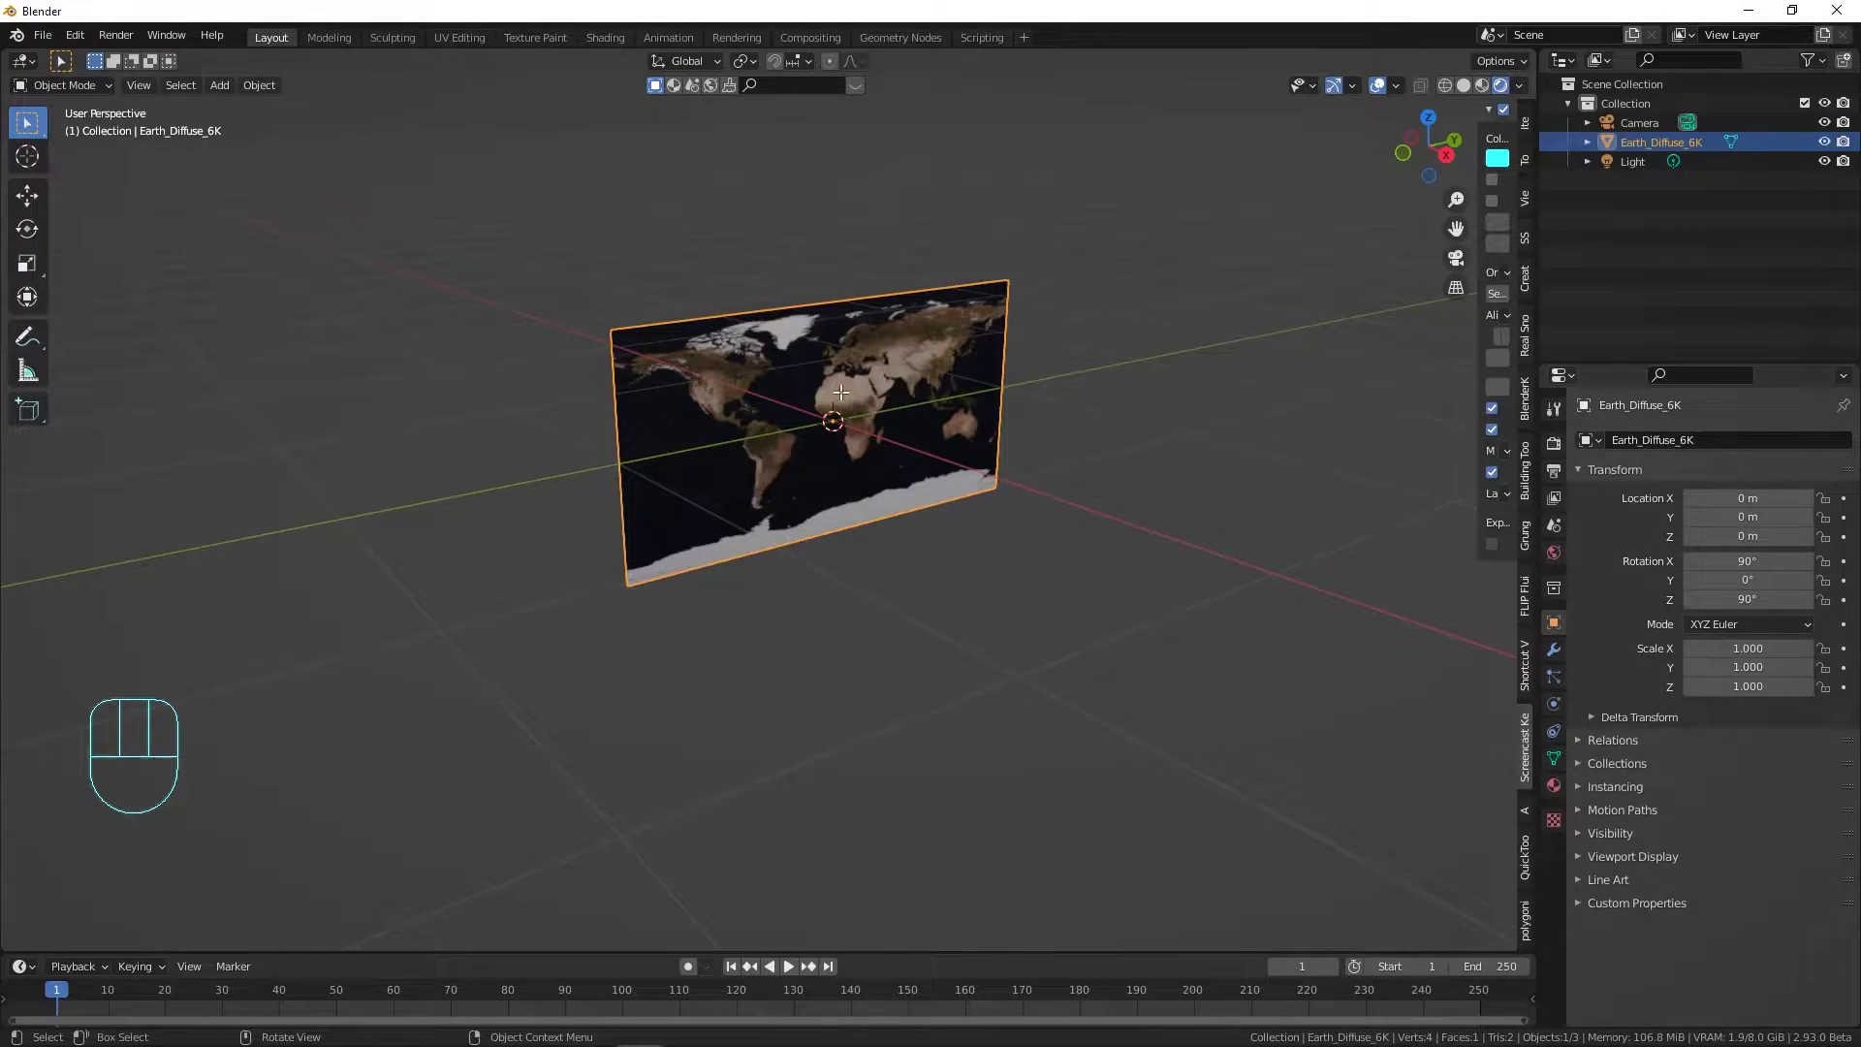
{"action": "key", "text": "Tab"}
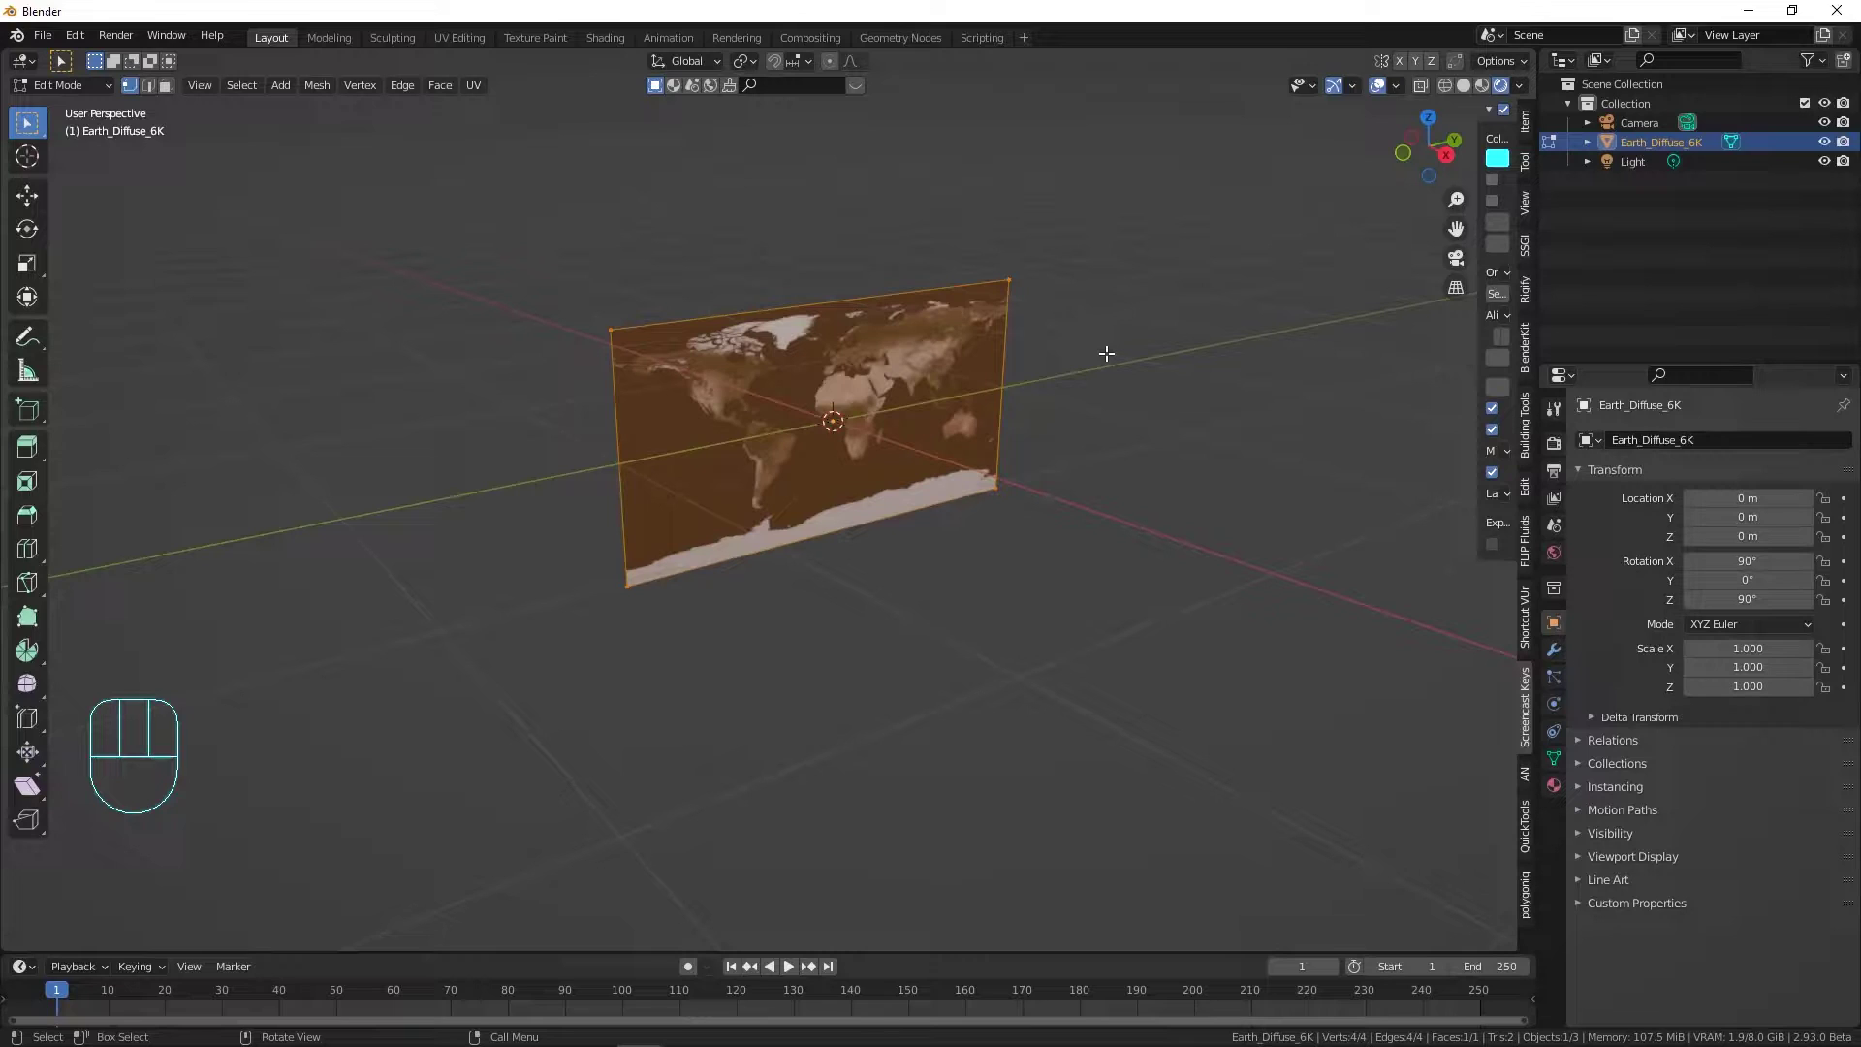
Step: Rotate the Earth plane 90° around Y so it lies flat, then leave Edit Mode
{"action": "key", "text": "r"}
{"action": "type", "text": "y90"}
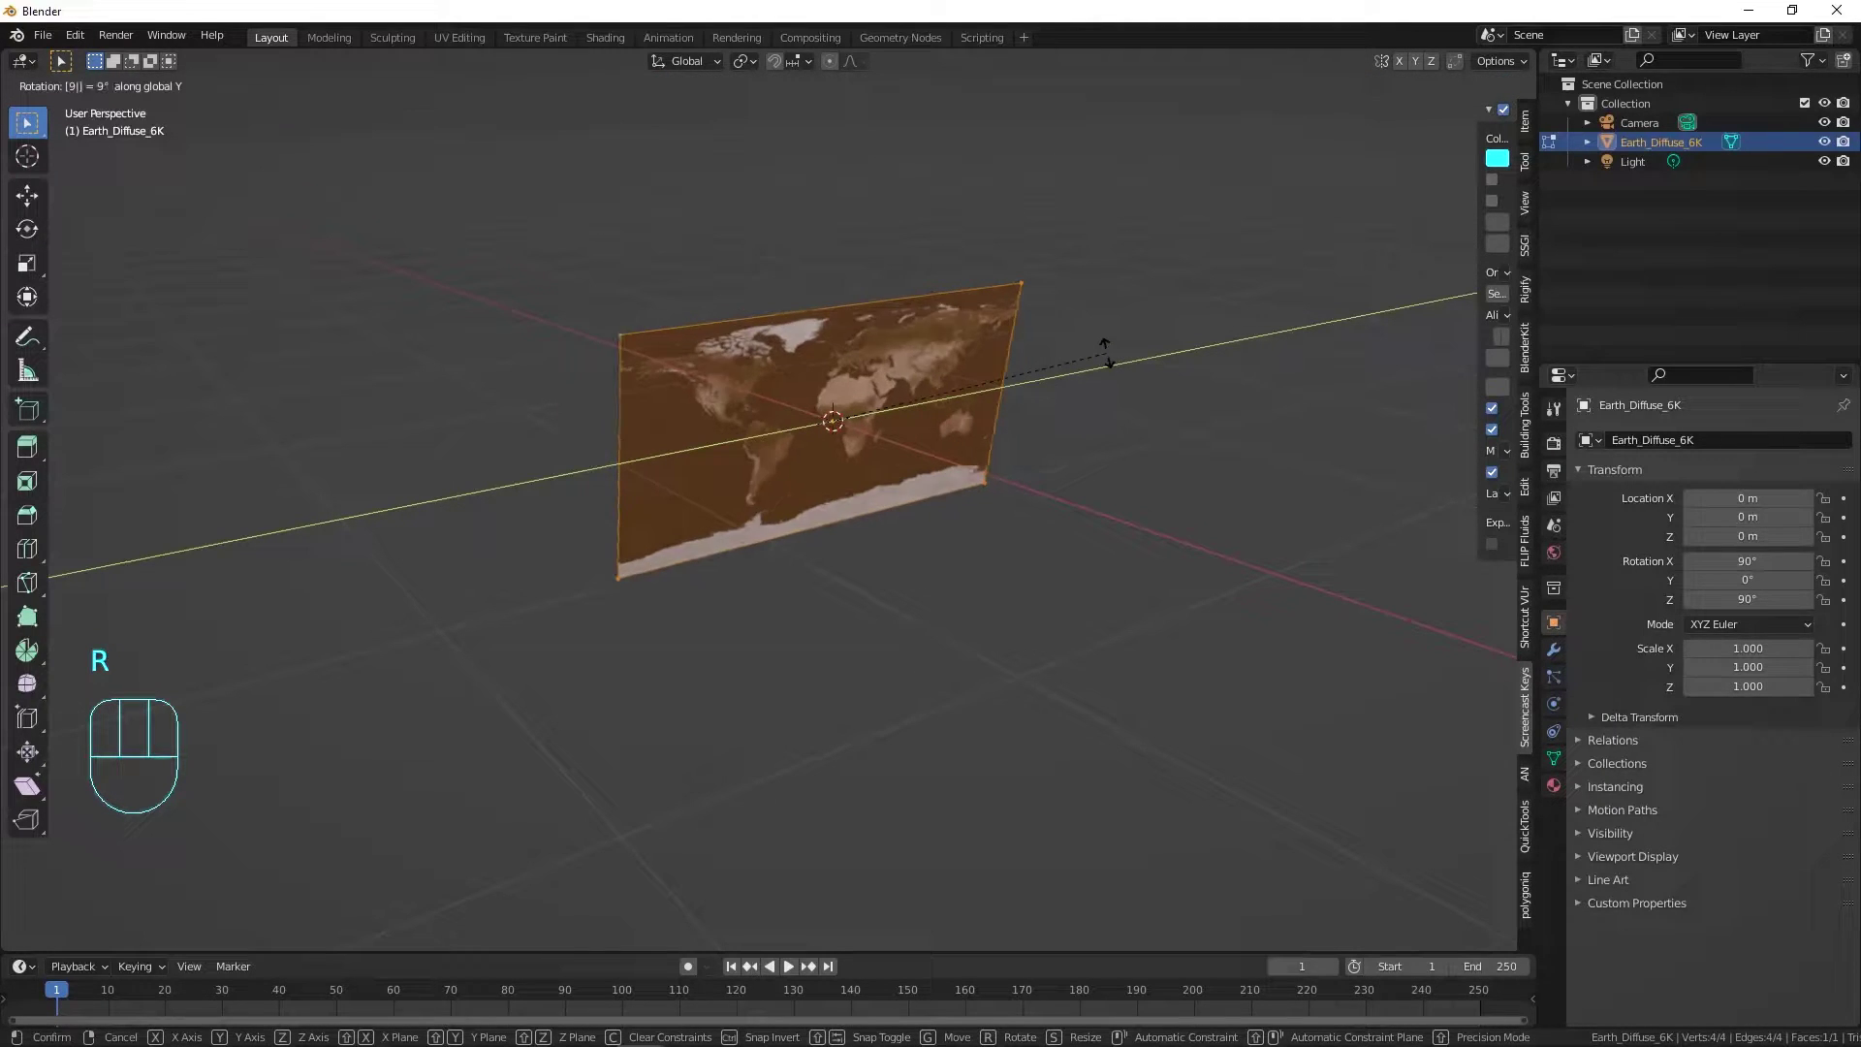
{"action": "key", "text": "Return"}
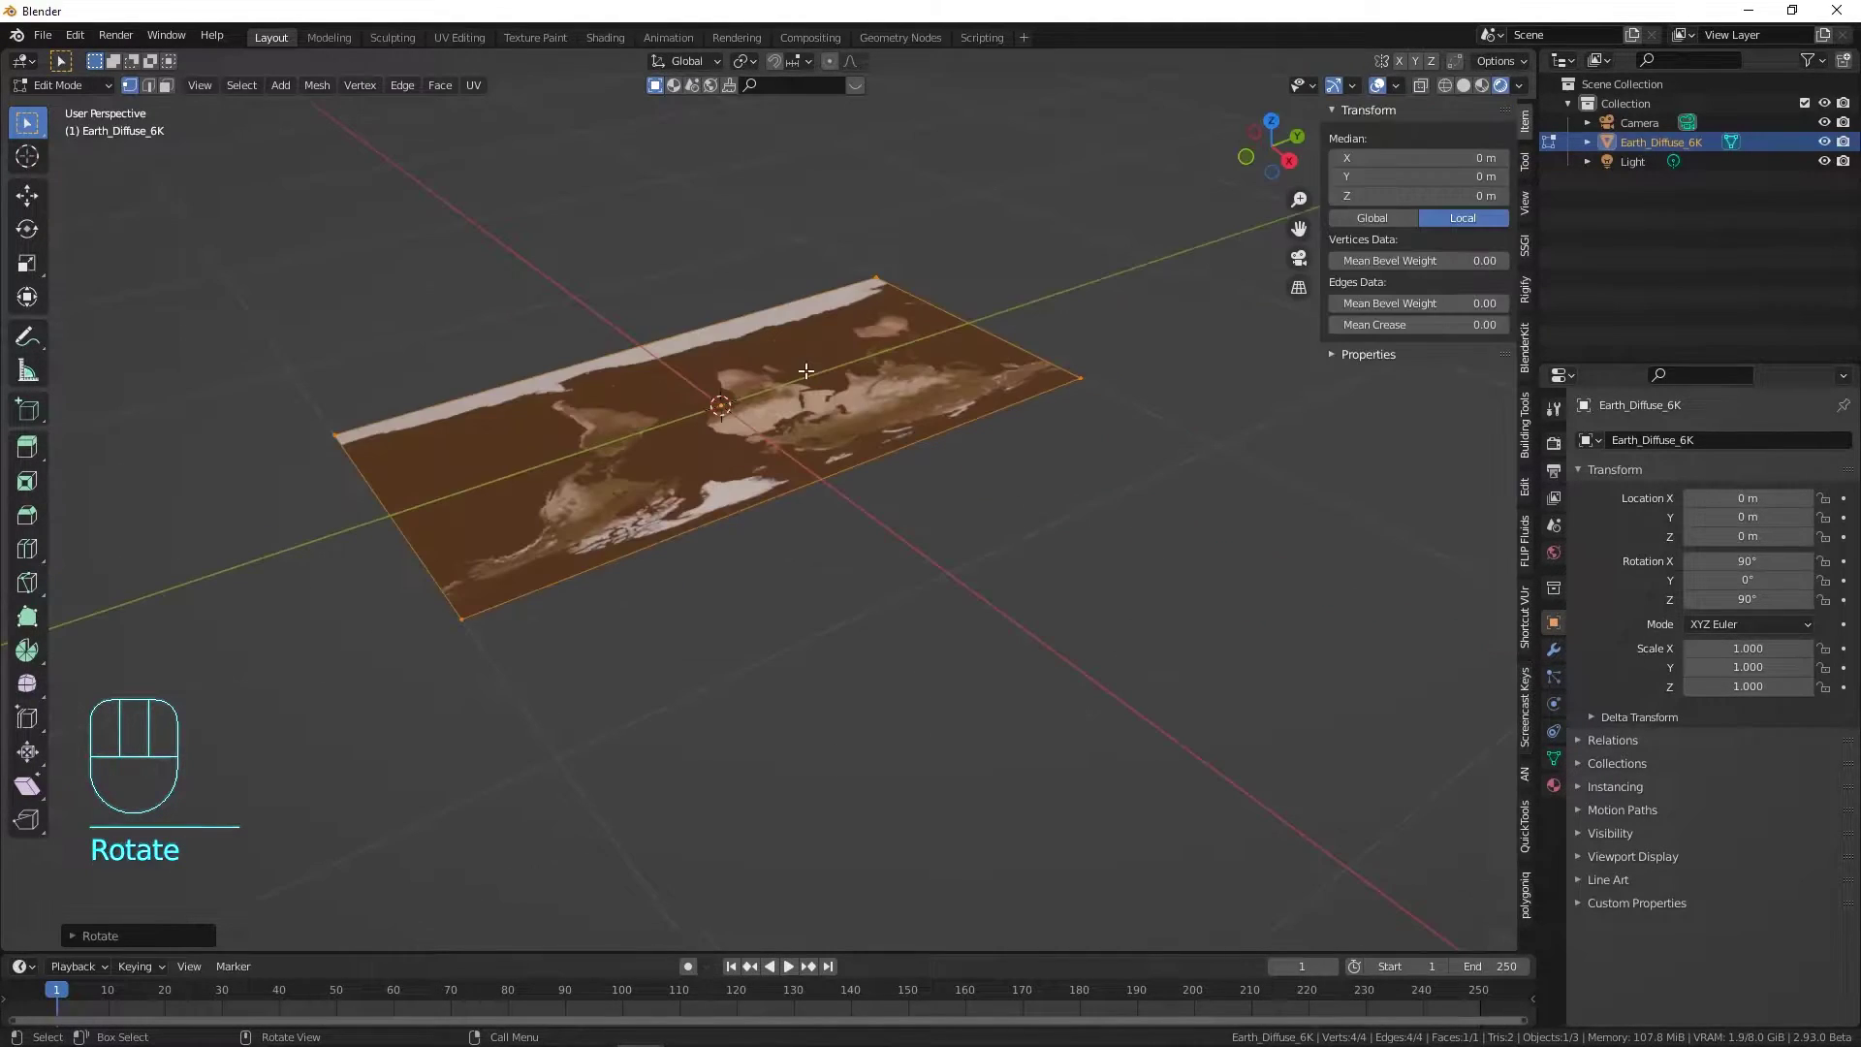
{"action": "key", "text": "Tab"}
Step: View the flat plane face-on and re-enter Edit Mode to start a loop cut
{"action": "middle_click_drag", "start_coordinate": [763, 406], "coordinate": [744, 410]}
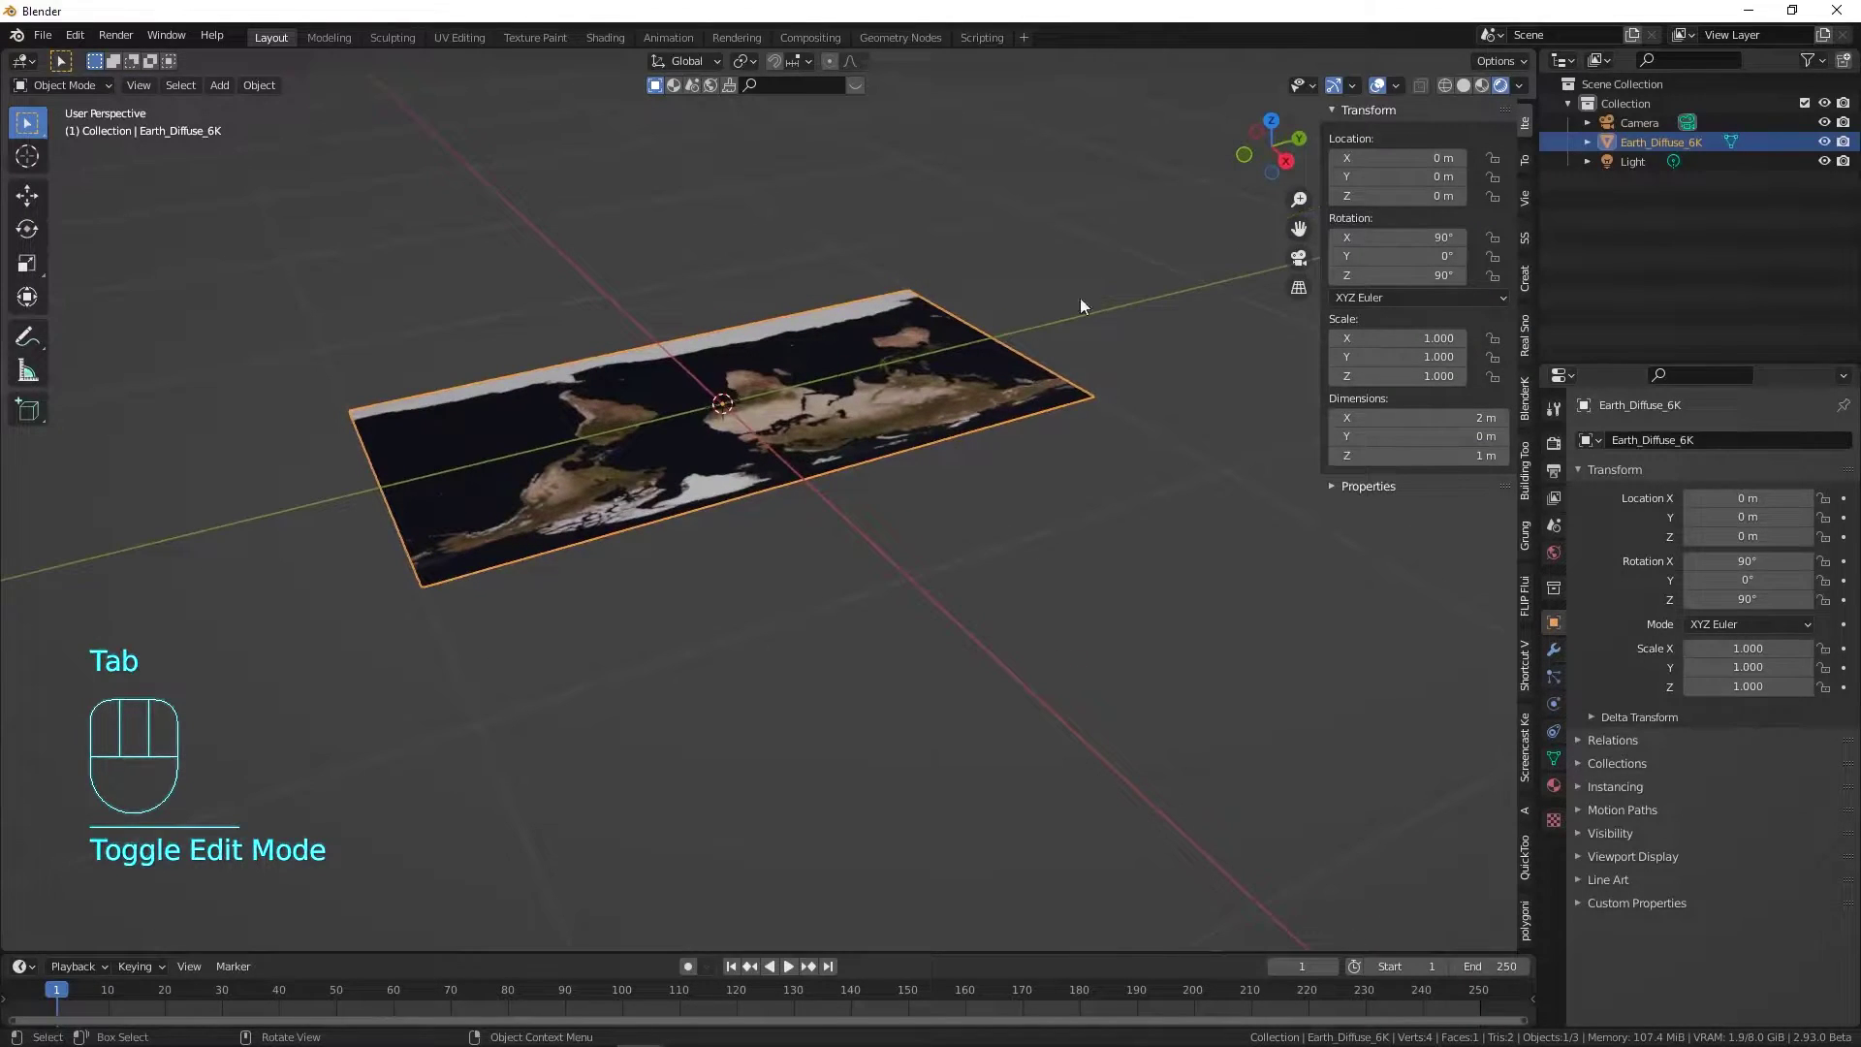
{"action": "middle_click_drag", "start_coordinate": [1163, 324], "coordinate": [842, 298]}
{"action": "key", "text": "Tab"}
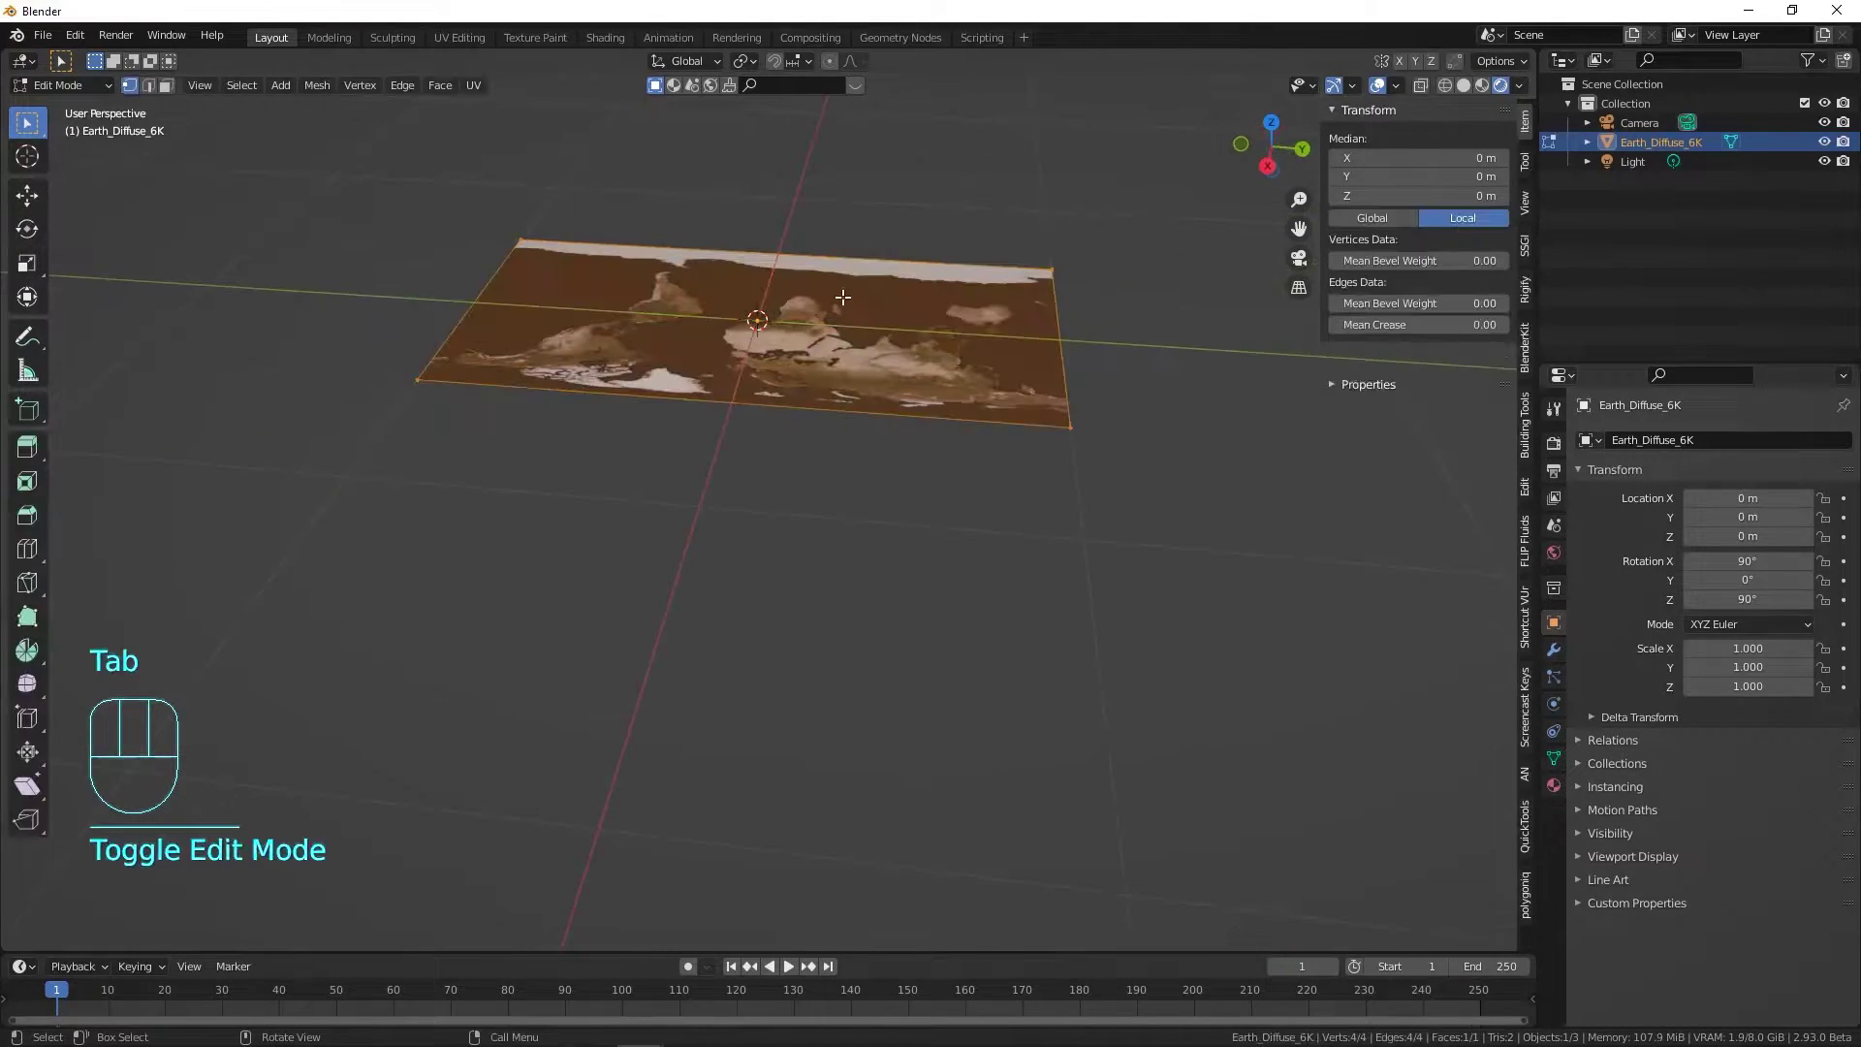
{"action": "key", "text": "Tab"}
{"action": "middle_click_drag", "start_coordinate": [730, 237], "coordinate": [847, 427]}
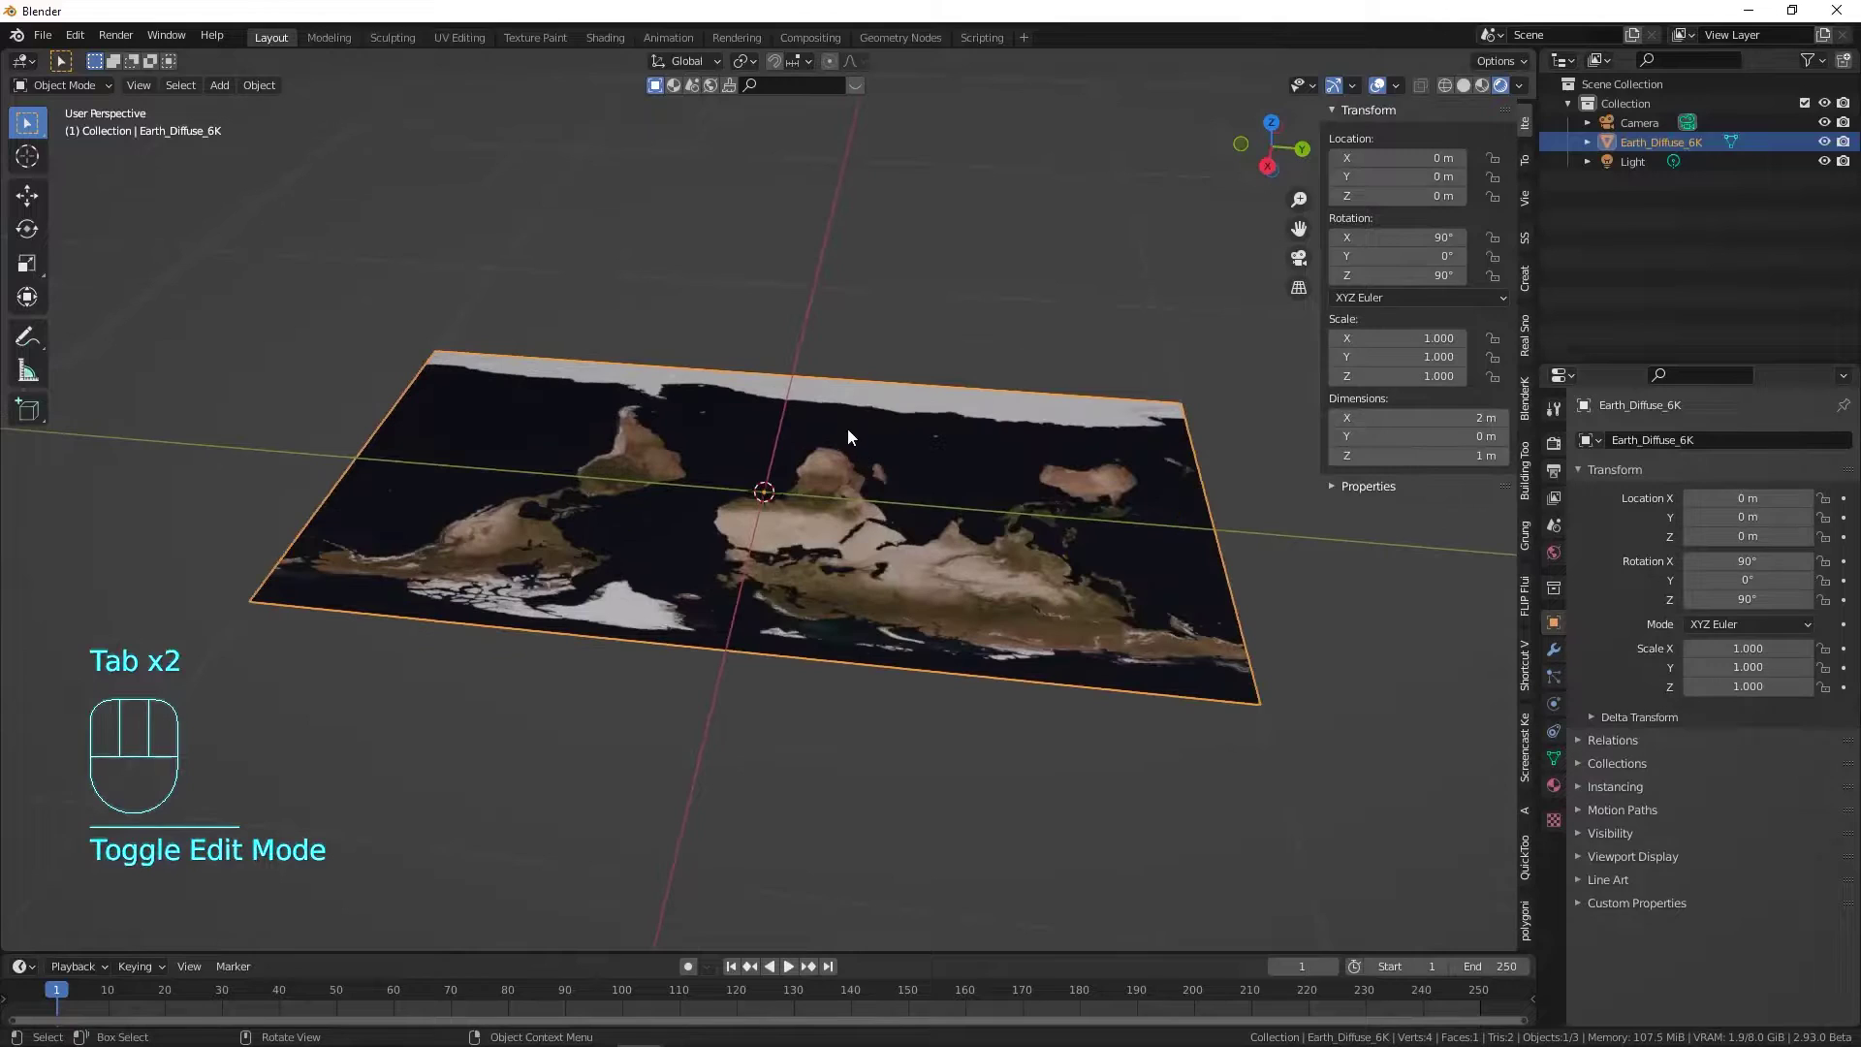
{"action": "key", "text": "Tab"}
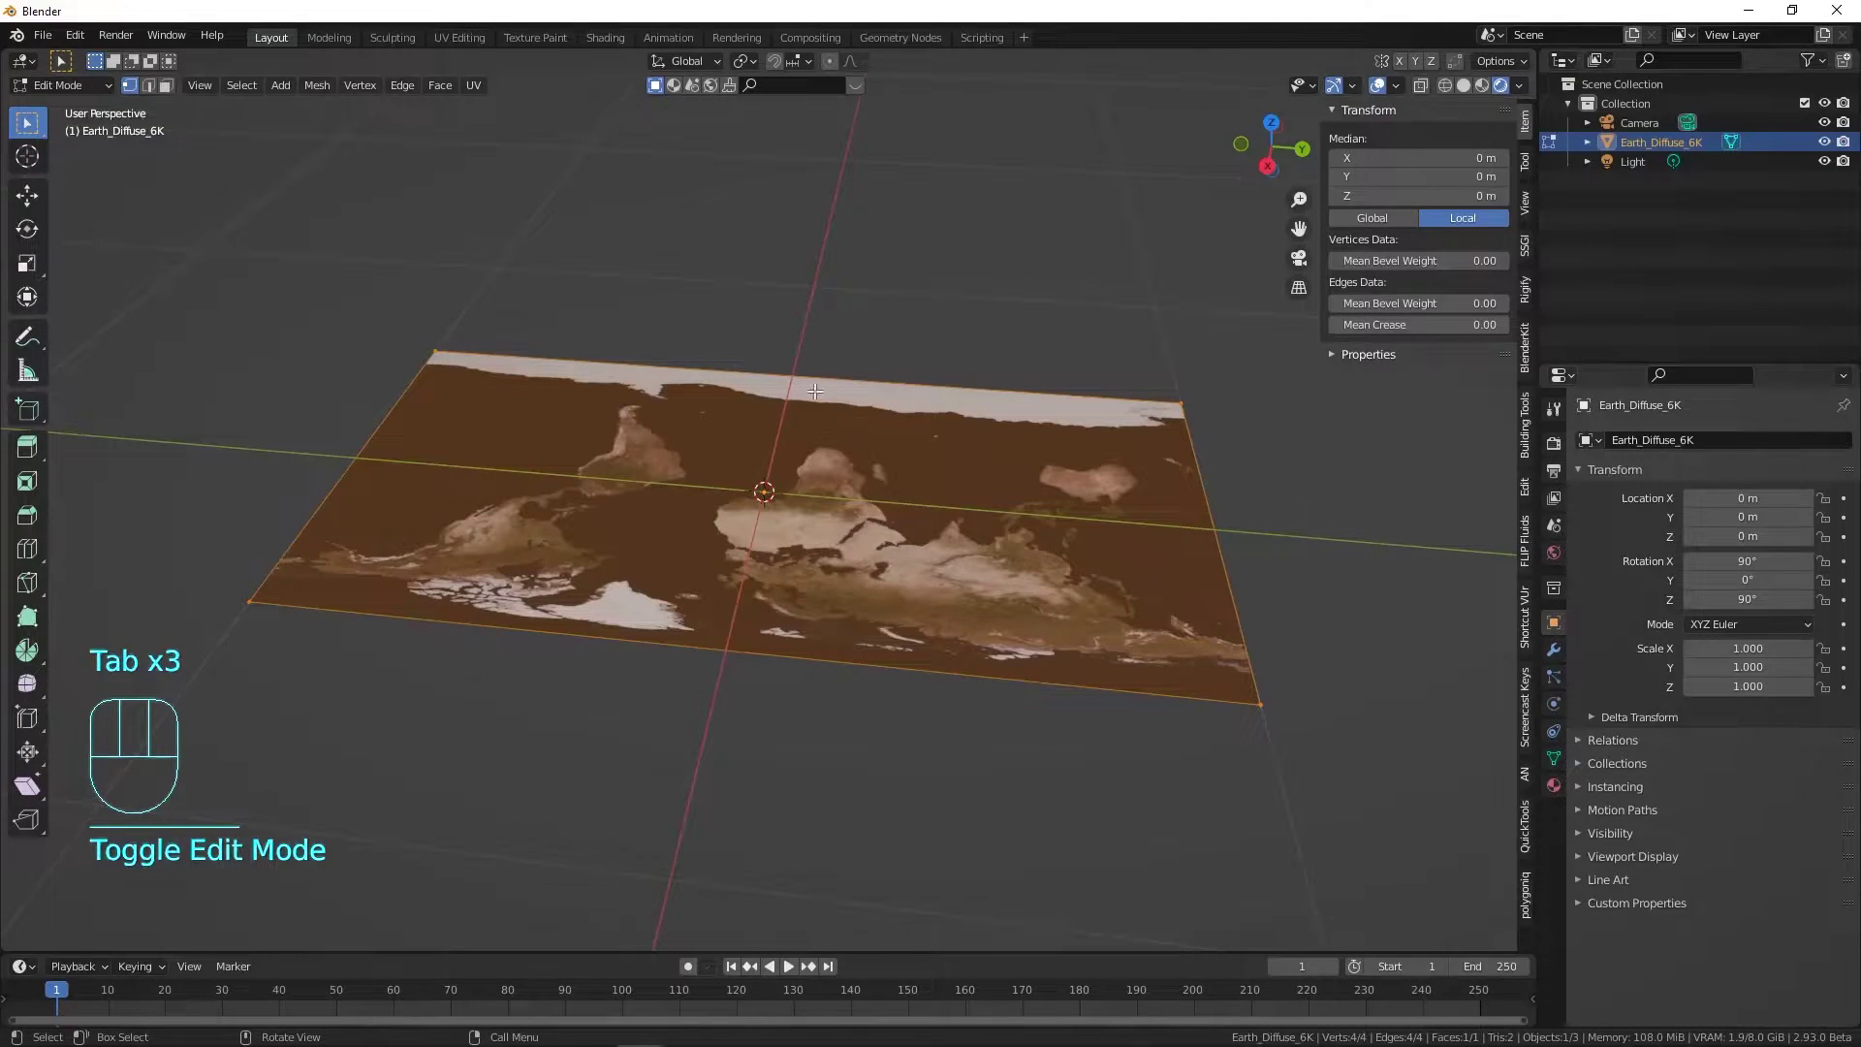
{"action": "key", "text": "ctrl+r"}
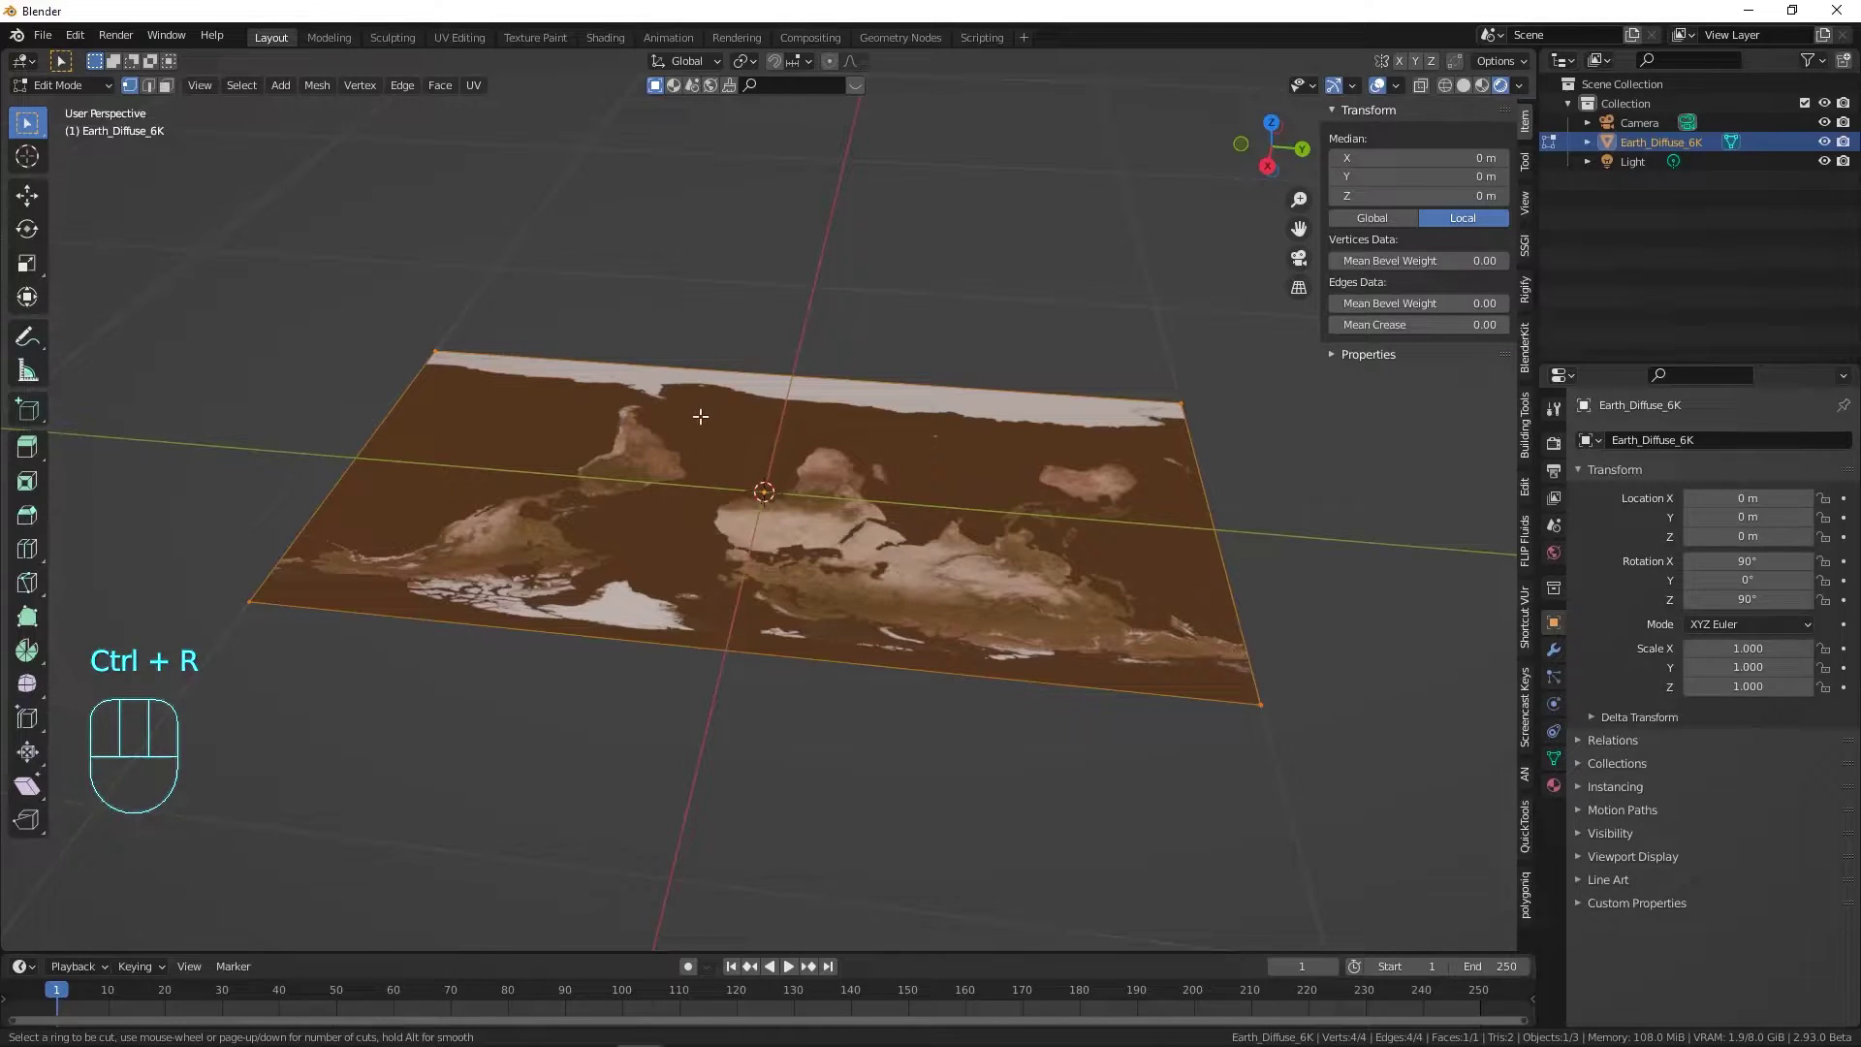
Step: Place a centred edge loop across the plane's middle, inspect it, and return to Object Mode
{"action": "left_click", "coordinate": [803, 376]}
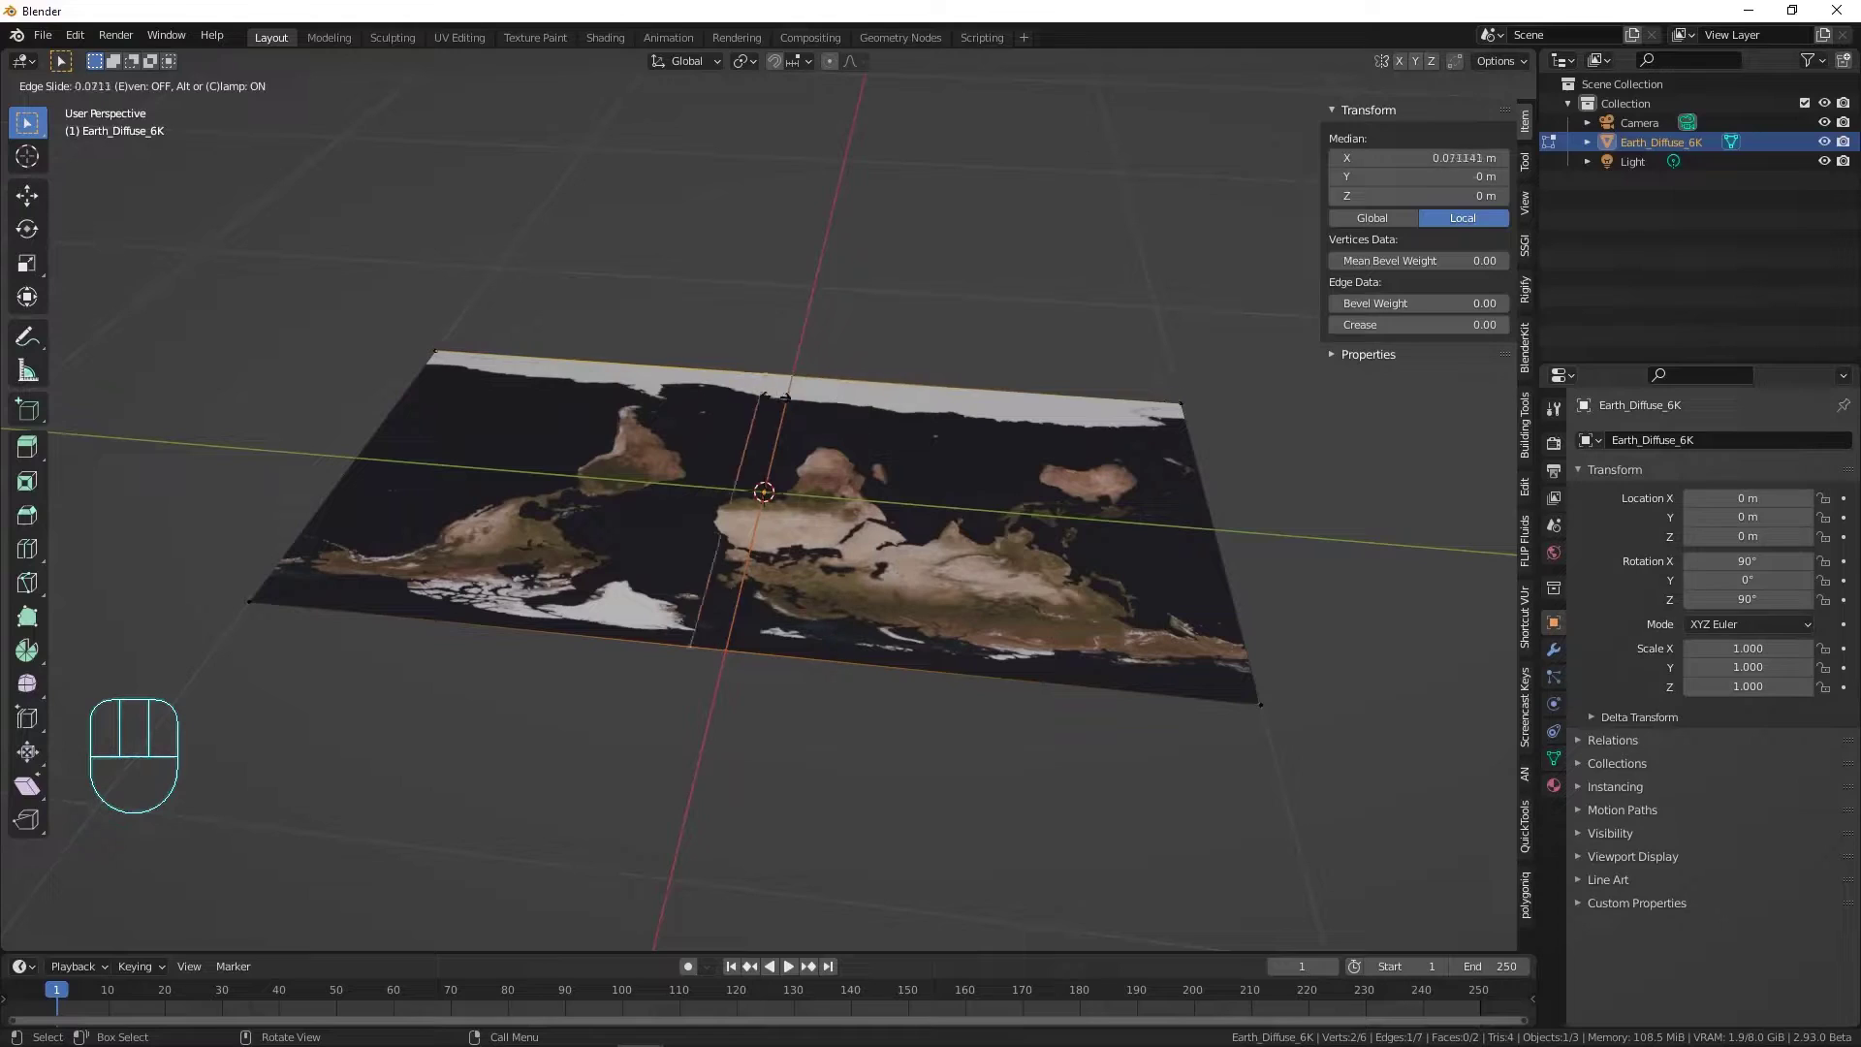
{"action": "left_click", "coordinate": [801, 403]}
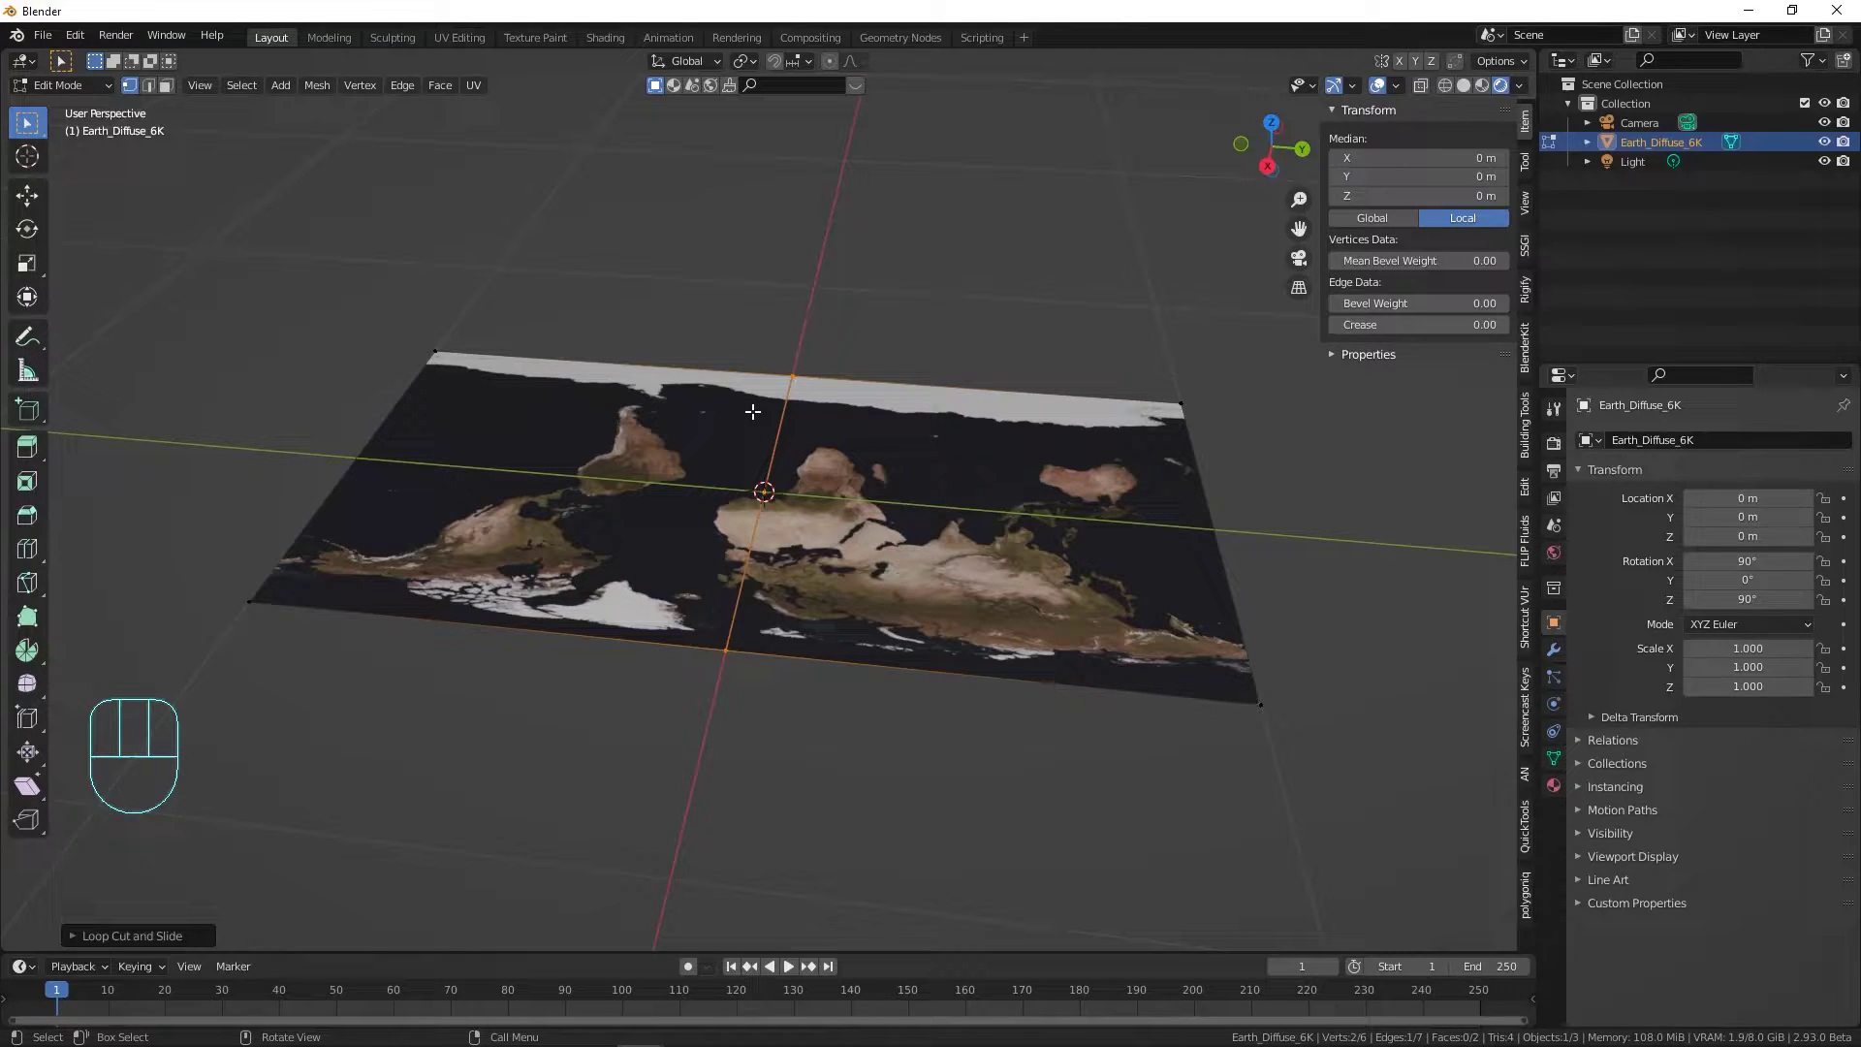
{"action": "middle_click_drag", "start_coordinate": [885, 449], "coordinate": [736, 454]}
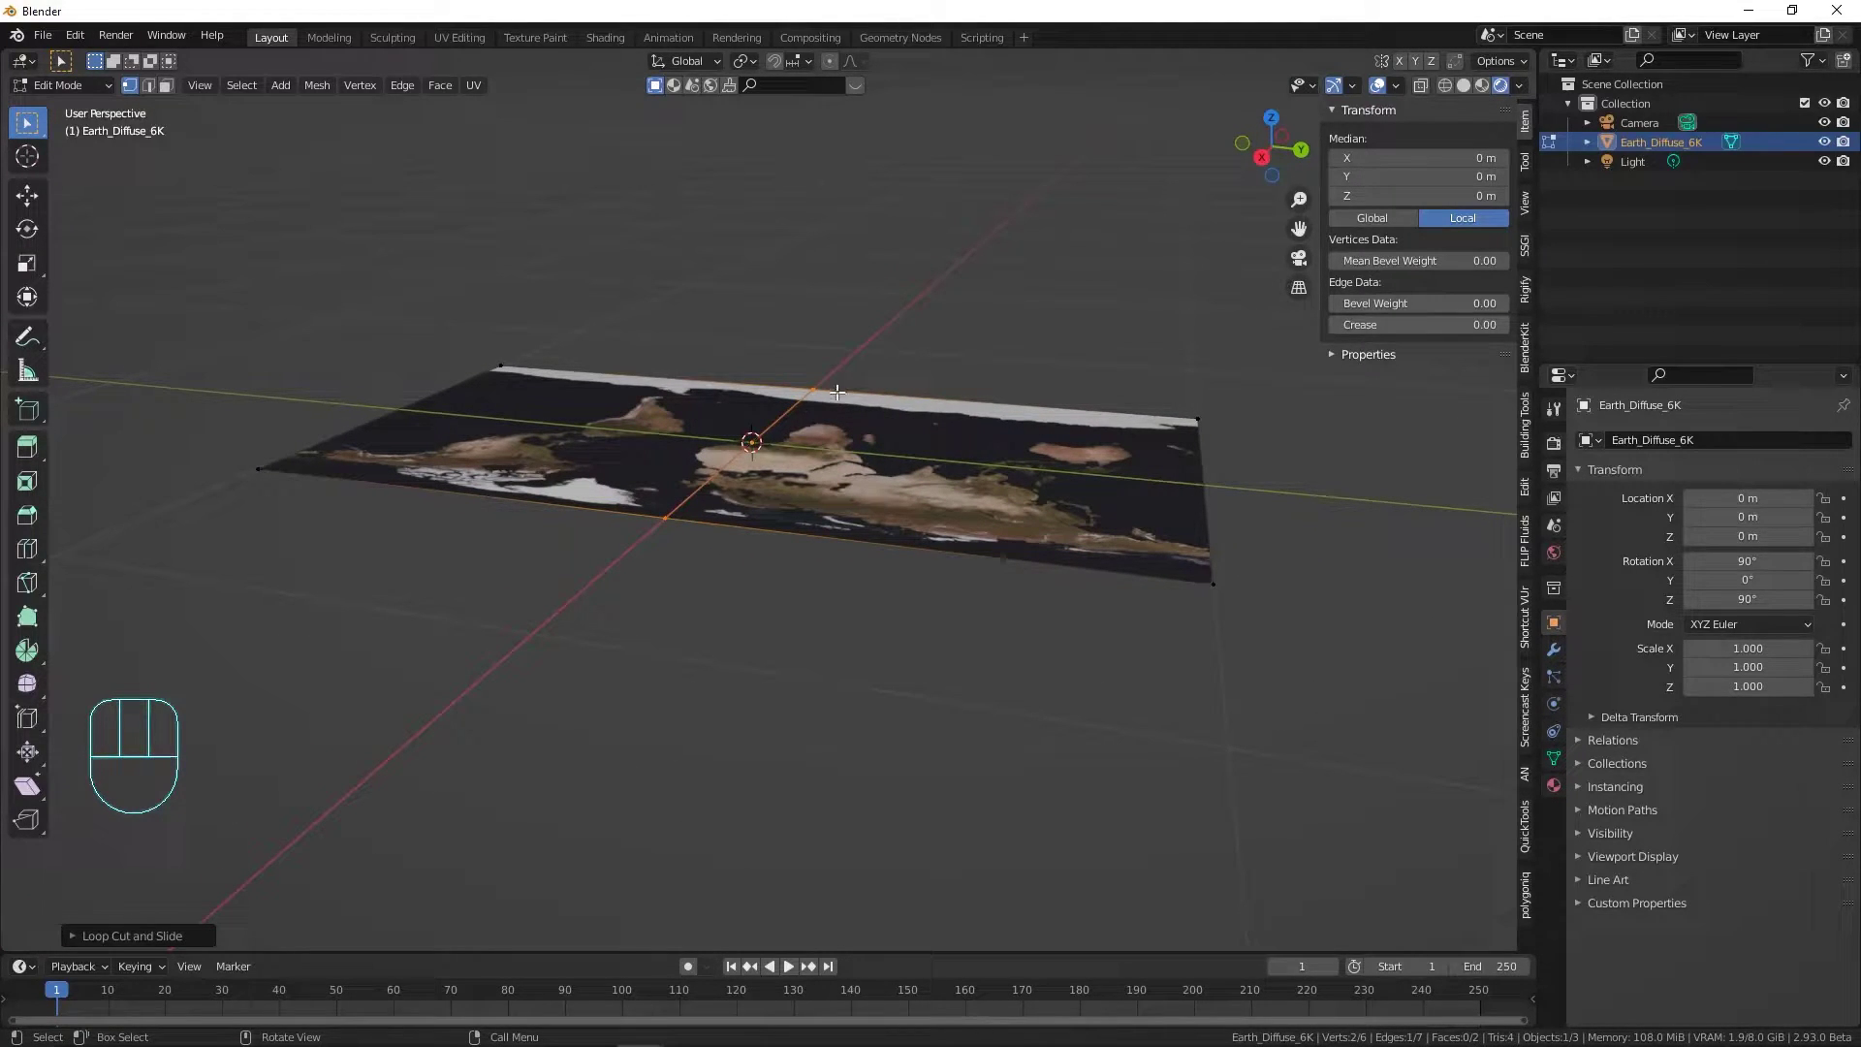
{"action": "middle_click_drag", "start_coordinate": [762, 430], "coordinate": [741, 476]}
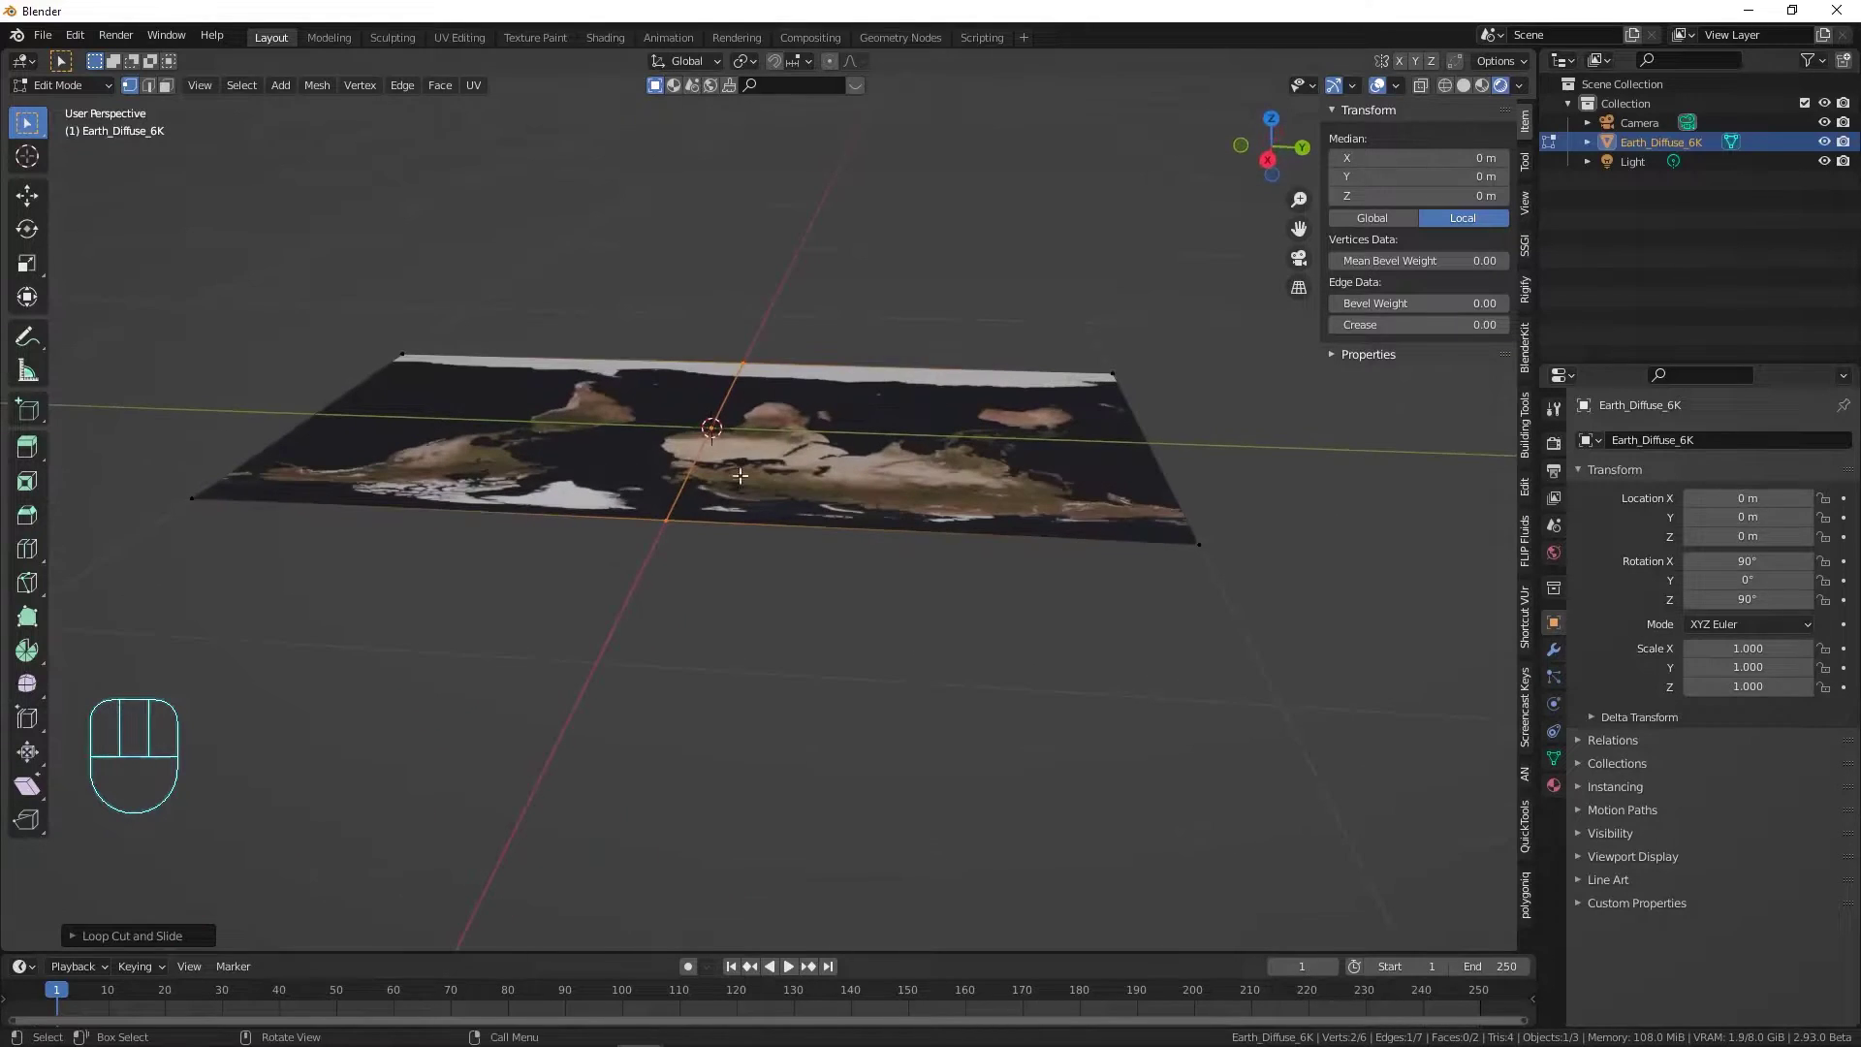
{"action": "scroll", "coordinate": [849, 354], "scroll_direction": "up", "scroll_amount": 5}
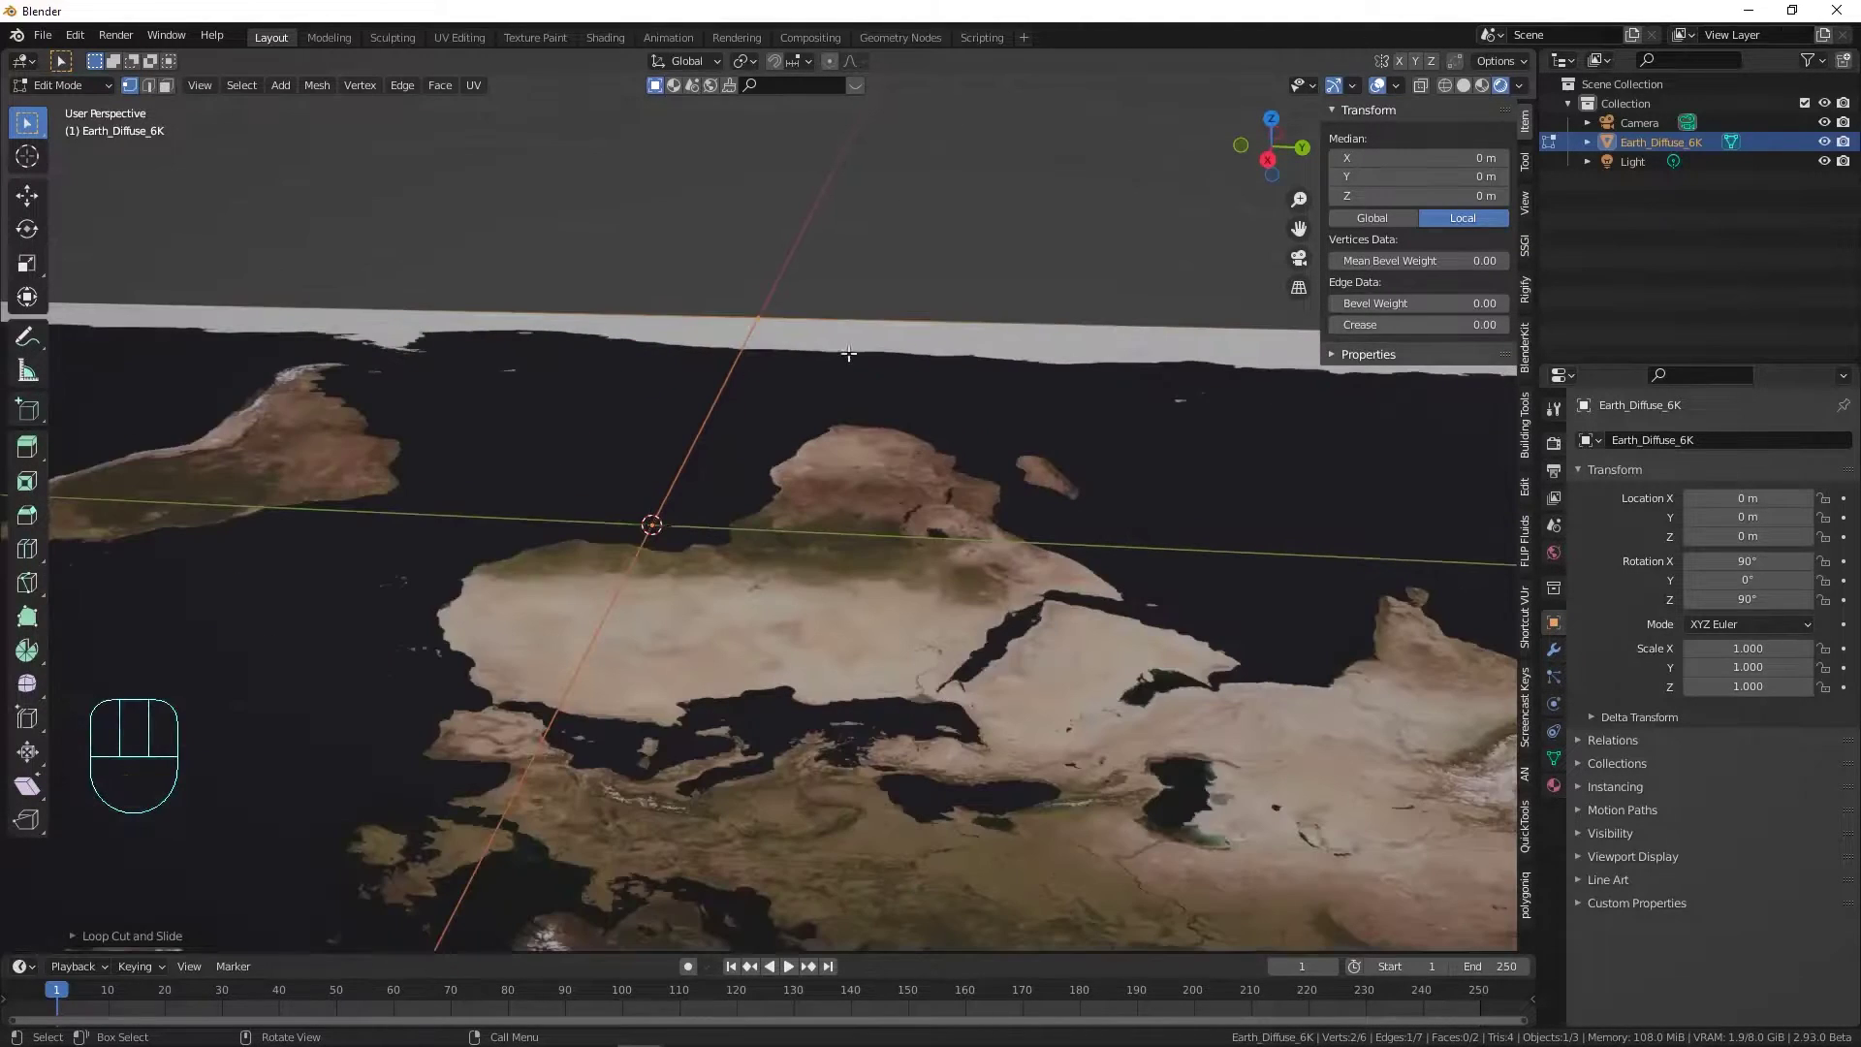
{"action": "scroll", "coordinate": [849, 354], "scroll_direction": "down", "scroll_amount": 5}
{"action": "scroll", "coordinate": [747, 320], "scroll_direction": "up", "scroll_amount": 5}
{"action": "mouse_move", "coordinate": [828, 343]}
{"action": "middle_mouse_down"}
{"action": "mouse_move", "coordinate": [783, 340]}
{"action": "mouse_move", "coordinate": [806, 329]}
{"action": "middle_mouse_up"}
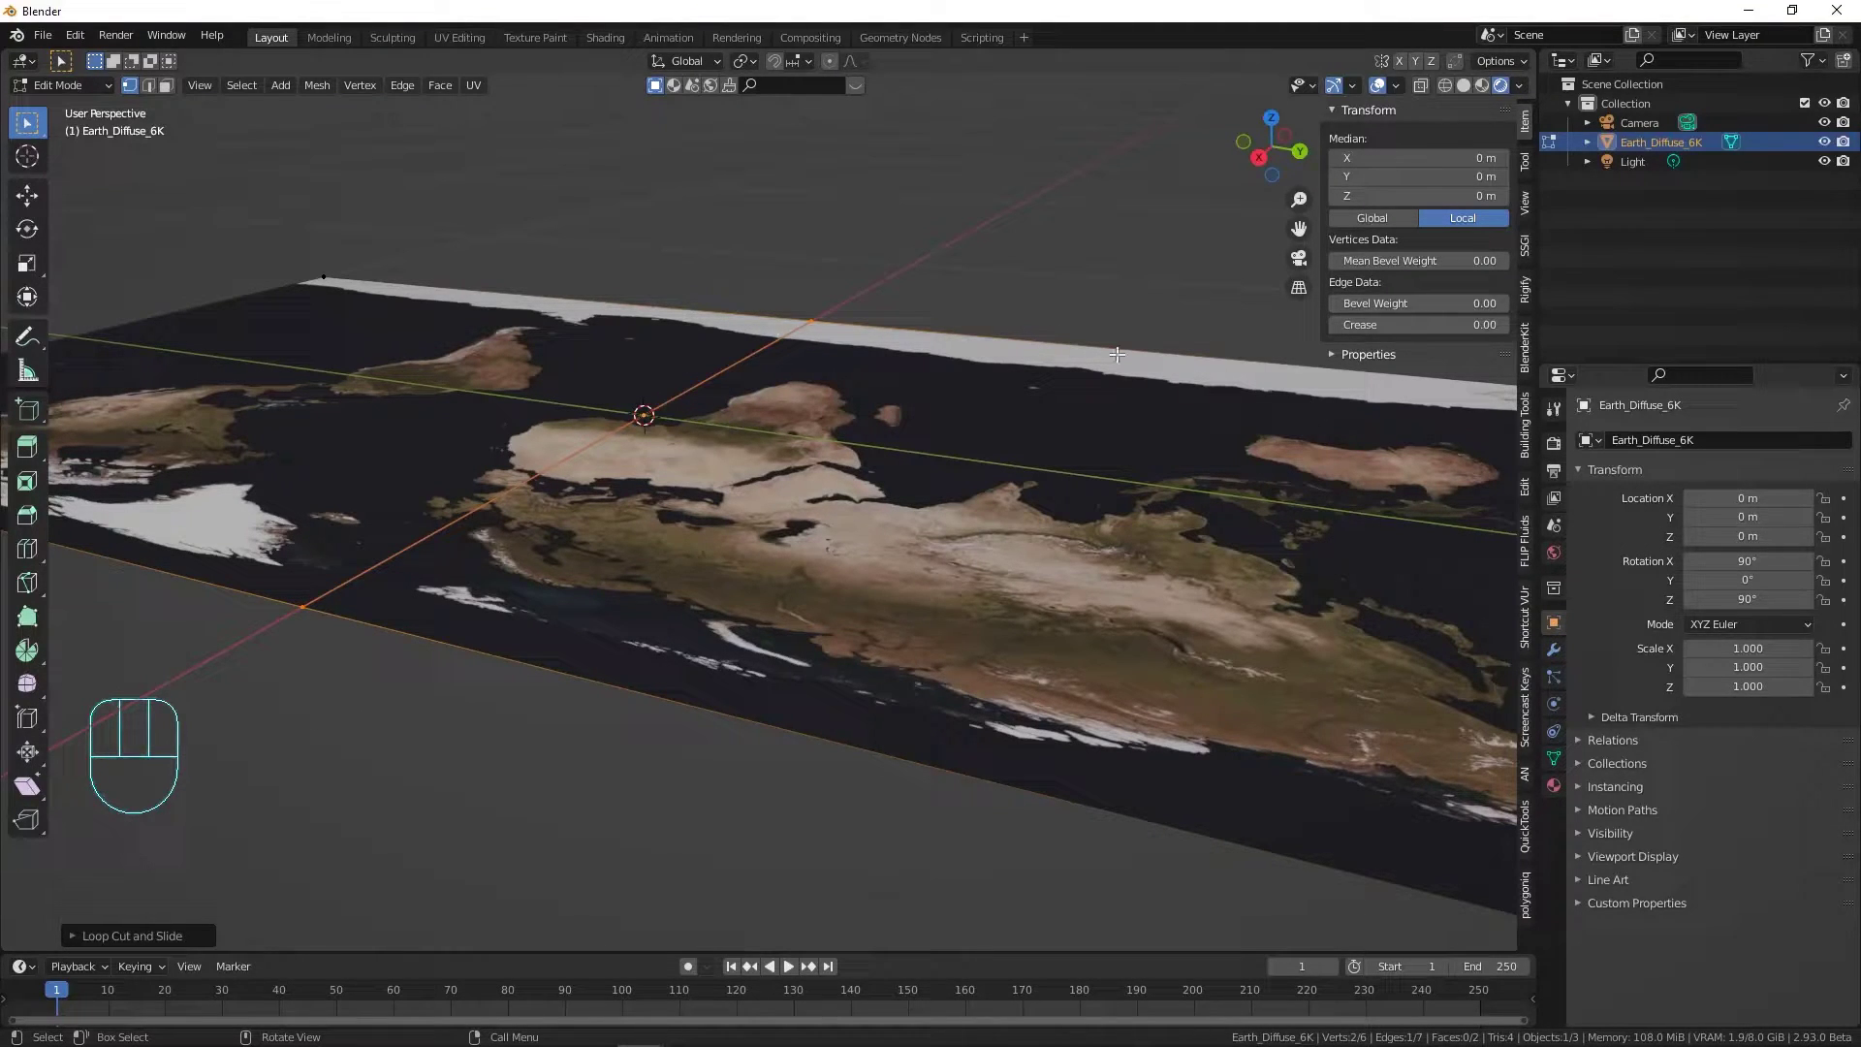
{"action": "scroll", "coordinate": [1117, 355], "scroll_direction": "down", "scroll_amount": 3}
{"action": "key", "text": "Tab"}
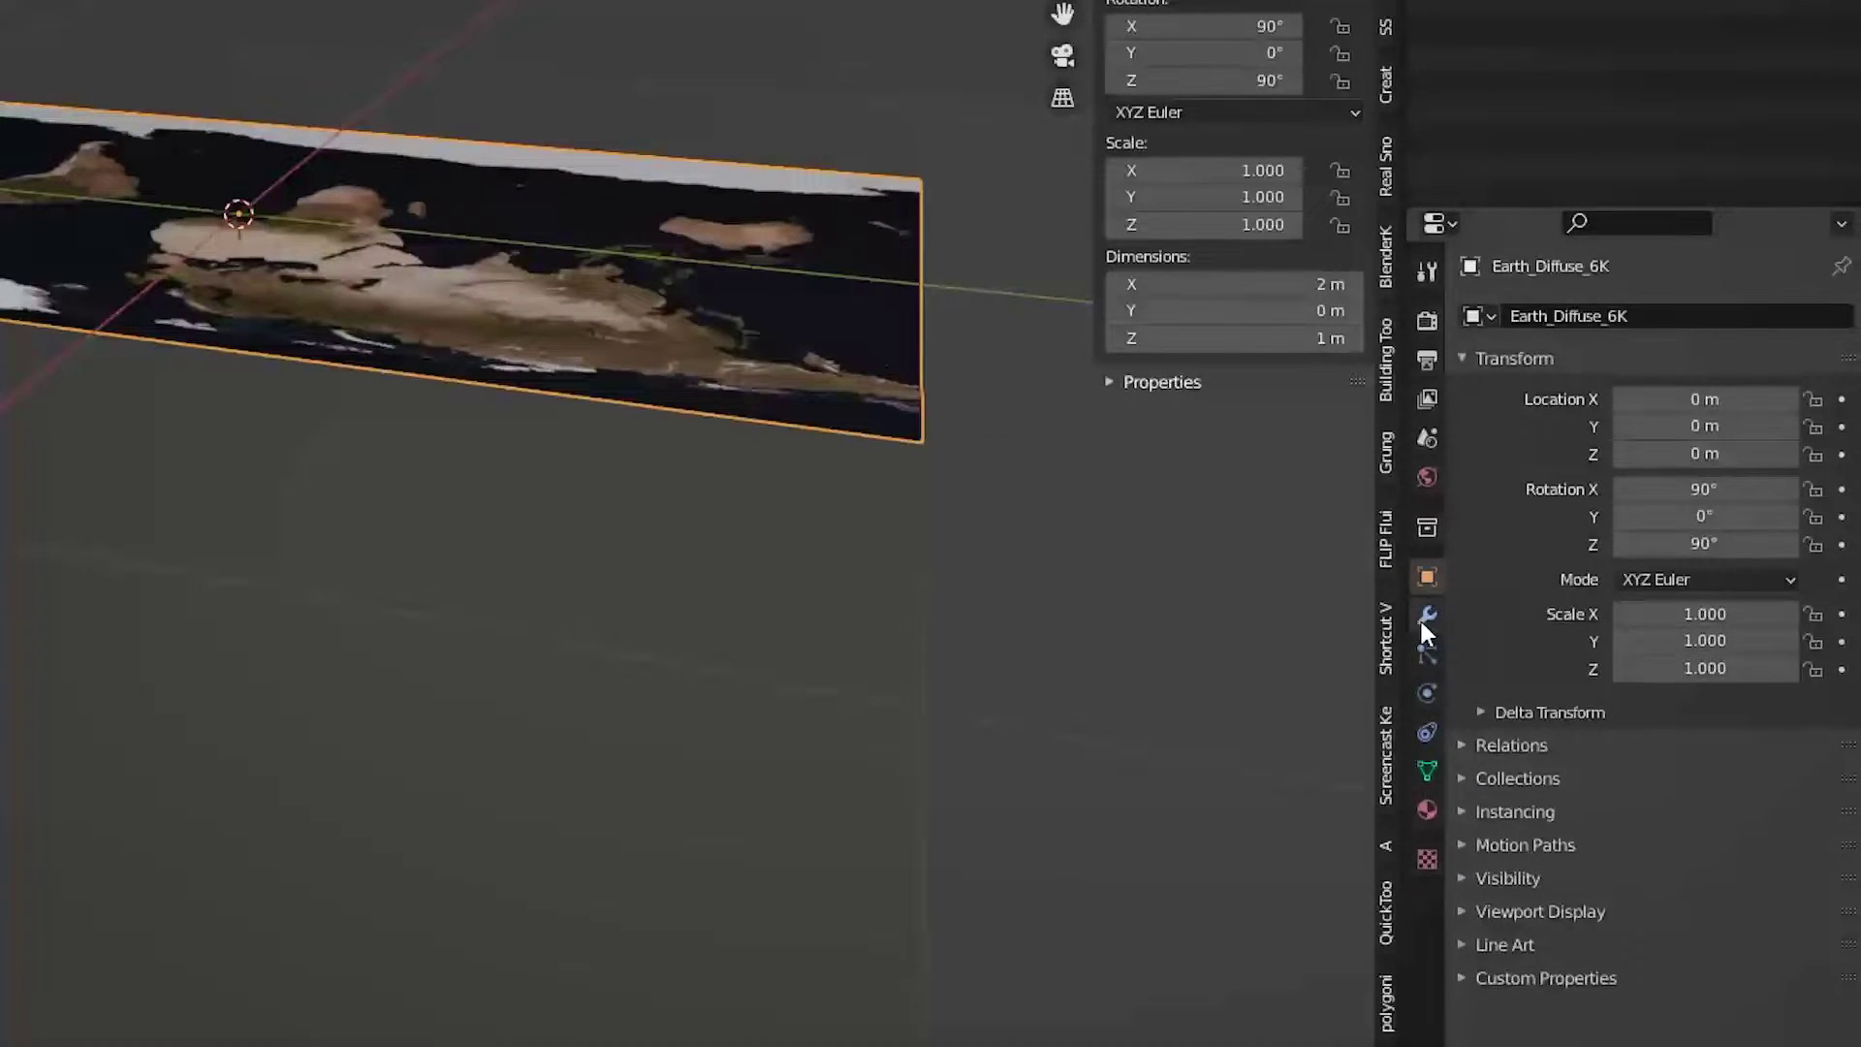
Step: Add a Subdivision Surface modifier to the Earth plane
{"action": "left_click", "coordinate": [1424, 616]}
{"action": "left_click", "coordinate": [1563, 315]}
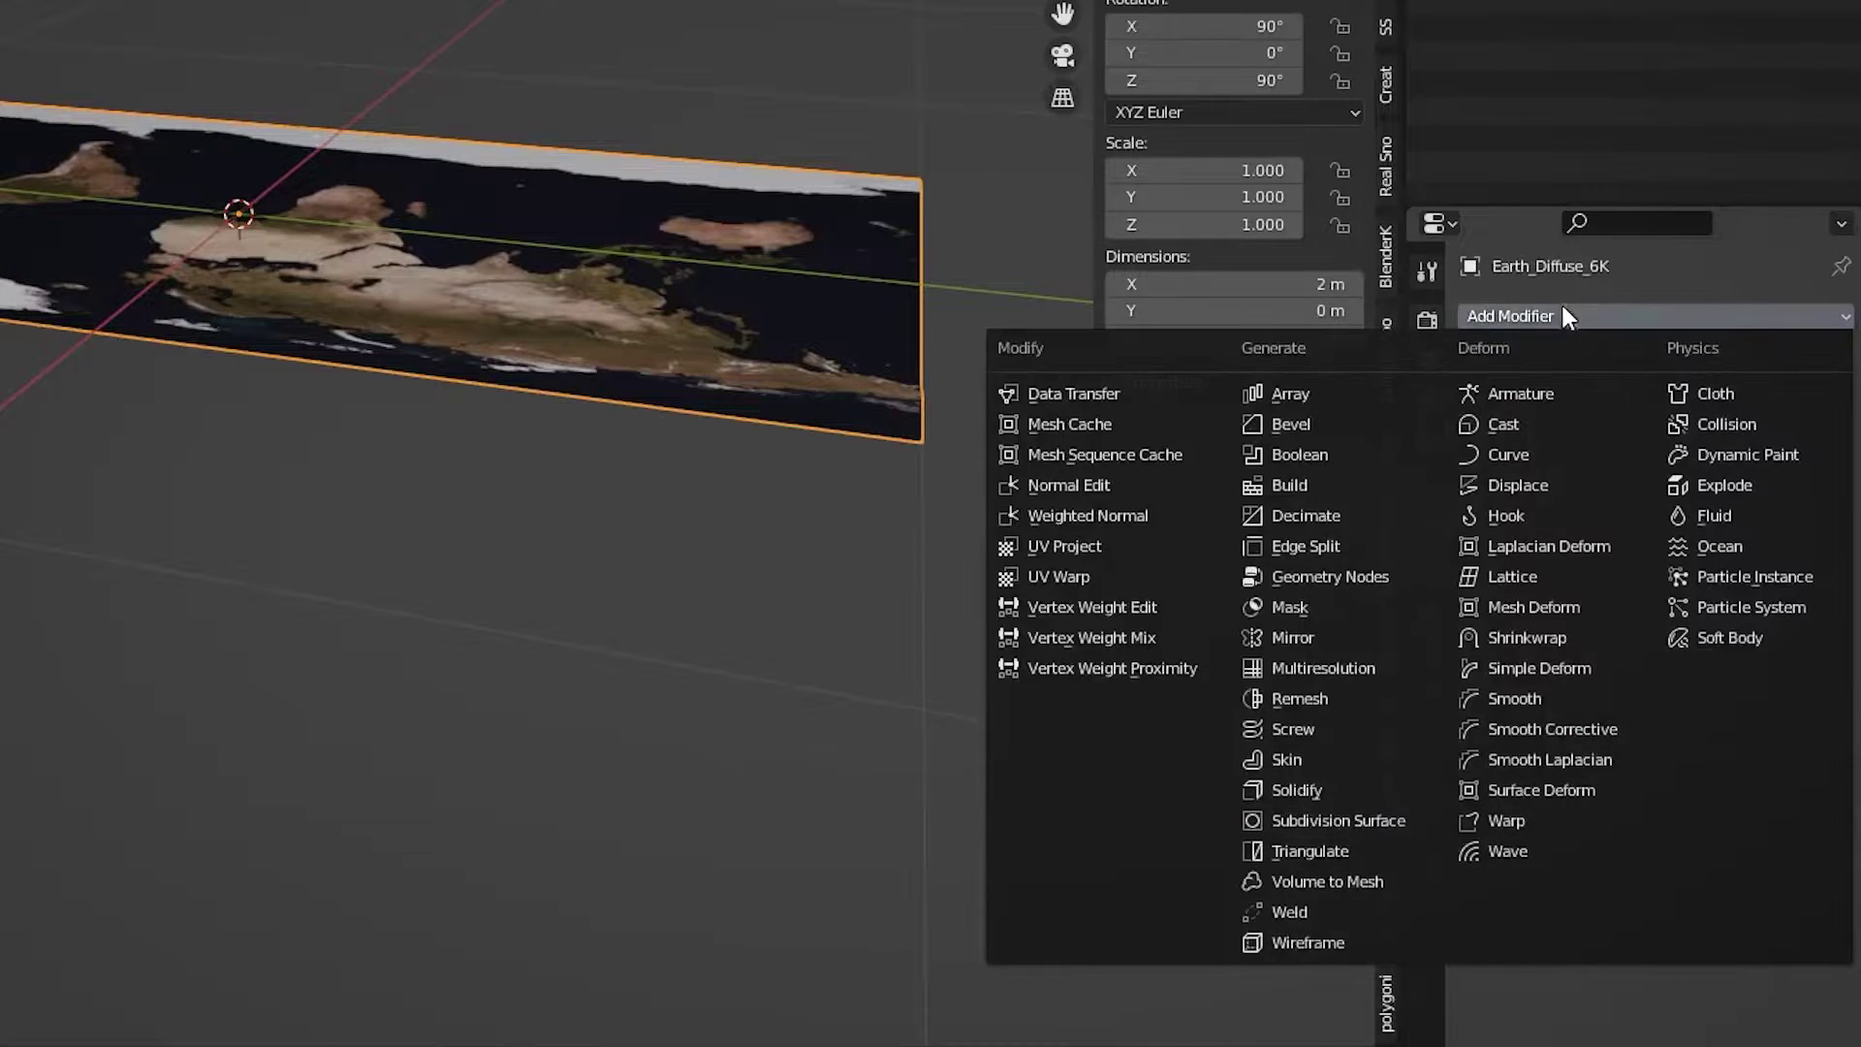
{"action": "left_click", "coordinate": [1364, 831]}
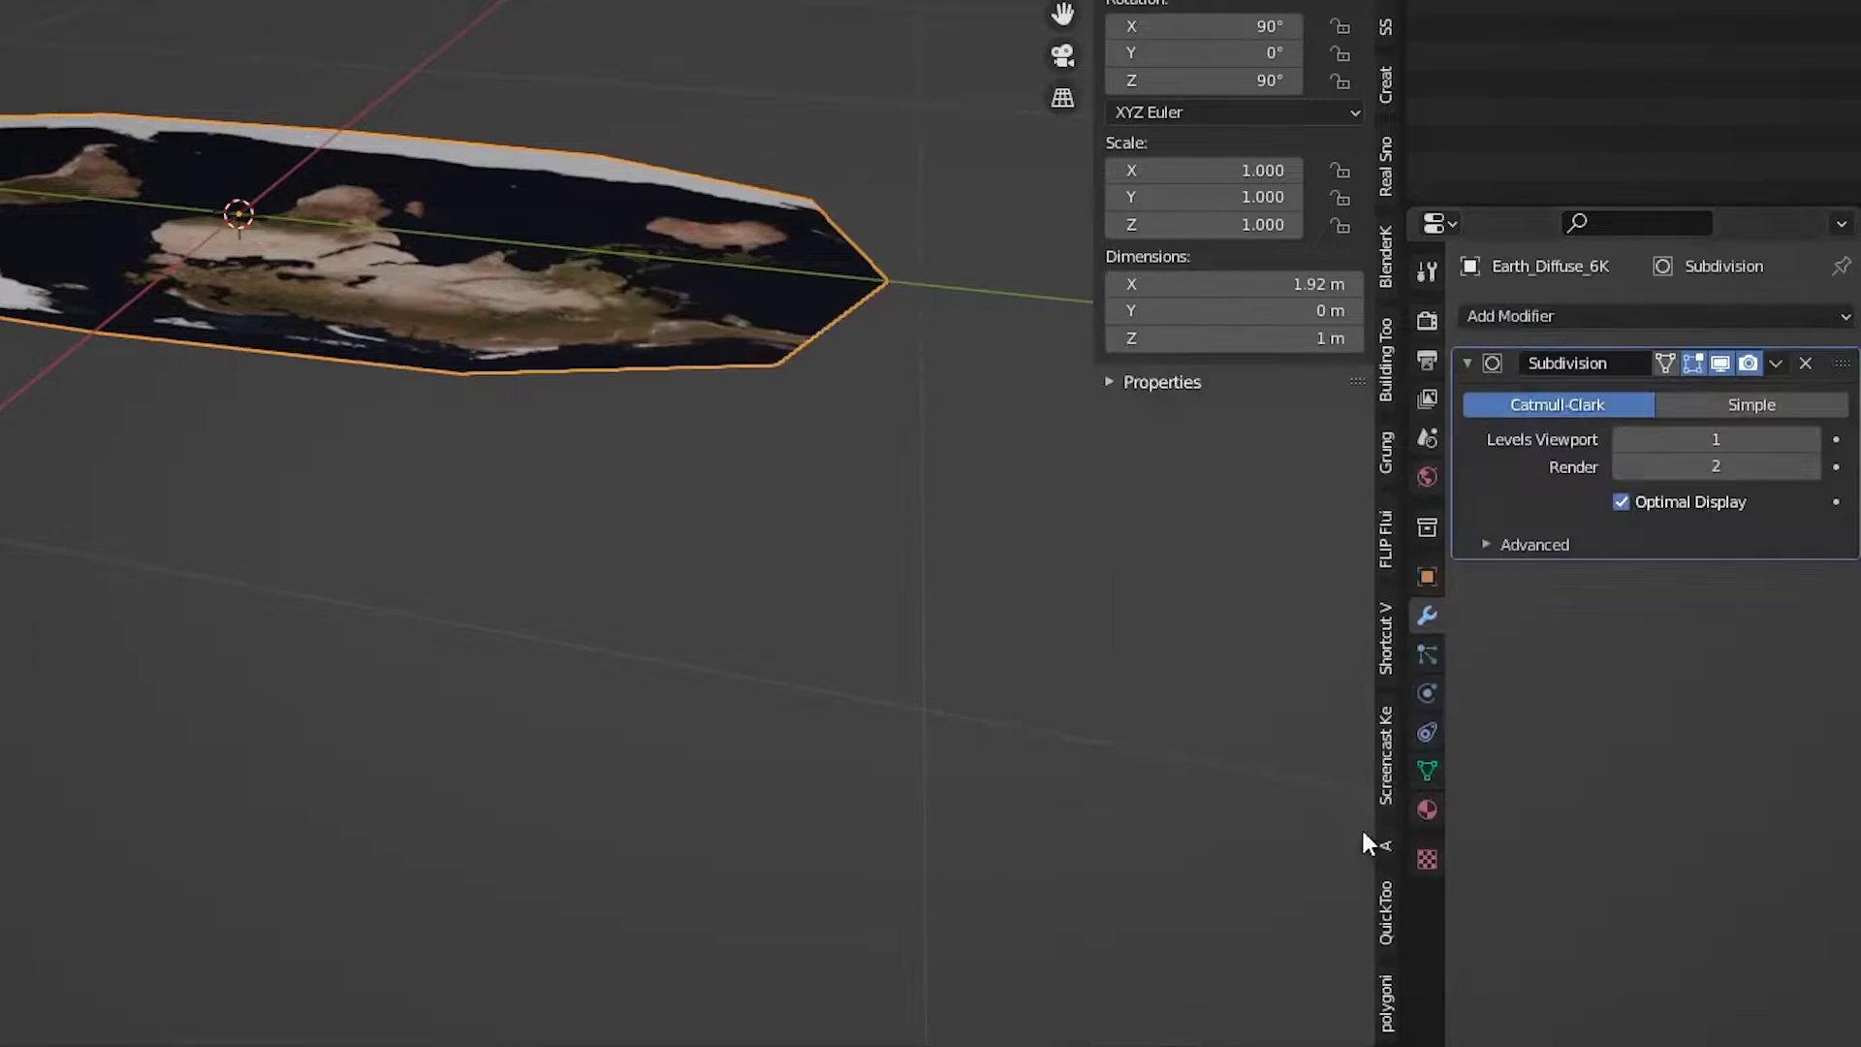
{"action": "scroll", "coordinate": [748, 358], "scroll_direction": "up", "scroll_amount": 2}
{"action": "middle_click_drag", "start_coordinate": [748, 358], "coordinate": [1015, 521]}
Step: Set the subdivision Levels Viewport and Render both to 6
{"action": "left_click", "coordinate": [1756, 440]}
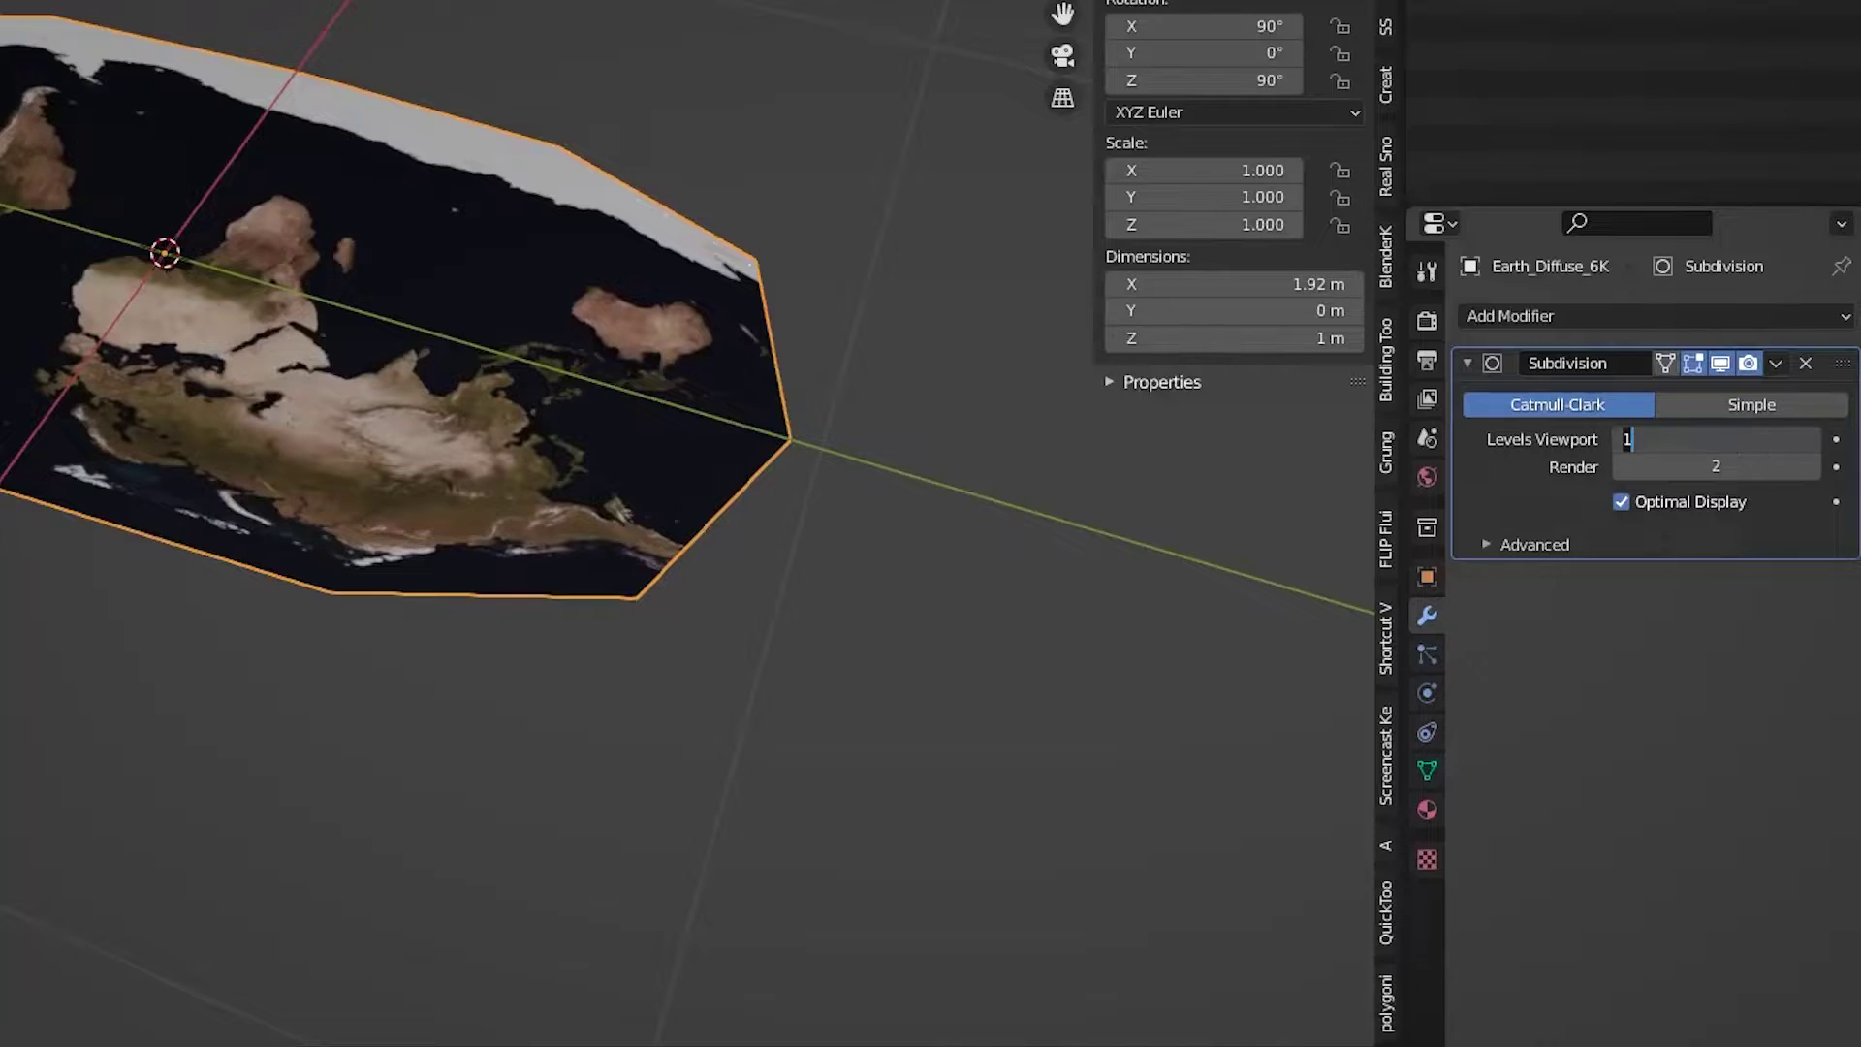
{"action": "type", "text": "6"}
{"action": "key", "text": "Return"}
{"action": "left_click", "coordinate": [1715, 467]}
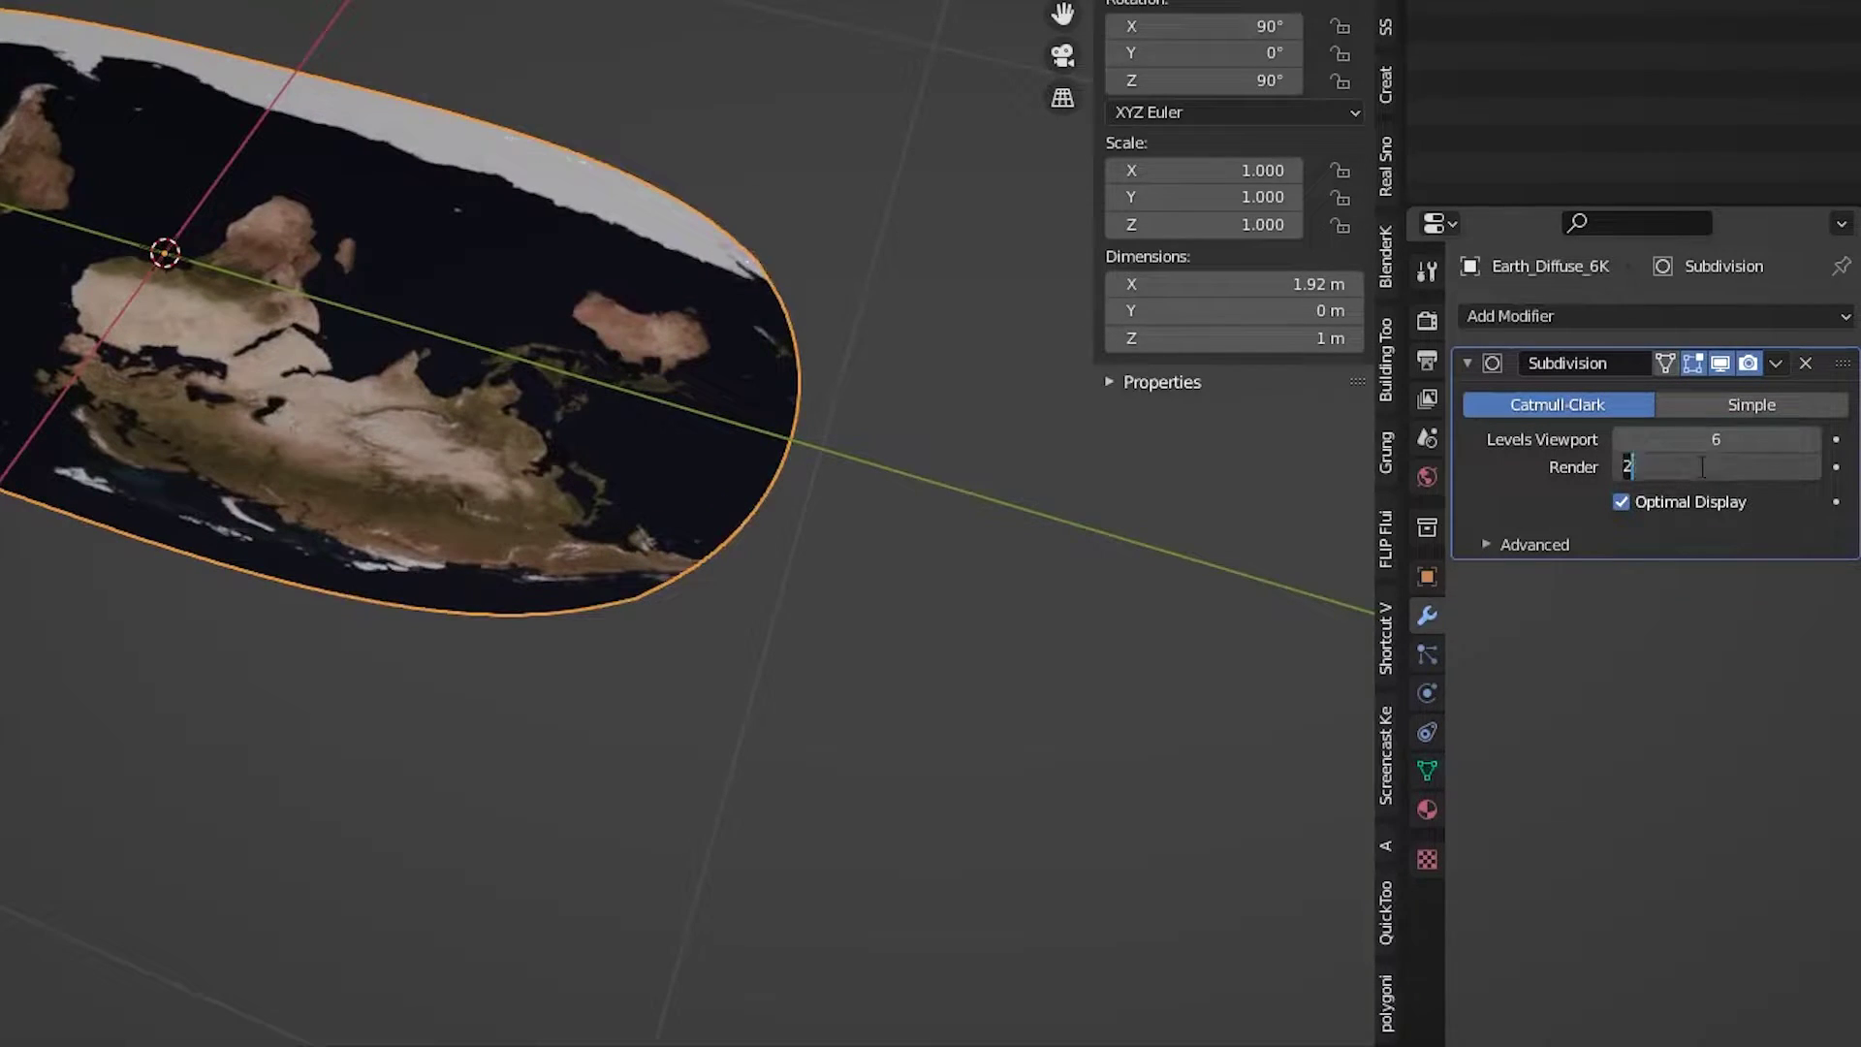
{"action": "type", "text": "6"}
{"action": "key", "text": "Return"}
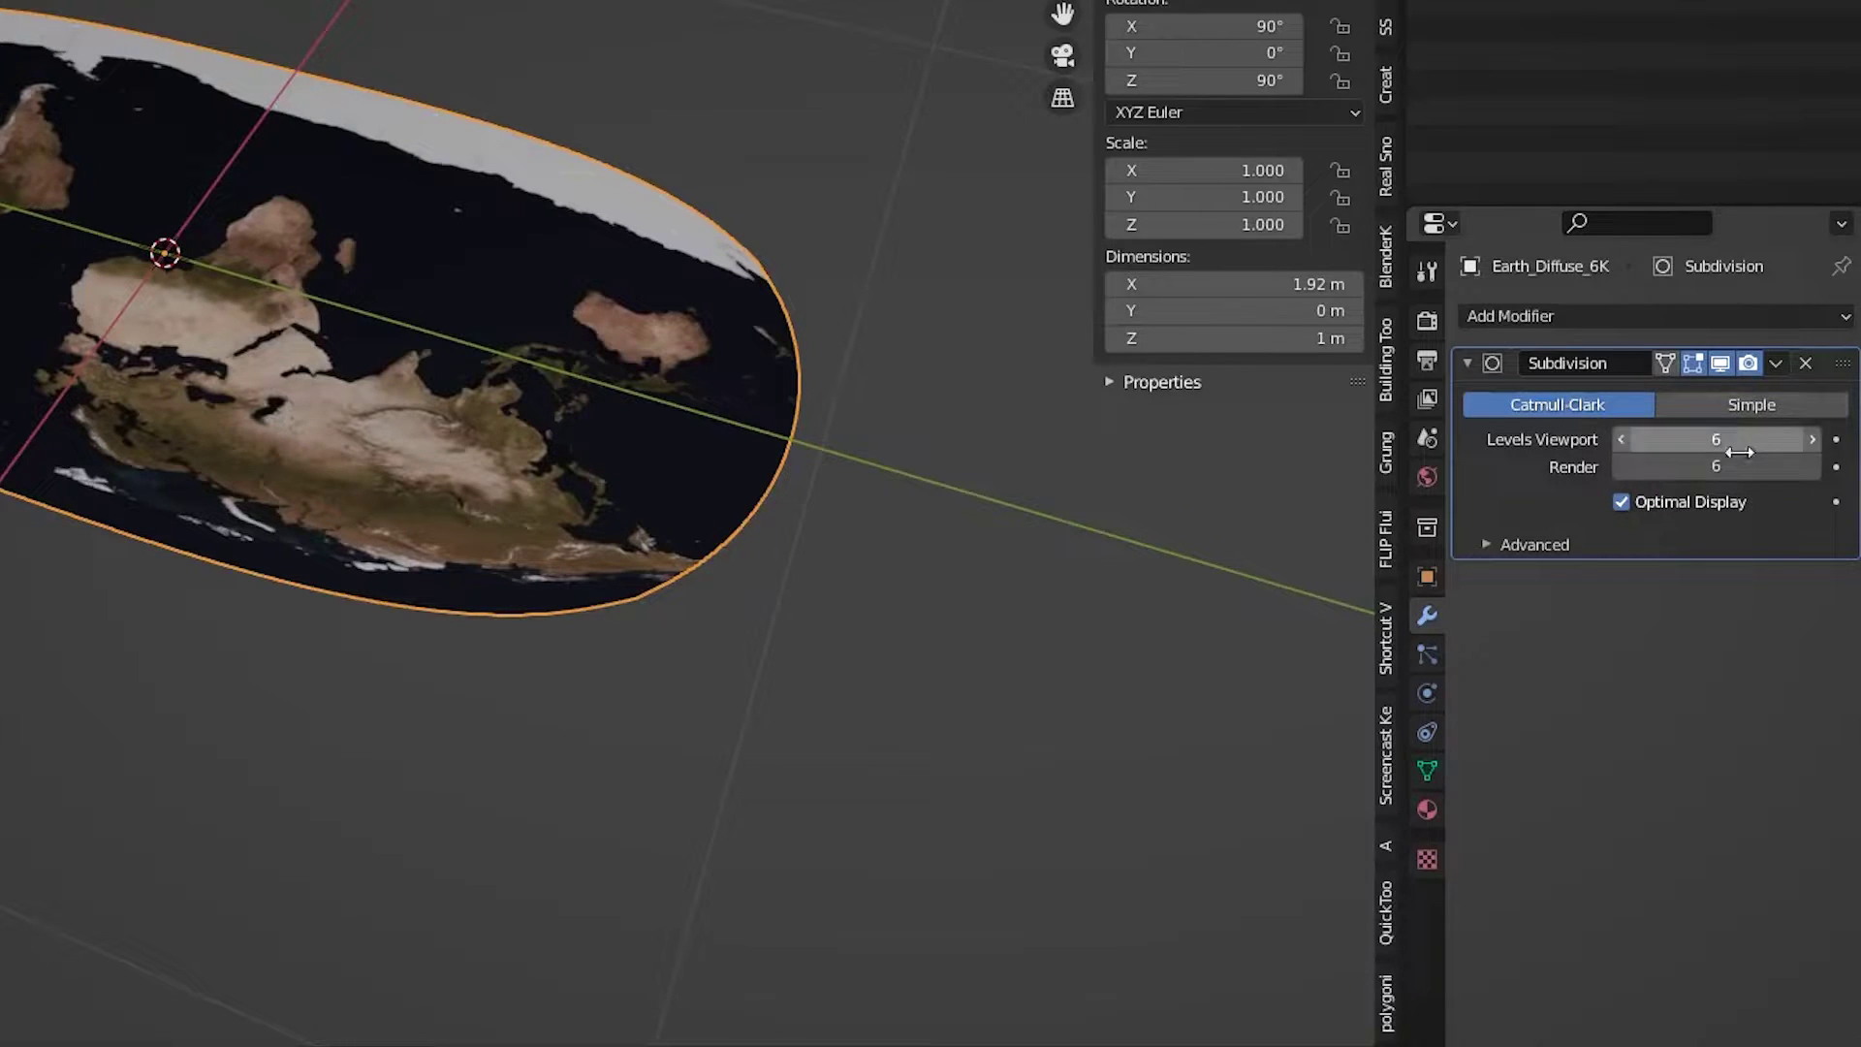
{"action": "right_click", "coordinate": [1763, 445]}
{"action": "key", "text": "Escape"}
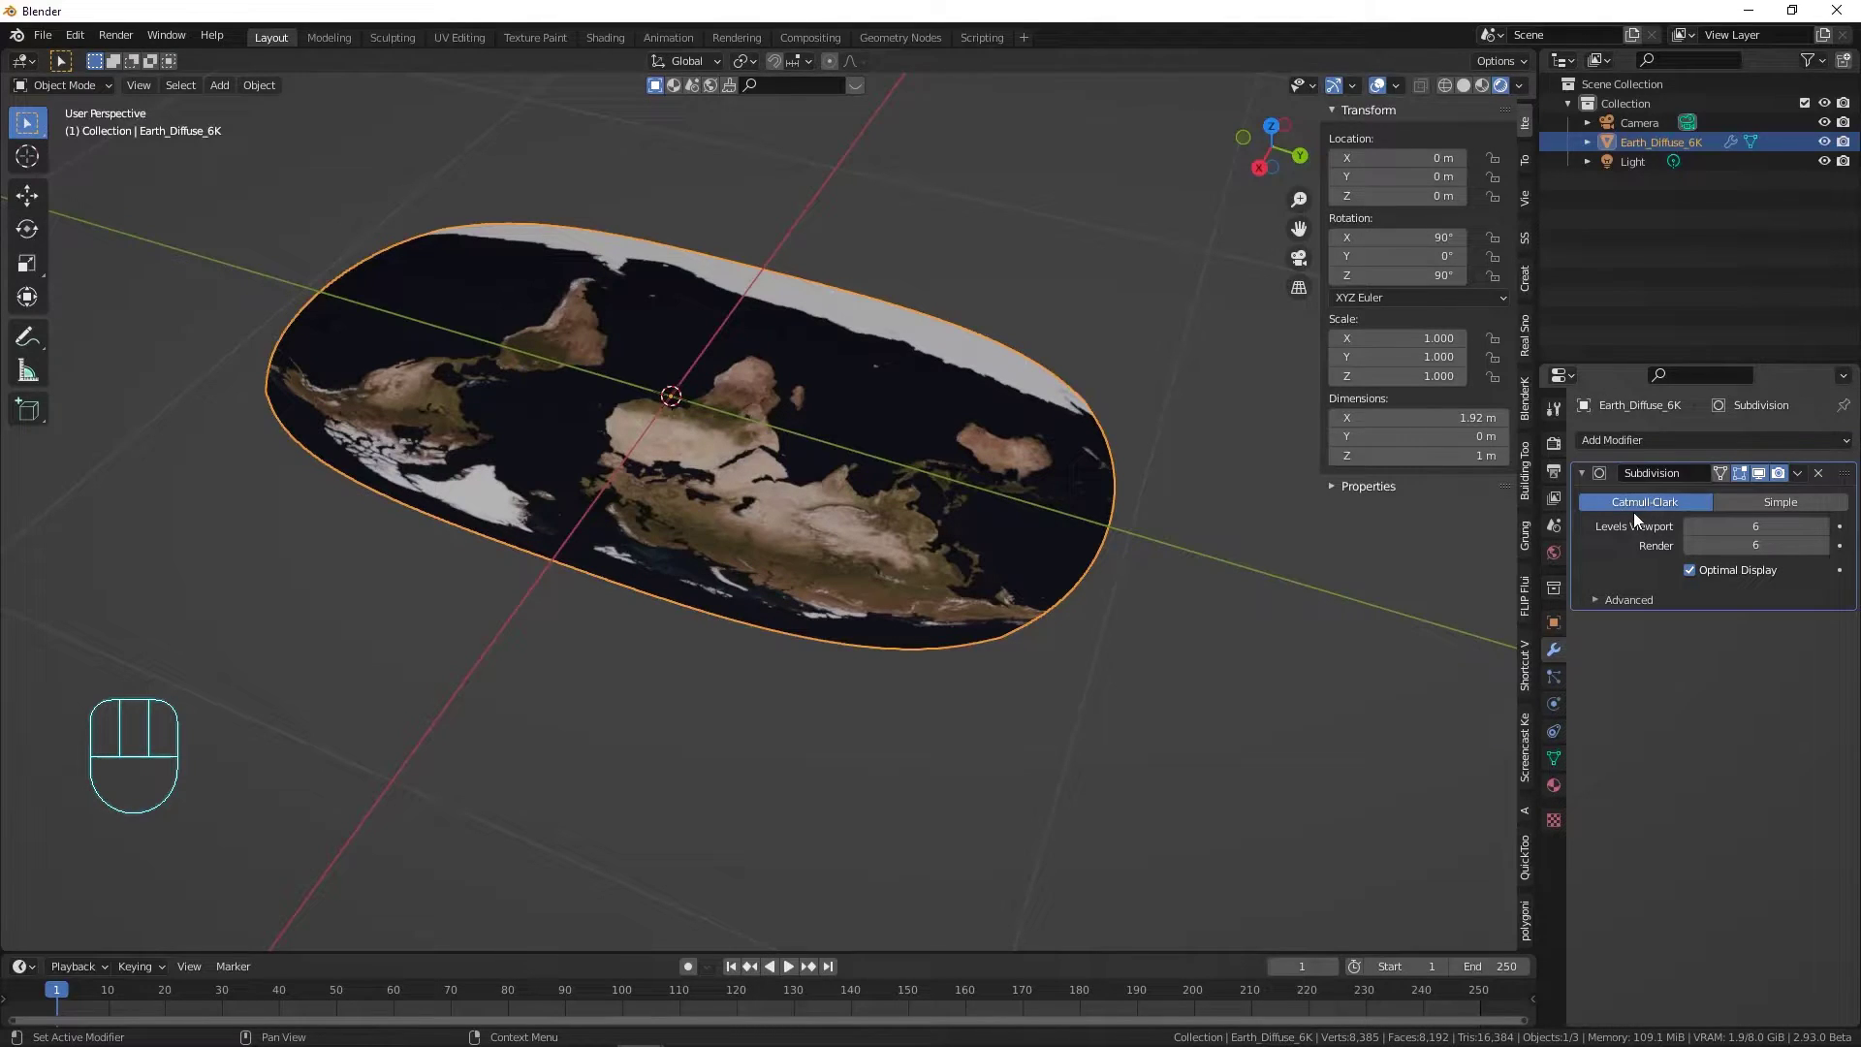
Step: Switch the Subdivision modifier to Simple and add a Simple Deform modifier
{"action": "left_click", "coordinate": [1734, 503]}
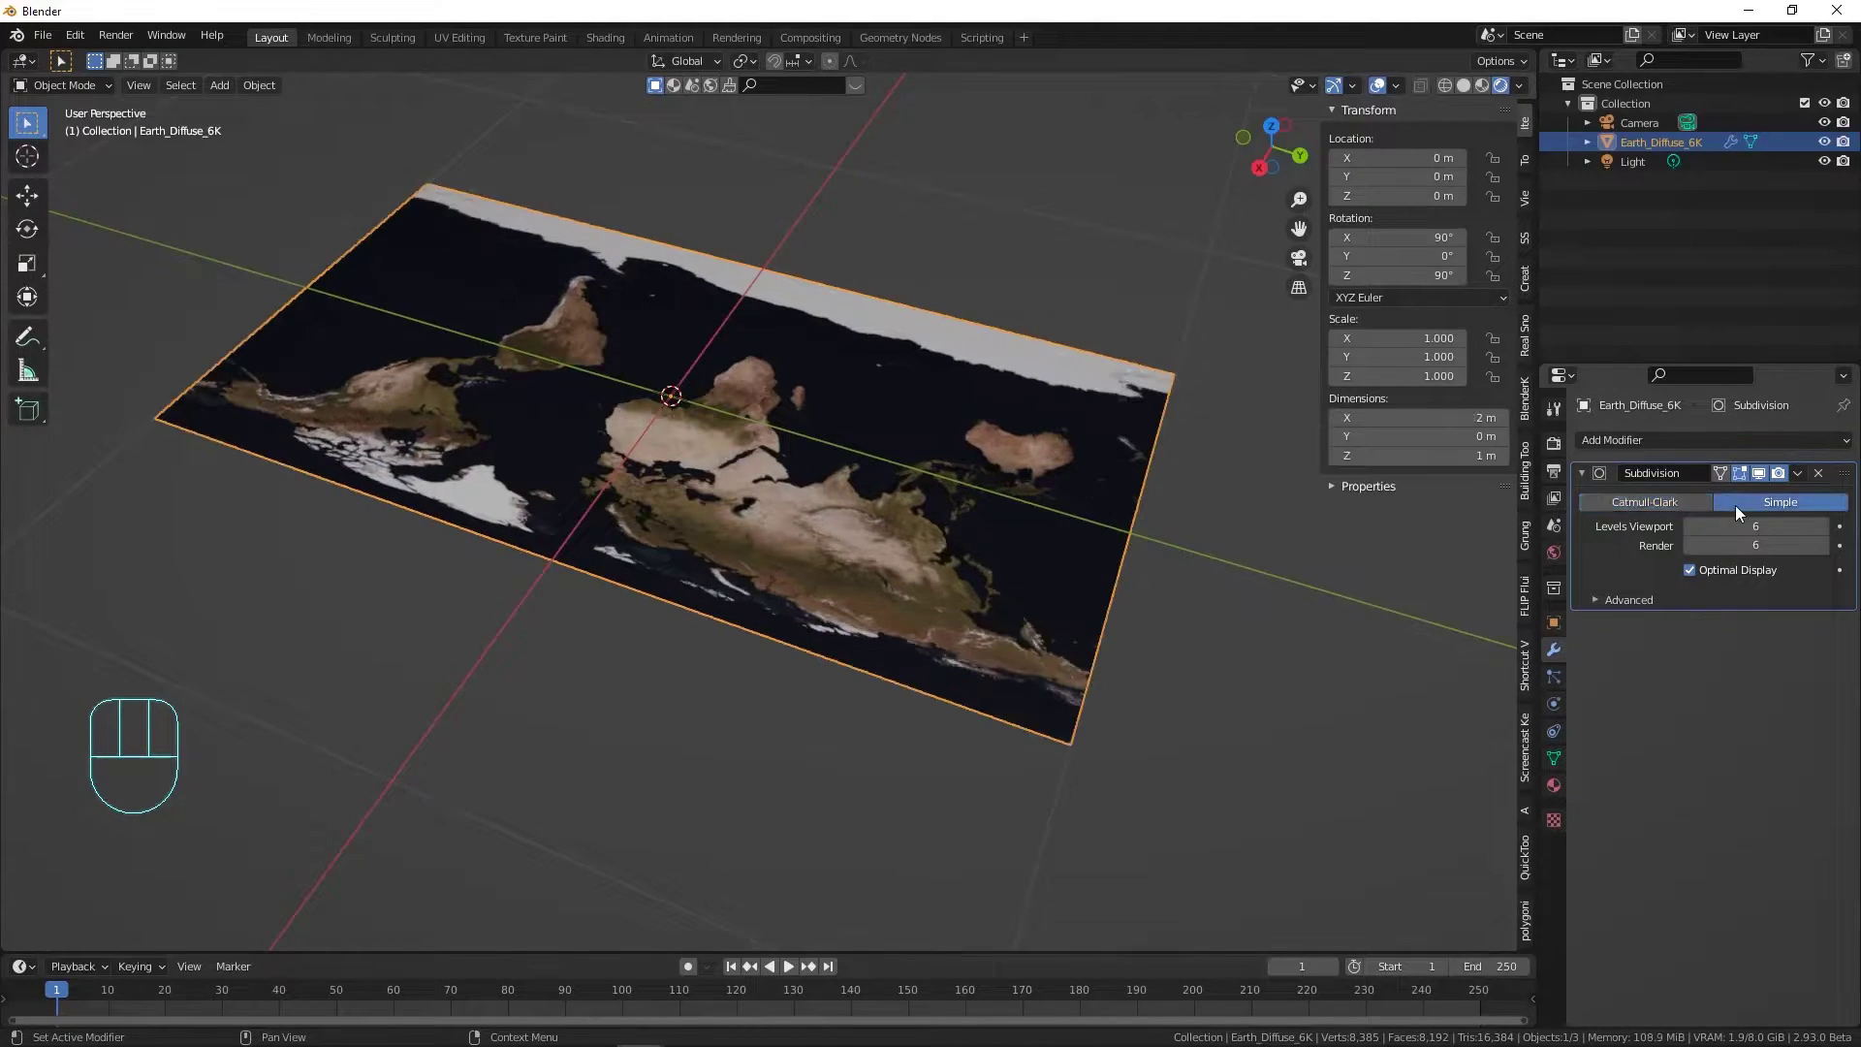
{"action": "left_click", "coordinate": [1669, 440]}
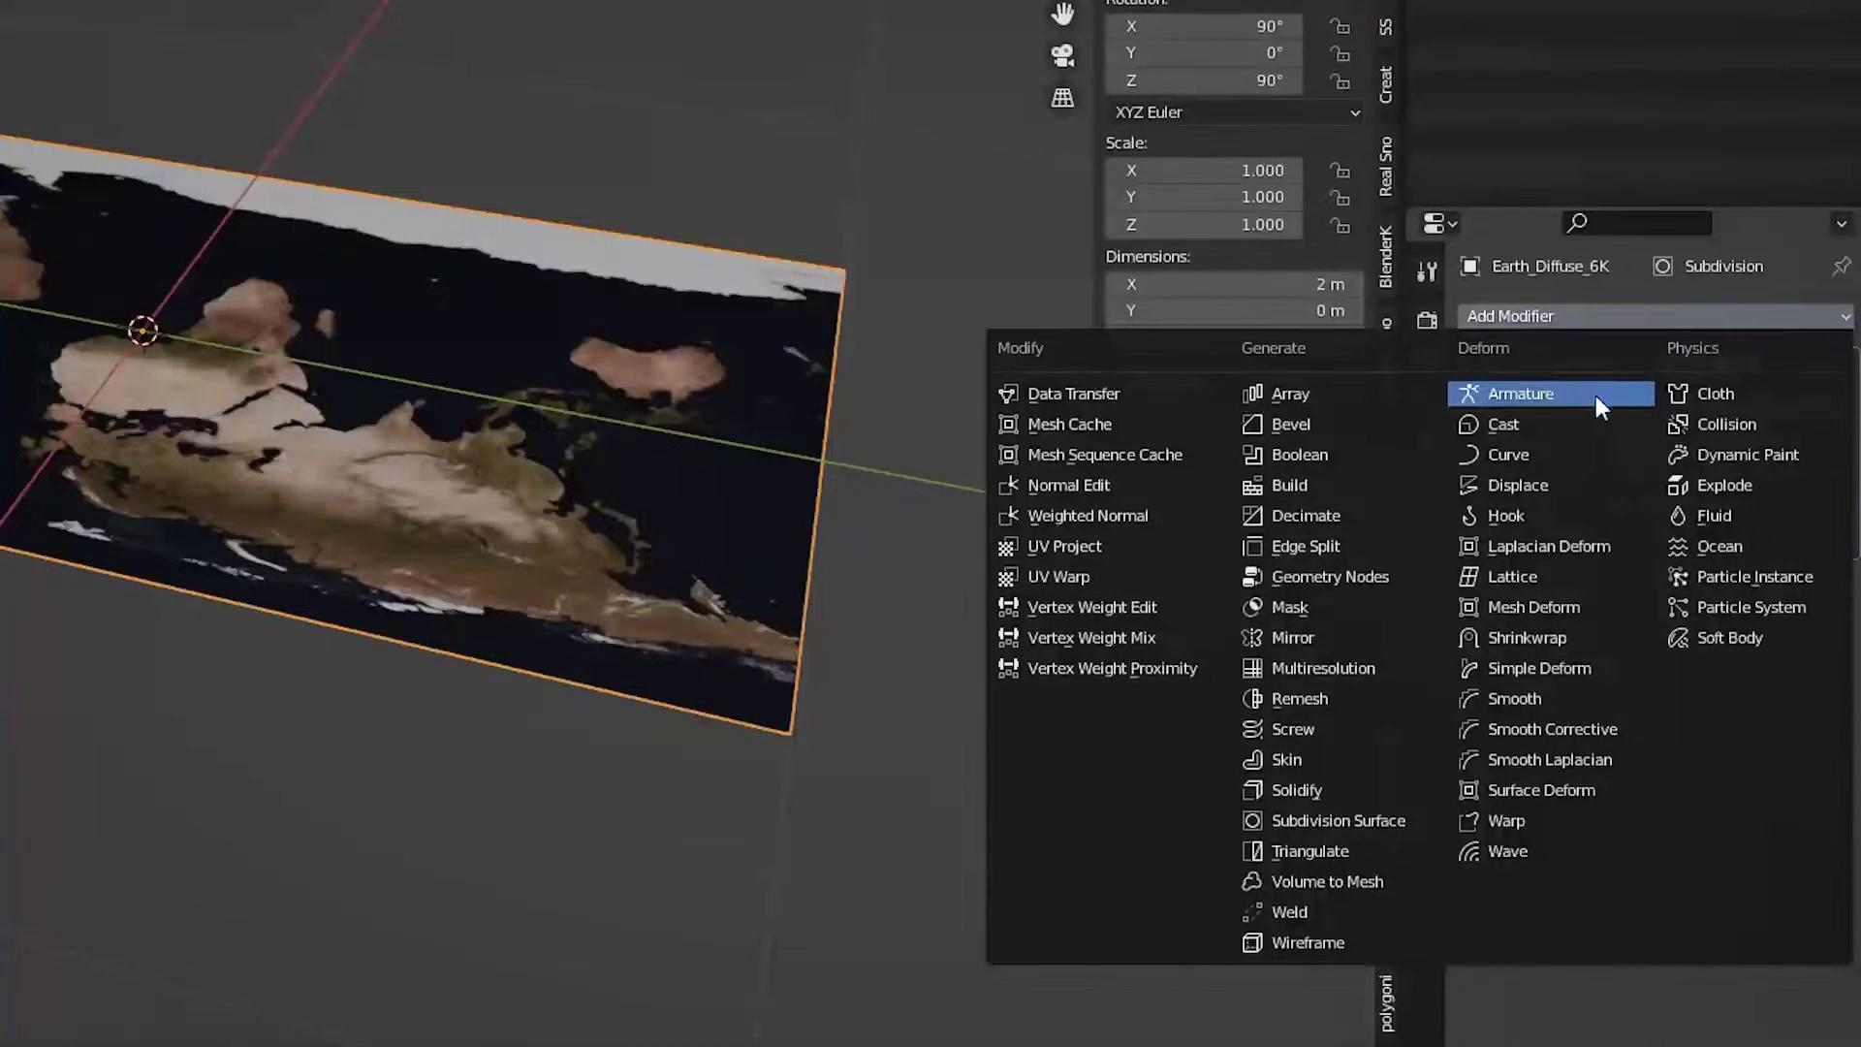
{"action": "left_click", "coordinate": [1573, 671]}
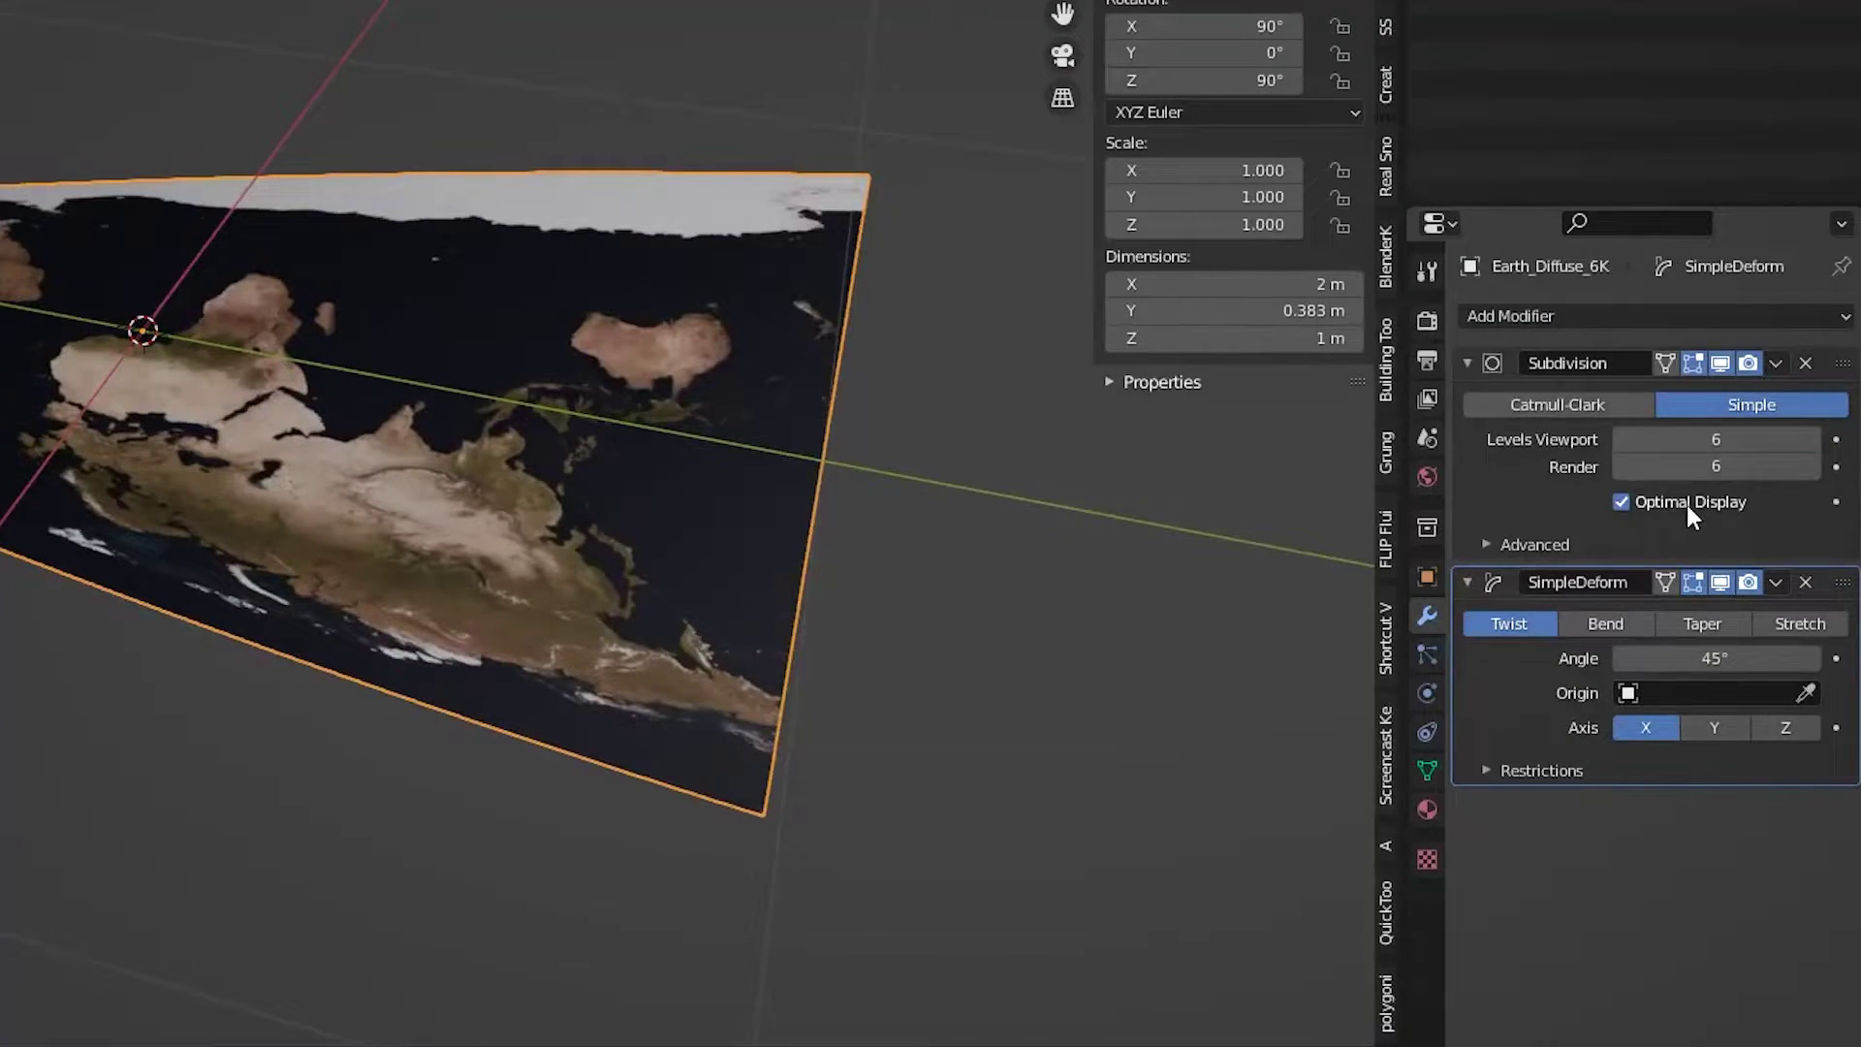
Step: Set the Simple Deform to Bend at 180° and view the half-pipe from the side
{"action": "left_click", "coordinate": [1609, 626]}
{"action": "left_click", "coordinate": [1765, 651]}
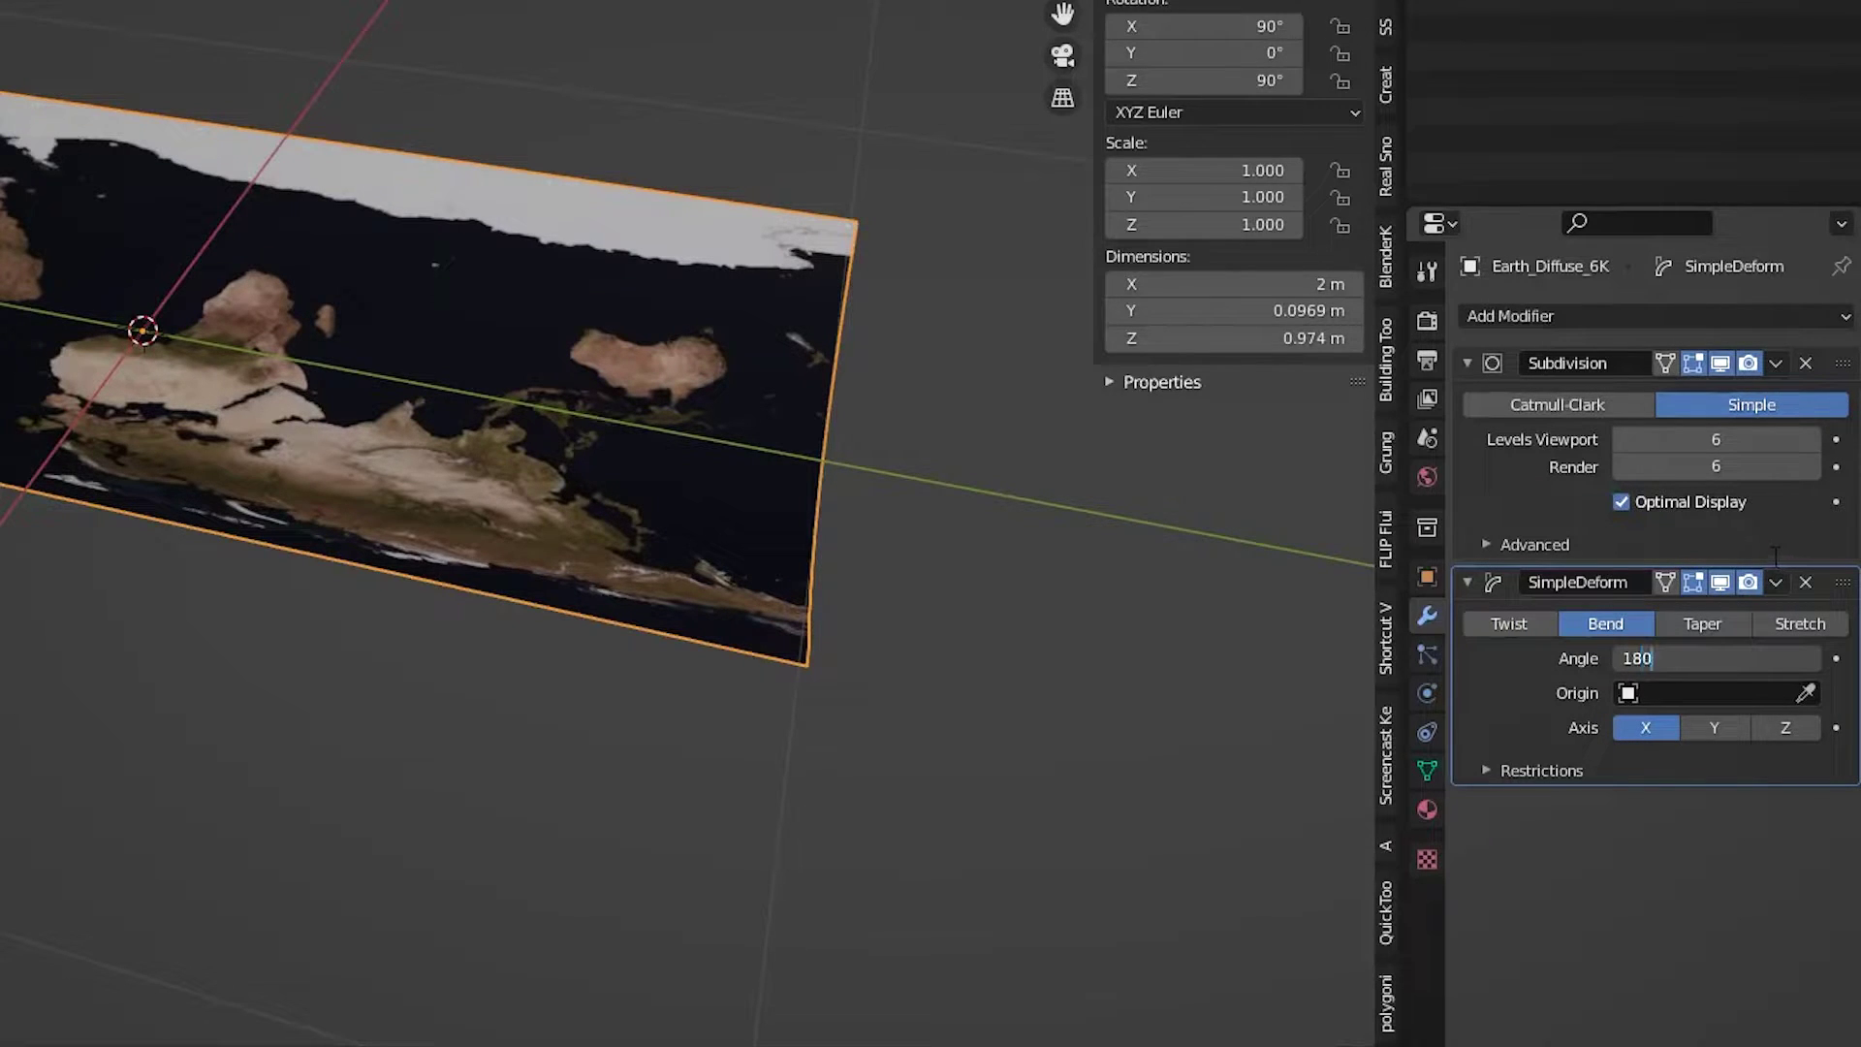
{"action": "key", "text": "Return"}
{"action": "middle_click_drag", "start_coordinate": [1004, 510], "coordinate": [1056, 539]}
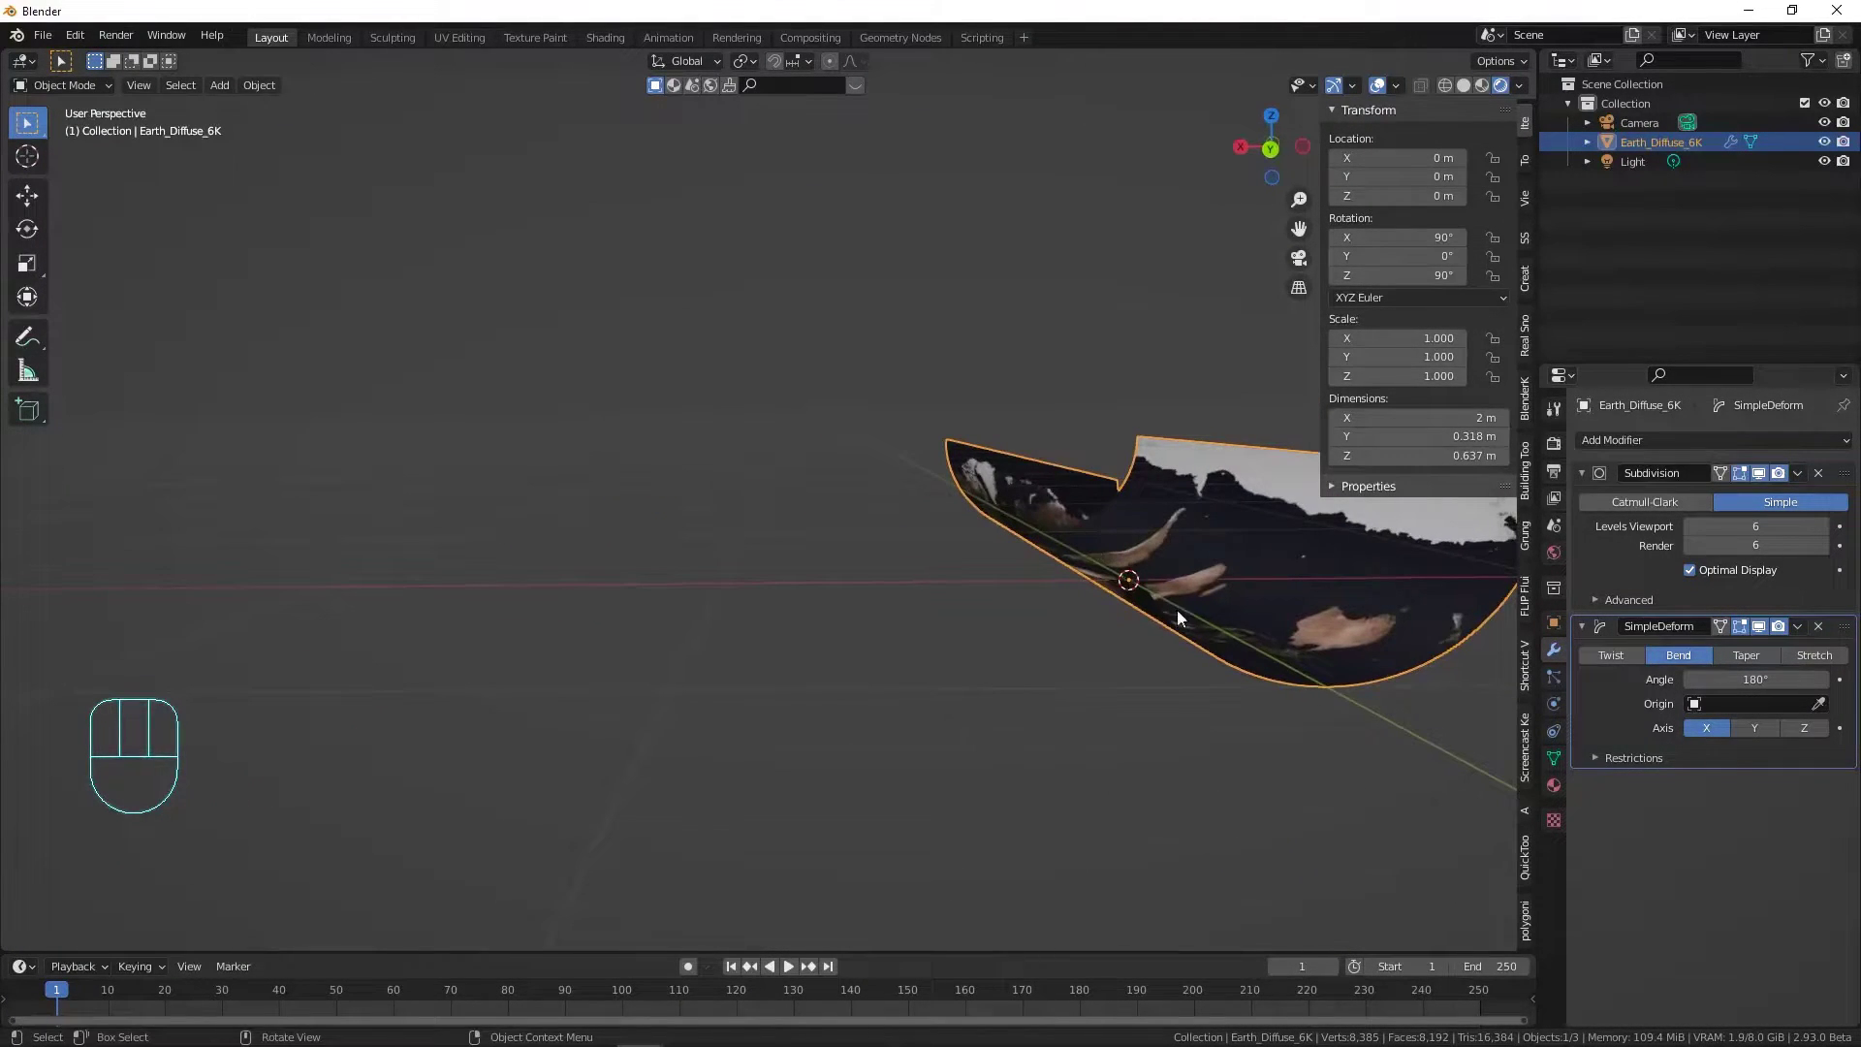
{"action": "middle_click_drag", "start_coordinate": [1450, 597], "coordinate": [762, 624]}
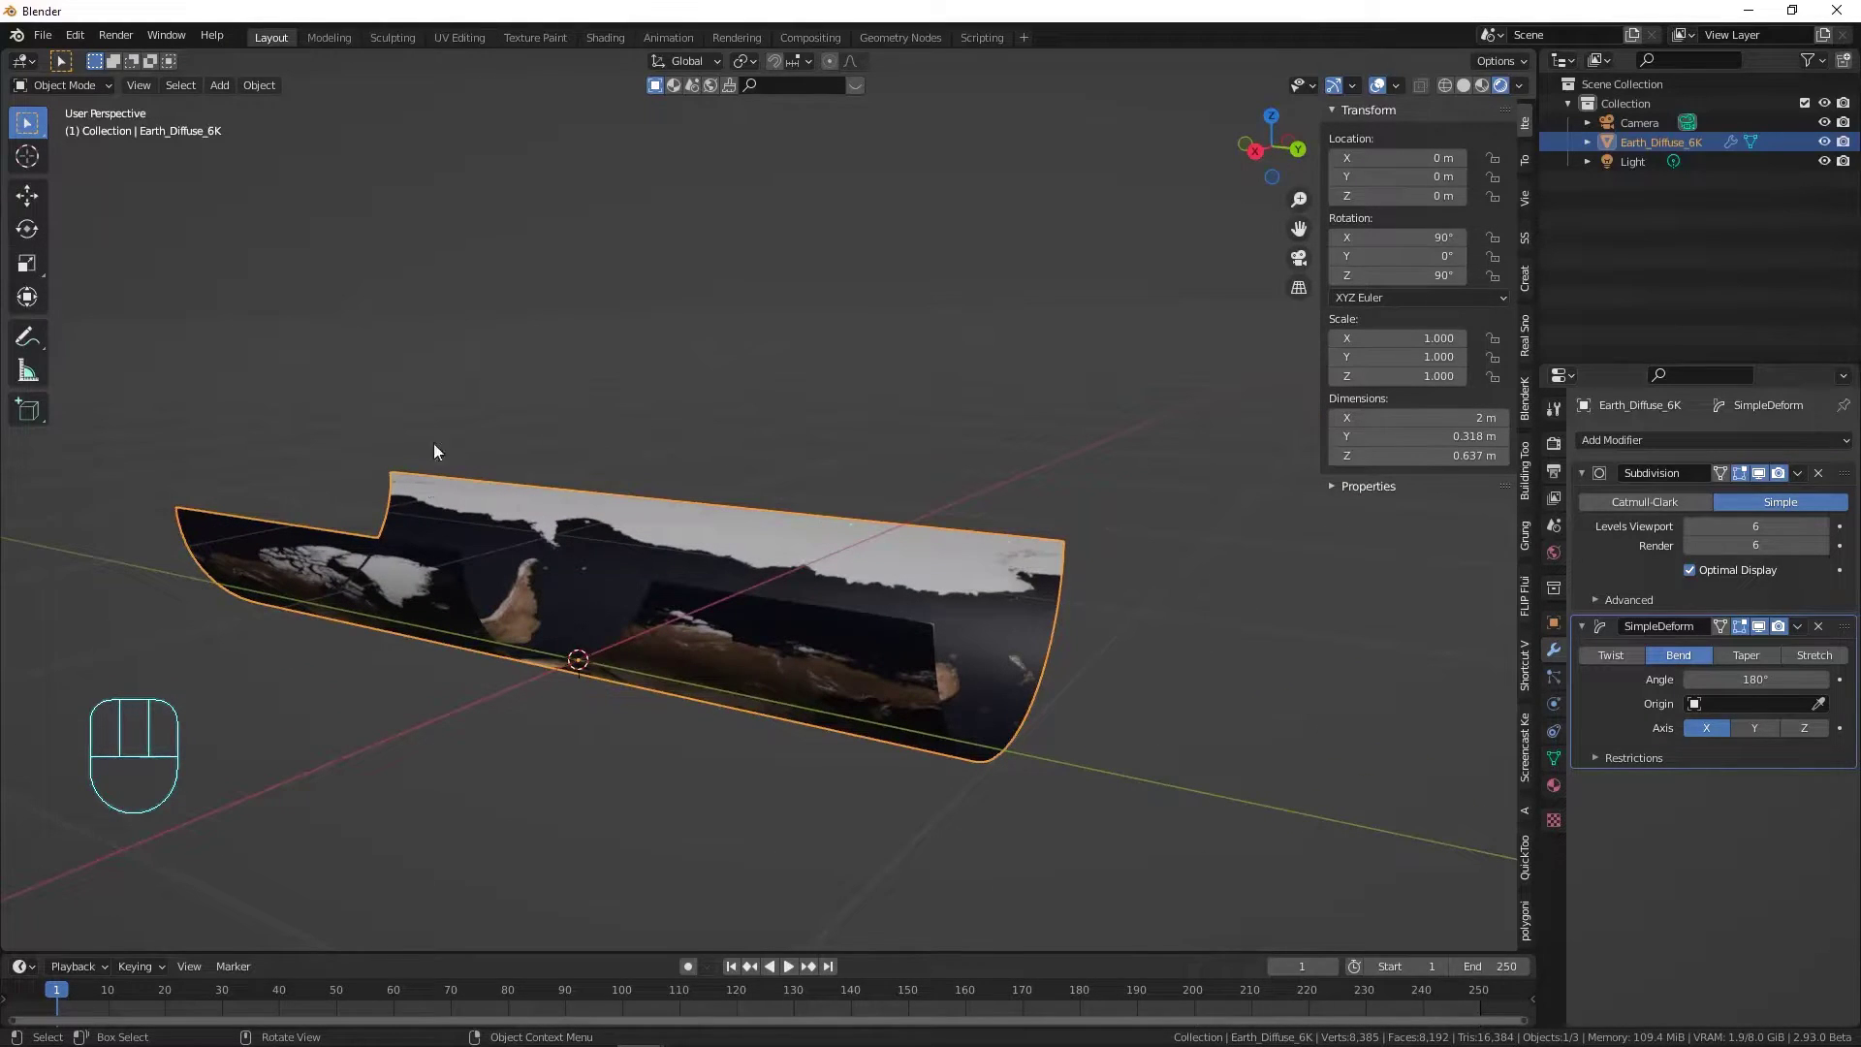
{"action": "left_click", "coordinate": [1696, 439]}
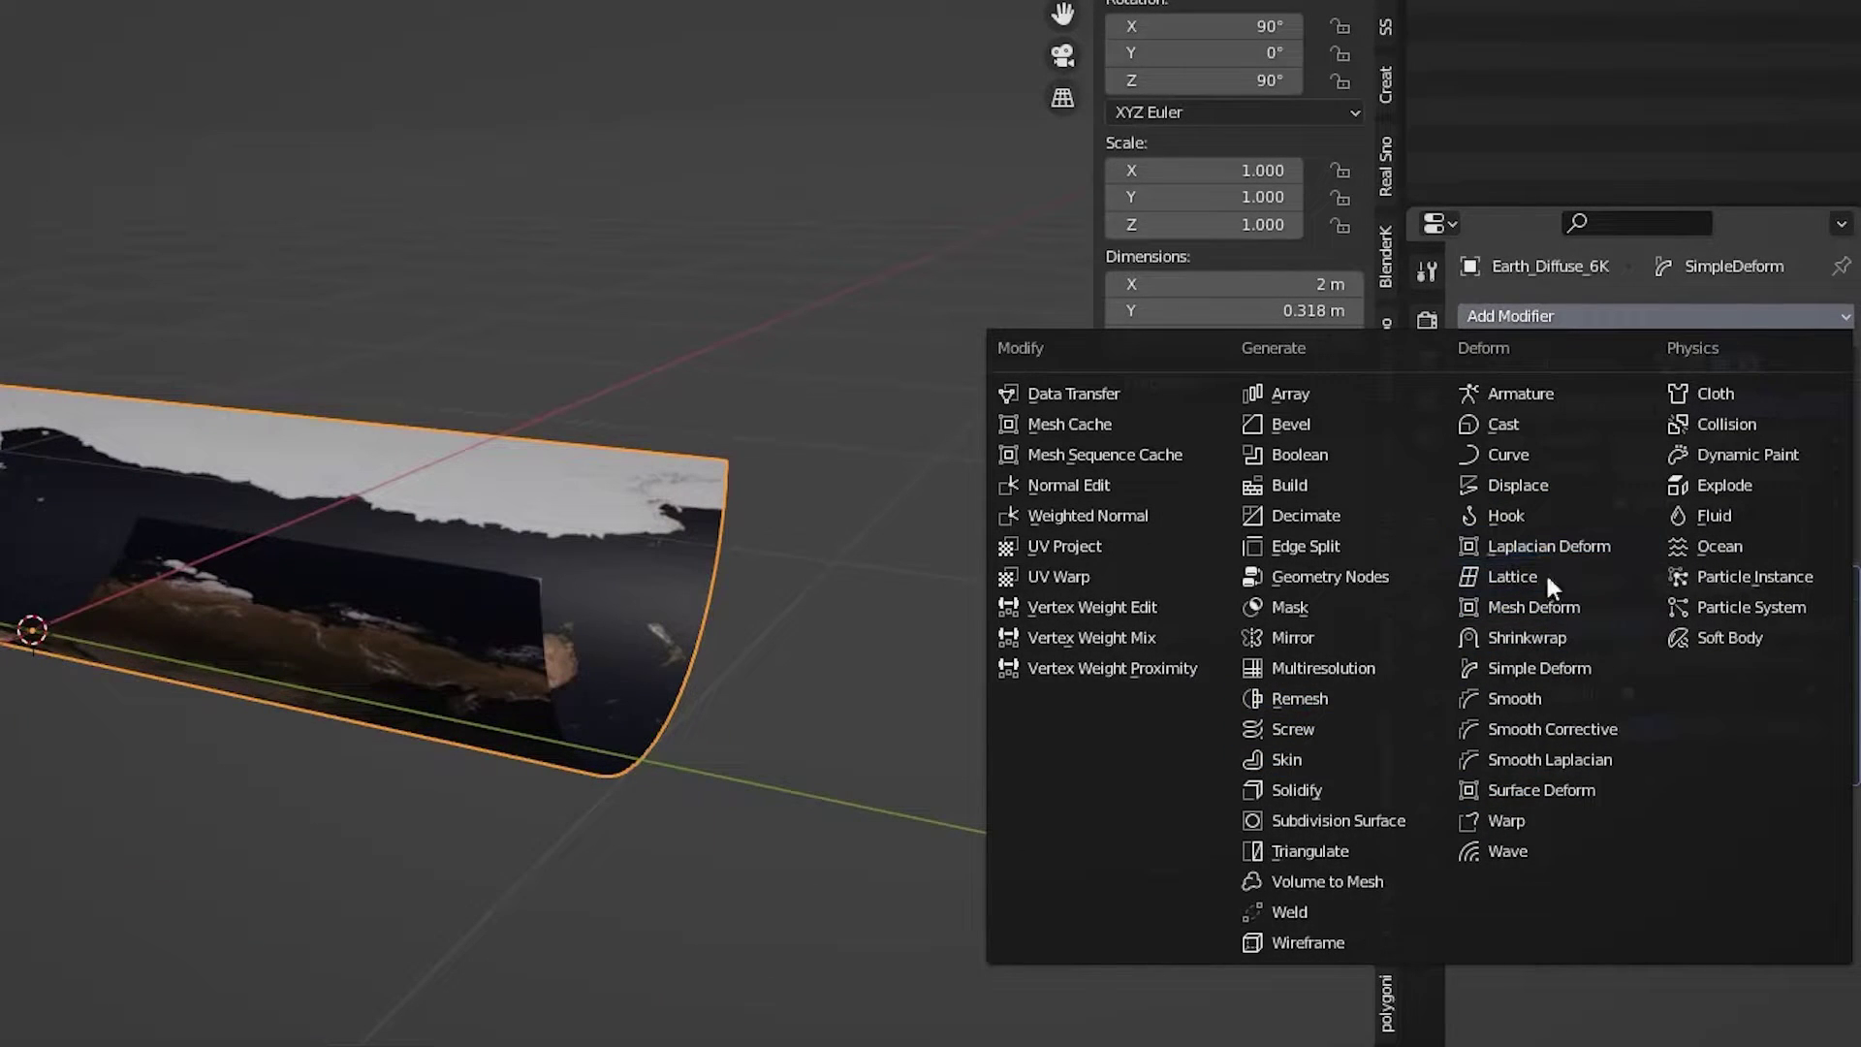
Step: Add a second Simple Deform set to Bend on the Z axis with a 360° angle
{"action": "left_click", "coordinate": [1551, 667]}
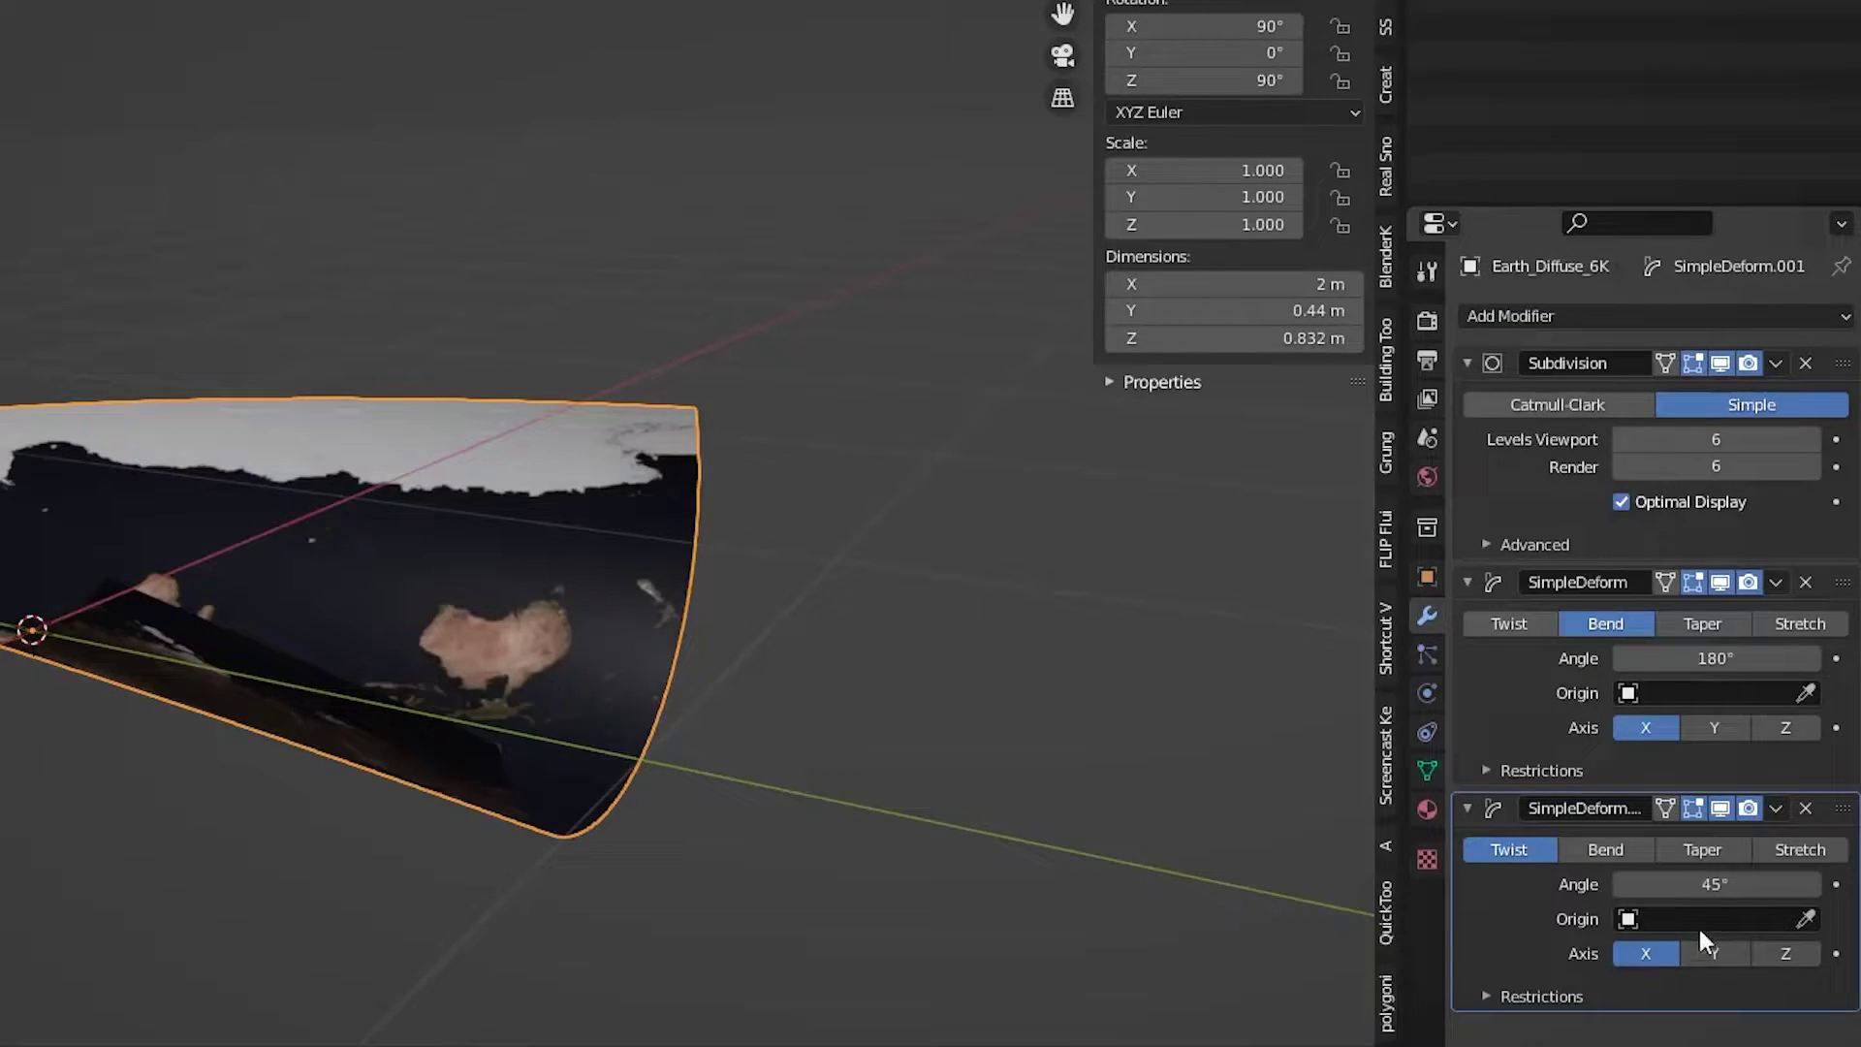
{"action": "left_click", "coordinate": [1613, 851]}
{"action": "left_click", "coordinate": [1773, 952]}
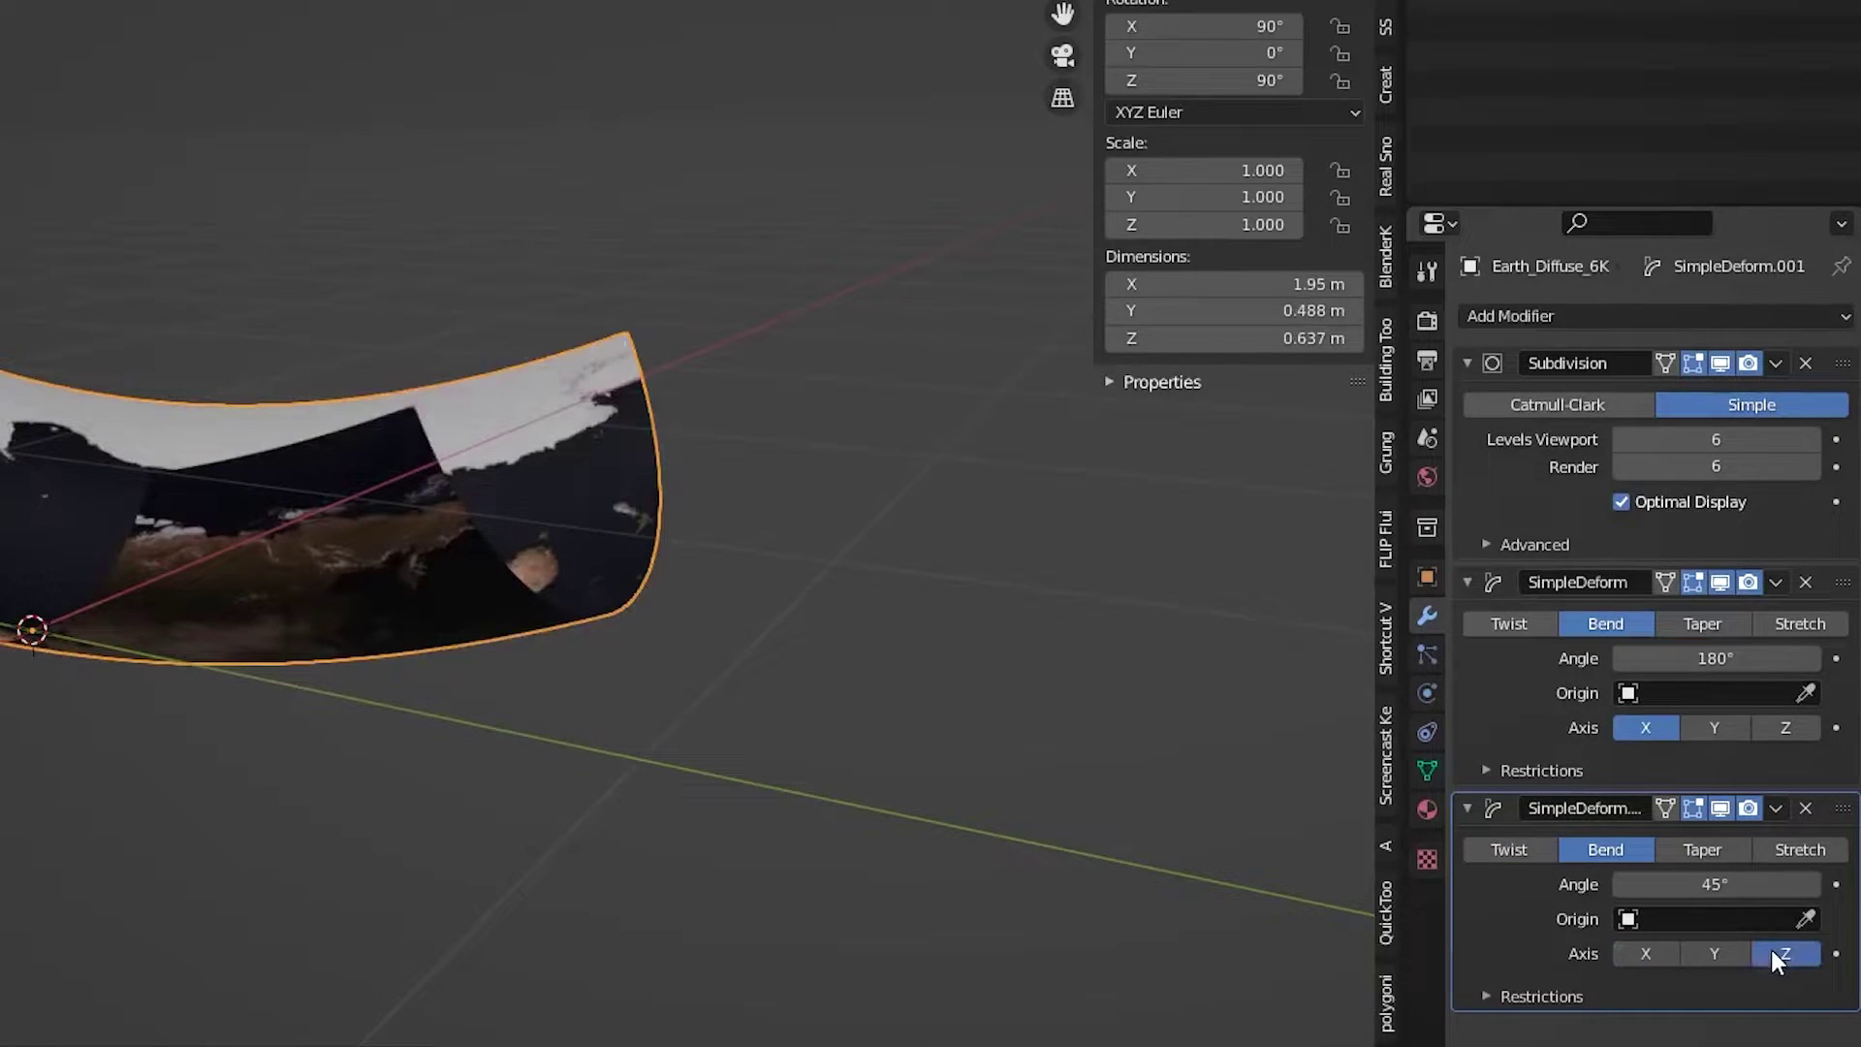
{"action": "left_click", "coordinate": [1725, 883]}
{"action": "type", "text": "45d"}
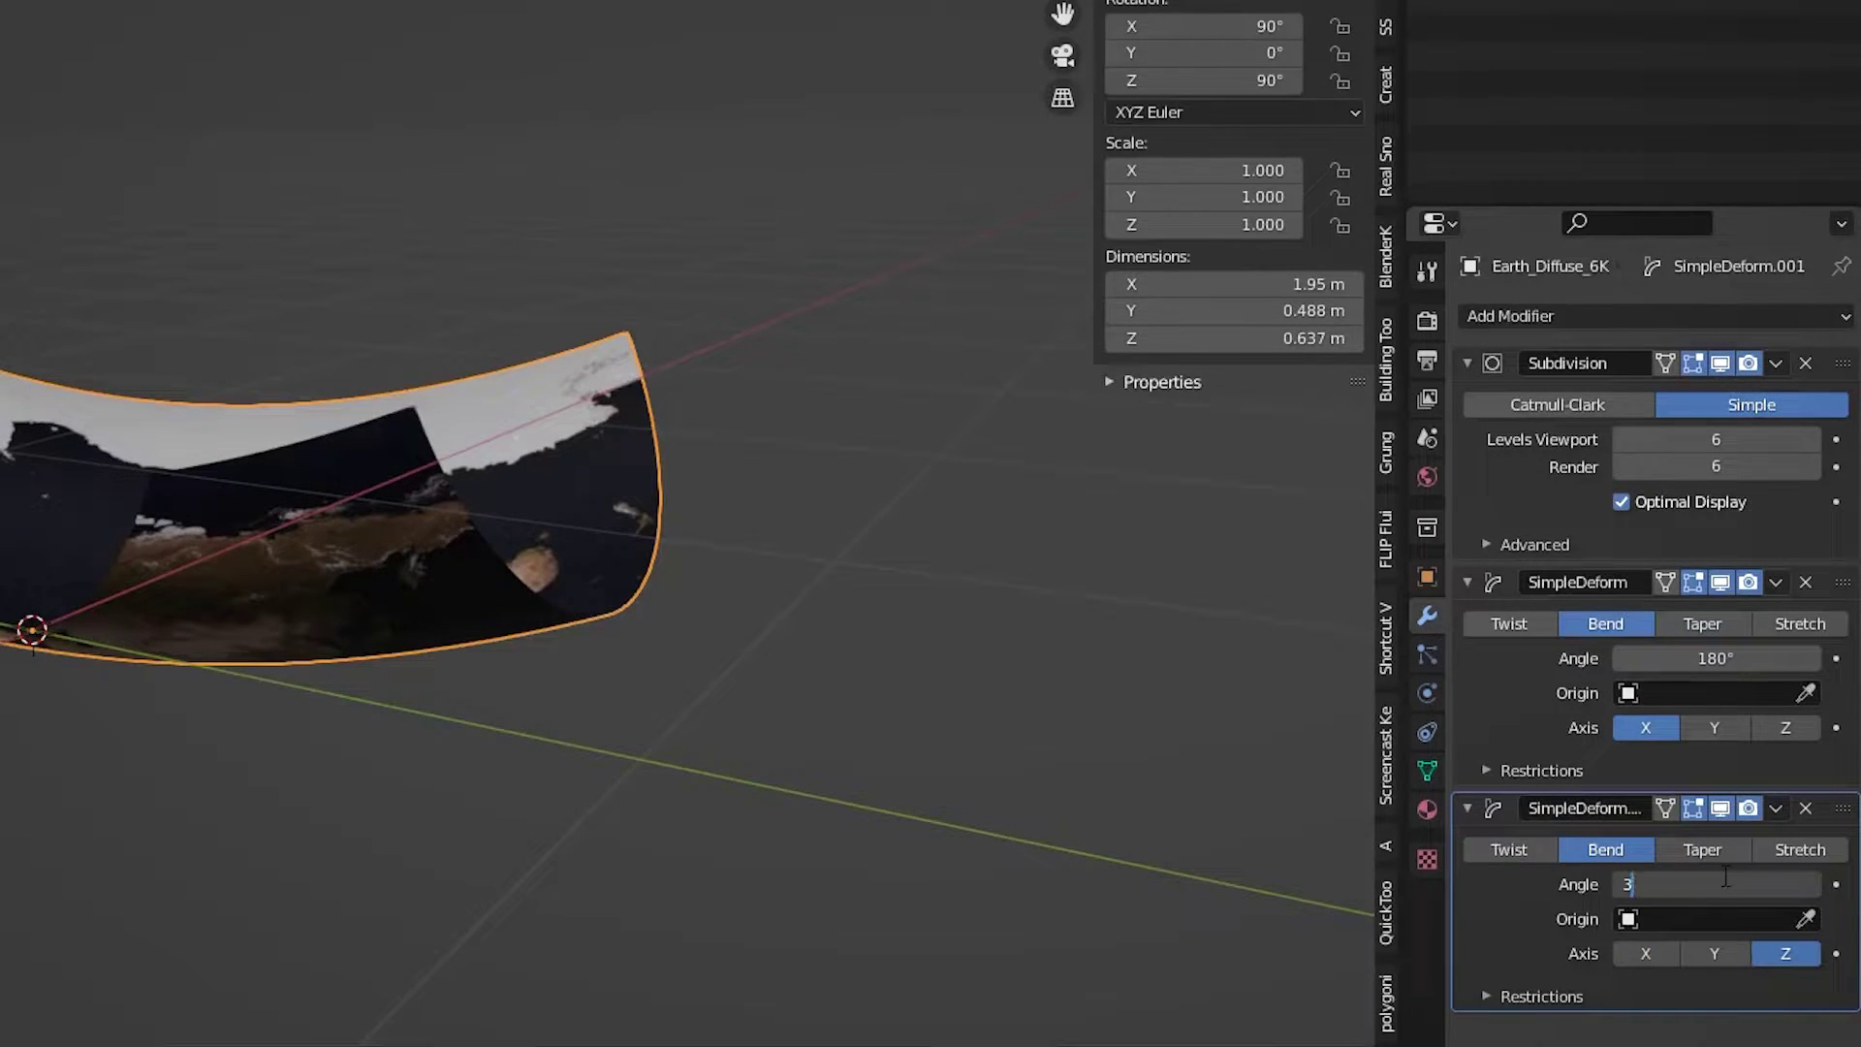
{"action": "key", "text": "Return"}
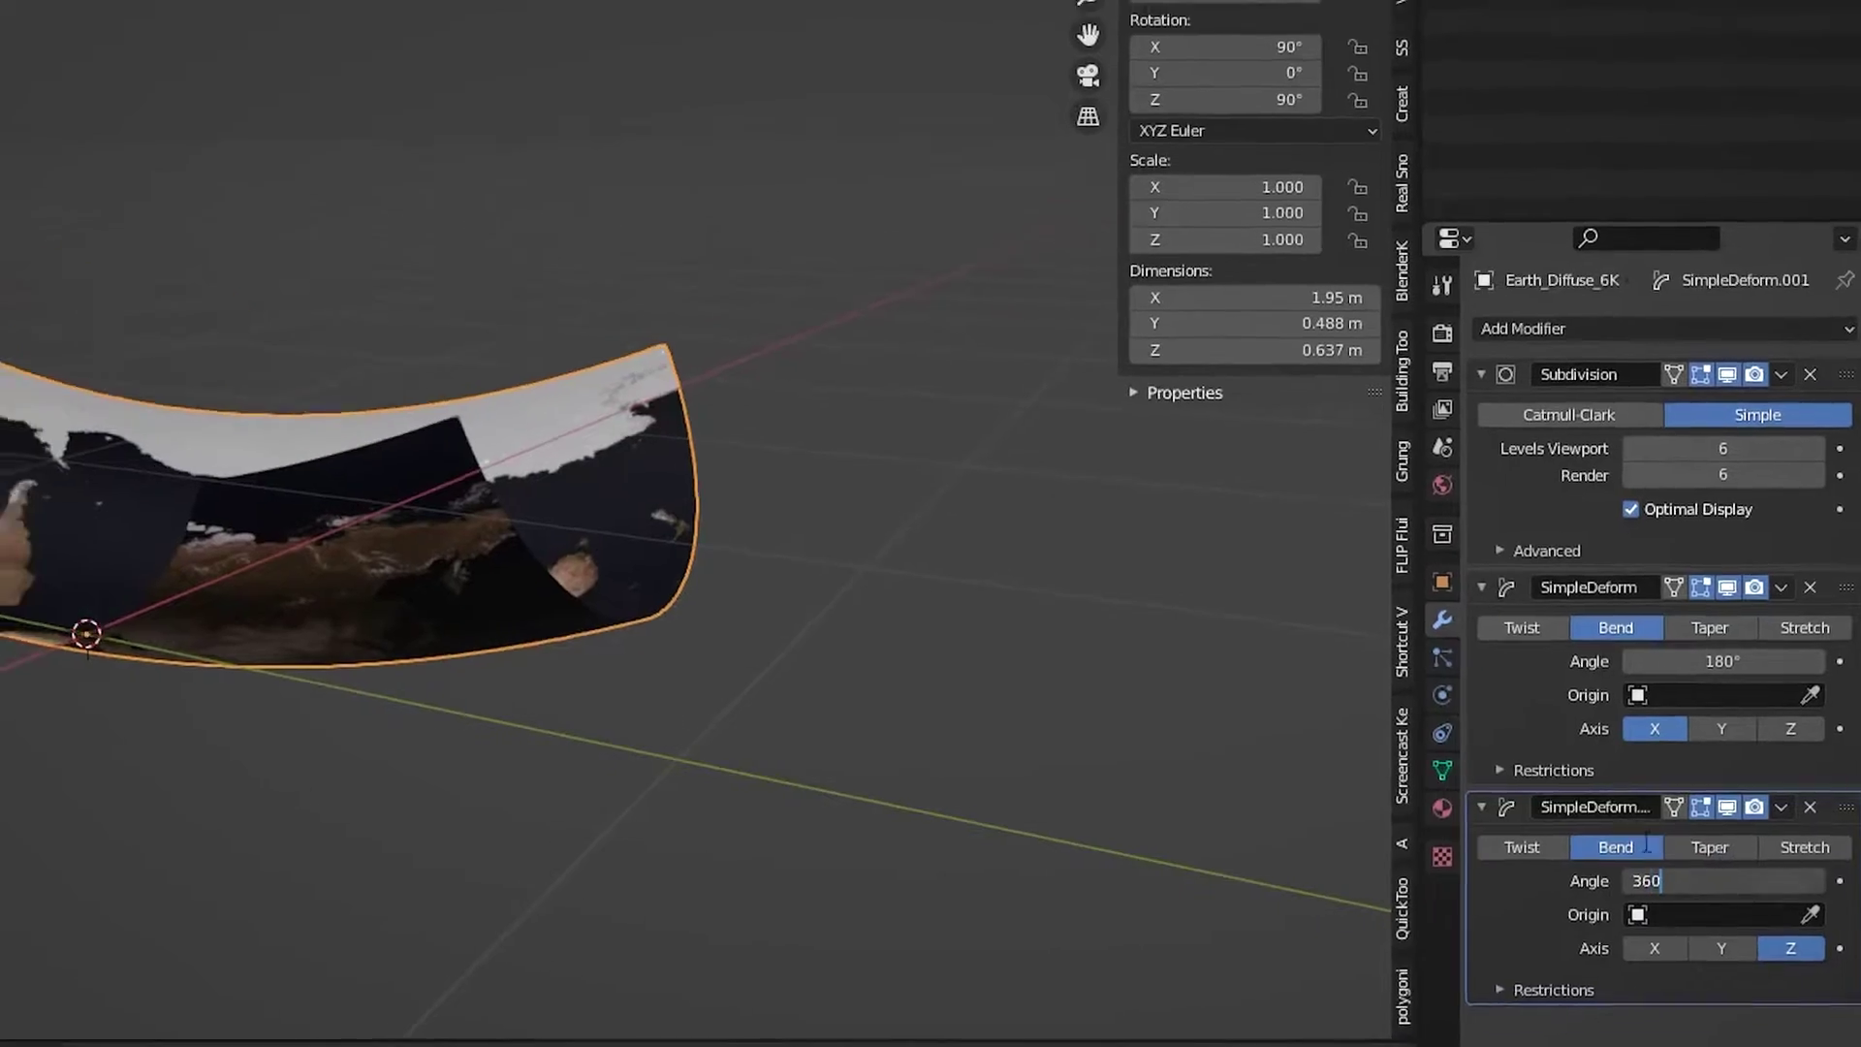
Step: Orbit around the Earth sphere to show other continents
{"action": "scroll", "coordinate": [456, 436], "scroll_direction": "up", "scroll_amount": 5}
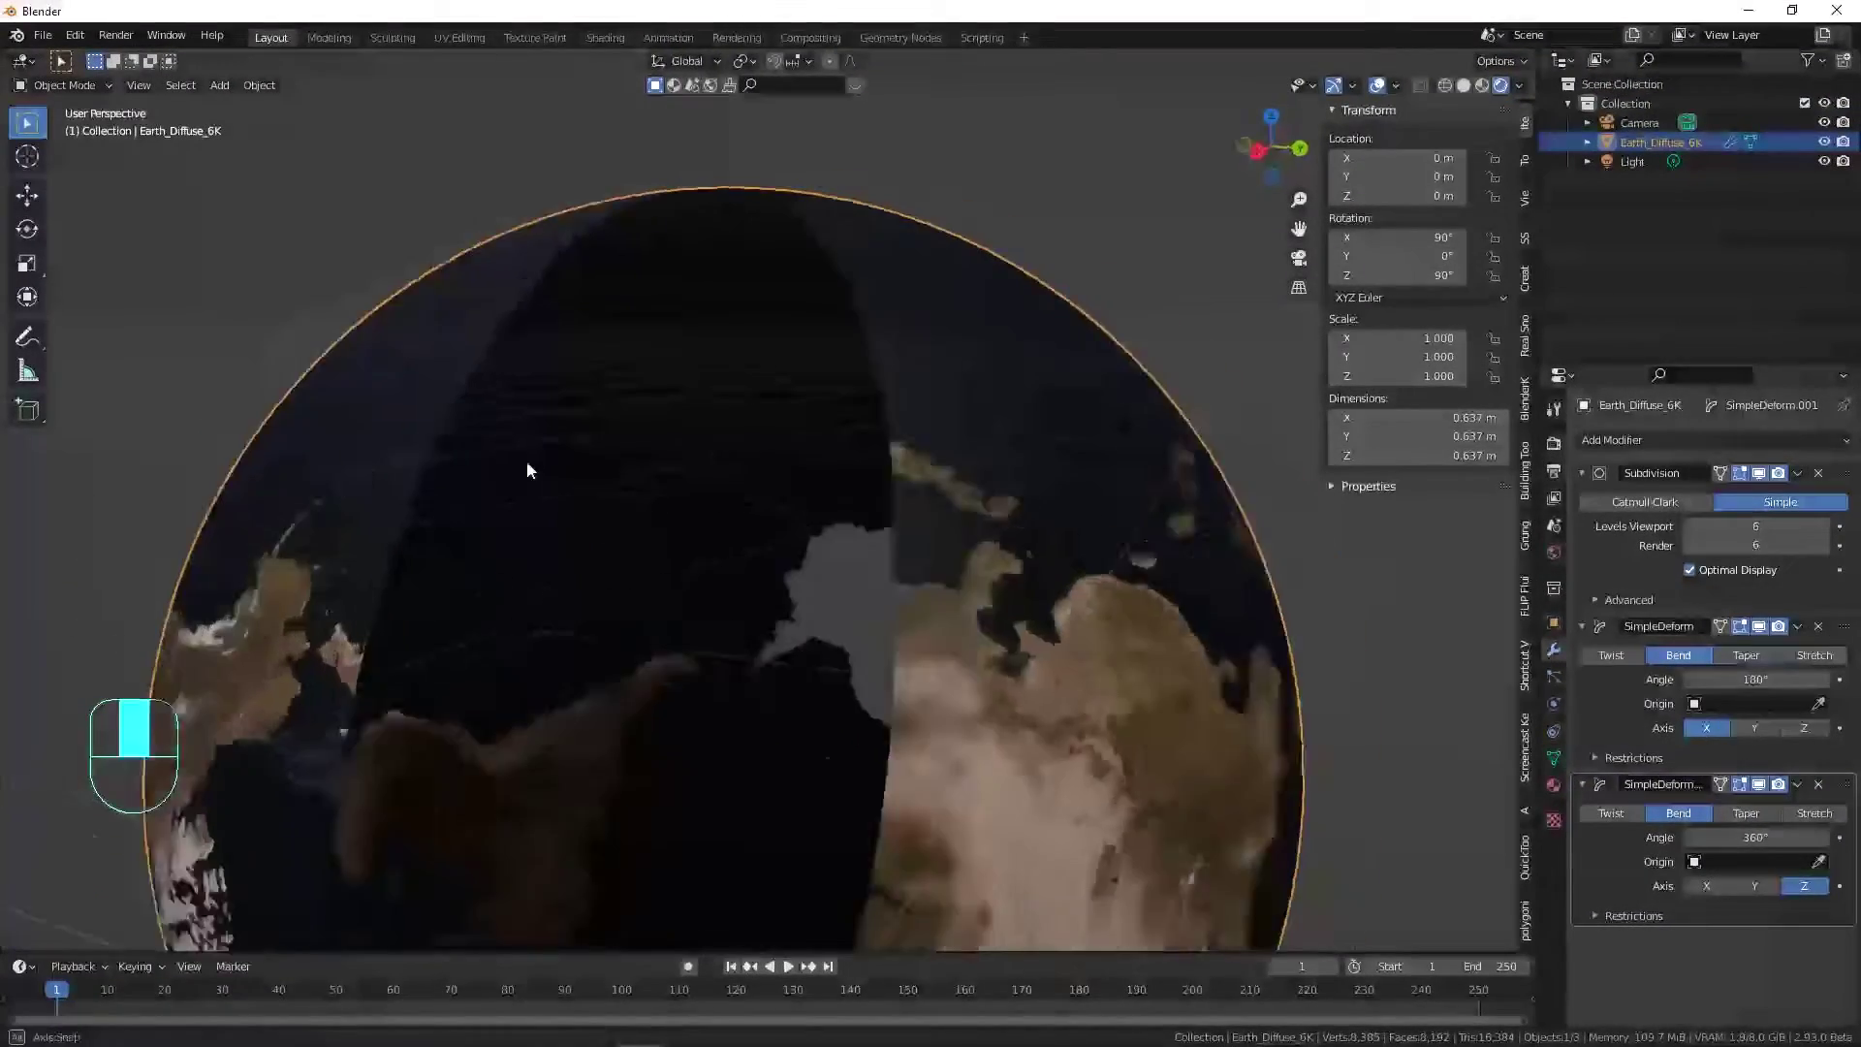
{"action": "middle_click_drag", "start_coordinate": [526, 472], "coordinate": [579, 545]}
{"action": "scroll", "coordinate": [630, 557], "scroll_direction": "down", "scroll_amount": 4}
{"action": "middle_click_drag", "start_coordinate": [1185, 659], "coordinate": [933, 454]}
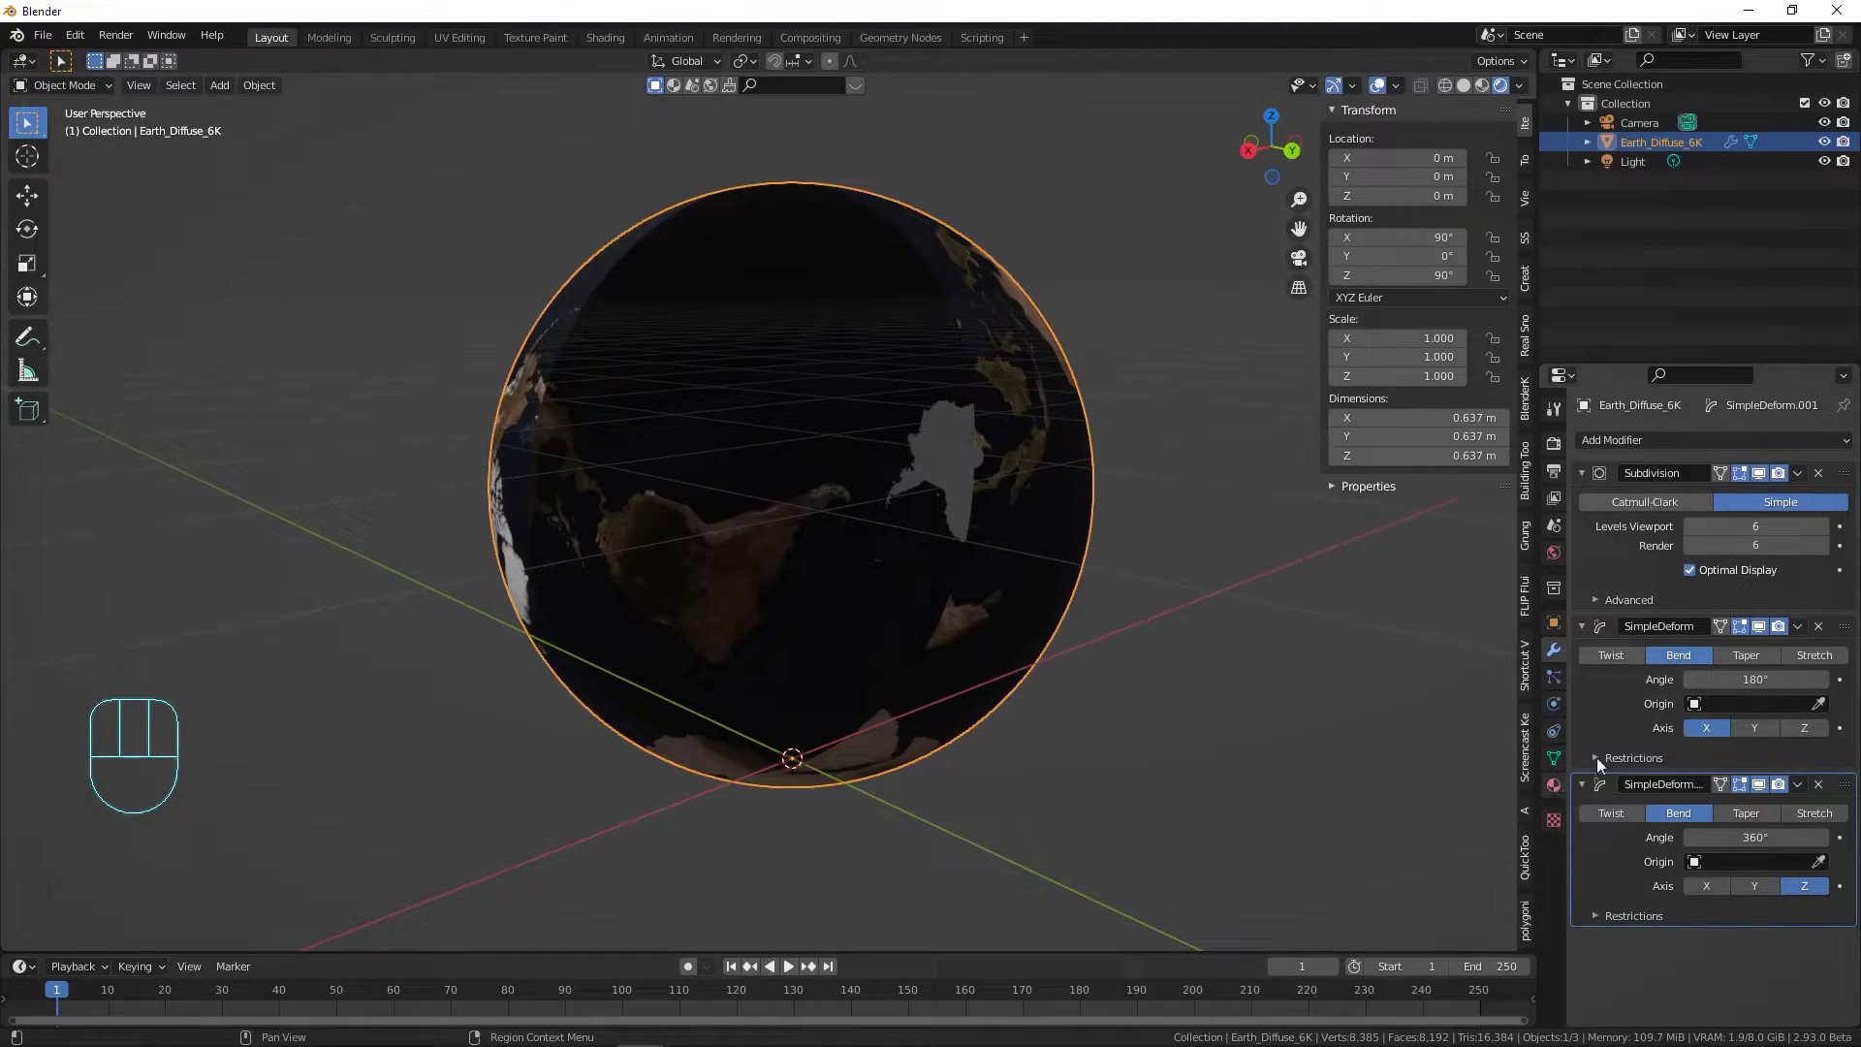
Step: Uncheck Show Backface in the globe material's Settings
{"action": "left_click", "coordinate": [1553, 785]}
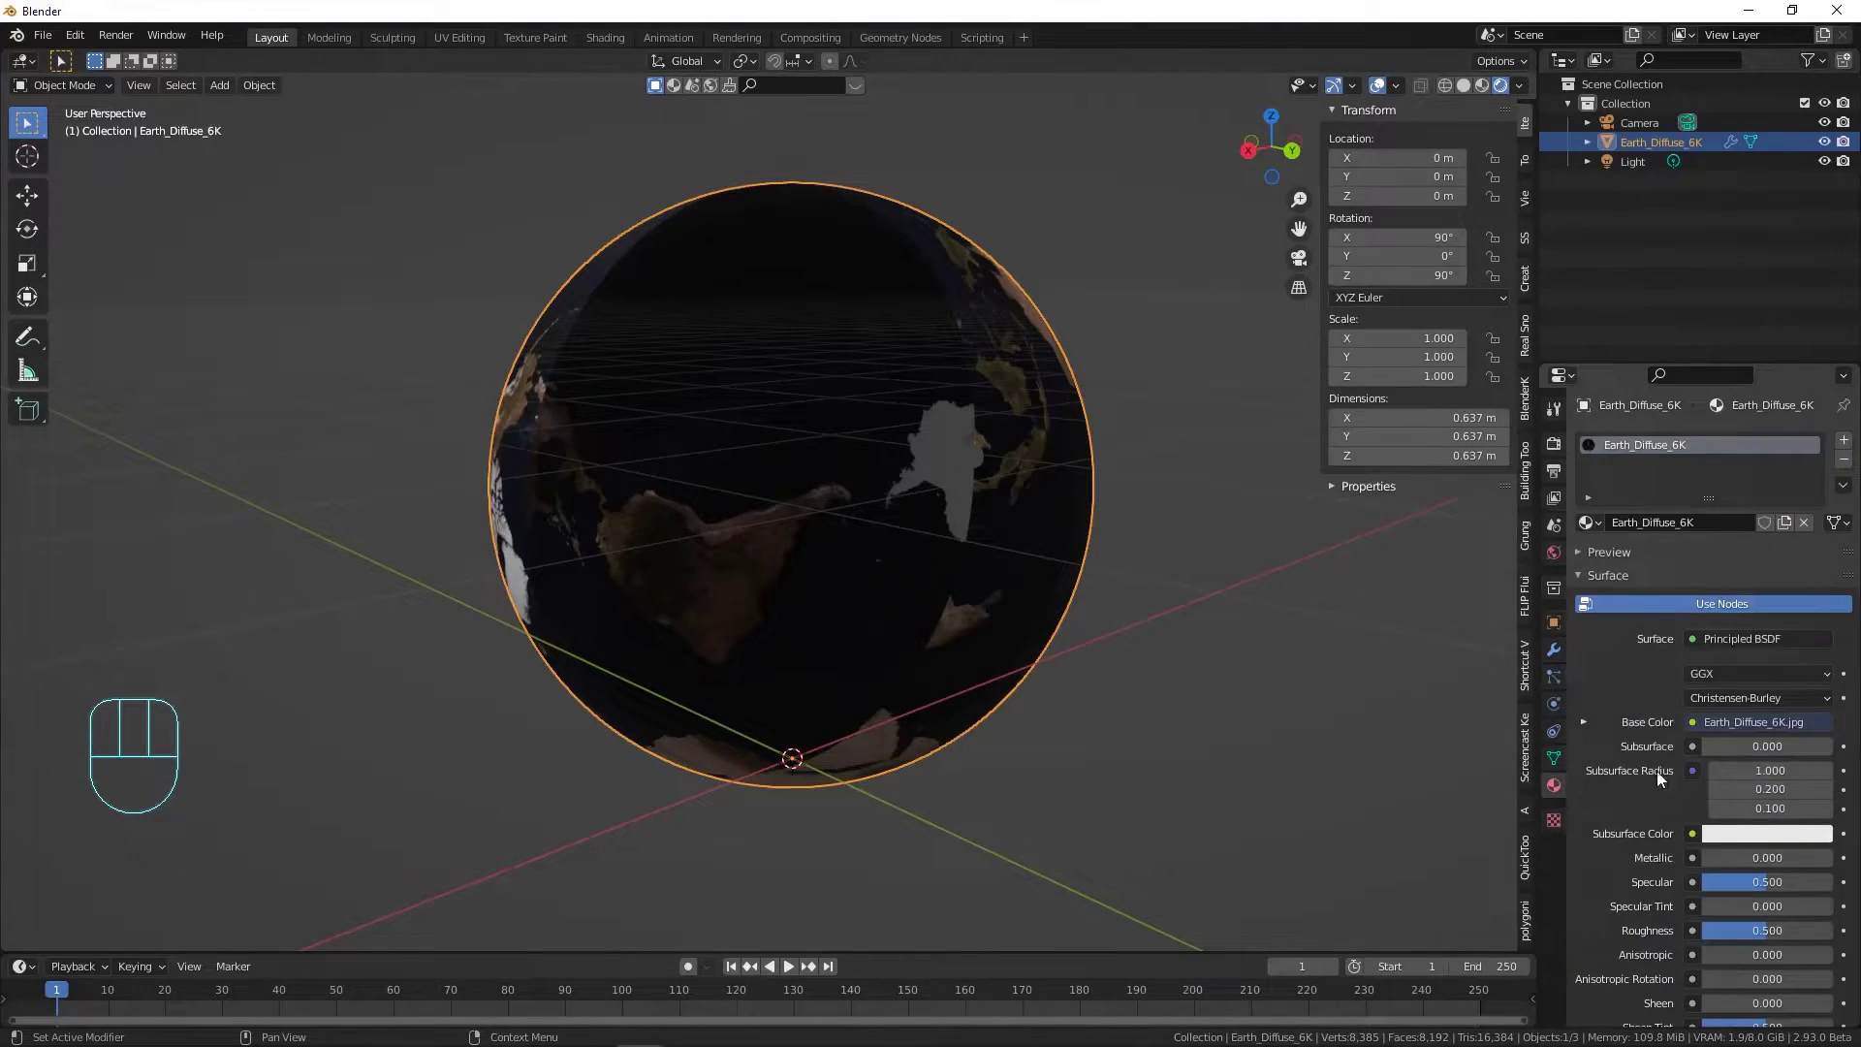
{"action": "scroll", "coordinate": [1656, 770], "scroll_direction": "down", "scroll_amount": 15}
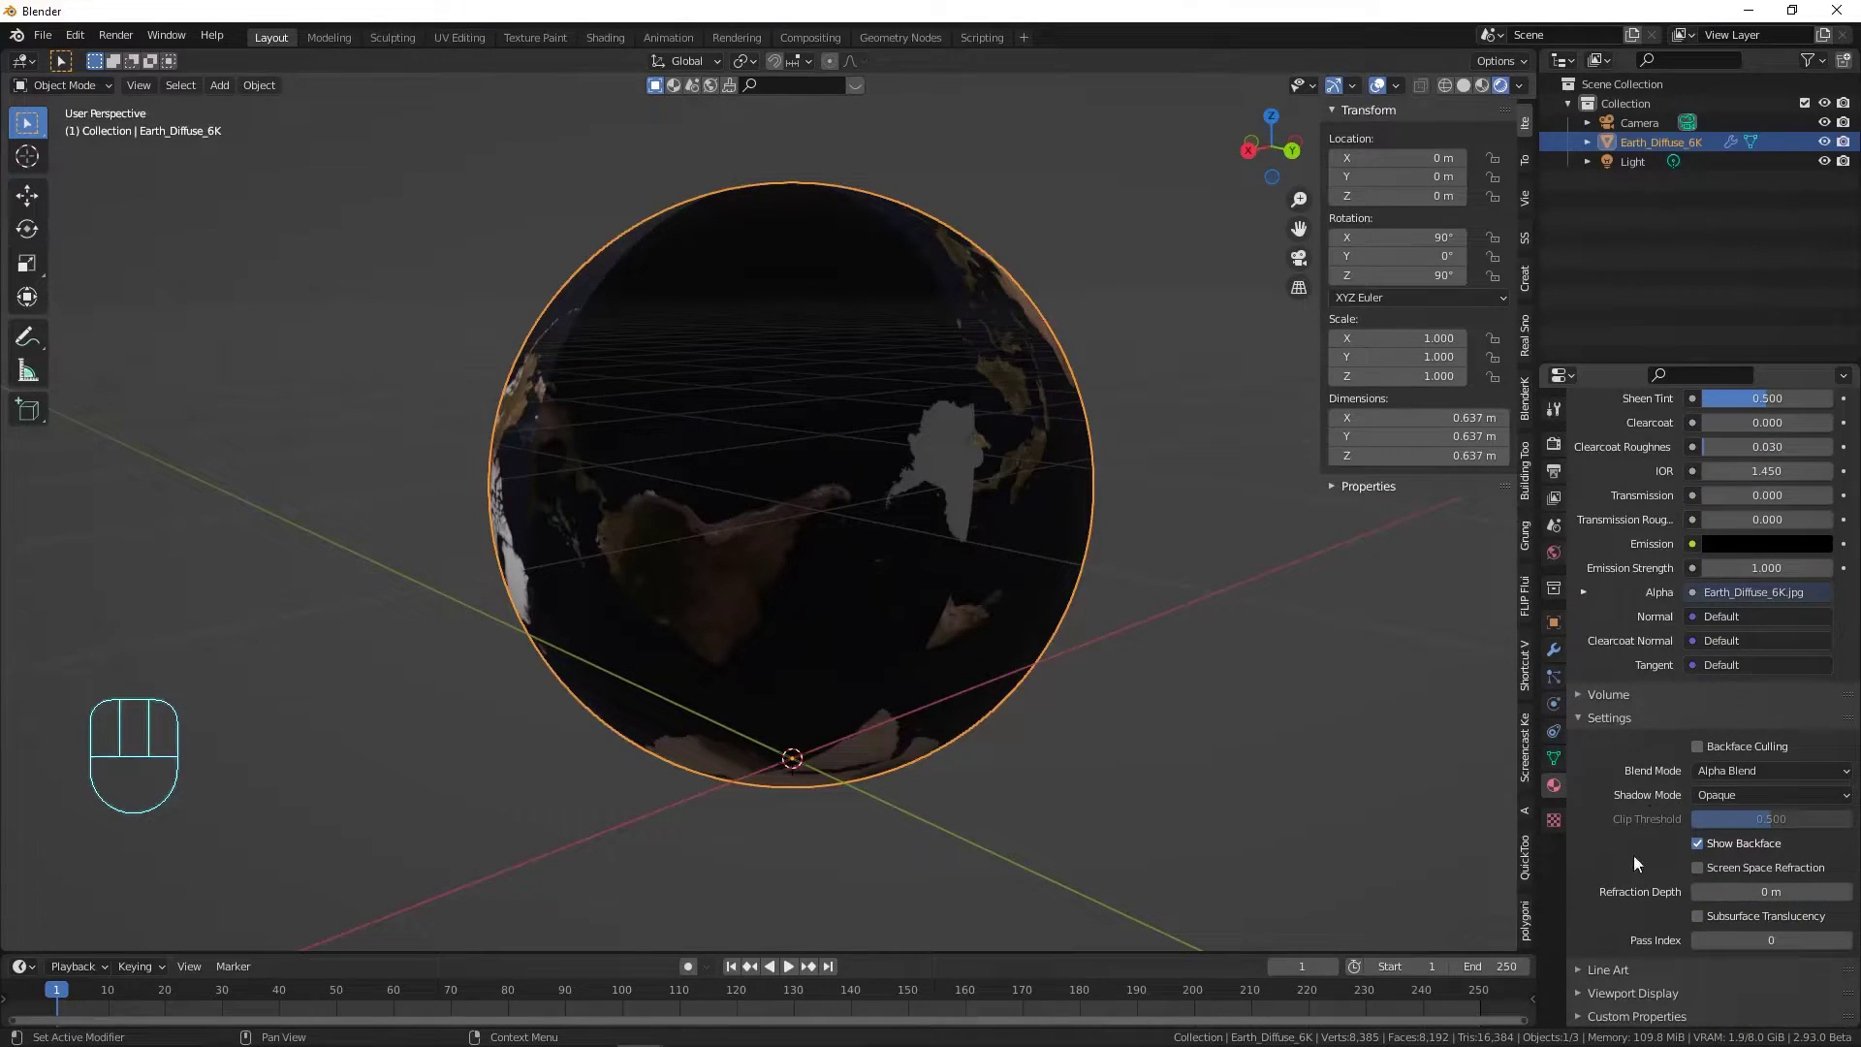
{"action": "left_click", "coordinate": [1697, 843]}
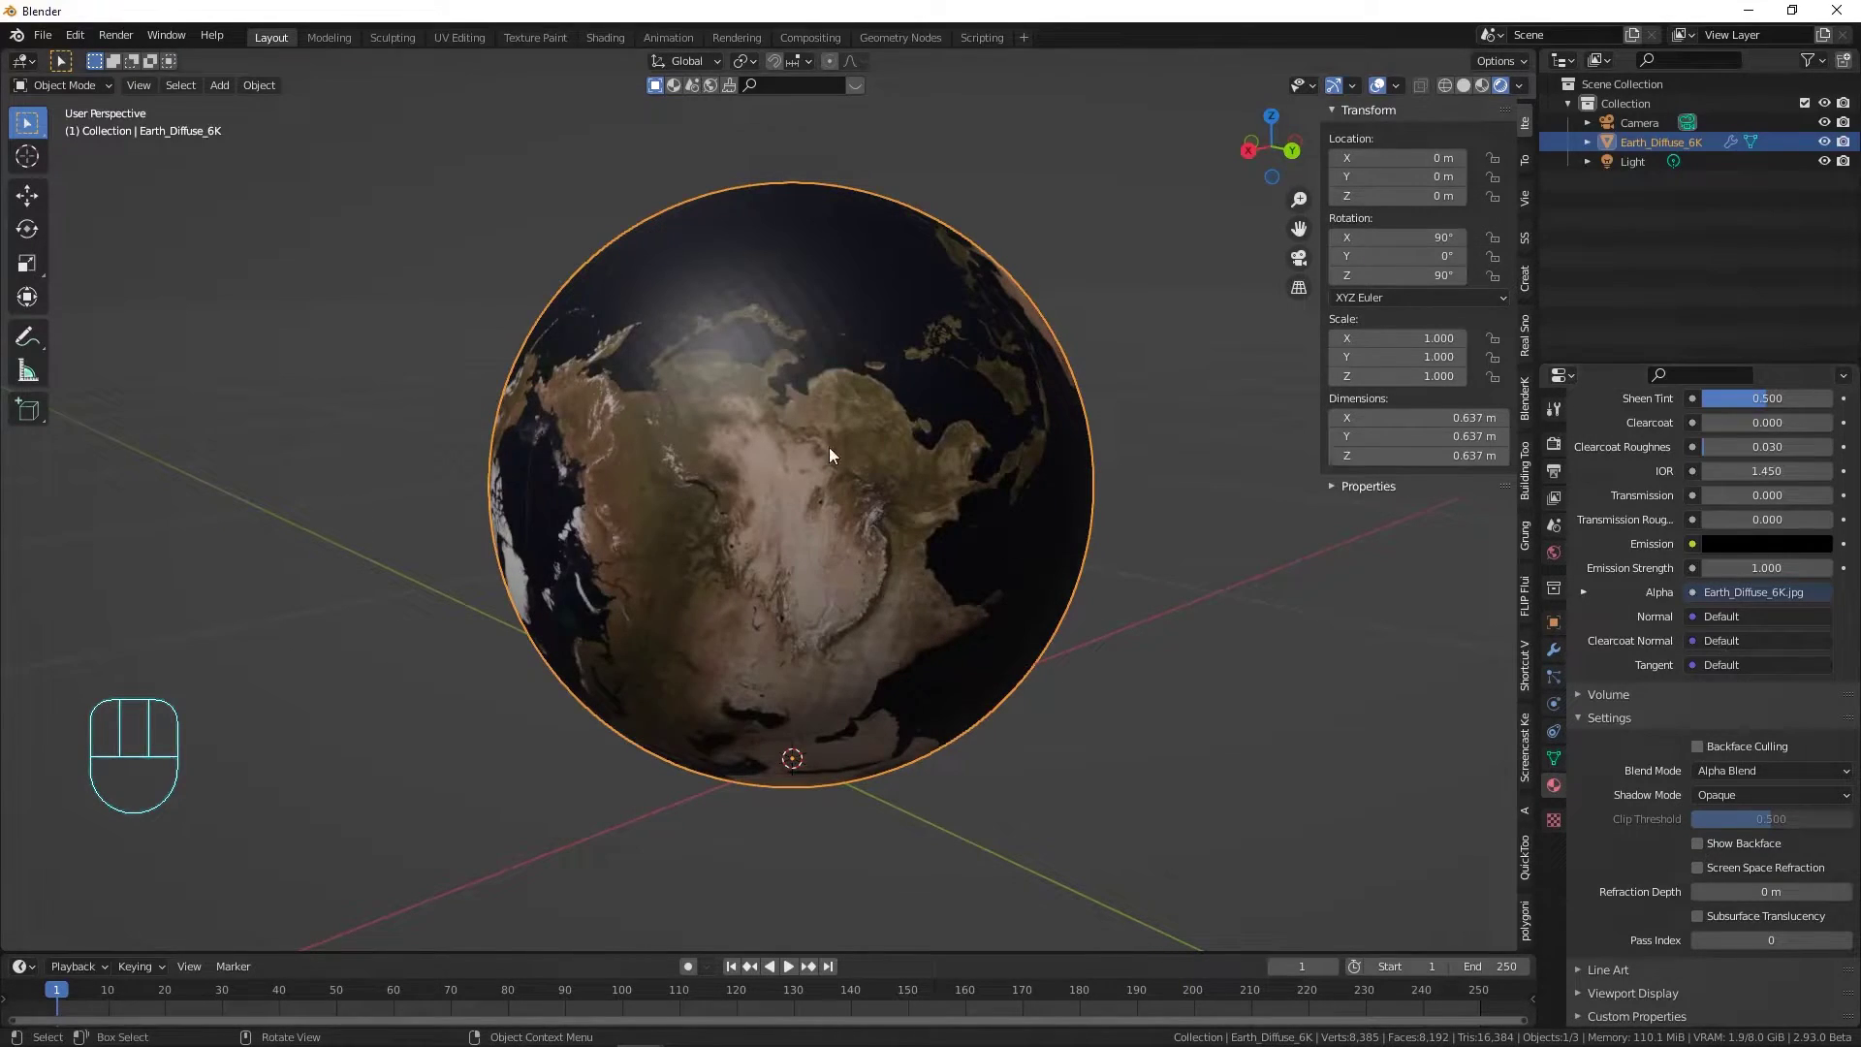
Step: Orbit and zoom around the globe to inspect it, including the Bering Strait area
{"action": "middle_click_drag", "start_coordinate": [828, 446], "coordinate": [892, 468]}
{"action": "scroll", "coordinate": [514, 363], "scroll_direction": "up", "scroll_amount": 4}
{"action": "middle_click_drag", "start_coordinate": [544, 346], "coordinate": [591, 543]}
{"action": "scroll", "coordinate": [654, 199], "scroll_direction": "down", "scroll_amount": 4}
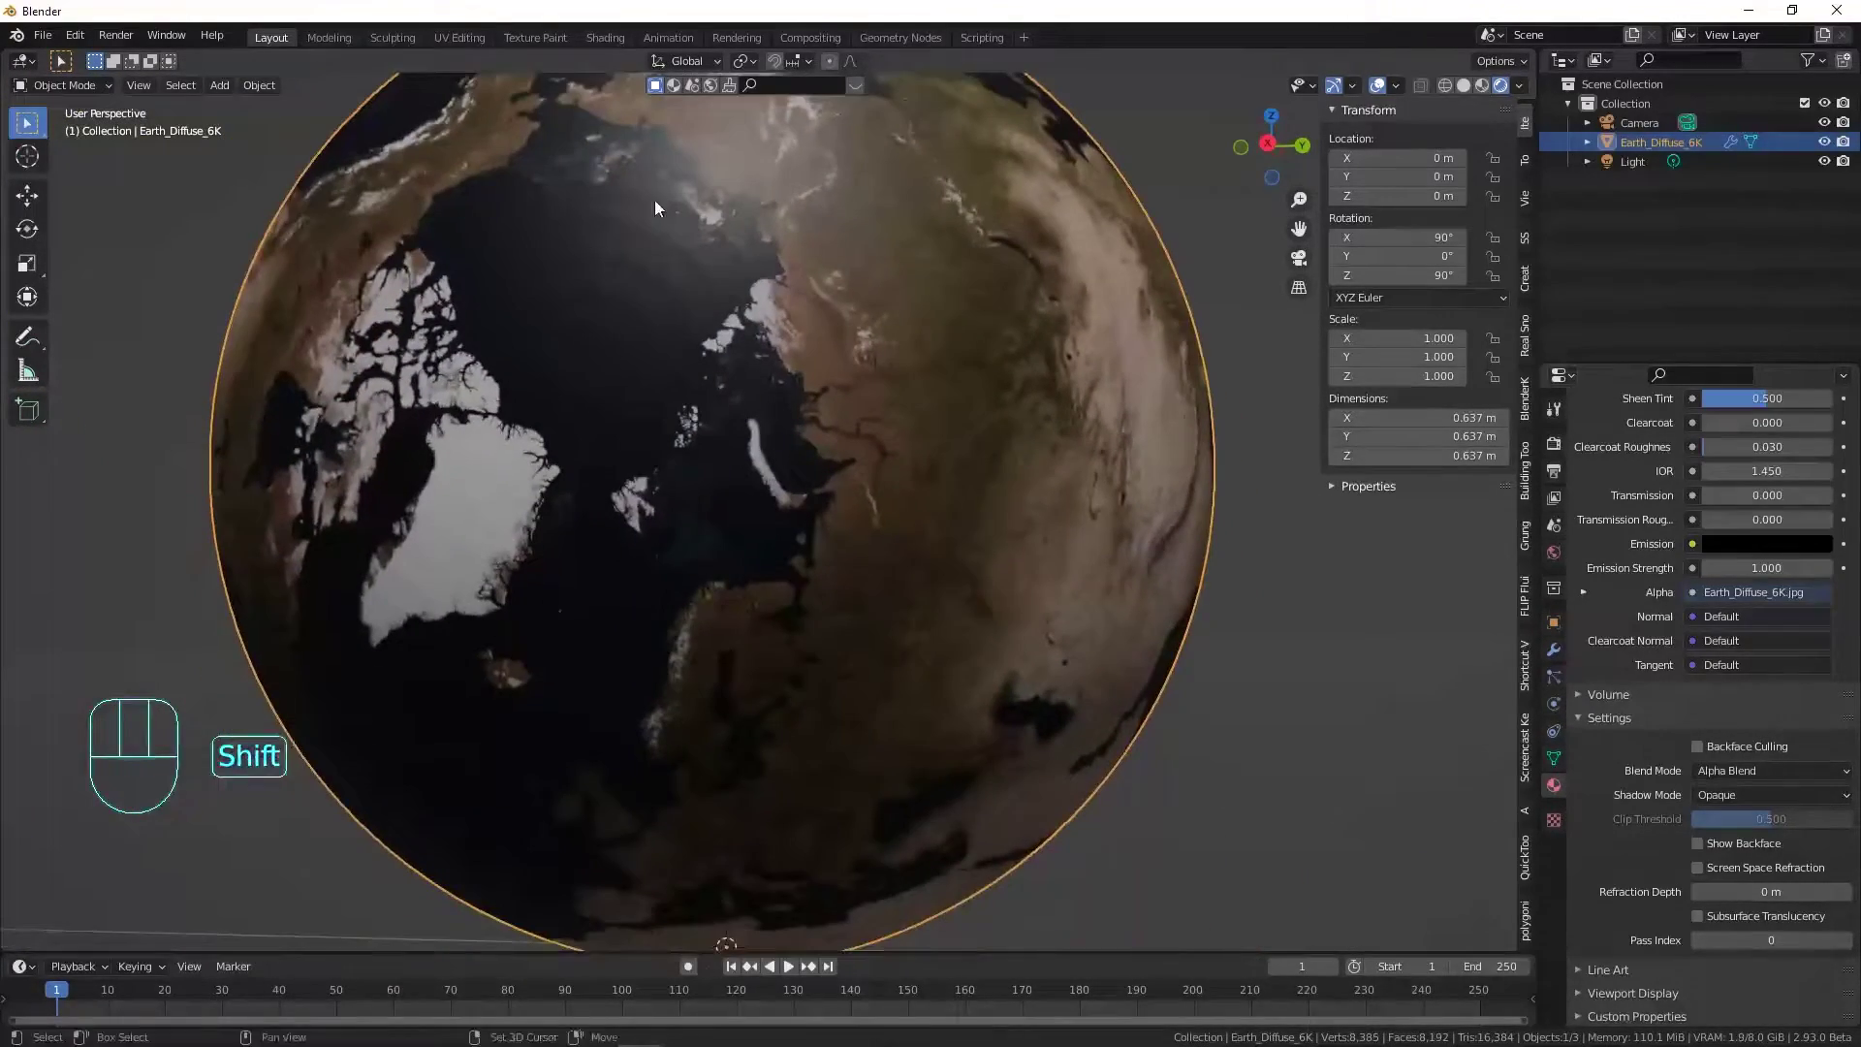
{"action": "middle_click_drag", "start_coordinate": [663, 254], "coordinate": [638, 538]}
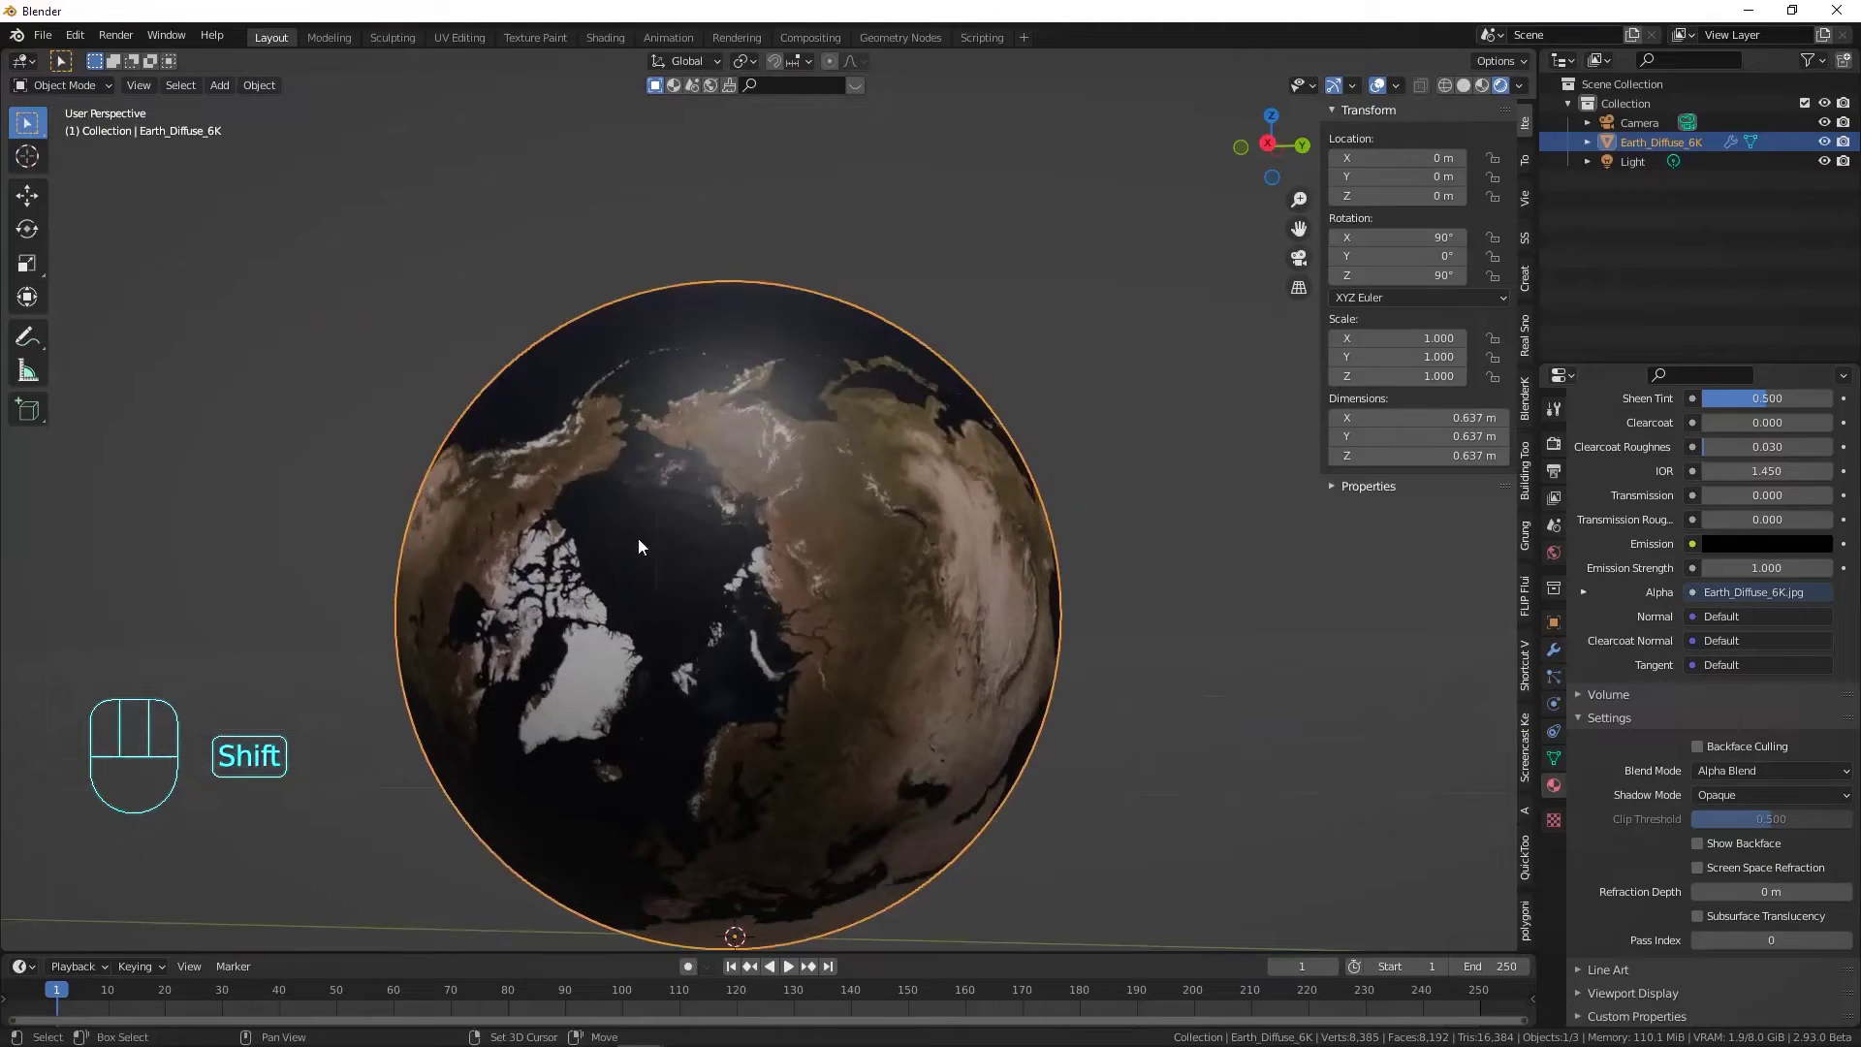
{"action": "scroll", "coordinate": [647, 391], "scroll_direction": "up", "scroll_amount": 1}
{"action": "scroll", "coordinate": [648, 391], "scroll_direction": "up", "scroll_amount": 2}
{"action": "middle_click_drag", "start_coordinate": [676, 362], "coordinate": [738, 258]}
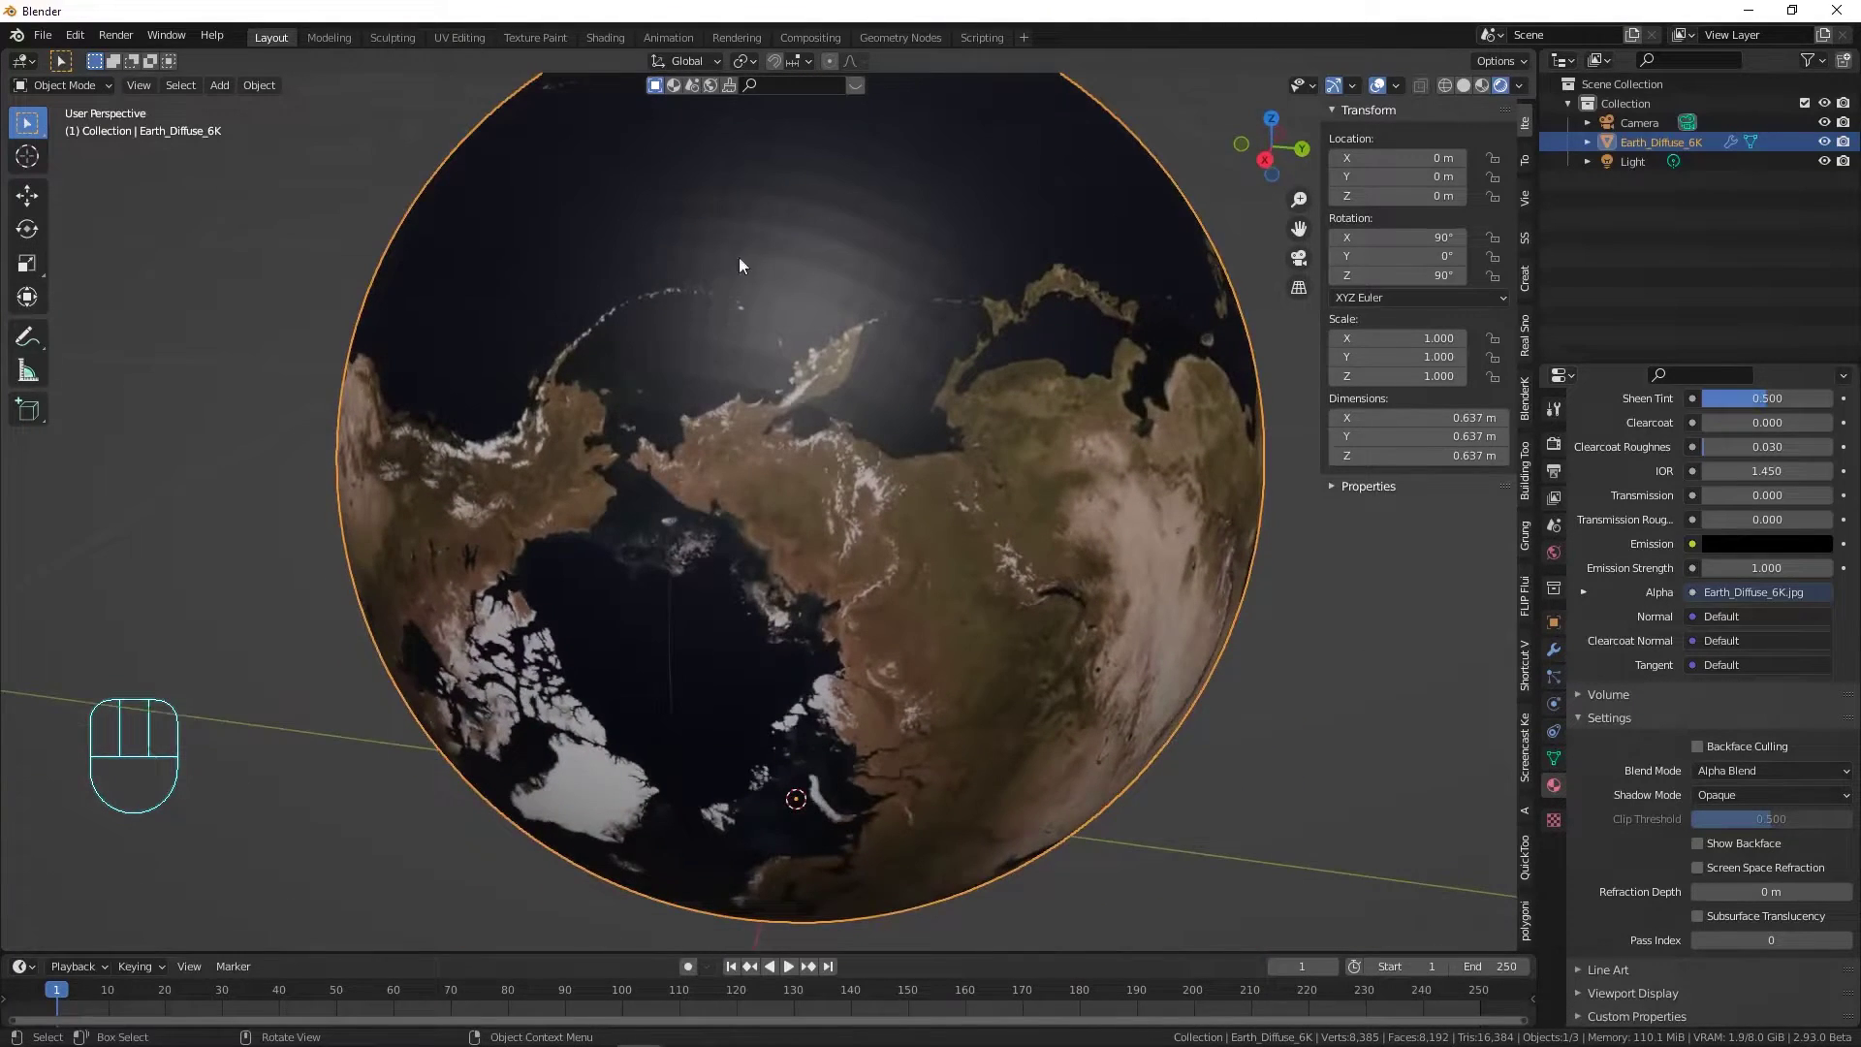
{"action": "scroll", "coordinate": [661, 175], "scroll_direction": "up", "scroll_amount": 6}
{"action": "scroll", "coordinate": [702, 174], "scroll_direction": "up", "scroll_amount": 4}
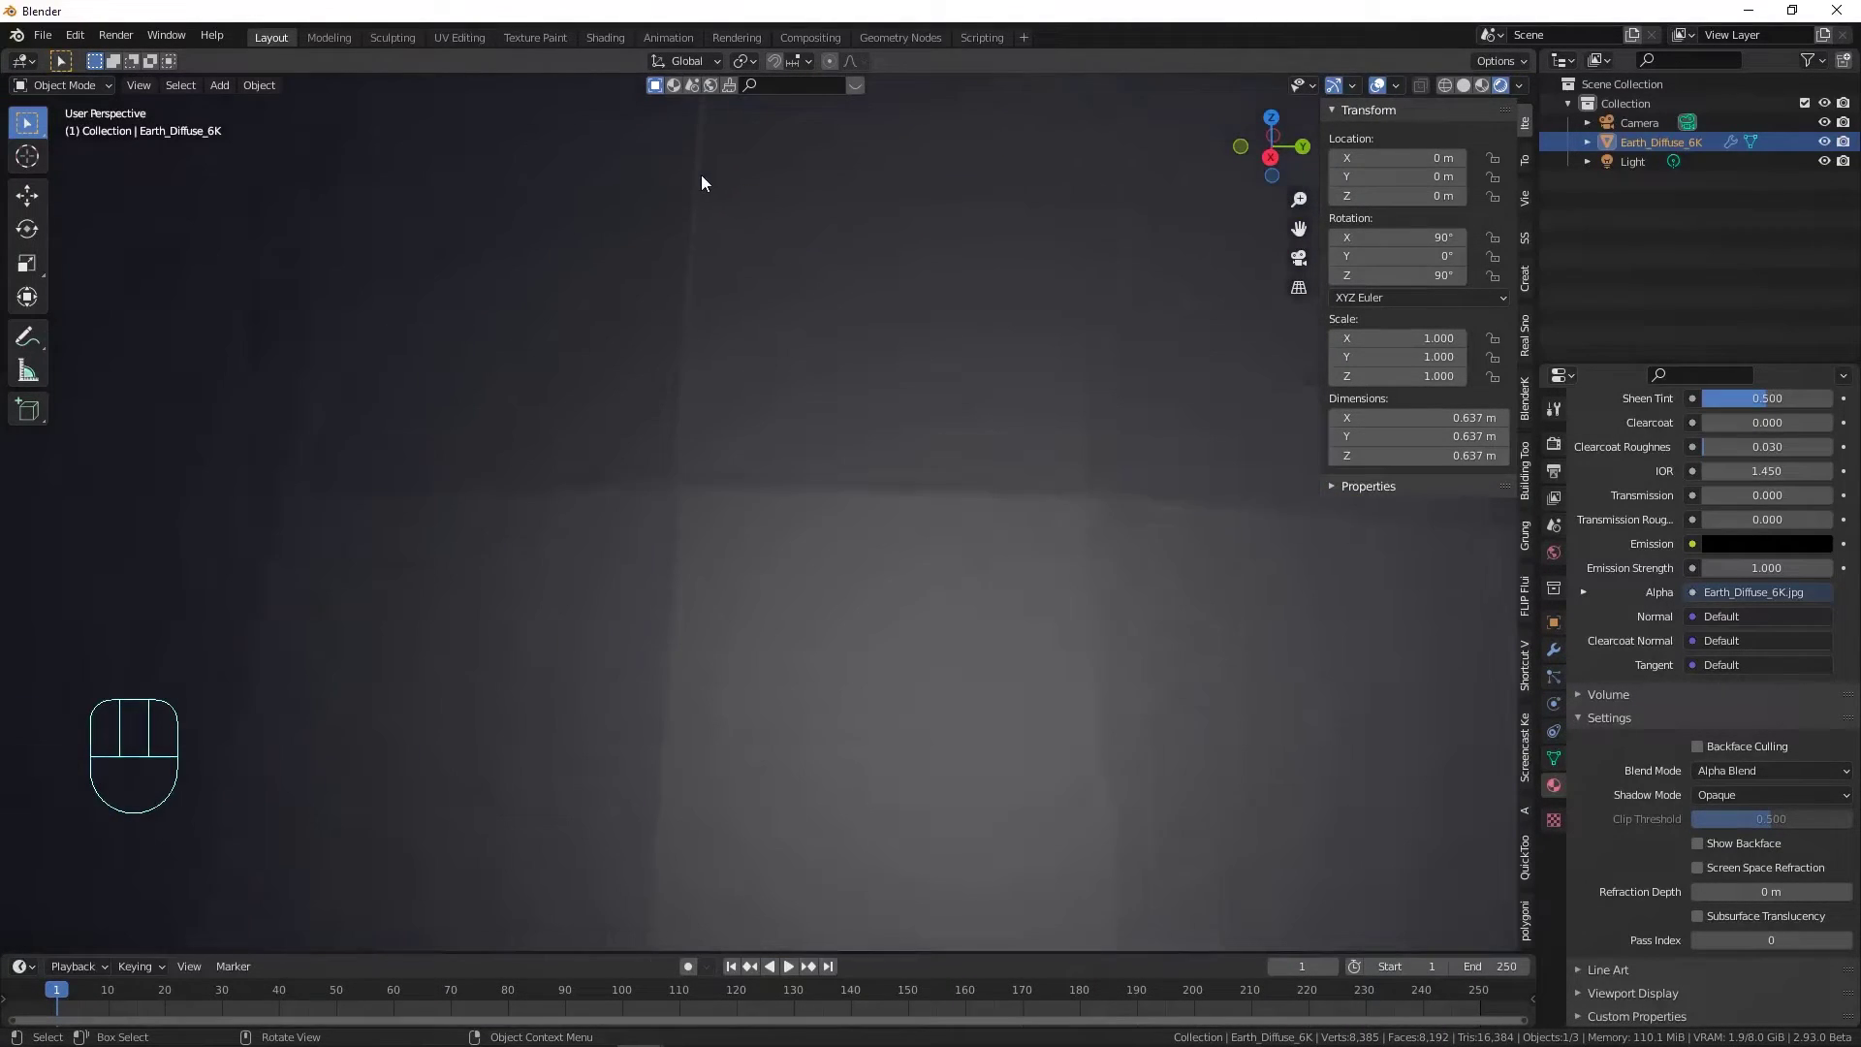
{"action": "scroll", "coordinate": [717, 227], "scroll_direction": "down", "scroll_amount": 1}
{"action": "scroll", "coordinate": [719, 240], "scroll_direction": "down", "scroll_amount": 3}
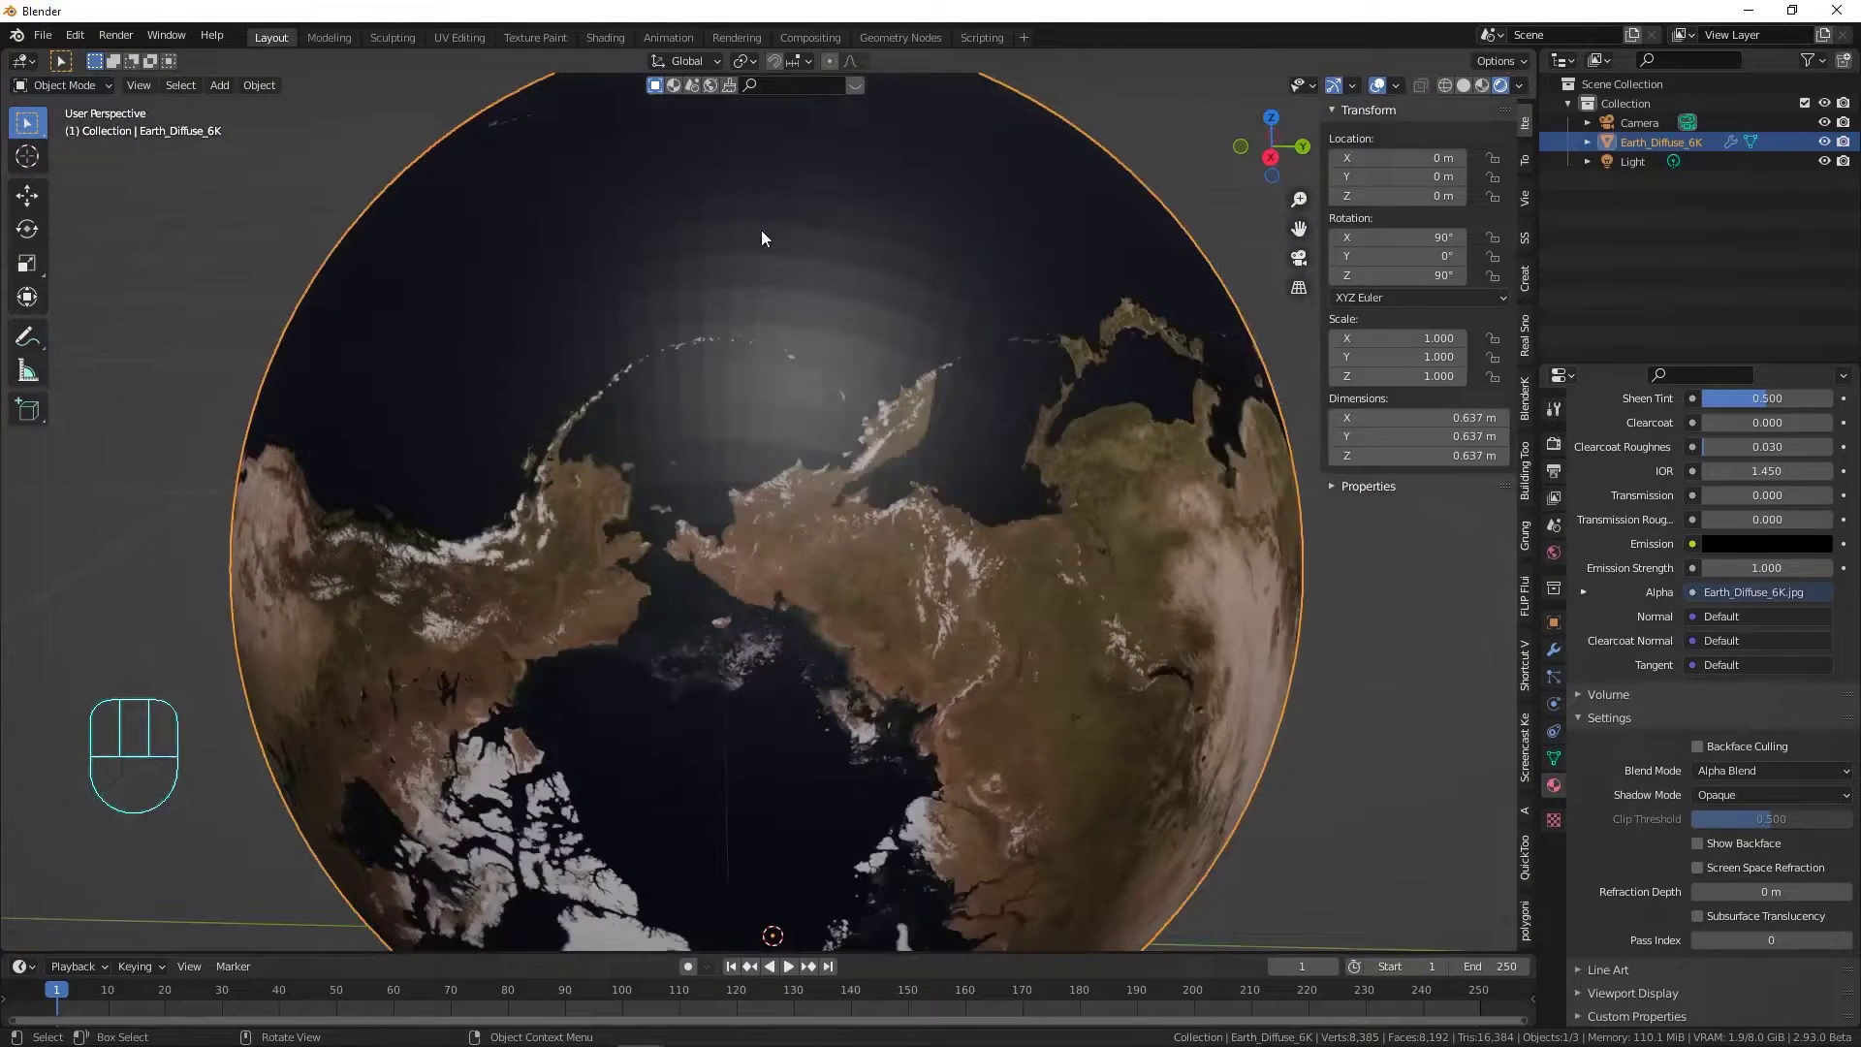
{"action": "right_click", "coordinate": [787, 225]}
Step: Apply Shade Smooth to the globe
{"action": "left_click", "coordinate": [789, 225]}
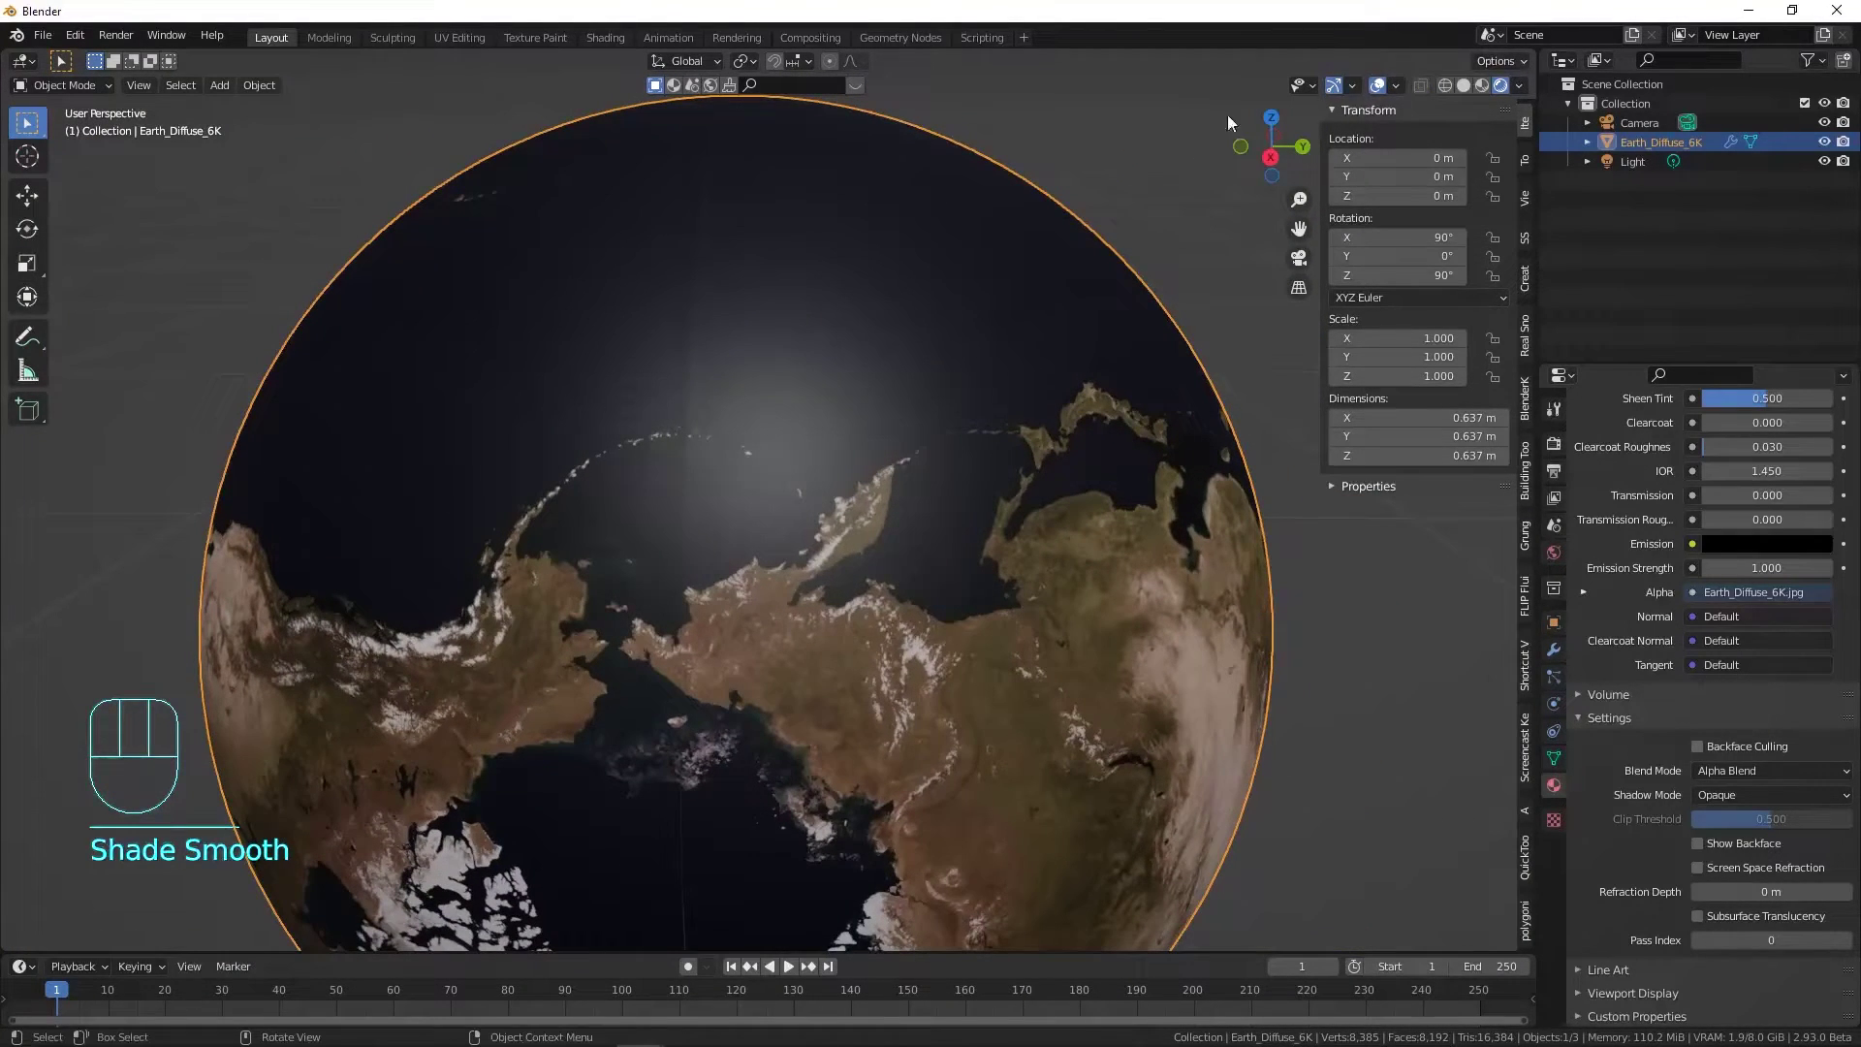
{"action": "right_click", "coordinate": [822, 255]}
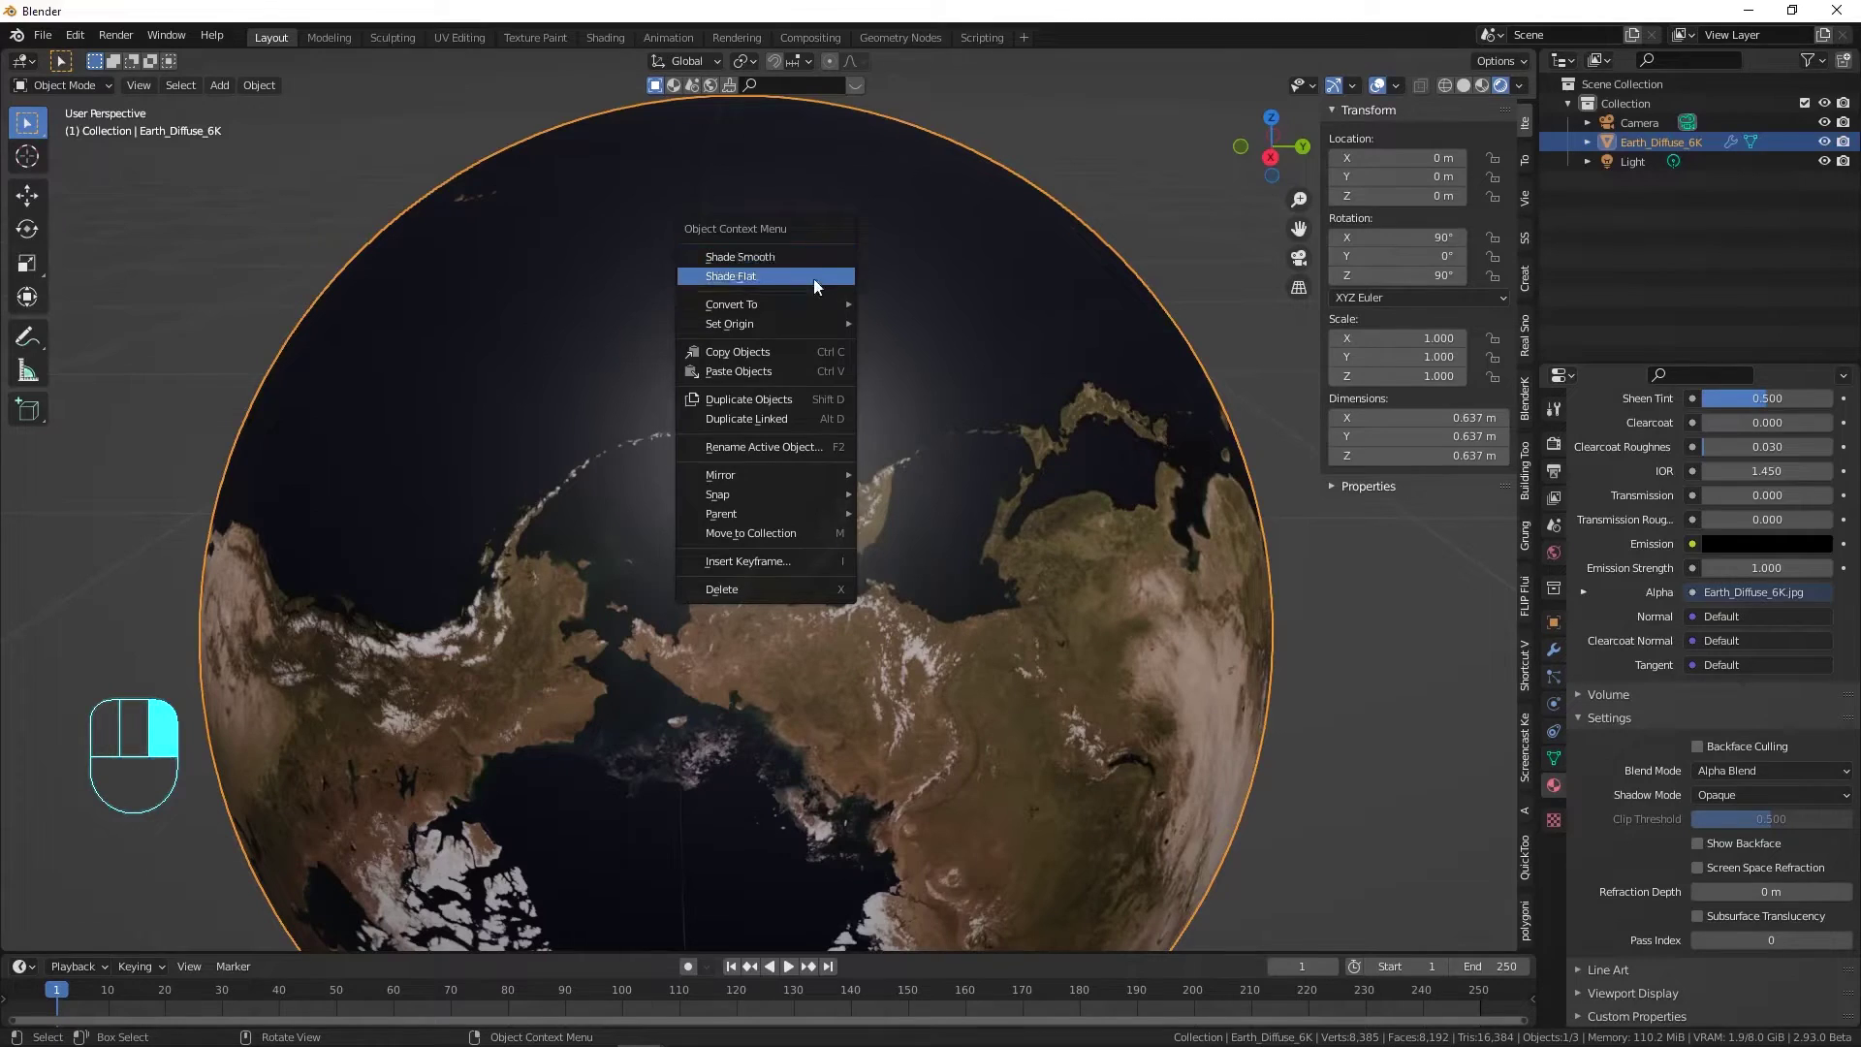
{"action": "left_click", "coordinate": [1056, 176]}
{"action": "right_click", "coordinate": [934, 210]}
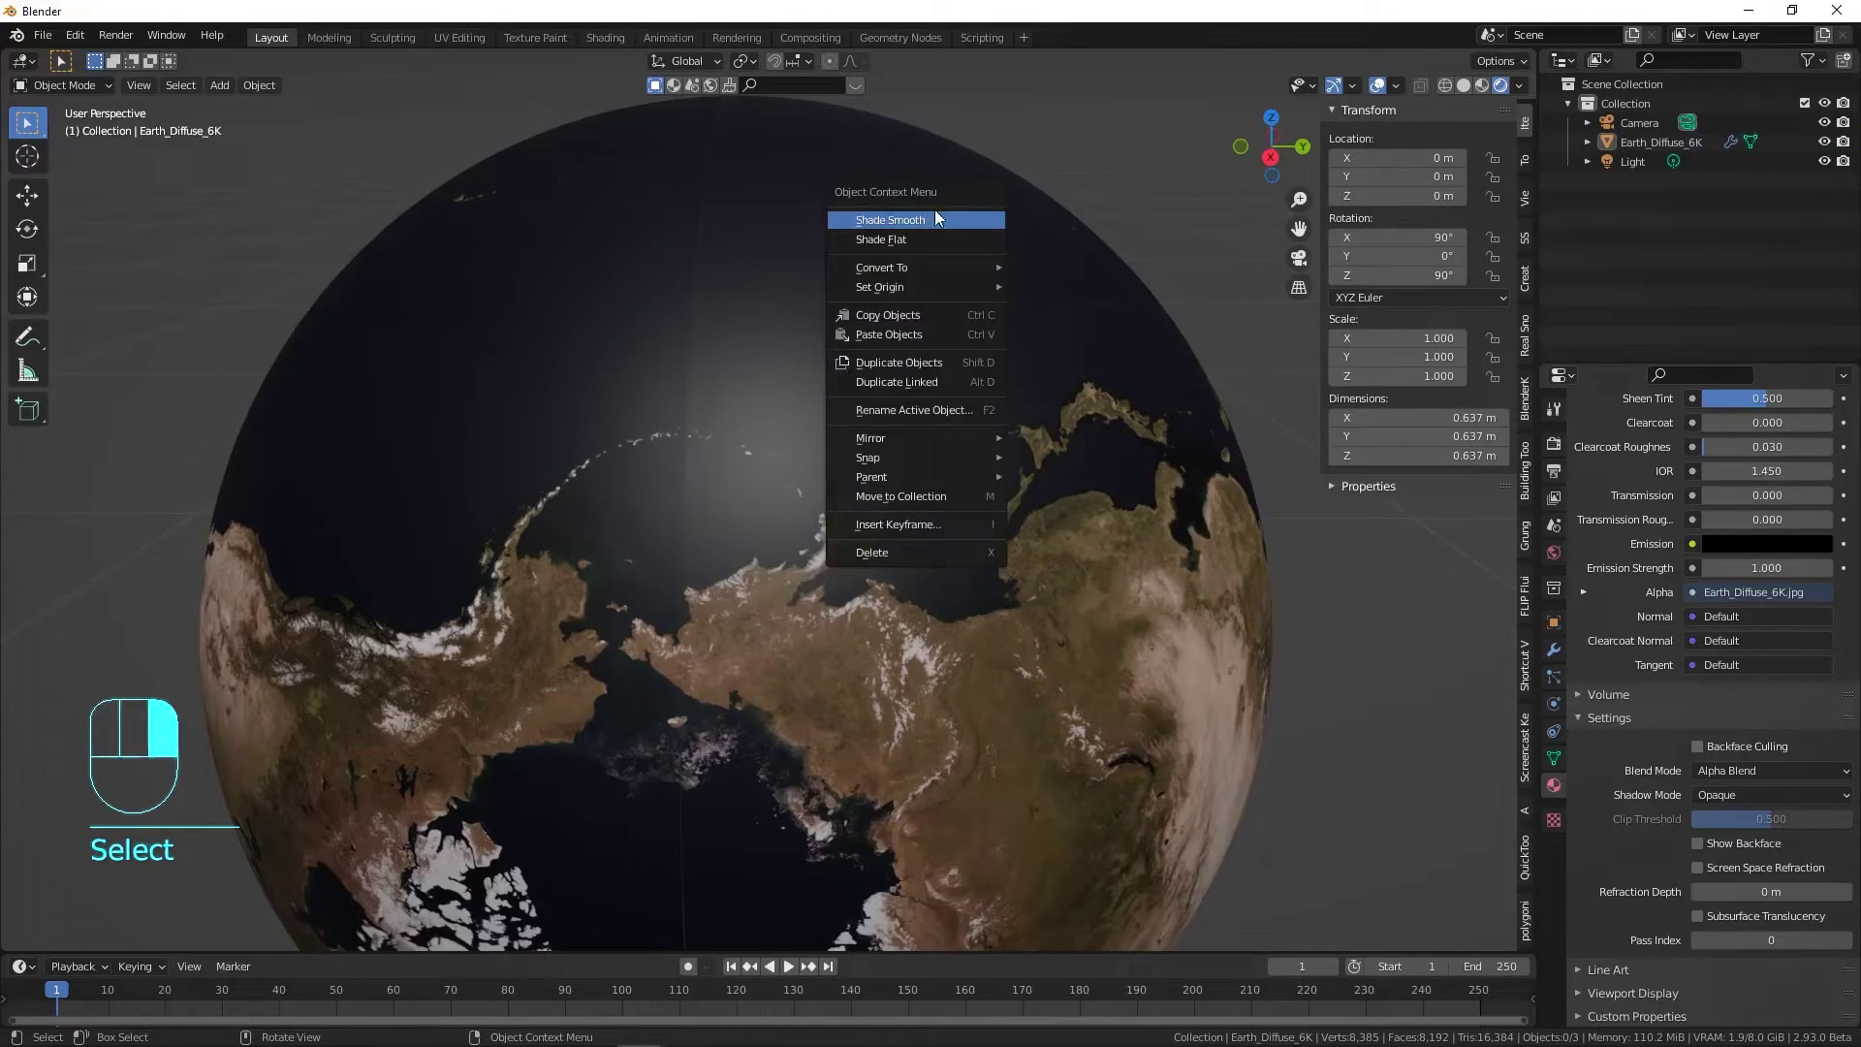
{"action": "left_click", "coordinate": [812, 193]}
{"action": "right_click", "coordinate": [812, 194]}
{"action": "left_click", "coordinate": [812, 194]}
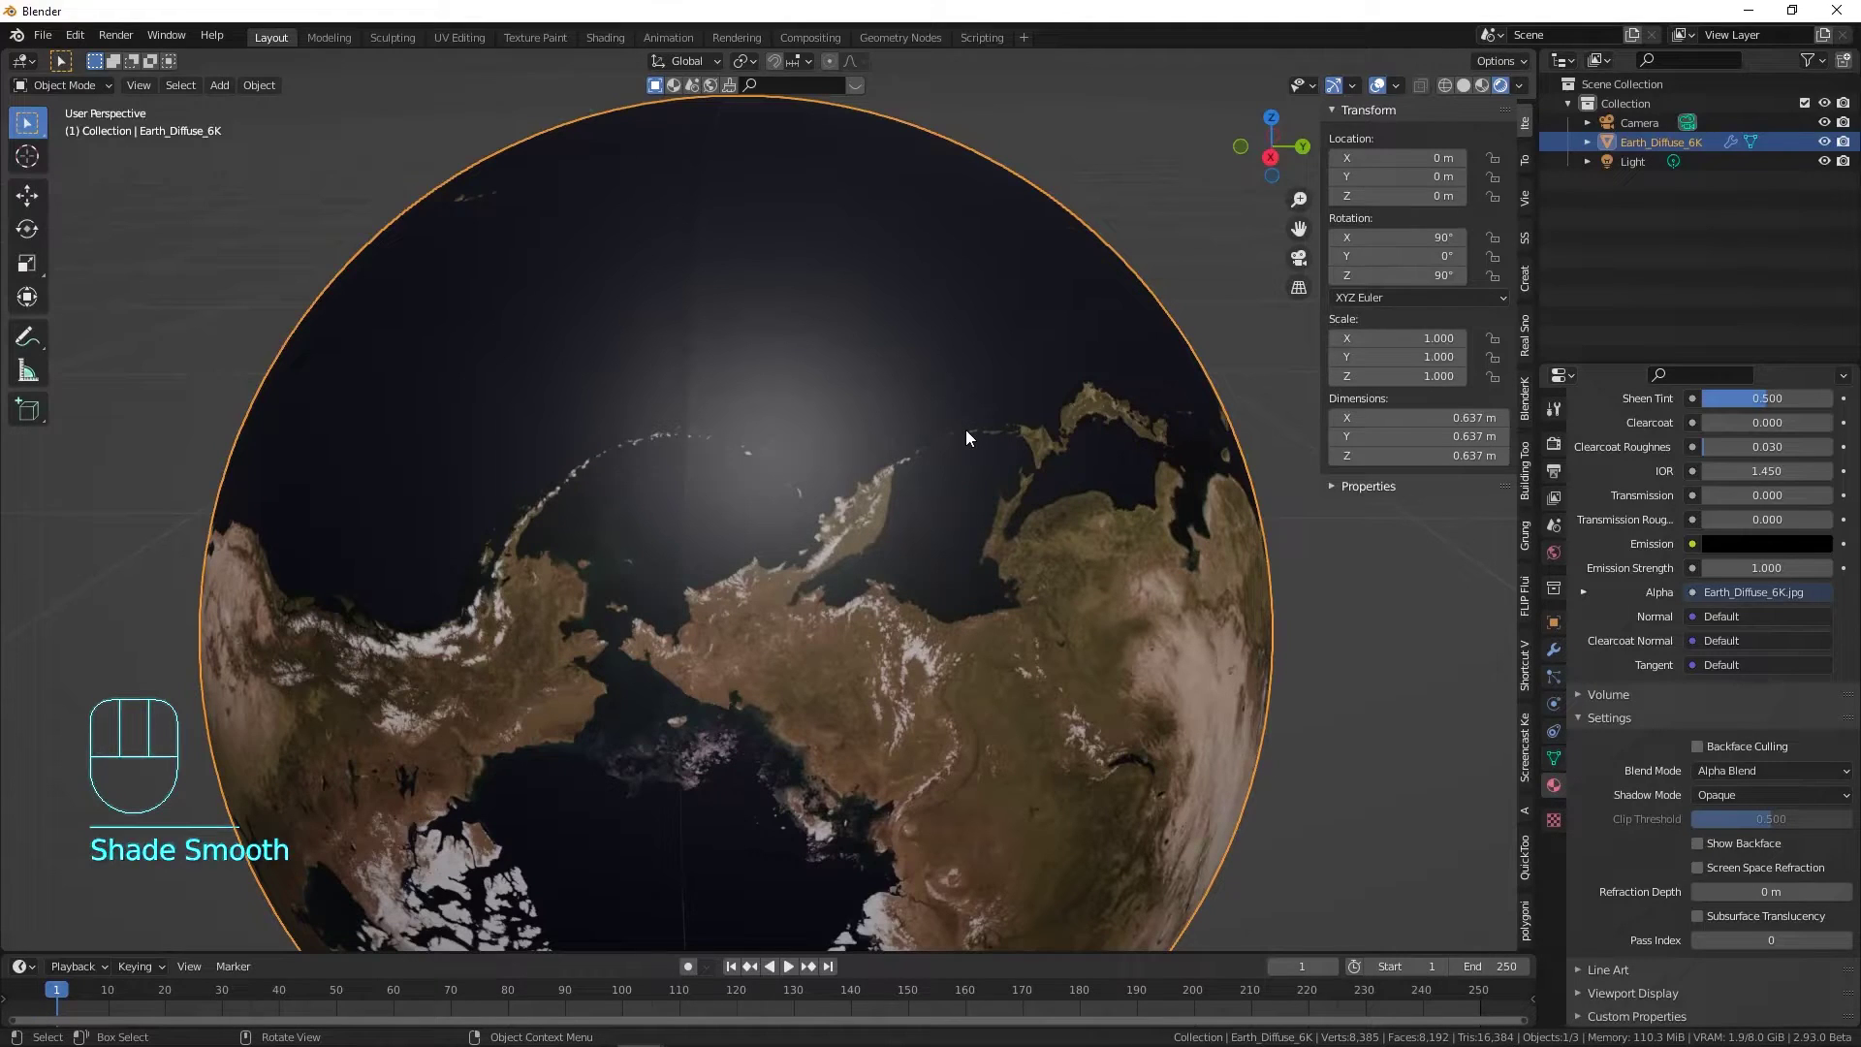
Step: Toggle the globe into Edit Mode with everything selected and back, then show its modifier stack
{"action": "middle_click_drag", "start_coordinate": [894, 334], "coordinate": [769, 295]}
{"action": "scroll", "coordinate": [901, 349], "scroll_direction": "down", "scroll_amount": 3}
{"action": "scroll", "coordinate": [857, 334], "scroll_direction": "up", "scroll_amount": 6}
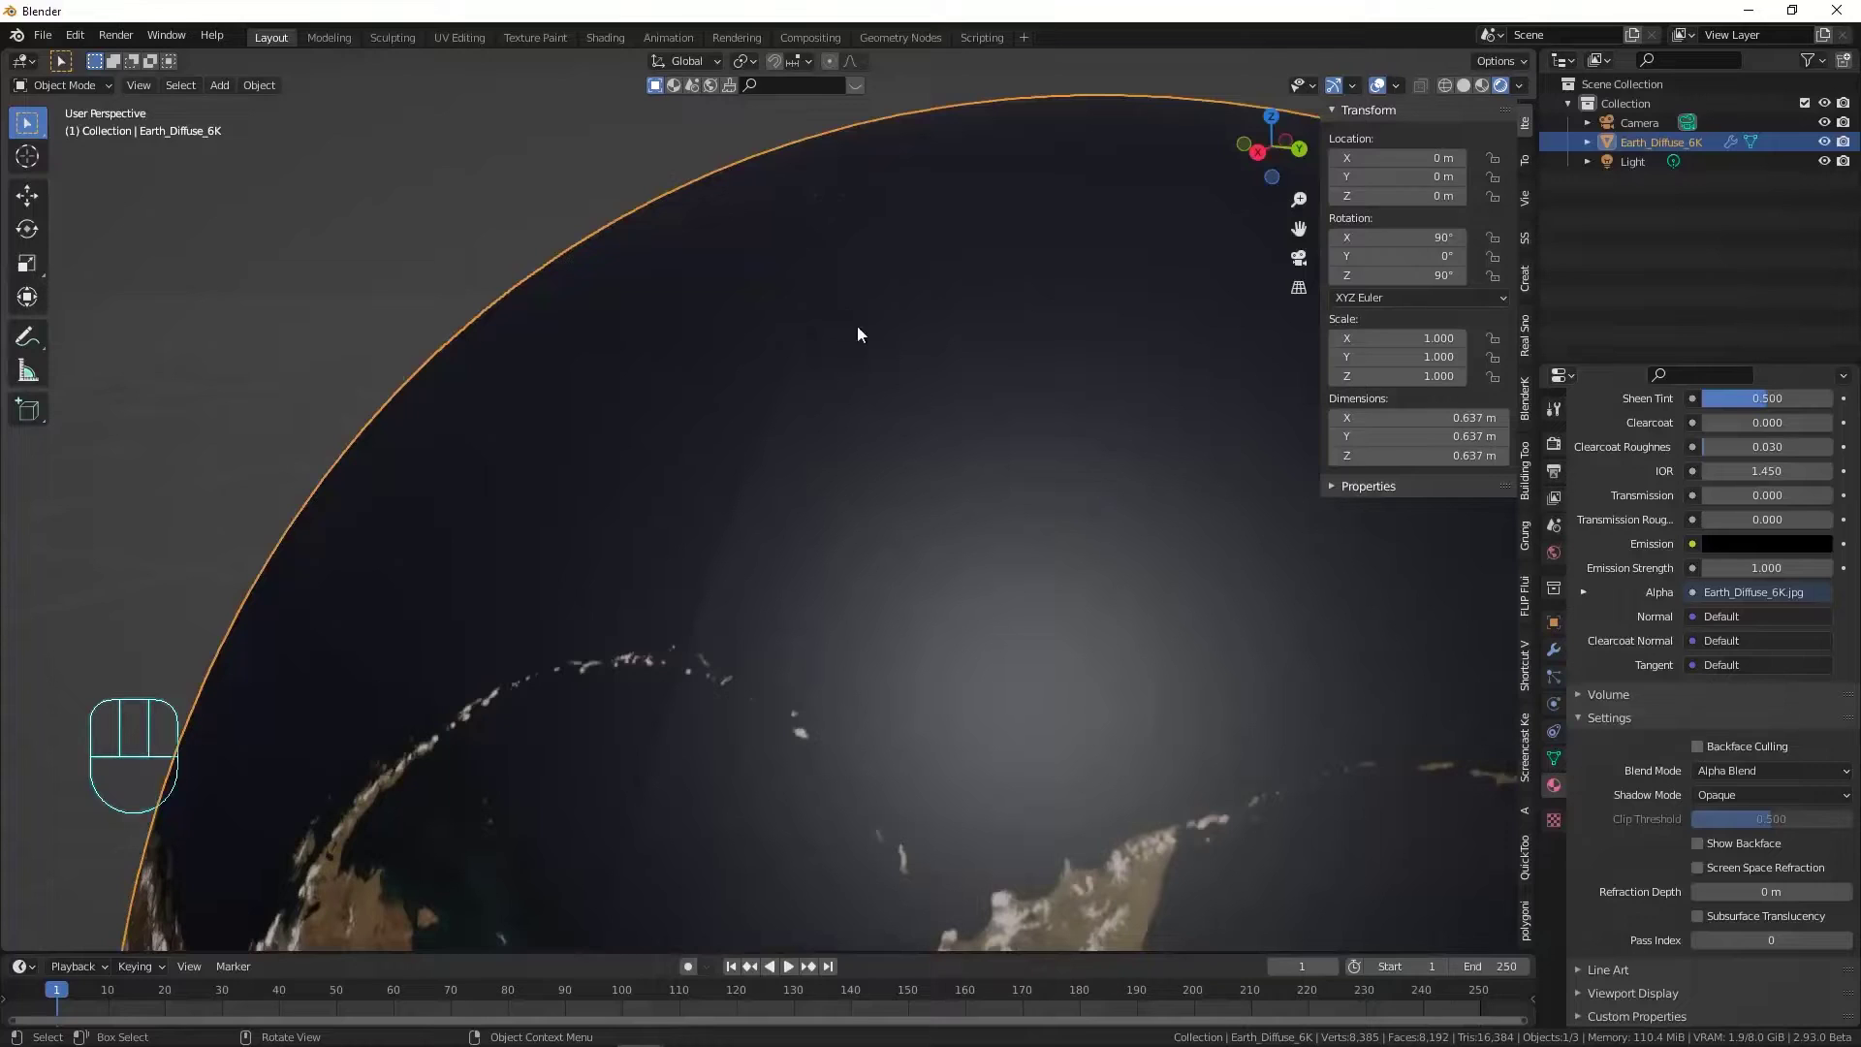
{"action": "scroll", "coordinate": [719, 542], "scroll_direction": "down", "scroll_amount": 3}
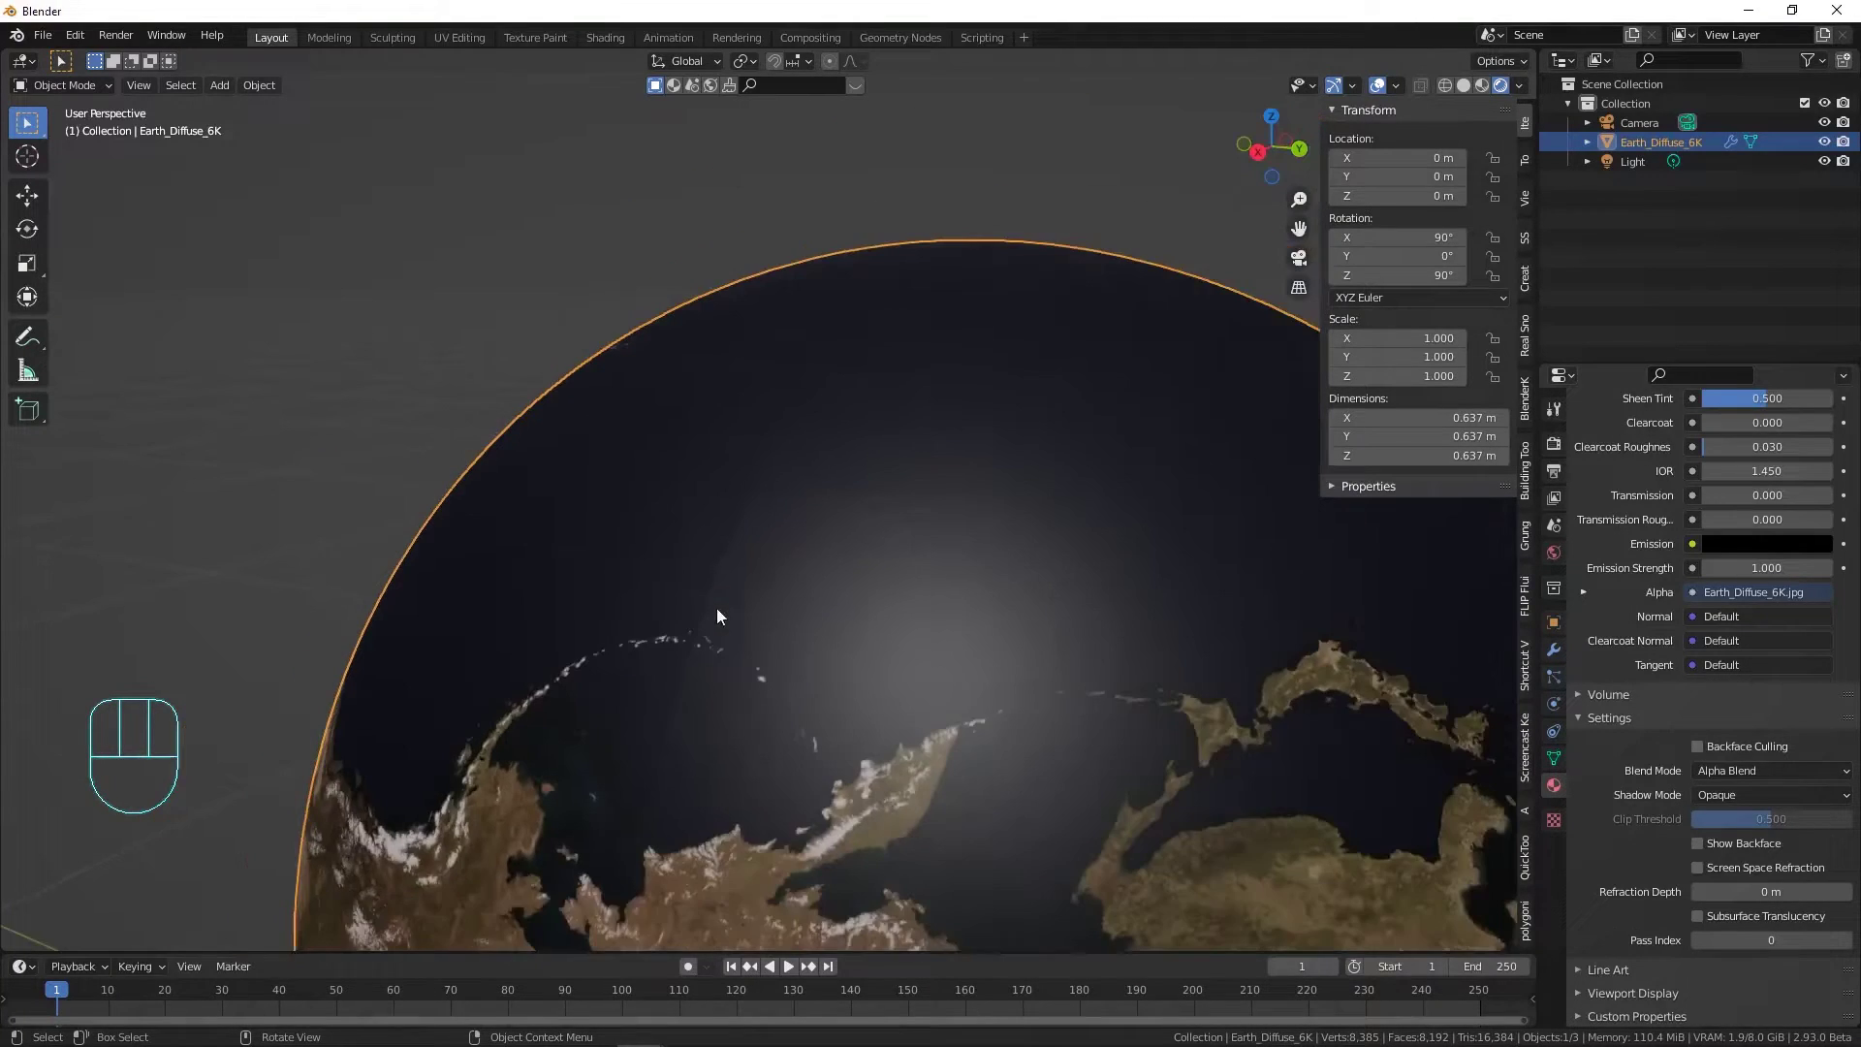
{"action": "middle_click_drag", "start_coordinate": [718, 614], "coordinate": [768, 465]}
{"action": "scroll", "coordinate": [767, 465], "scroll_direction": "down", "scroll_amount": 1}
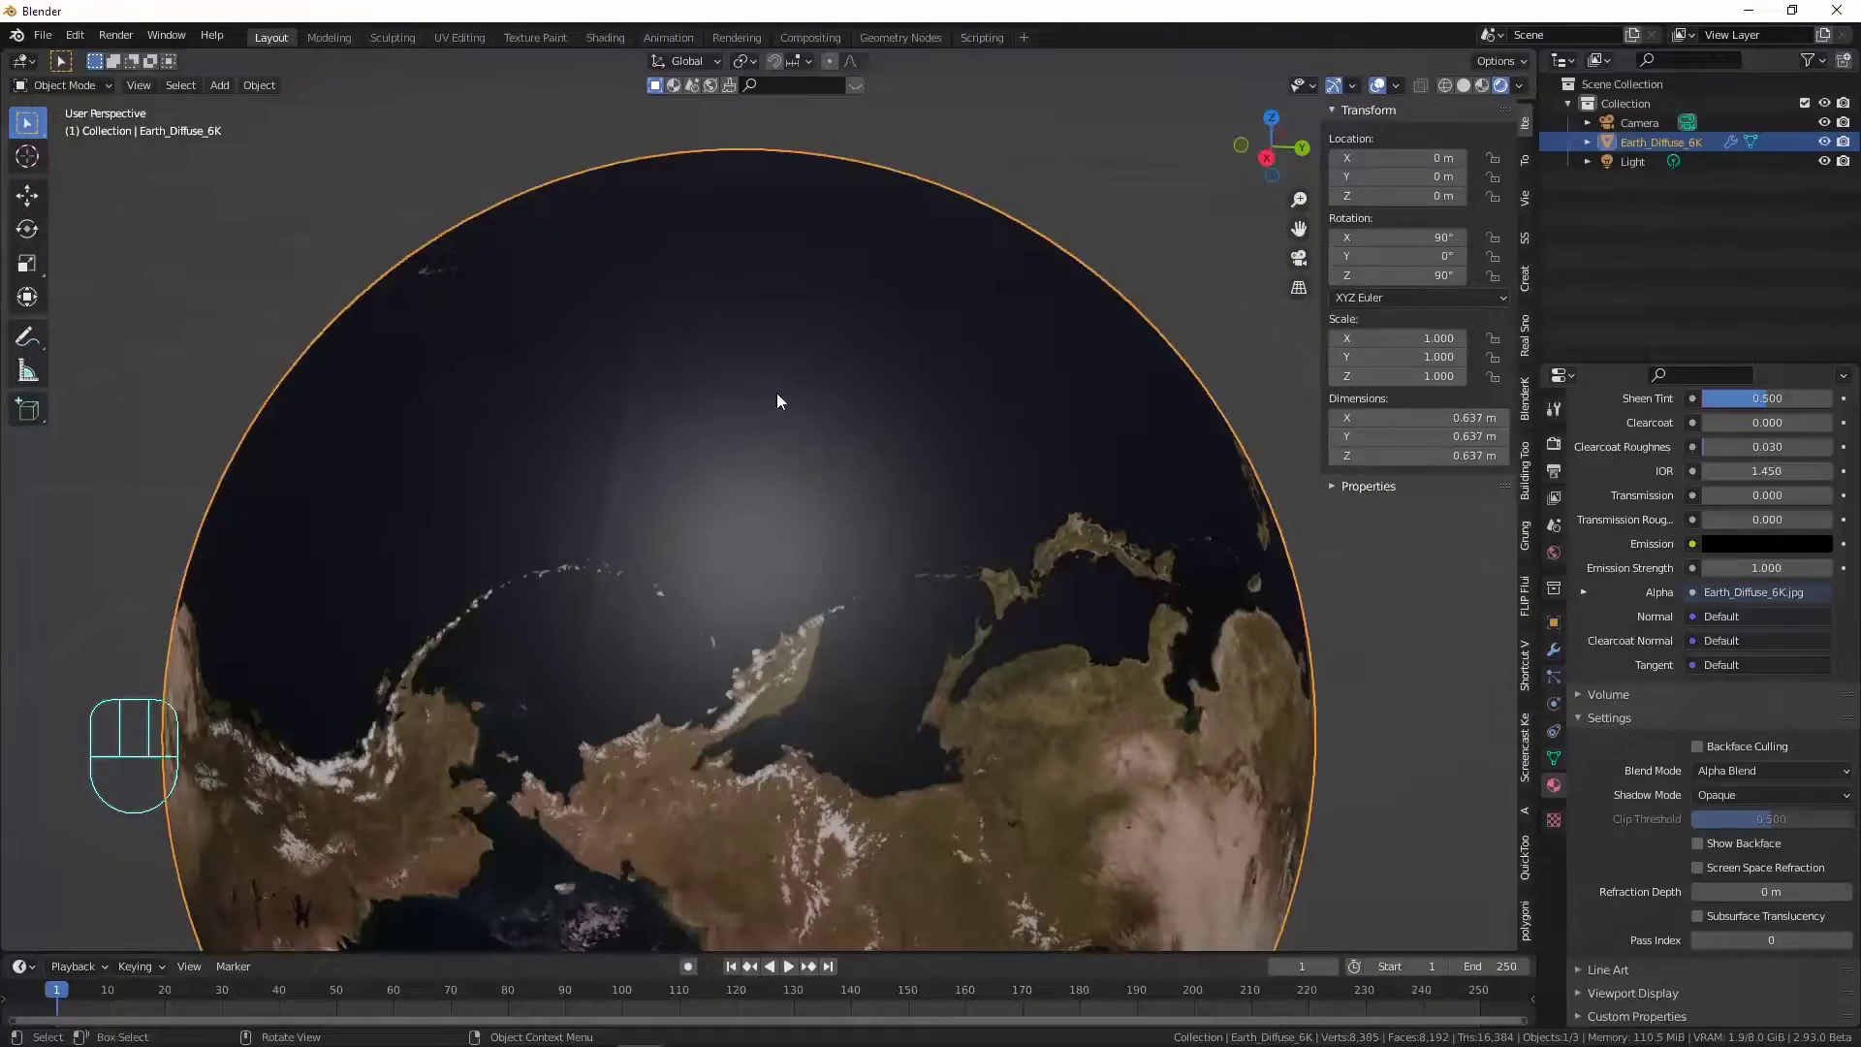
{"action": "key", "text": "Tab"}
{"action": "key", "text": "a"}
{"action": "scroll", "coordinate": [998, 267], "scroll_direction": "down", "scroll_amount": 6}
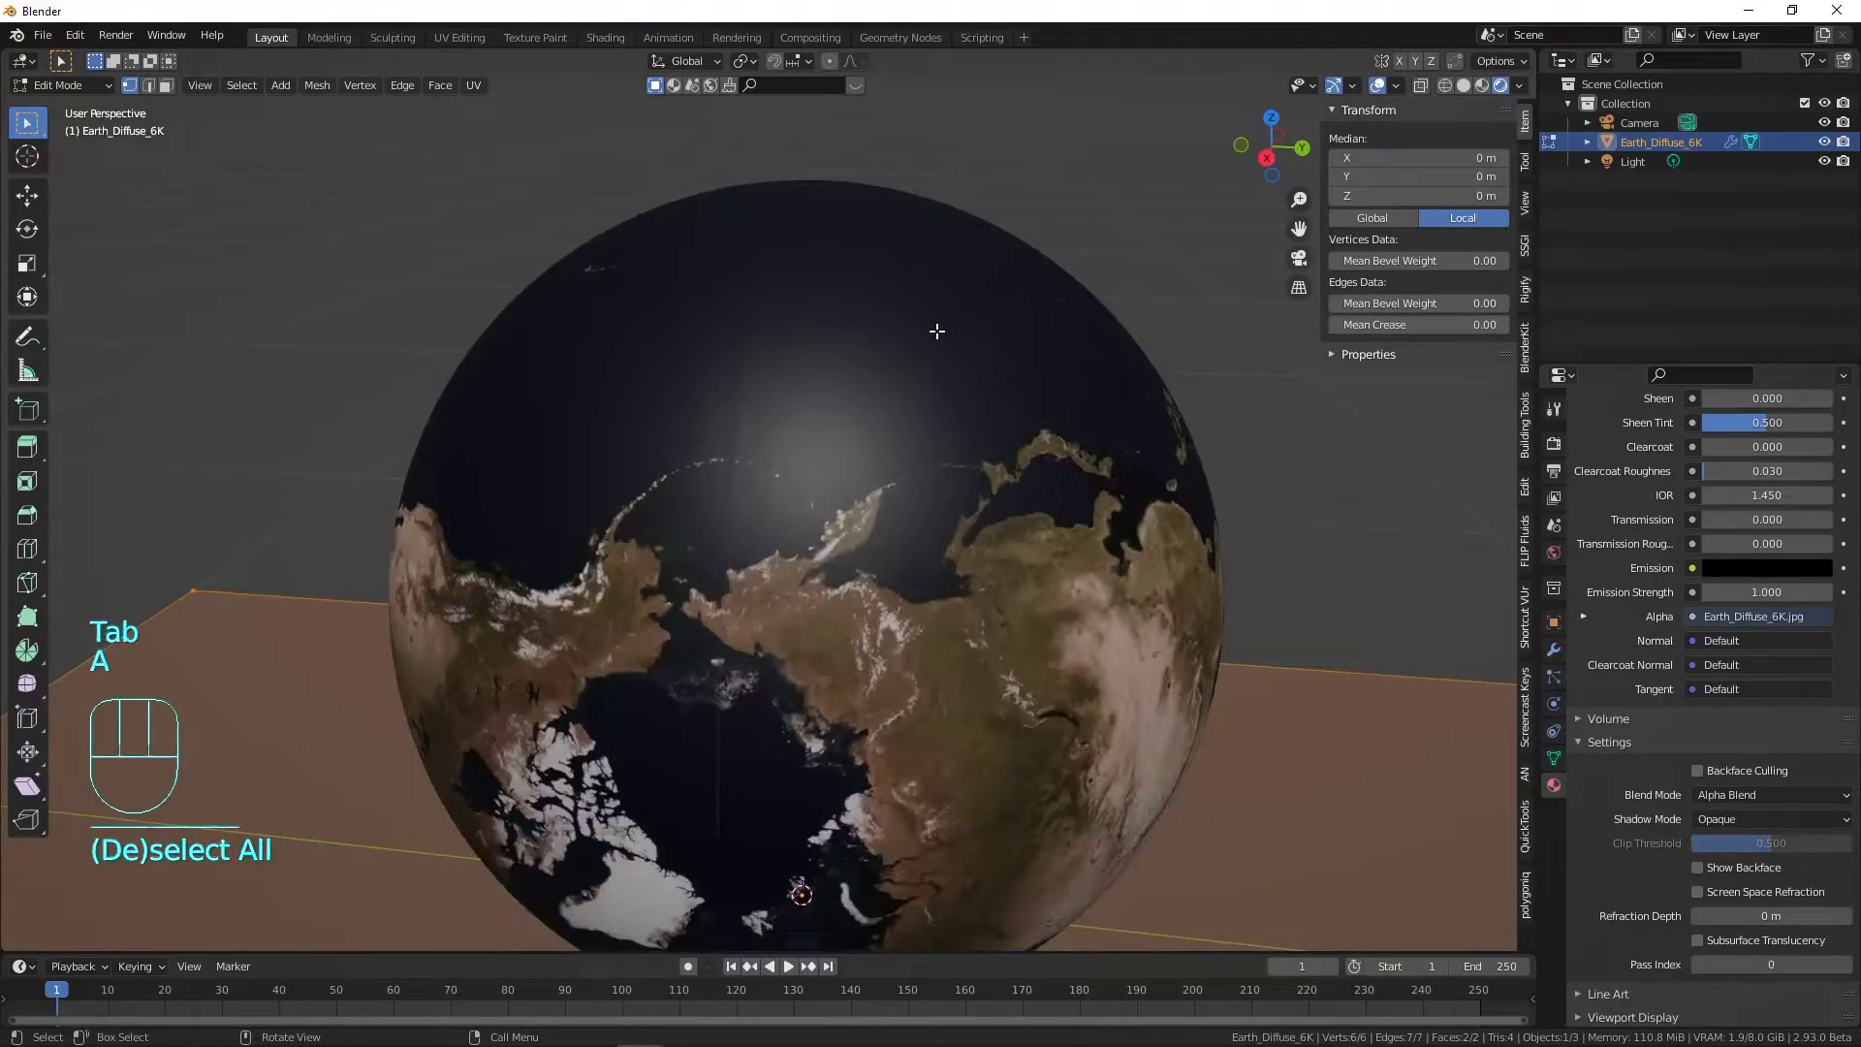
{"action": "middle_click_drag", "start_coordinate": [876, 582], "coordinate": [830, 288], "text": "shift"}
{"action": "key", "text": "Tab"}
{"action": "scroll", "coordinate": [898, 310], "scroll_direction": "up", "scroll_amount": 2}
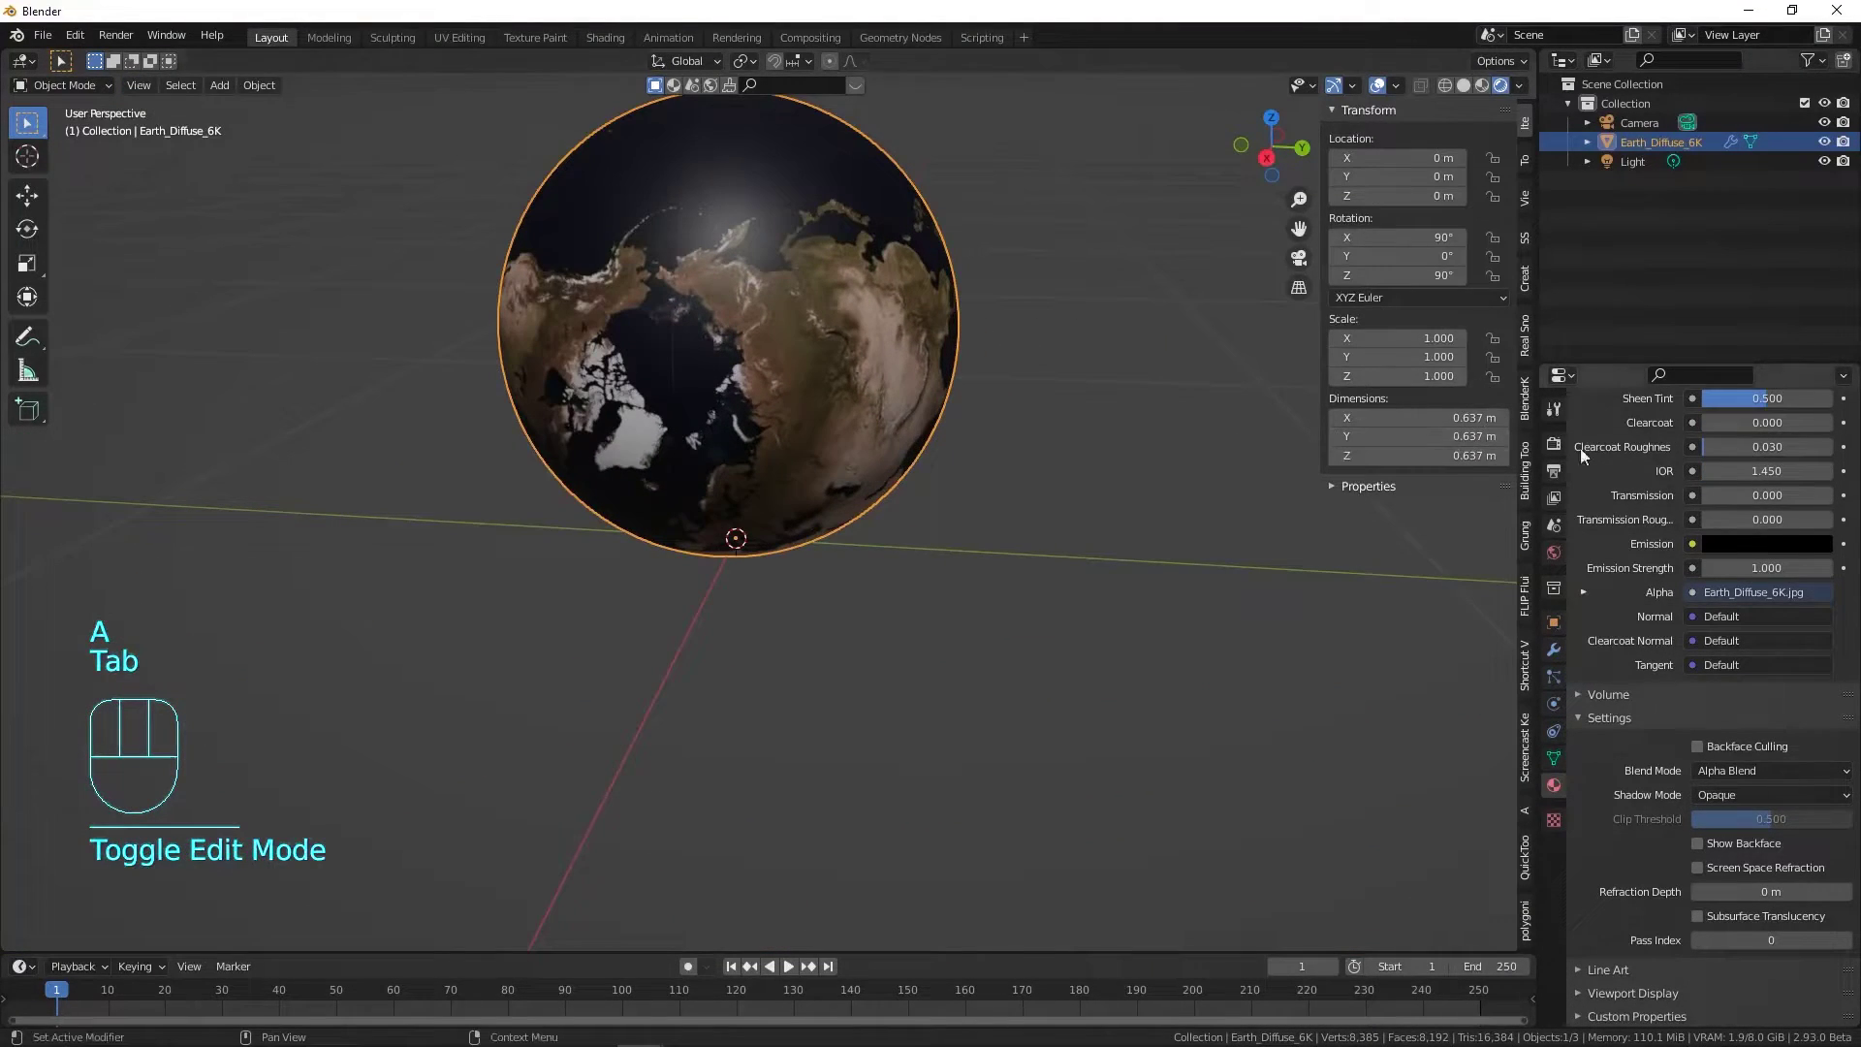
{"action": "left_click", "coordinate": [1554, 649]}
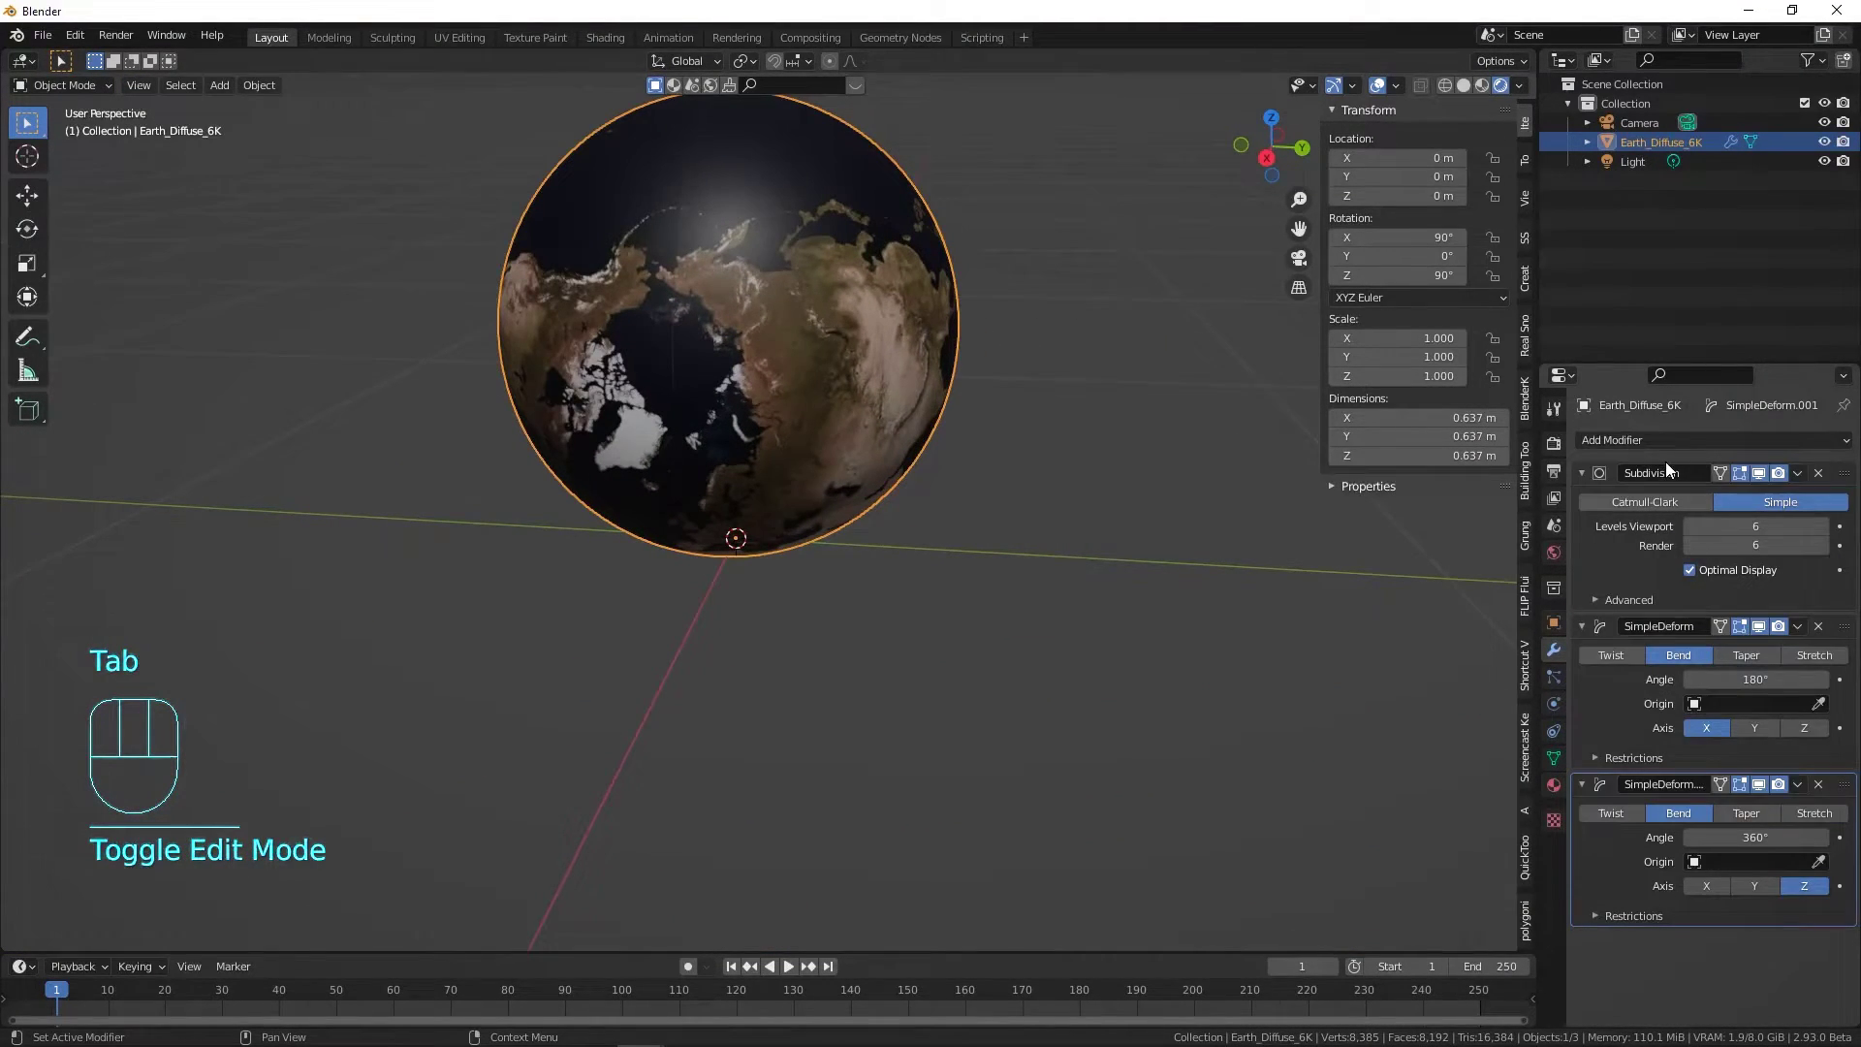
Step: Apply the level-6 Subdivision and the 180° X and 360° Z SimpleDeforms, then enter Edit Mode
{"action": "middle_click_drag", "start_coordinate": [1529, 385], "coordinate": [1551, 490], "text": "shift"}
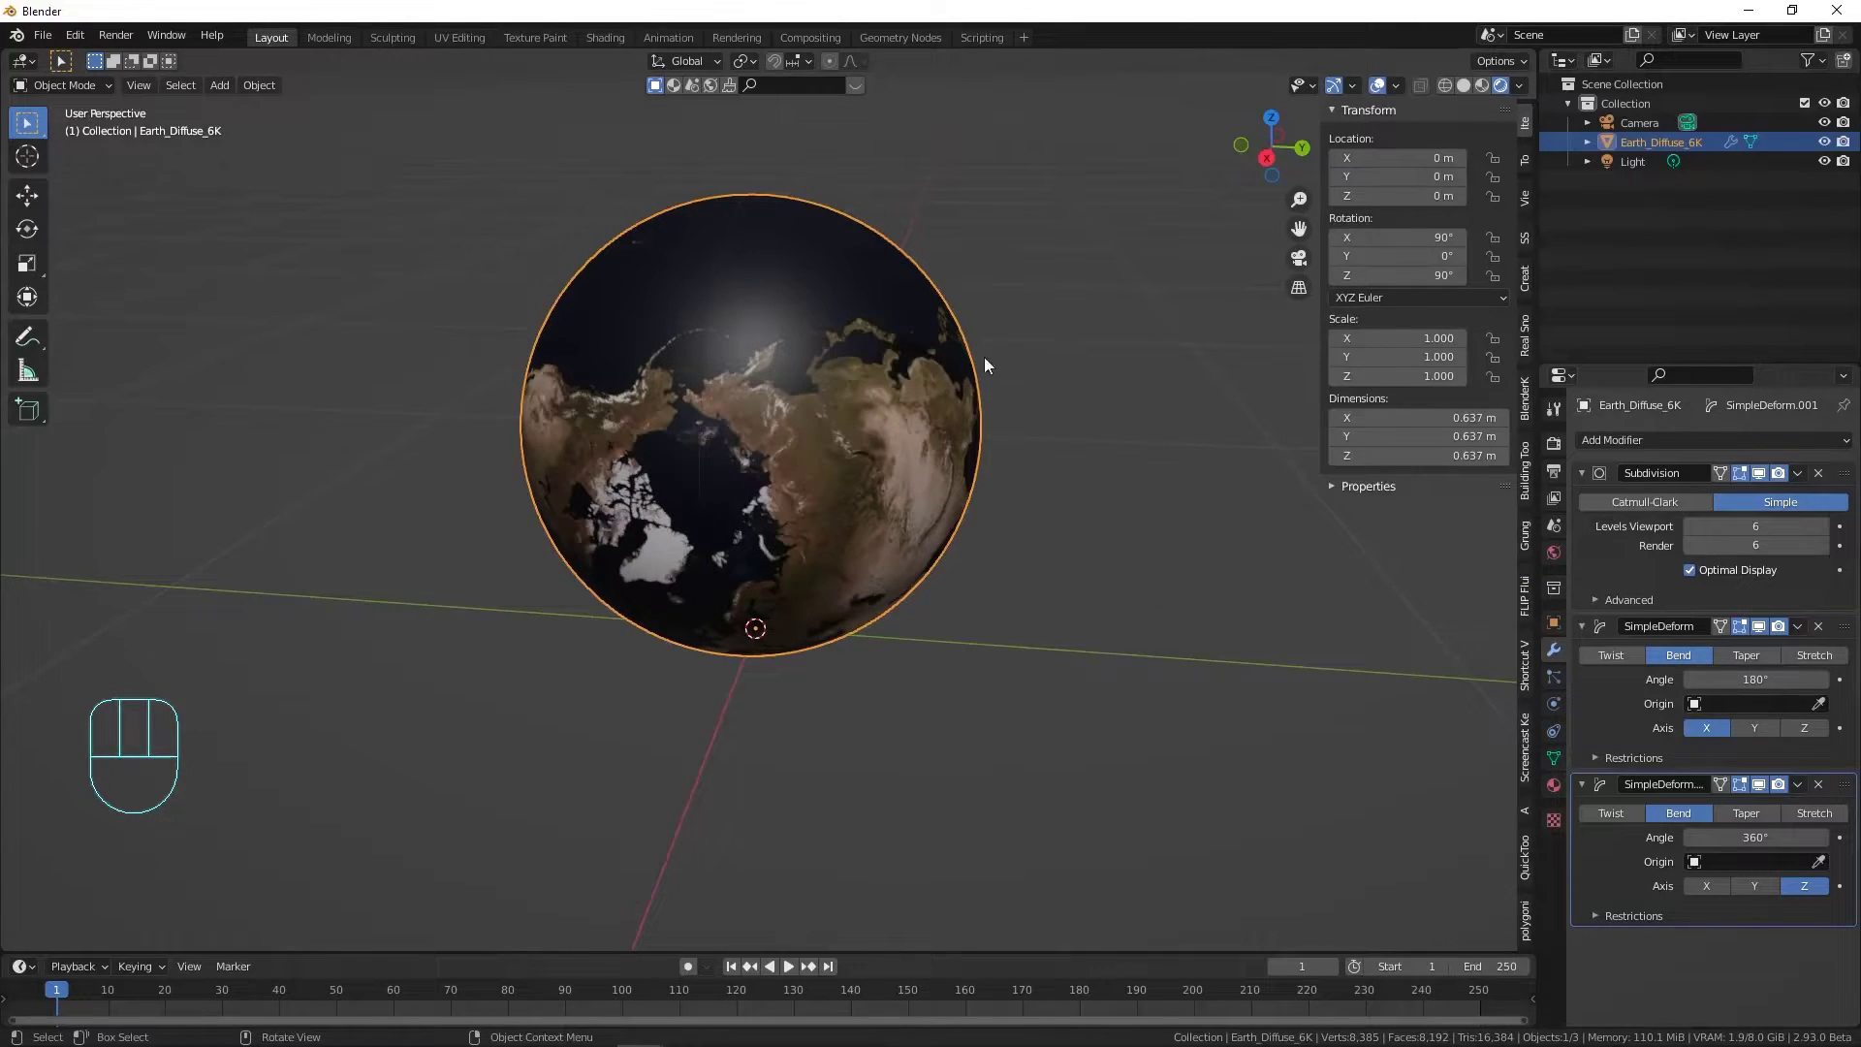
{"action": "middle_click_drag", "start_coordinate": [984, 364], "coordinate": [917, 328]}
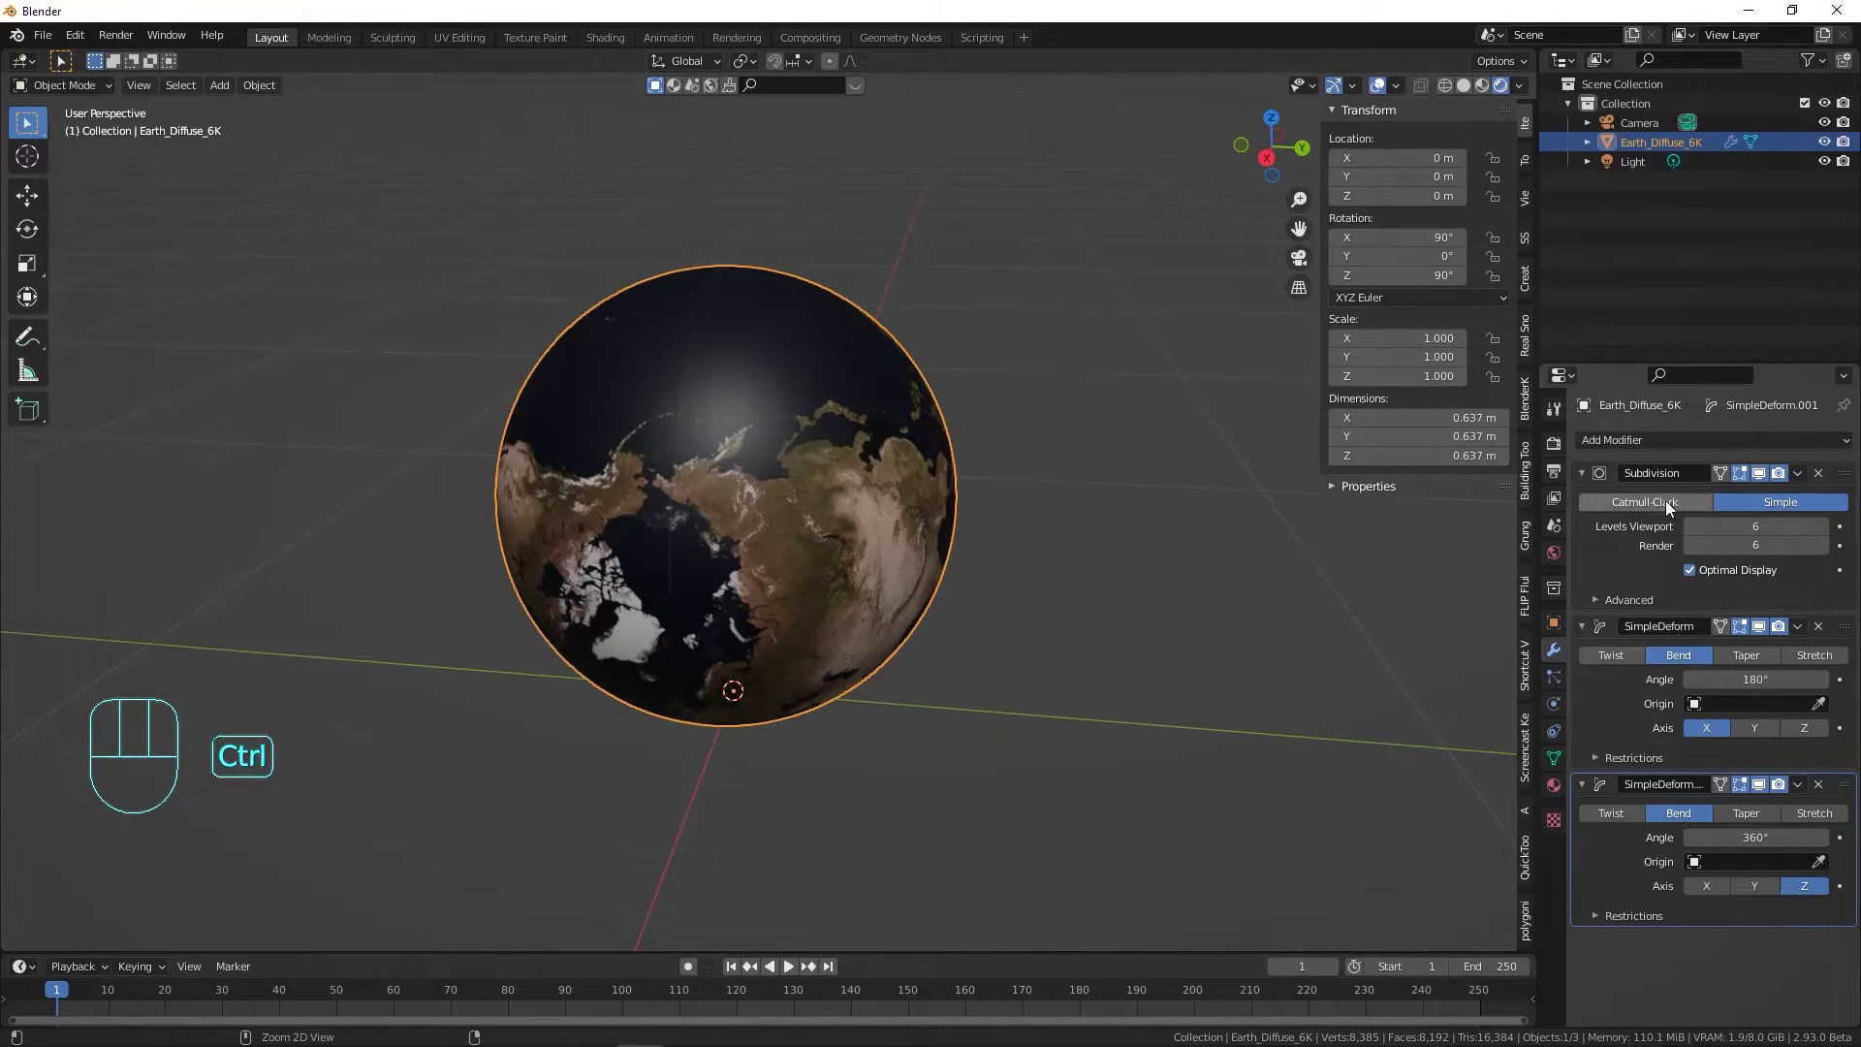
{"action": "key", "text": "ctrl+a"}
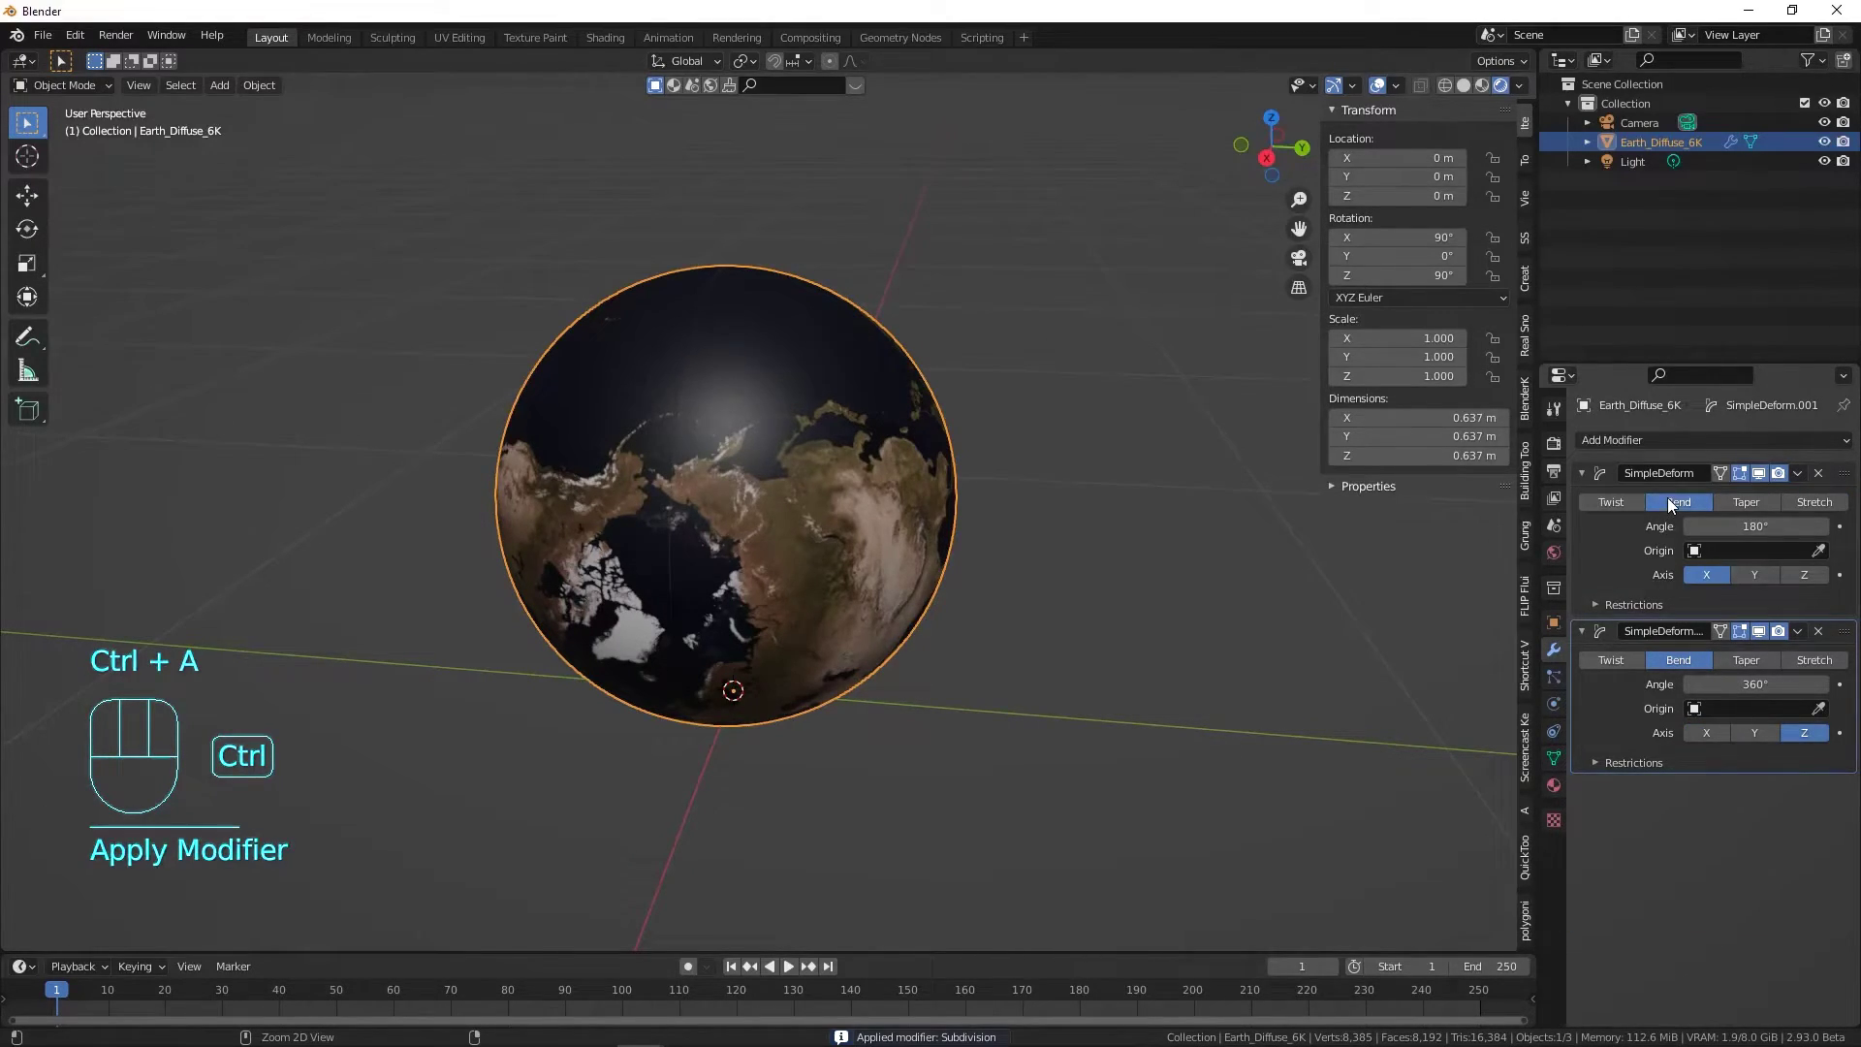
{"action": "key", "text": "ctrl+a"}
{"action": "key", "text": "ctrl+a"}
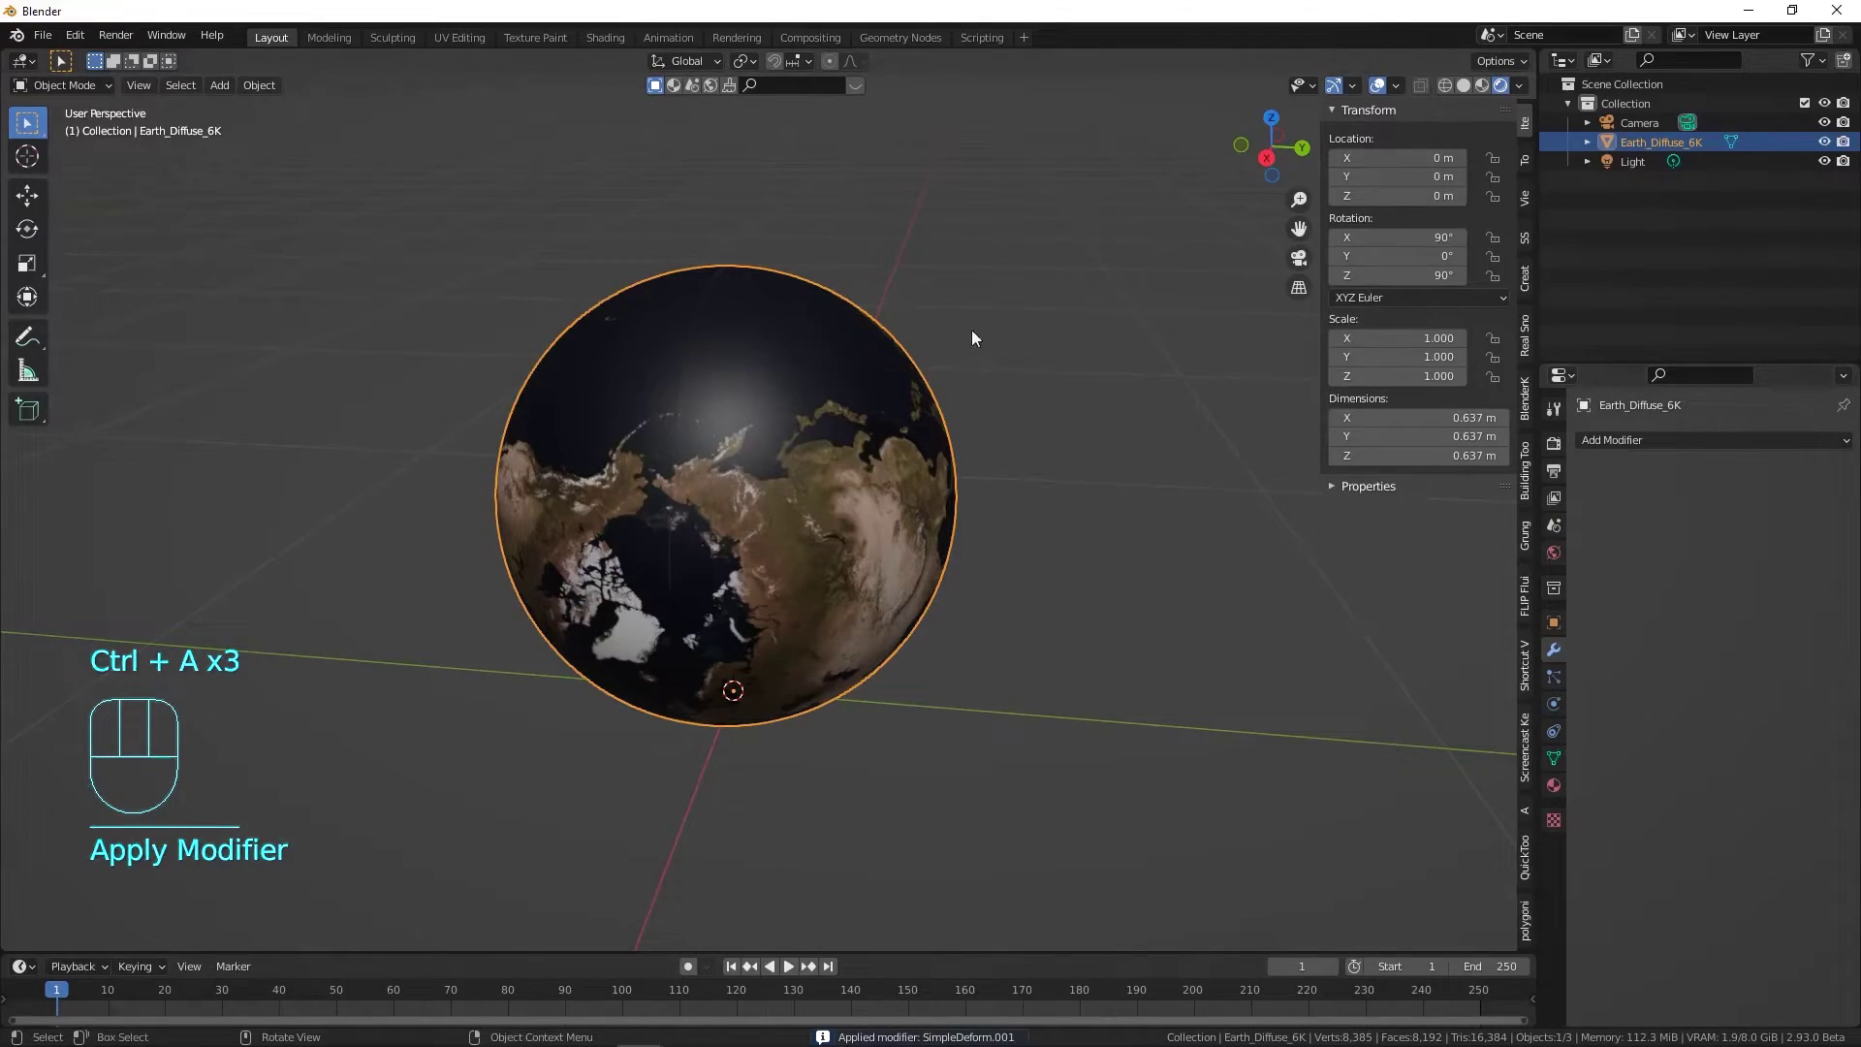
{"action": "key", "text": "Tab"}
{"action": "middle_click_drag", "start_coordinate": [959, 329], "coordinate": [839, 381]}
{"action": "scroll", "coordinate": [778, 331], "scroll_direction": "up", "scroll_amount": 4}
{"action": "middle_click_drag", "start_coordinate": [955, 476], "coordinate": [873, 346]}
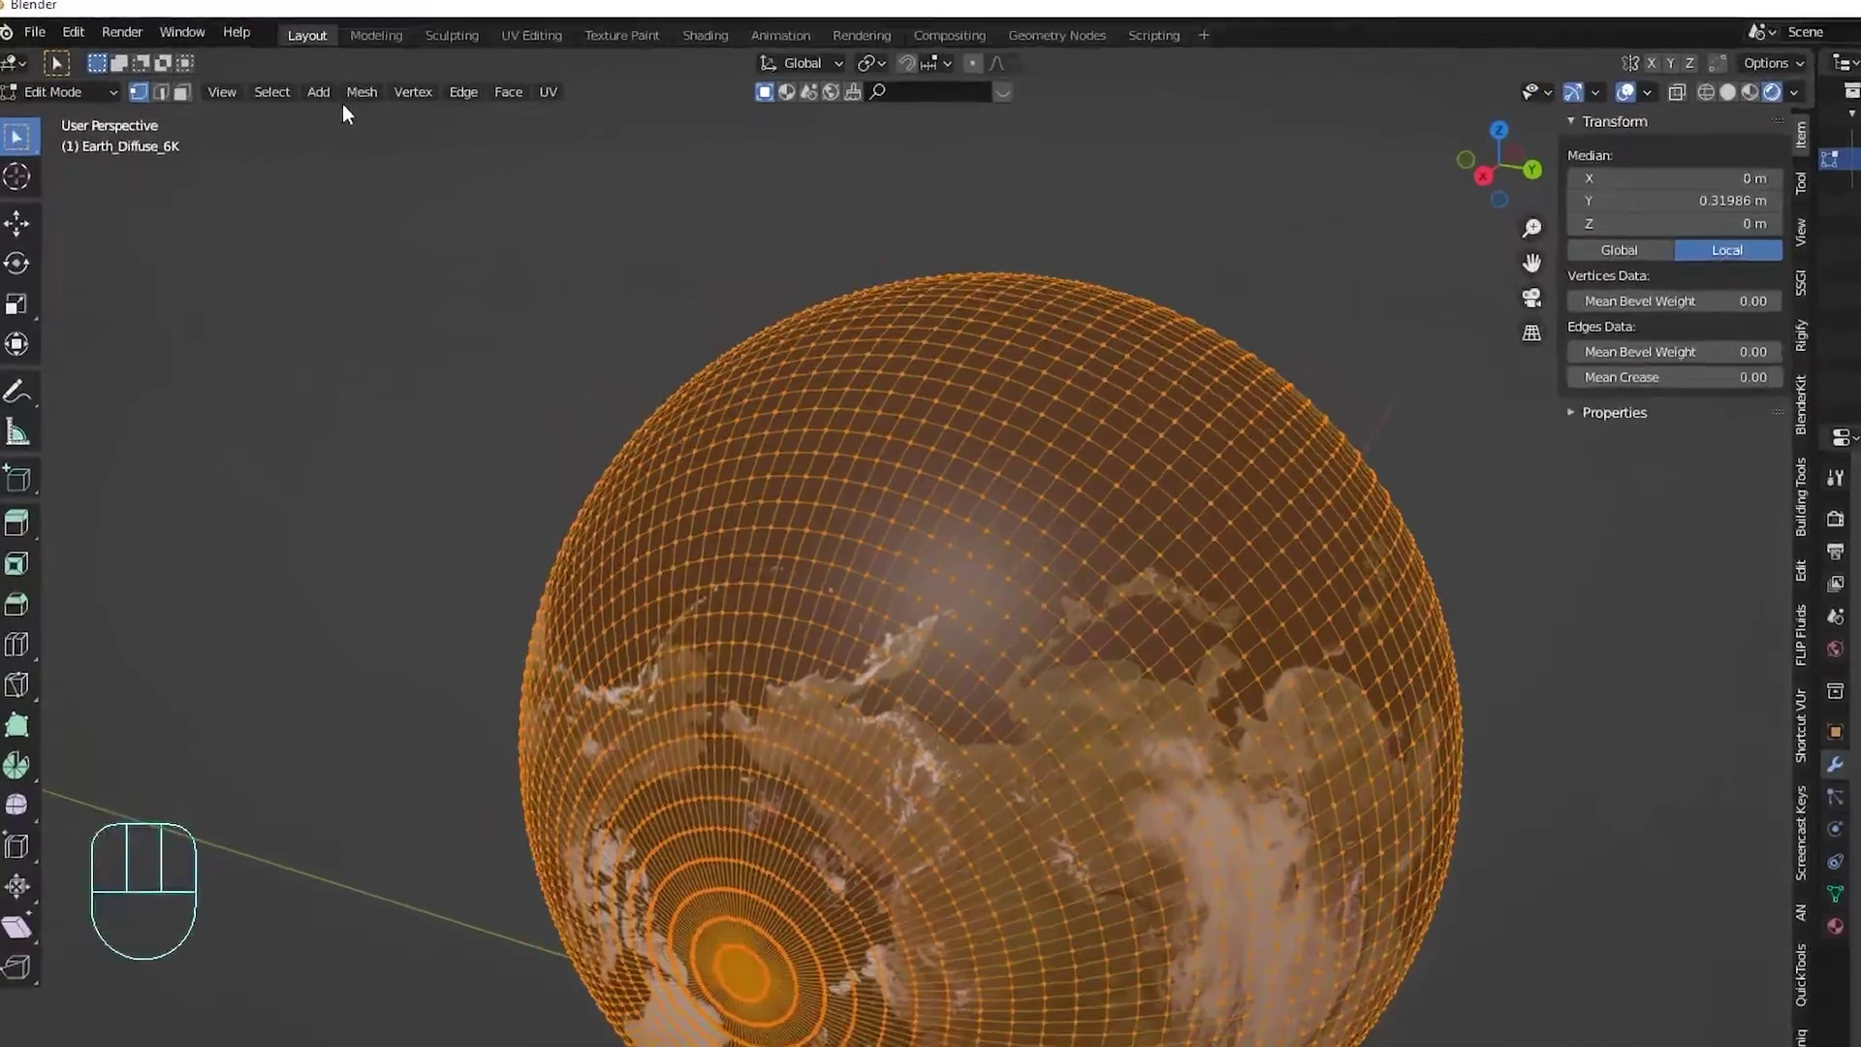
Step: Run Merge by Distance on the globe mesh, welding duplicates down to 8,066 vertices
{"action": "left_click", "coordinate": [317, 86]}
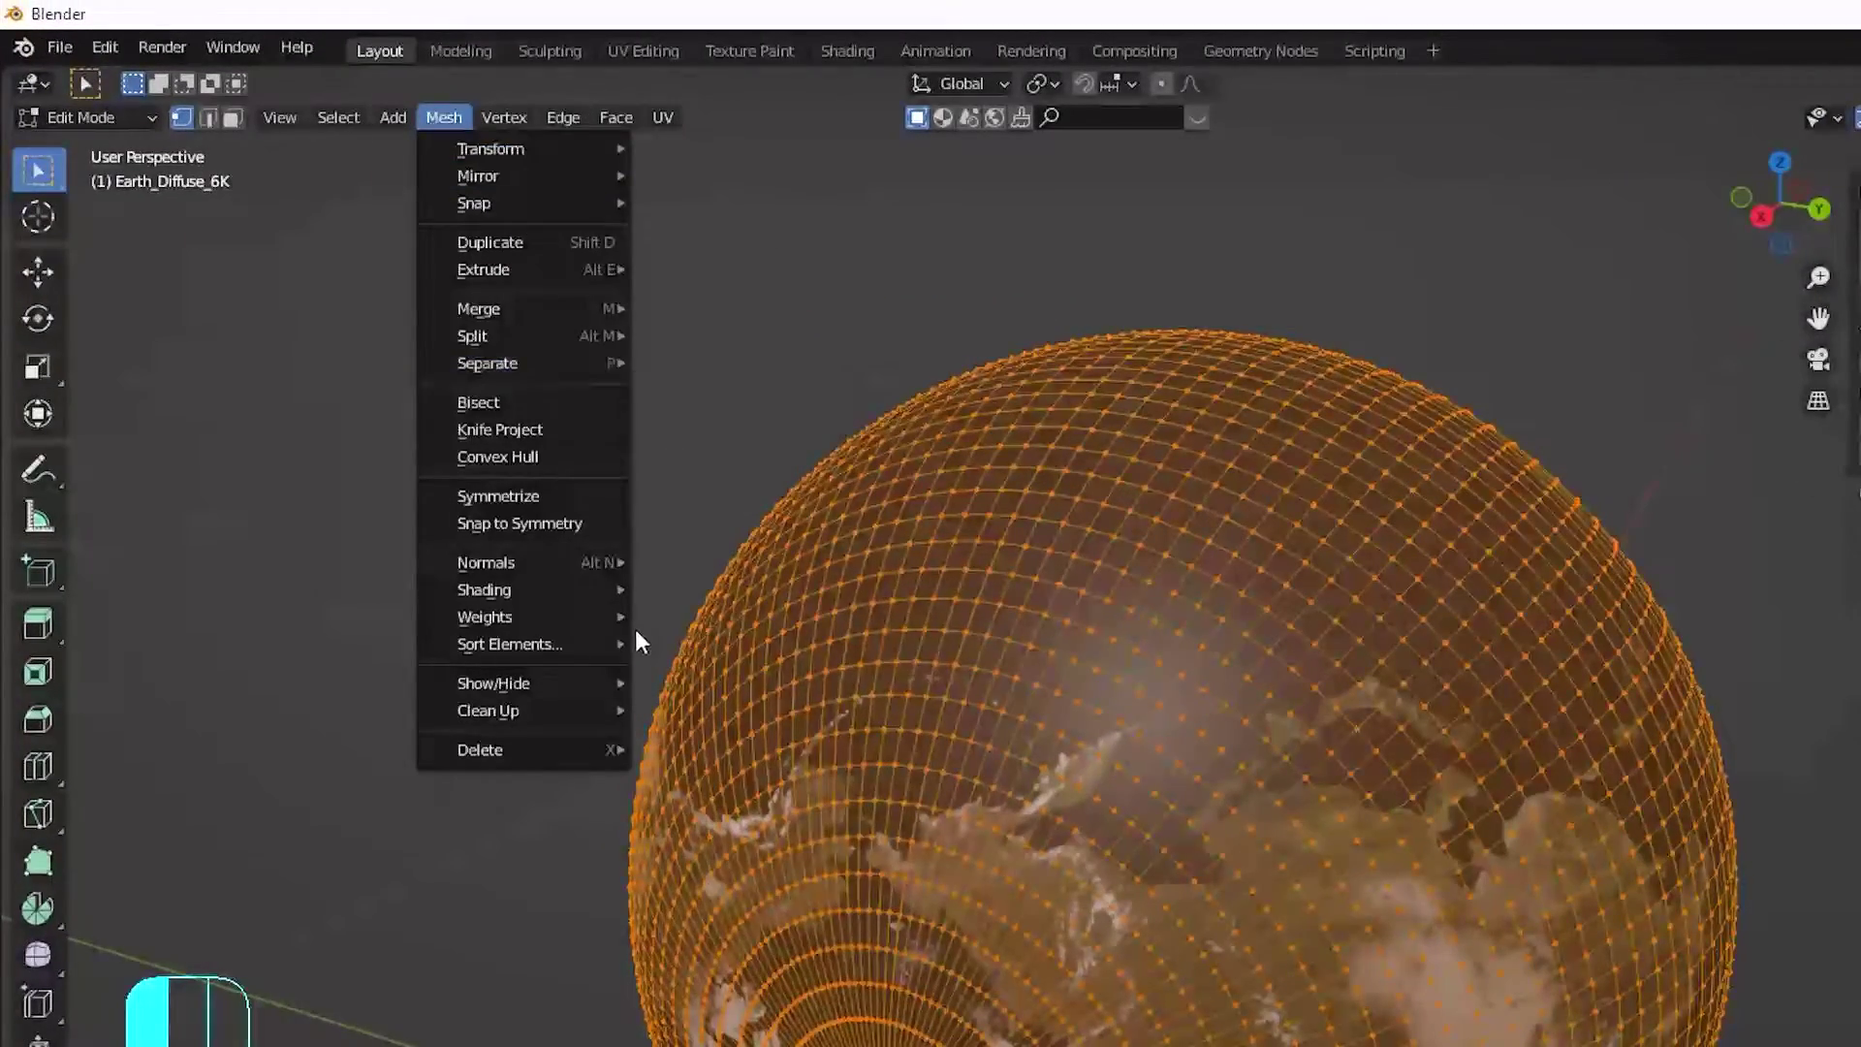
{"action": "mouse_move", "coordinate": [551, 711]}
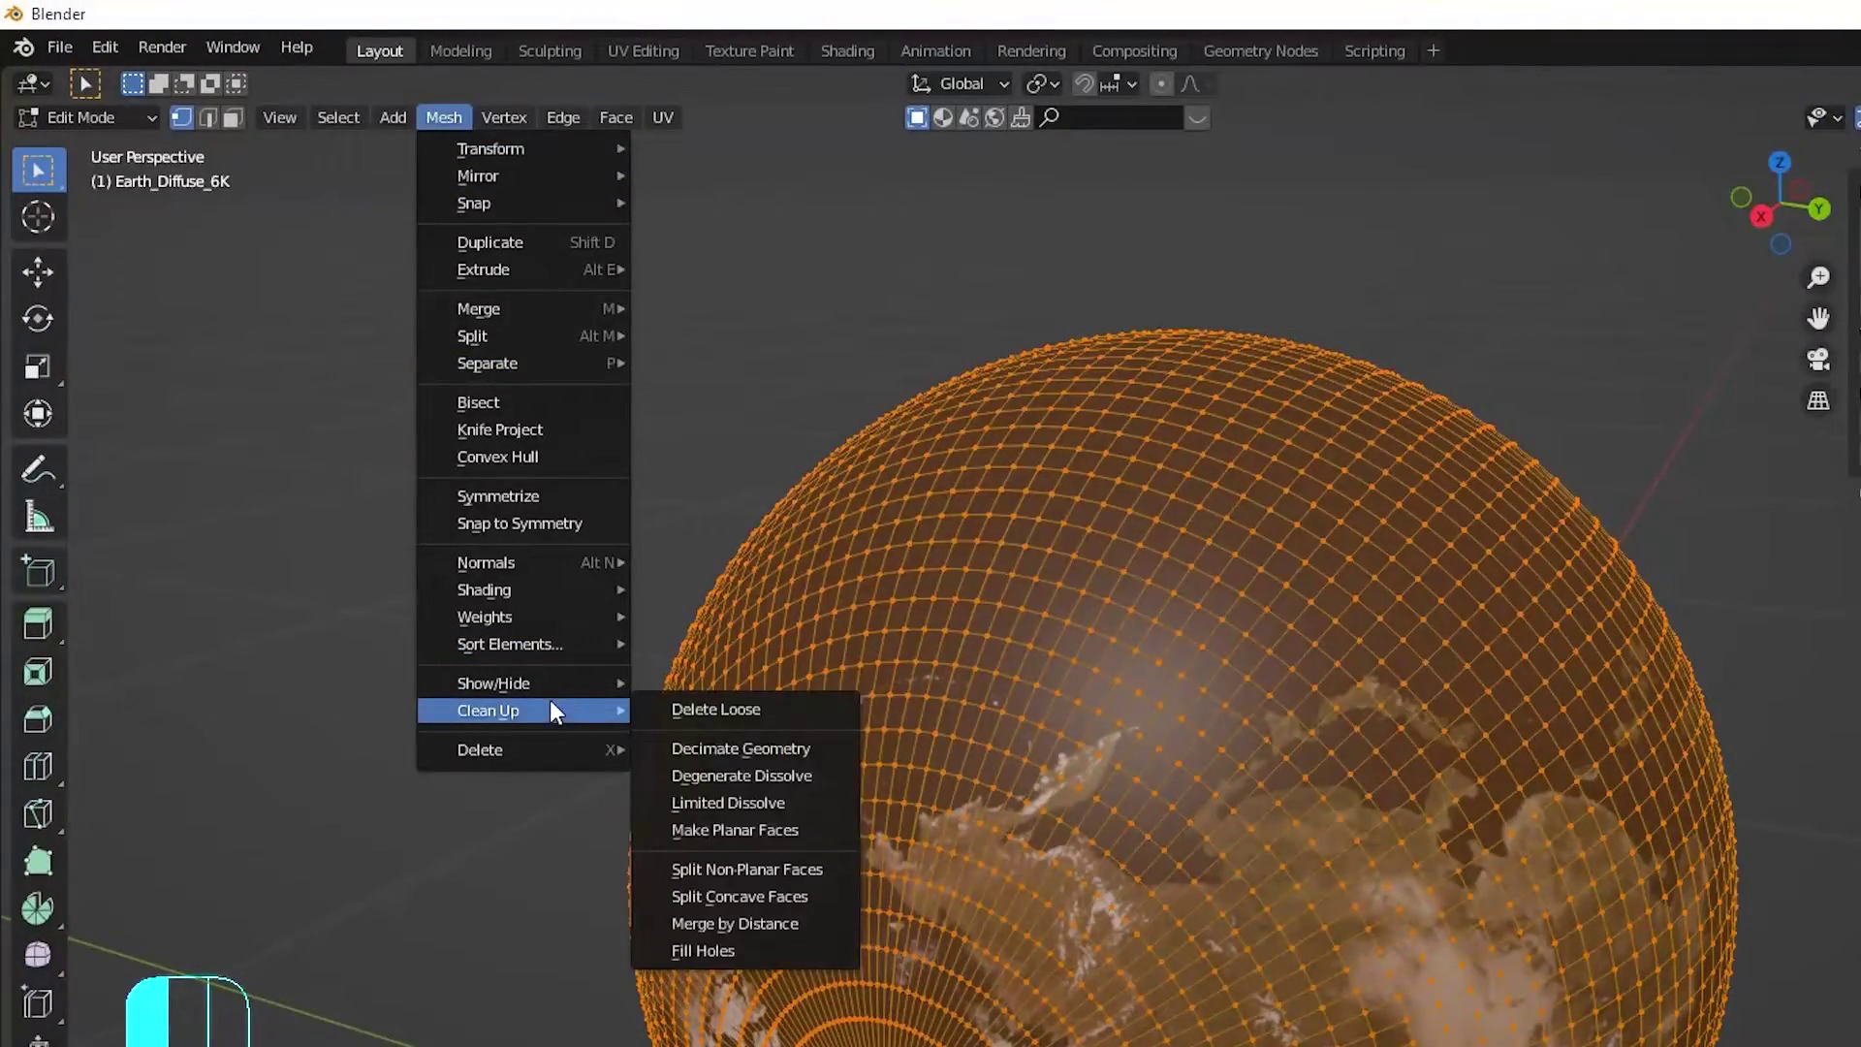
{"action": "left_click", "coordinate": [773, 920]}
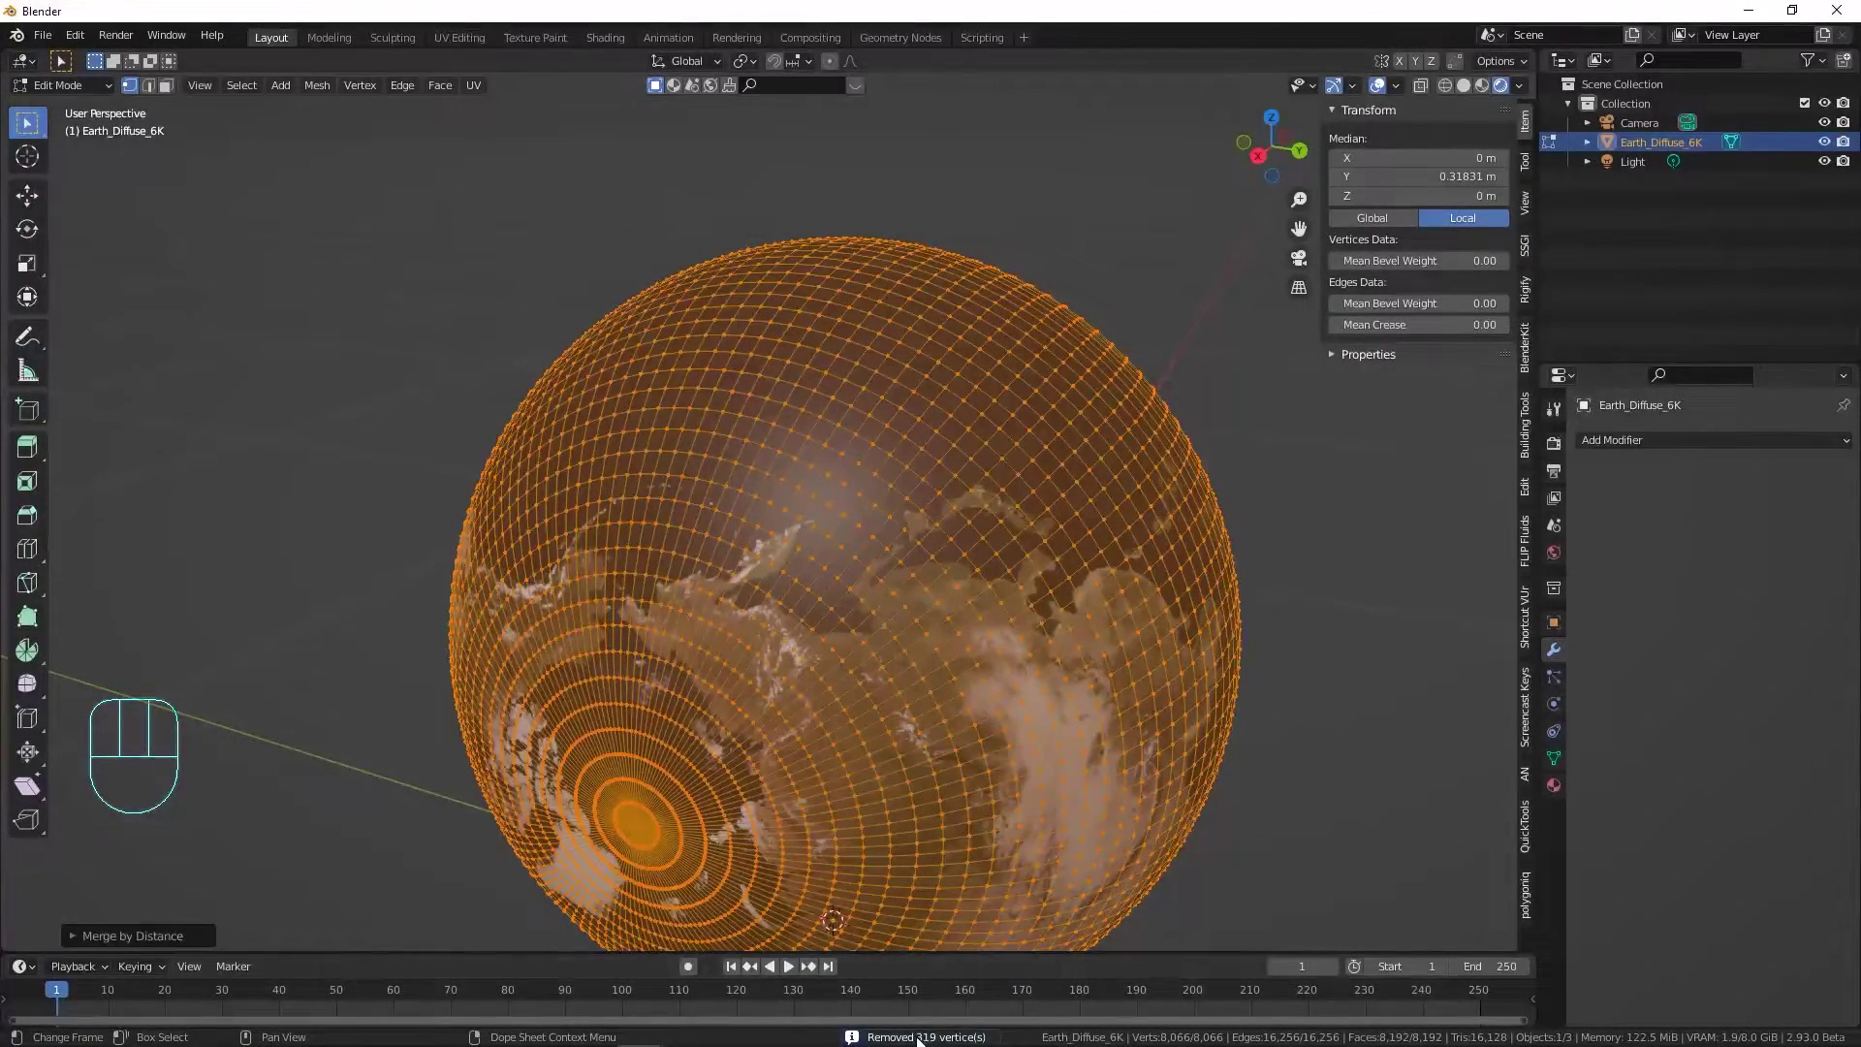
{"action": "middle_click_drag", "start_coordinate": [810, 456], "coordinate": [965, 387]}
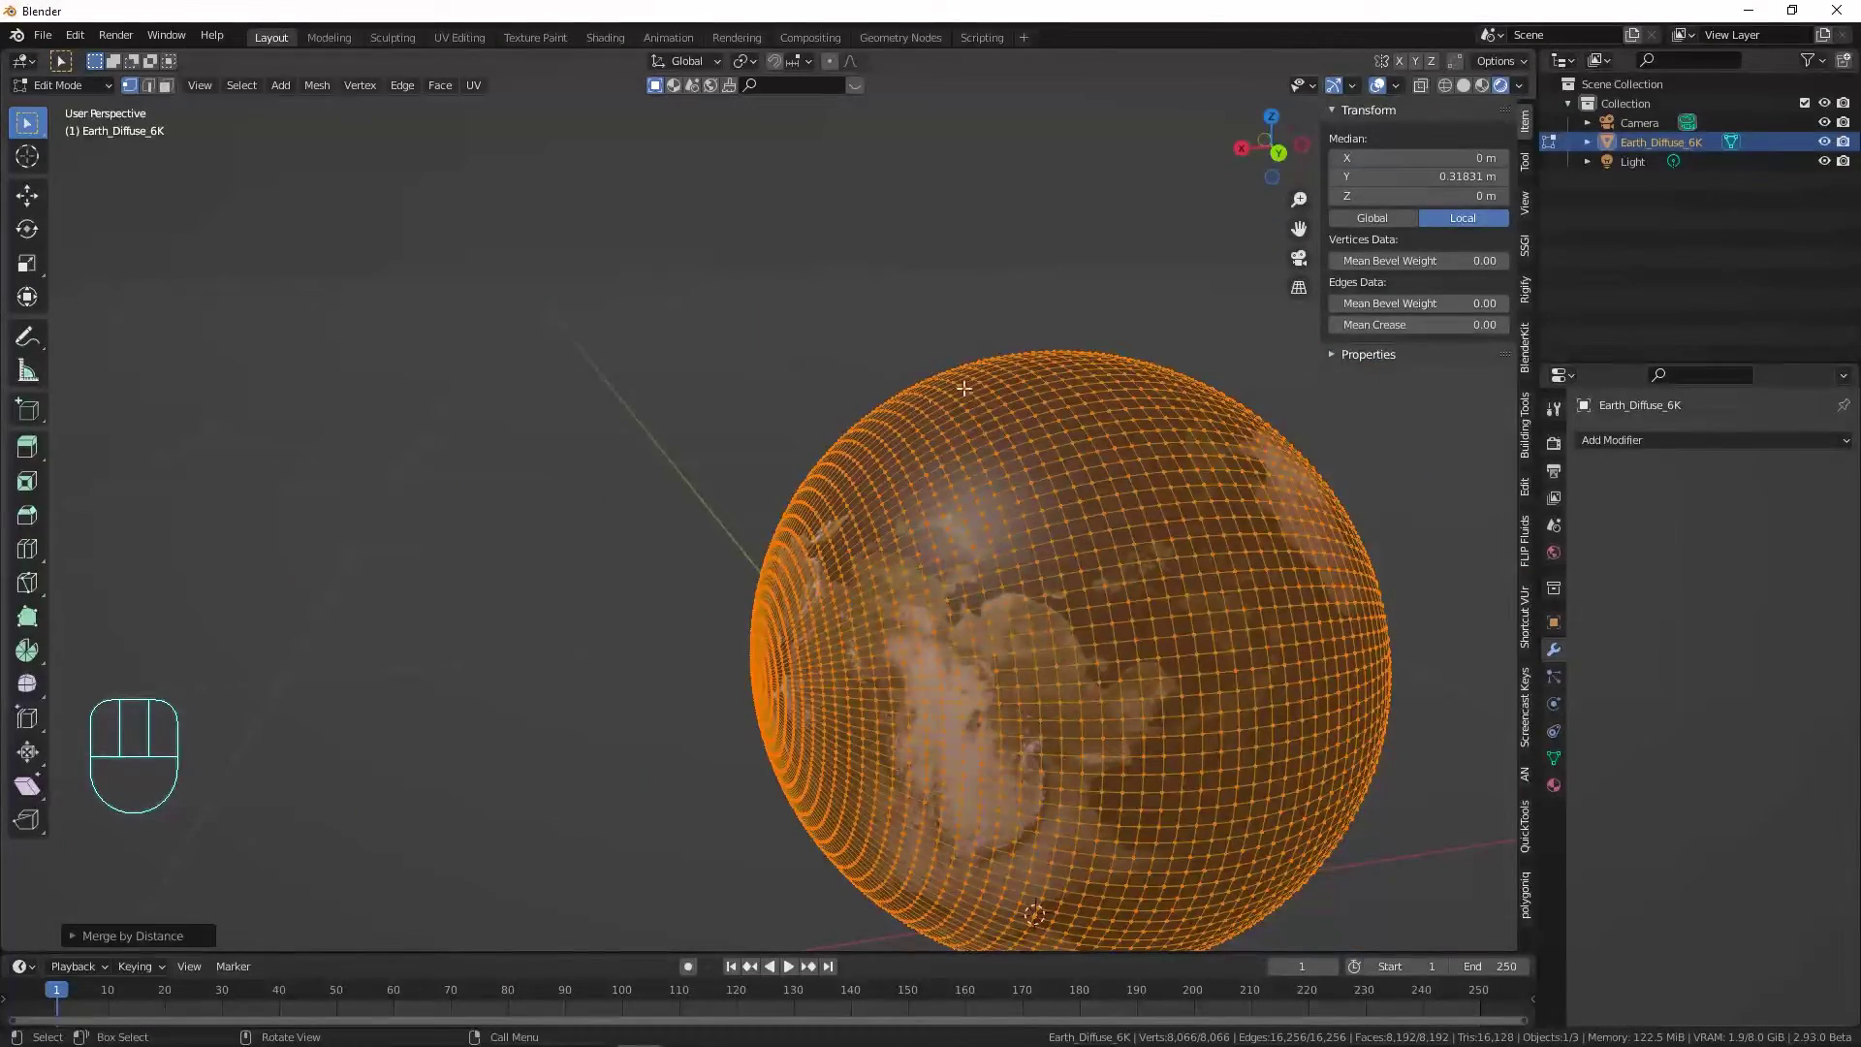
{"action": "middle_click_drag", "start_coordinate": [996, 480], "coordinate": [839, 614]}
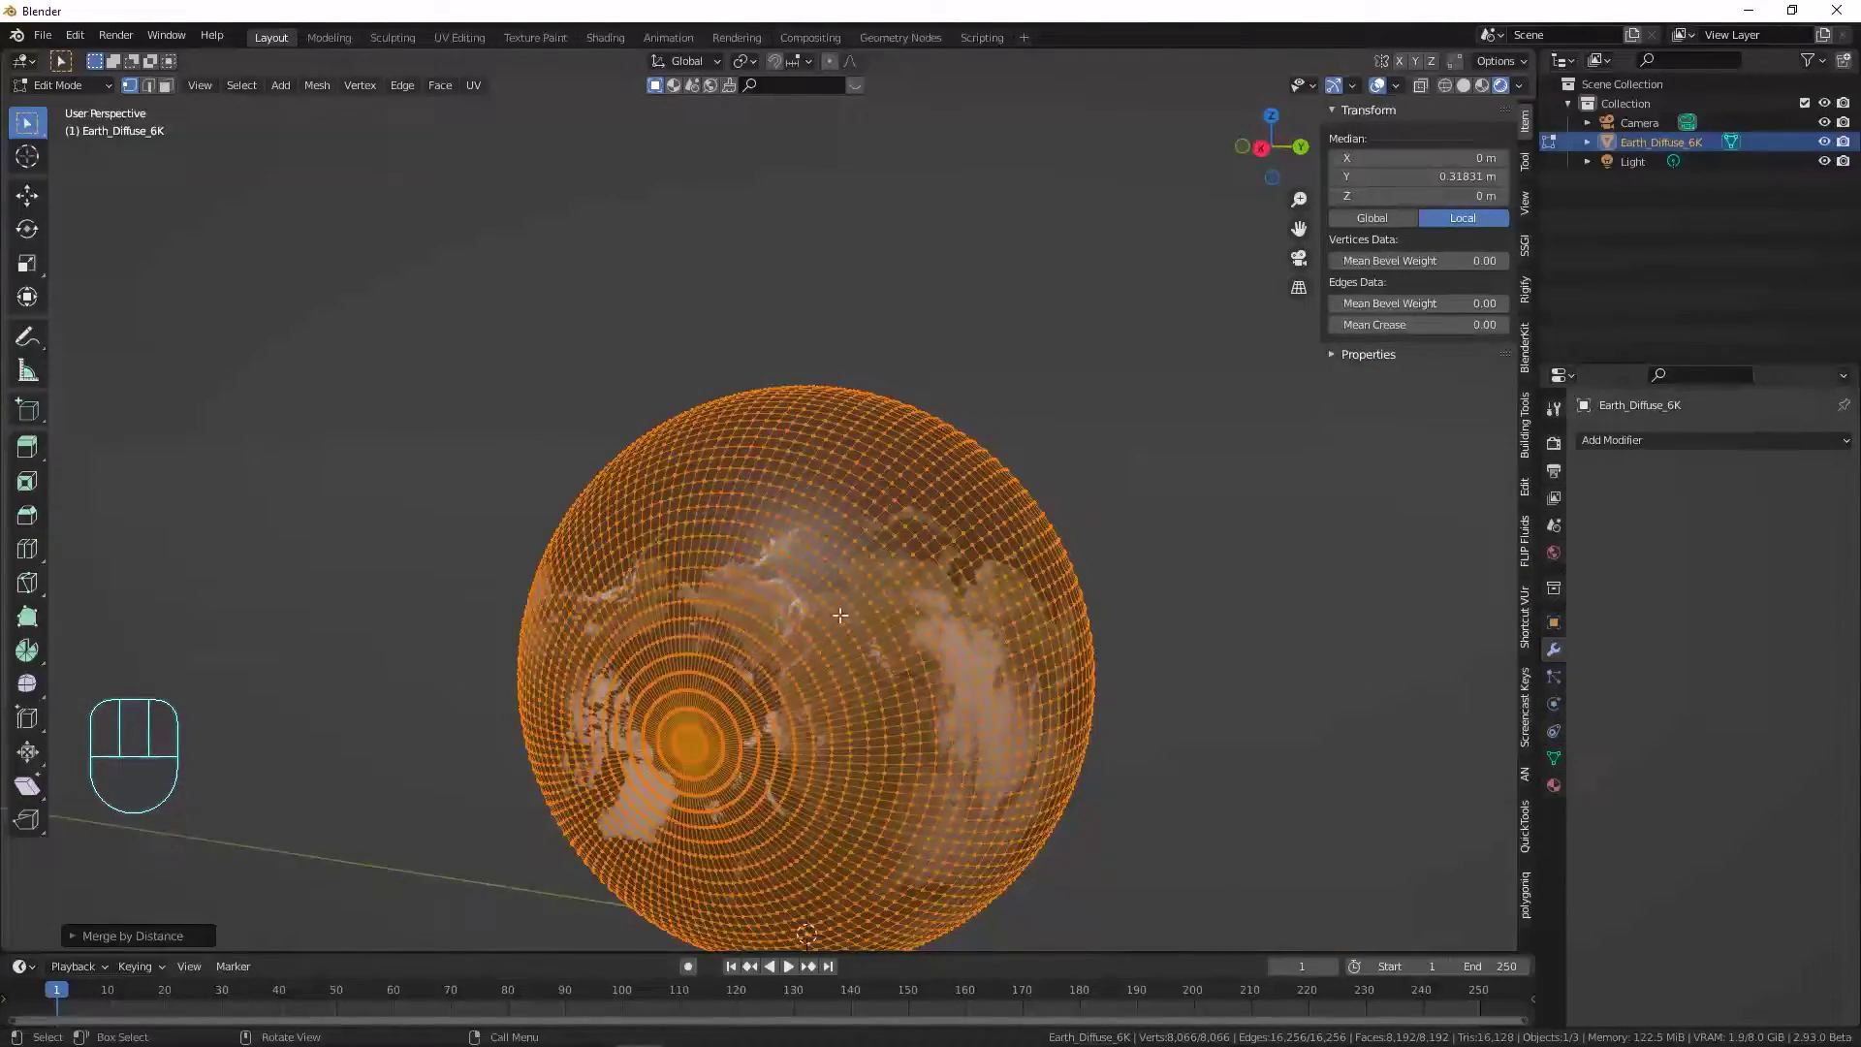
Step: Return to Object Mode to inspect the globe, then re-enter Edit Mode with all geometry selected
{"action": "key", "text": "Tab"}
{"action": "scroll", "coordinate": [754, 471], "scroll_direction": "up", "scroll_amount": 4}
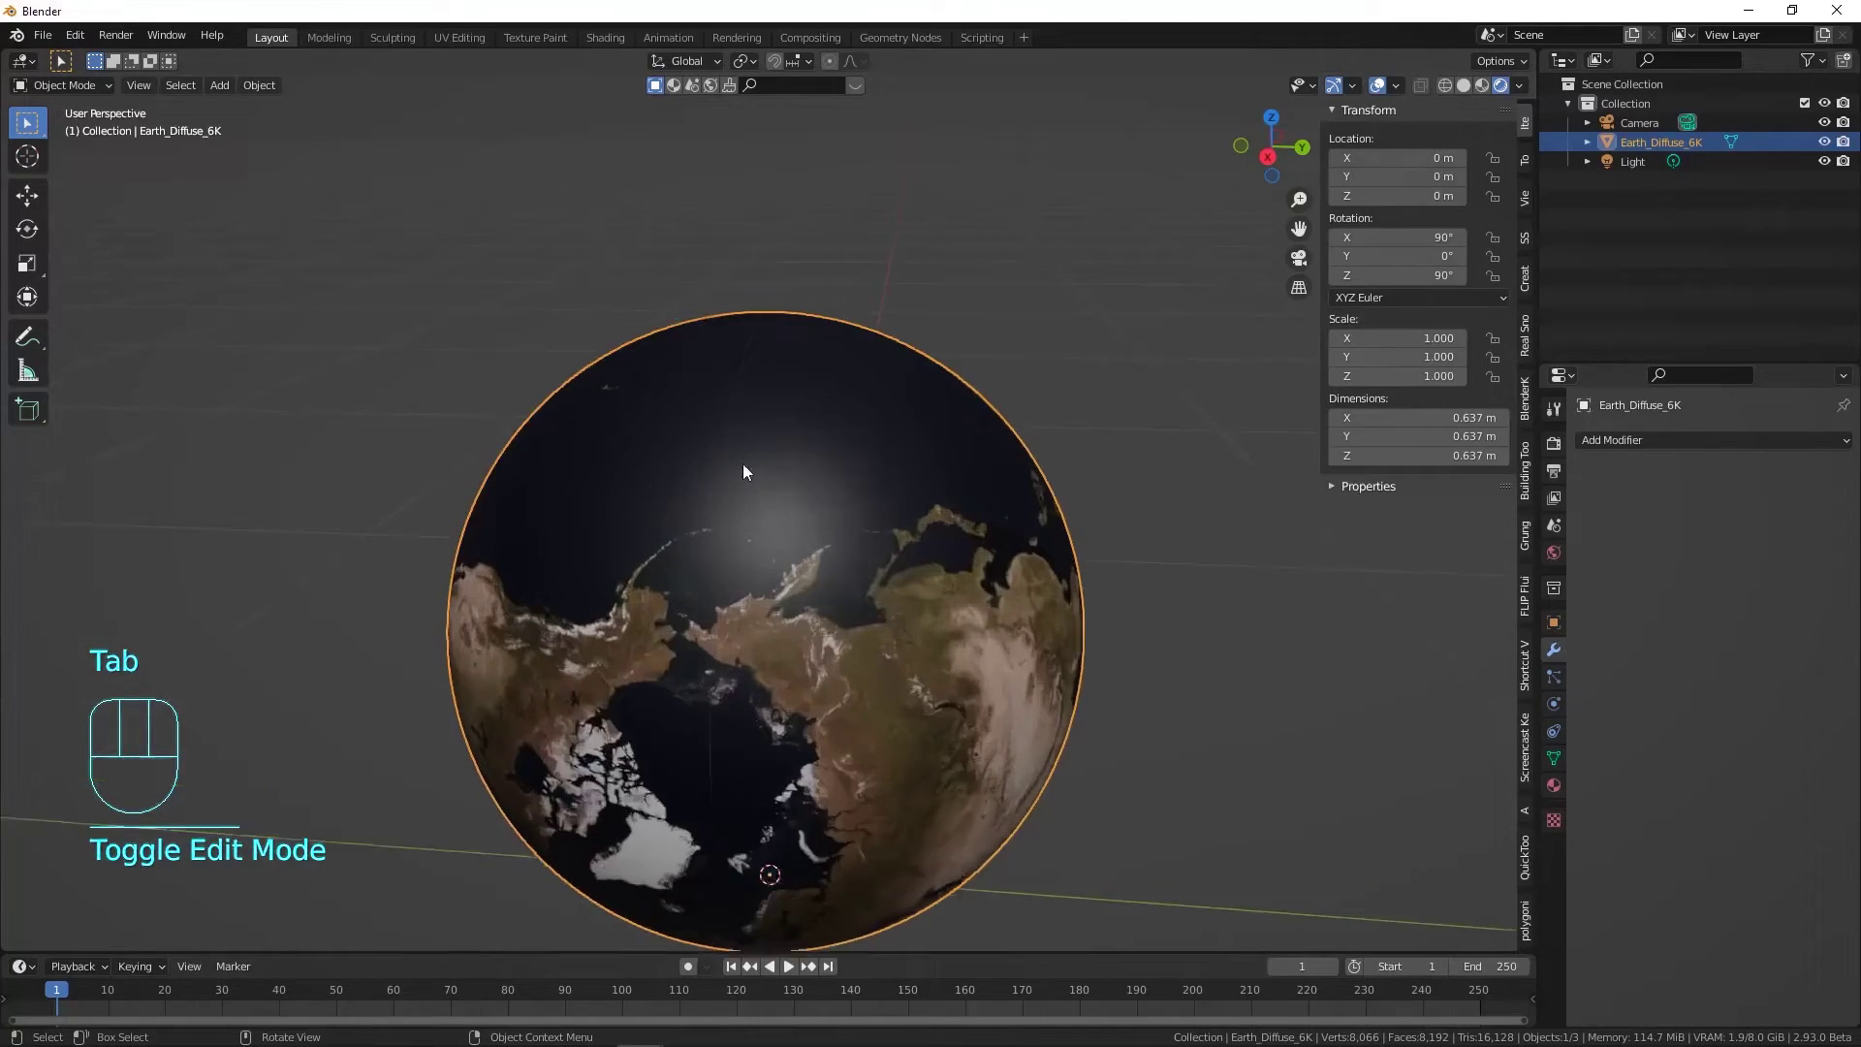
{"action": "middle_click_drag", "start_coordinate": [742, 463], "coordinate": [831, 428]}
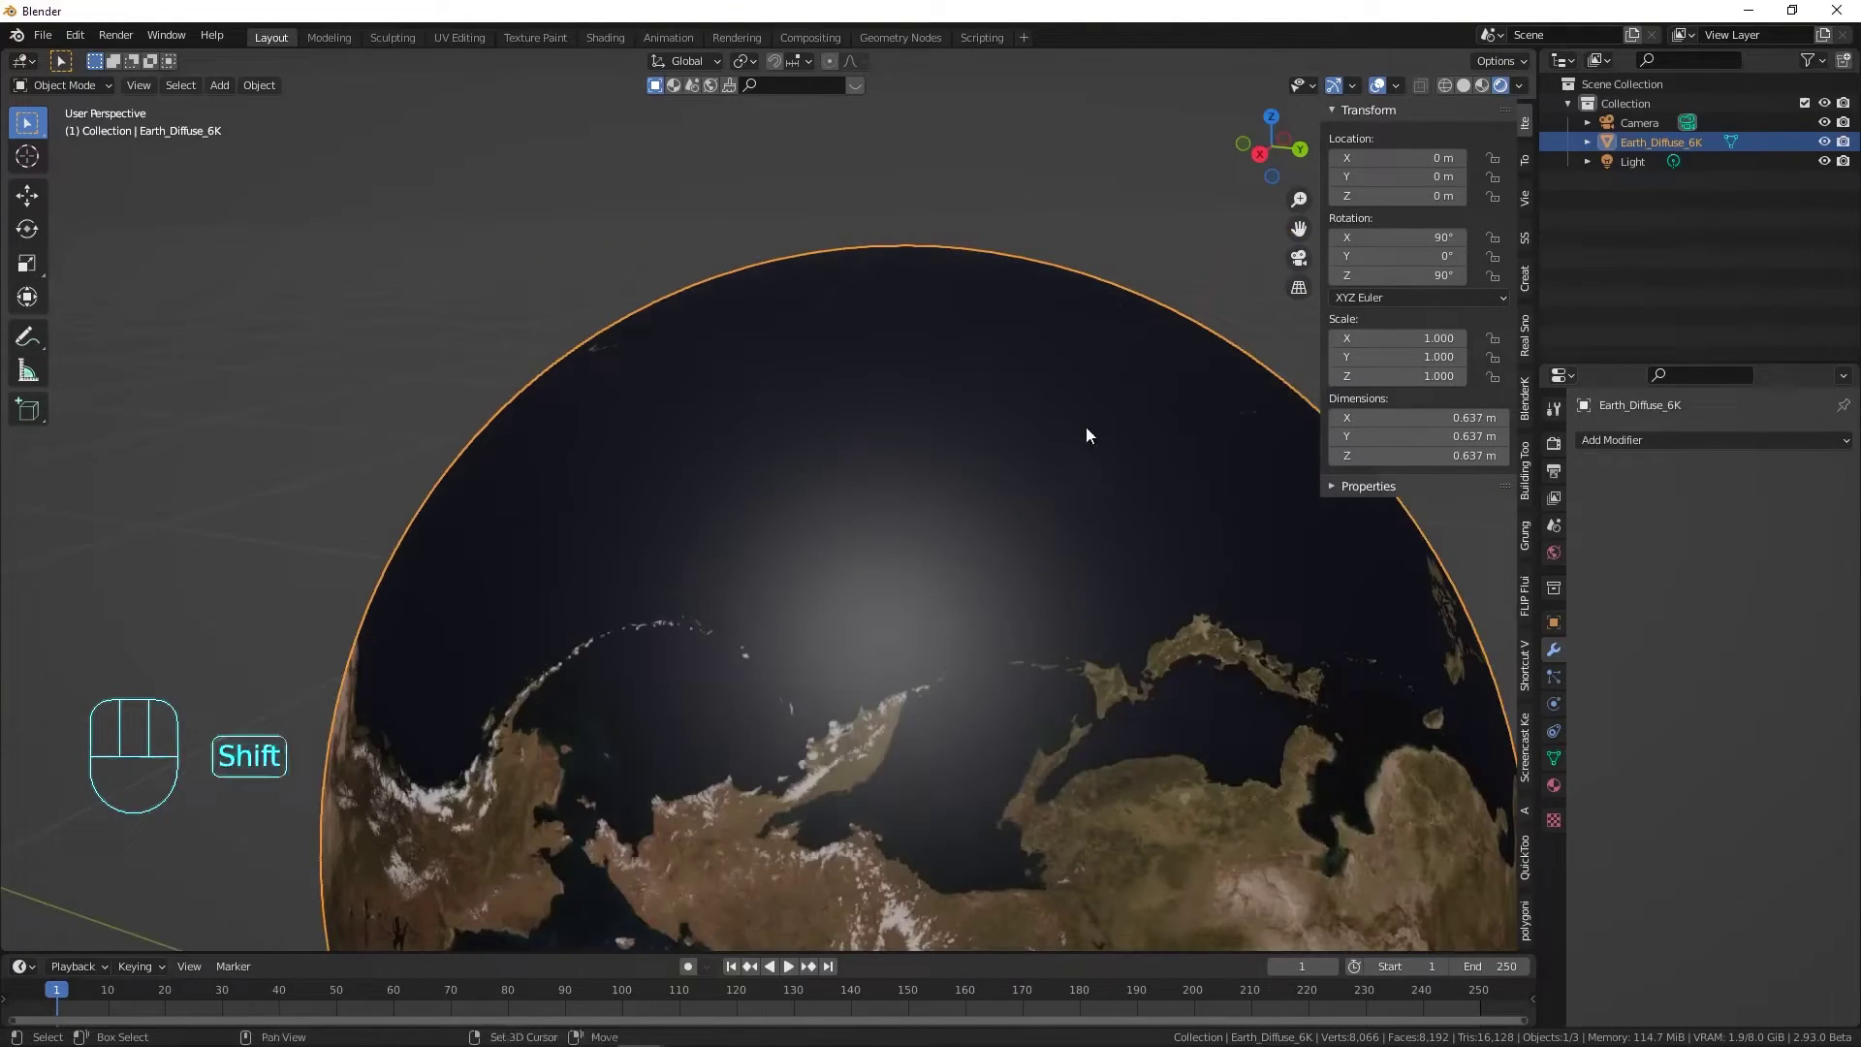
{"action": "middle_click_drag", "start_coordinate": [1088, 433], "coordinate": [793, 248], "text": "shift"}
{"action": "scroll", "coordinate": [765, 262], "scroll_direction": "down", "scroll_amount": 2}
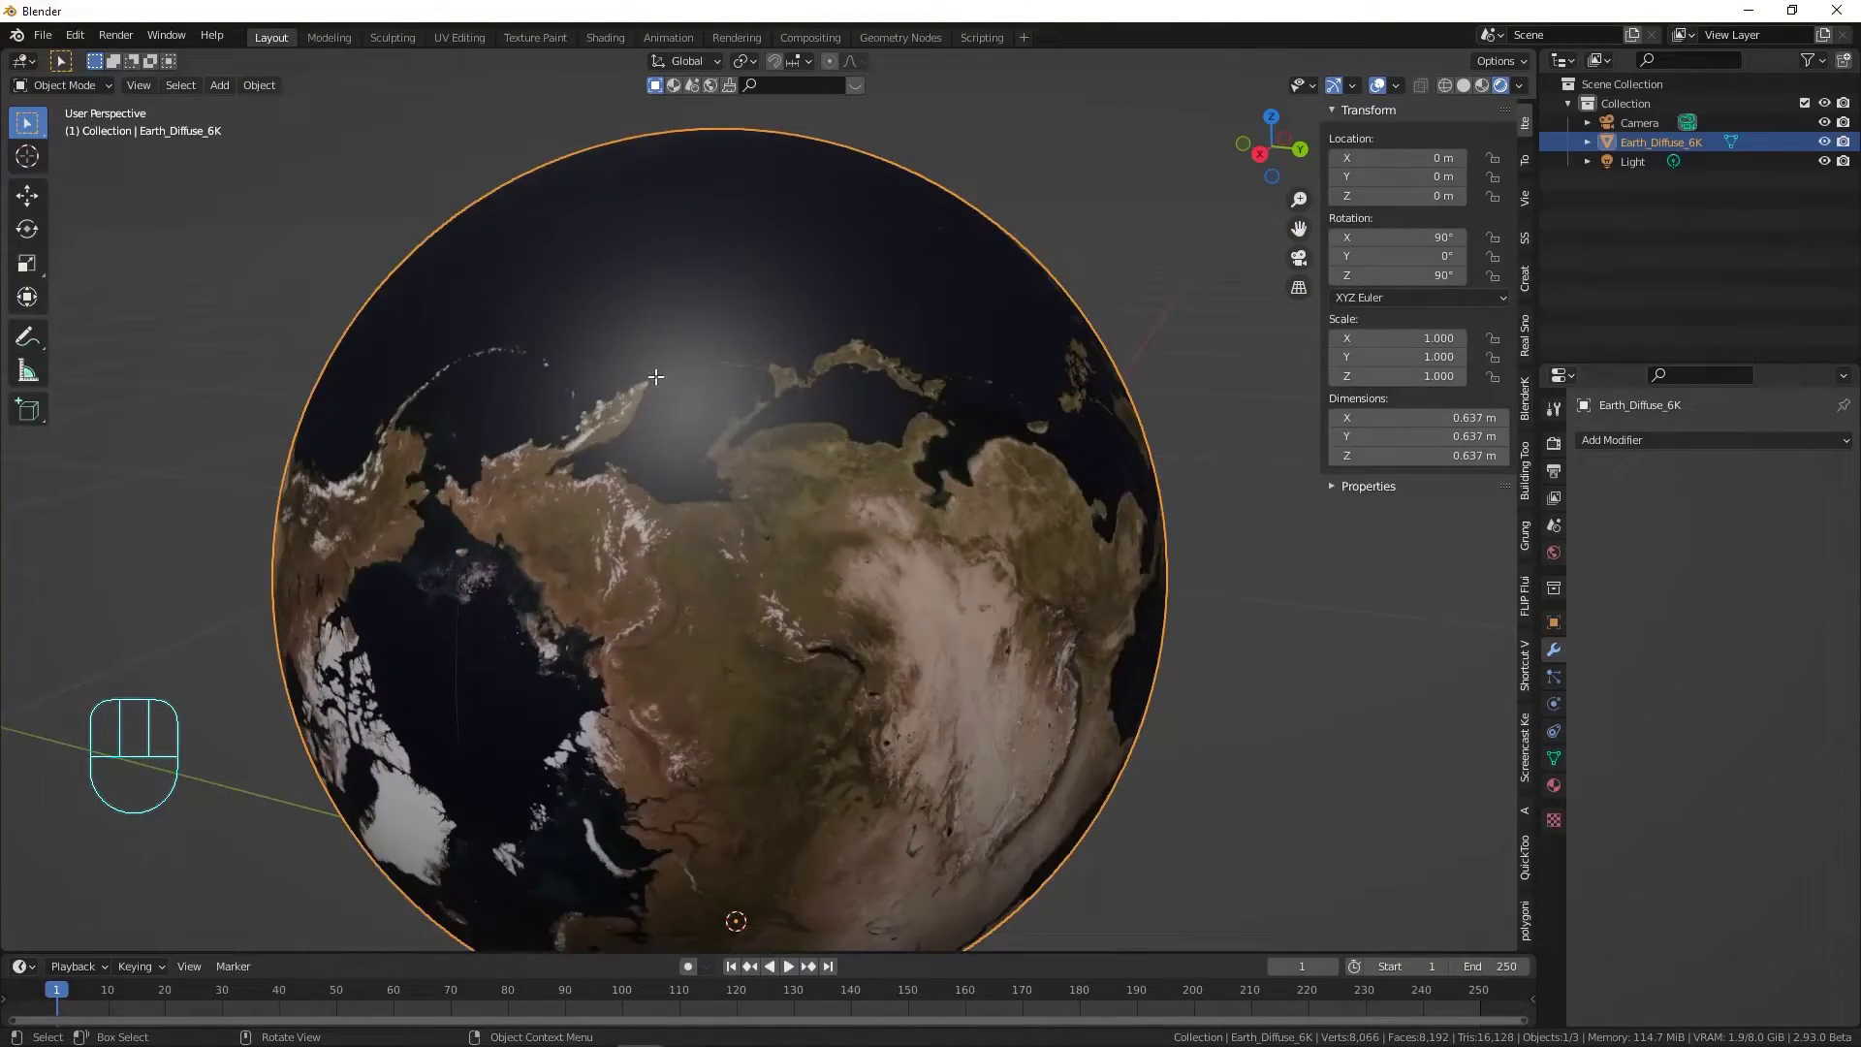
{"action": "key", "text": "Tab"}
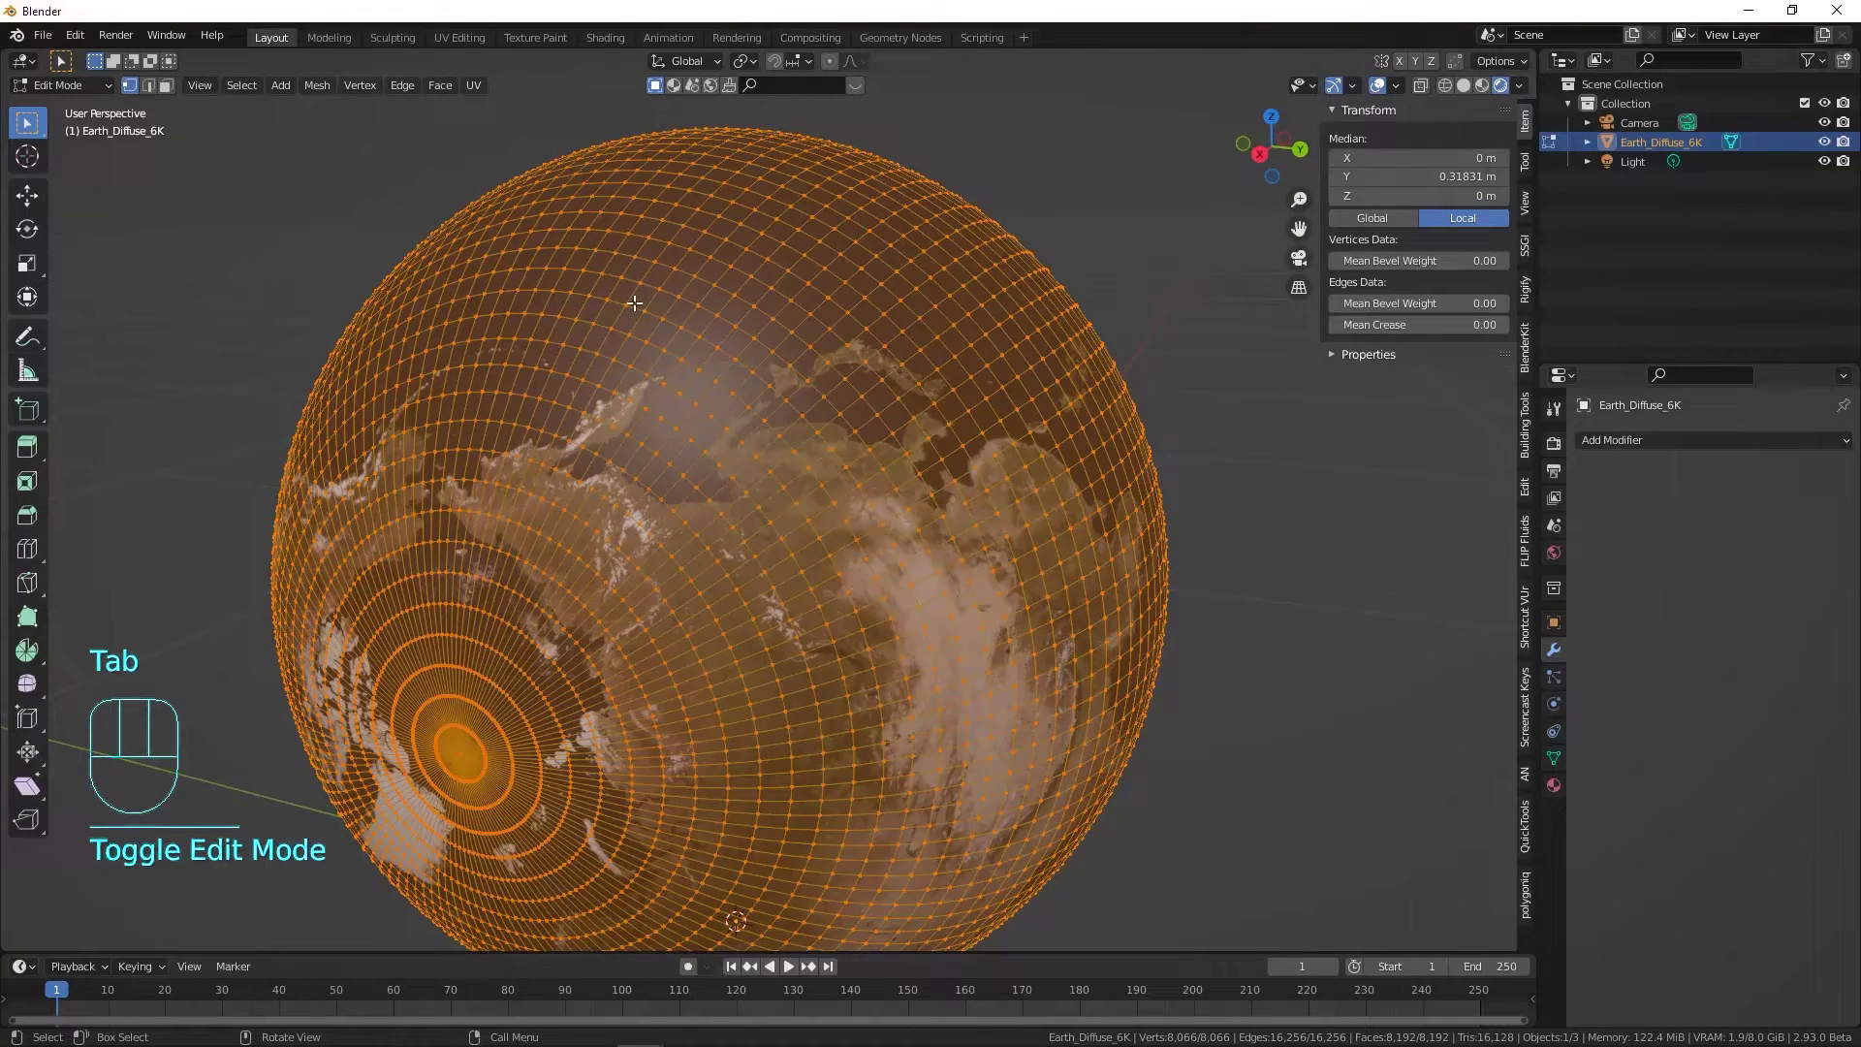
{"action": "key", "text": "a"}
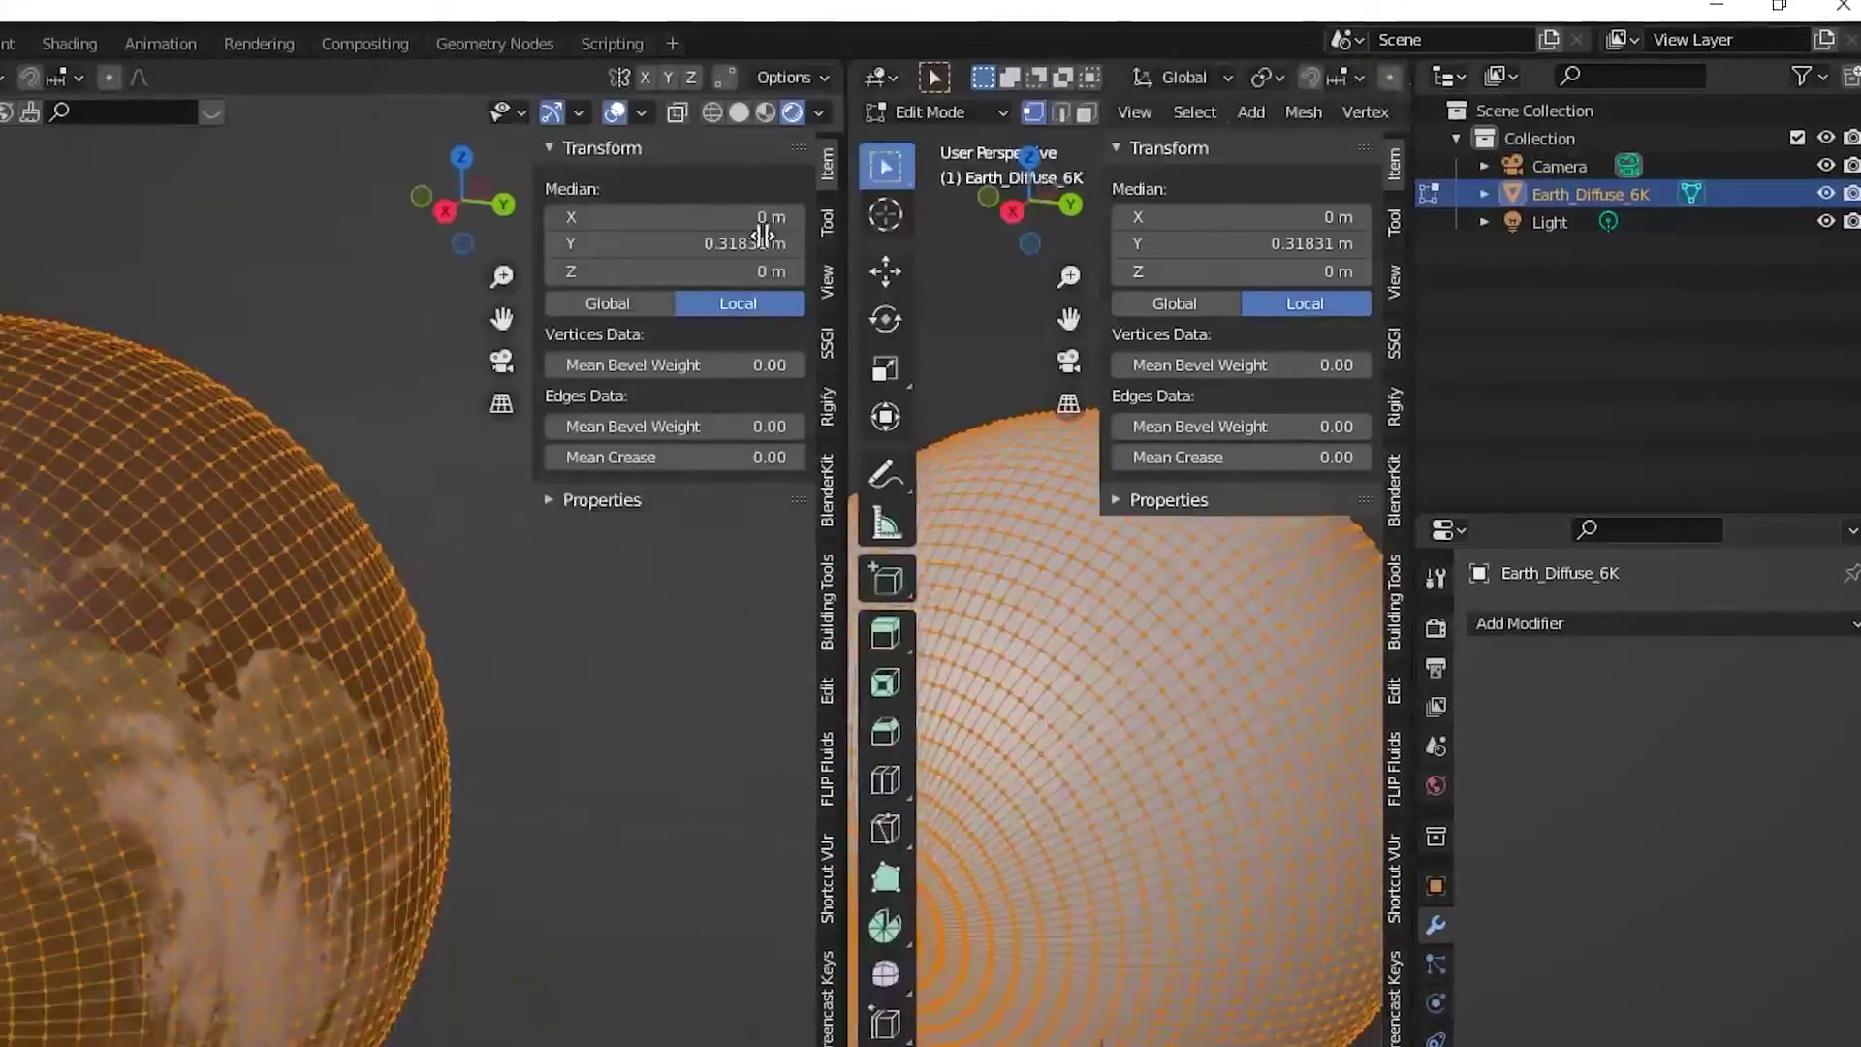
Step: Widen the right-hand area, make it a UV Editor, and select all the globe's UVs
{"action": "left_click_drag", "start_coordinate": [850, 235], "coordinate": [514, 235]}
{"action": "left_click", "coordinate": [616, 110]}
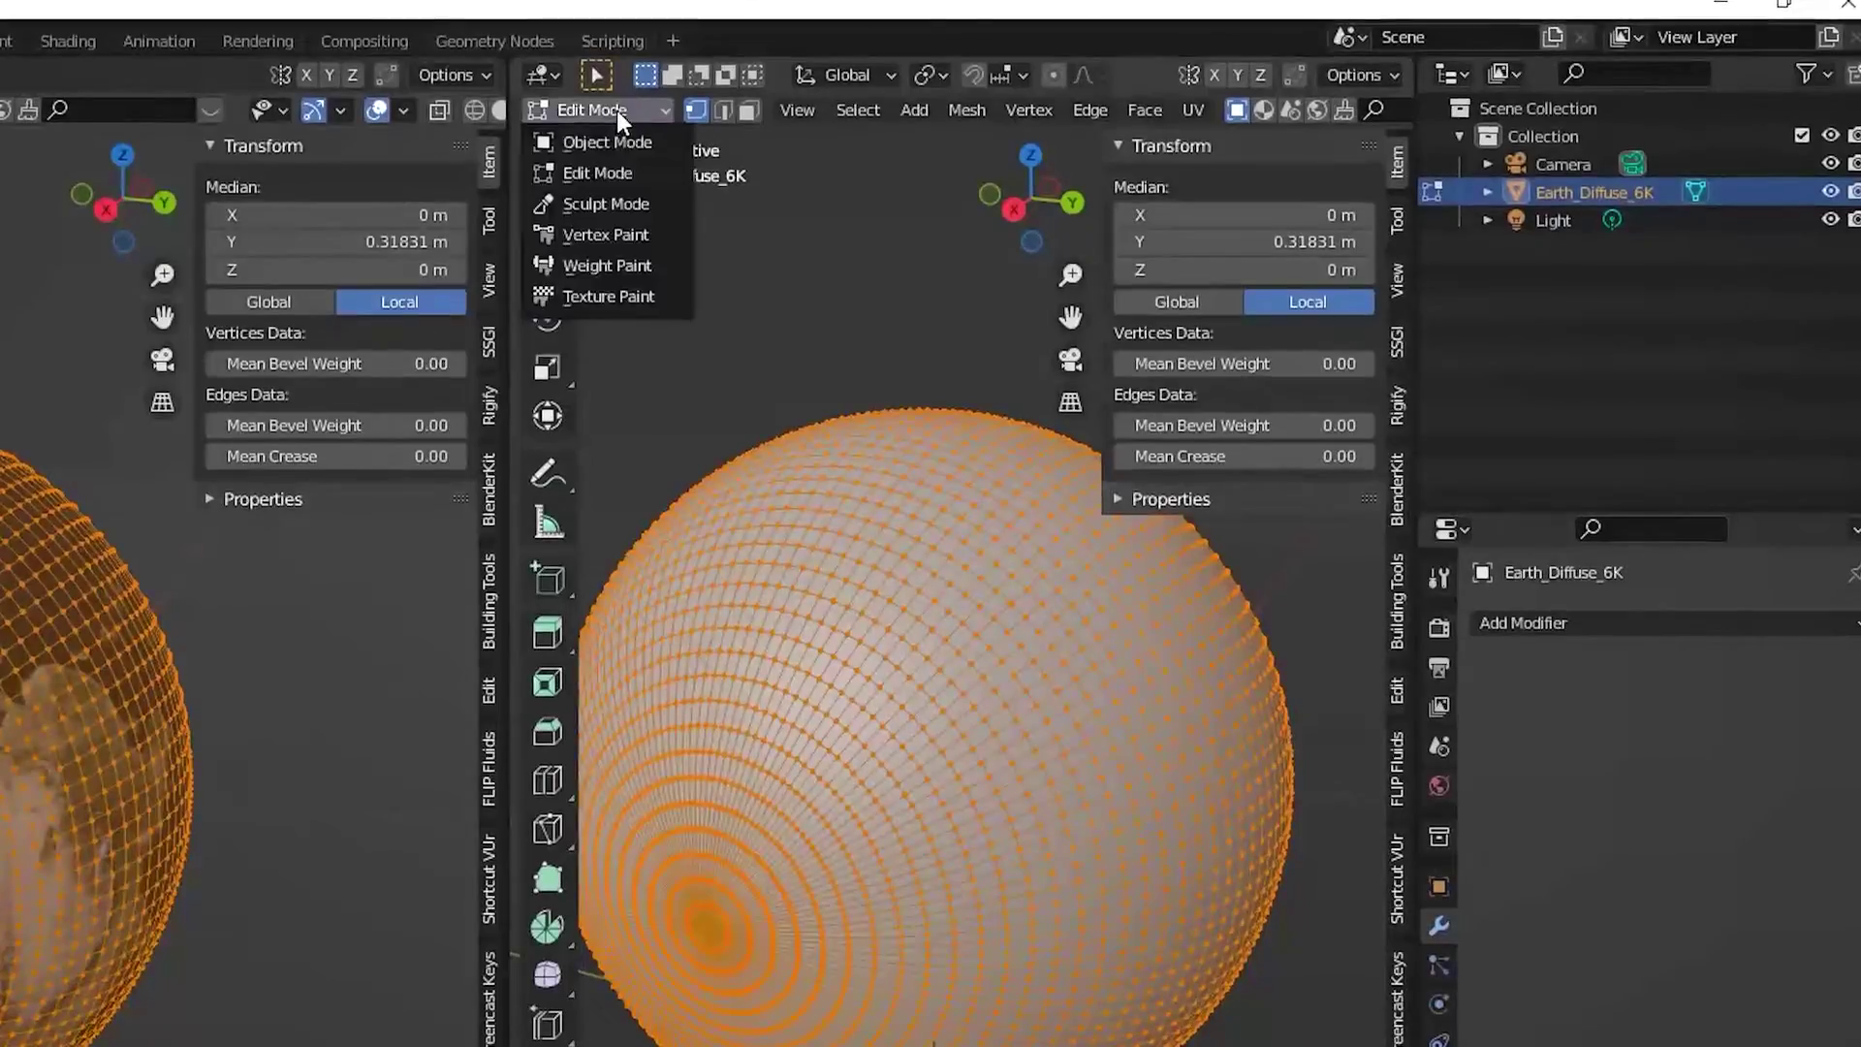
{"action": "left_click", "coordinate": [544, 74]}
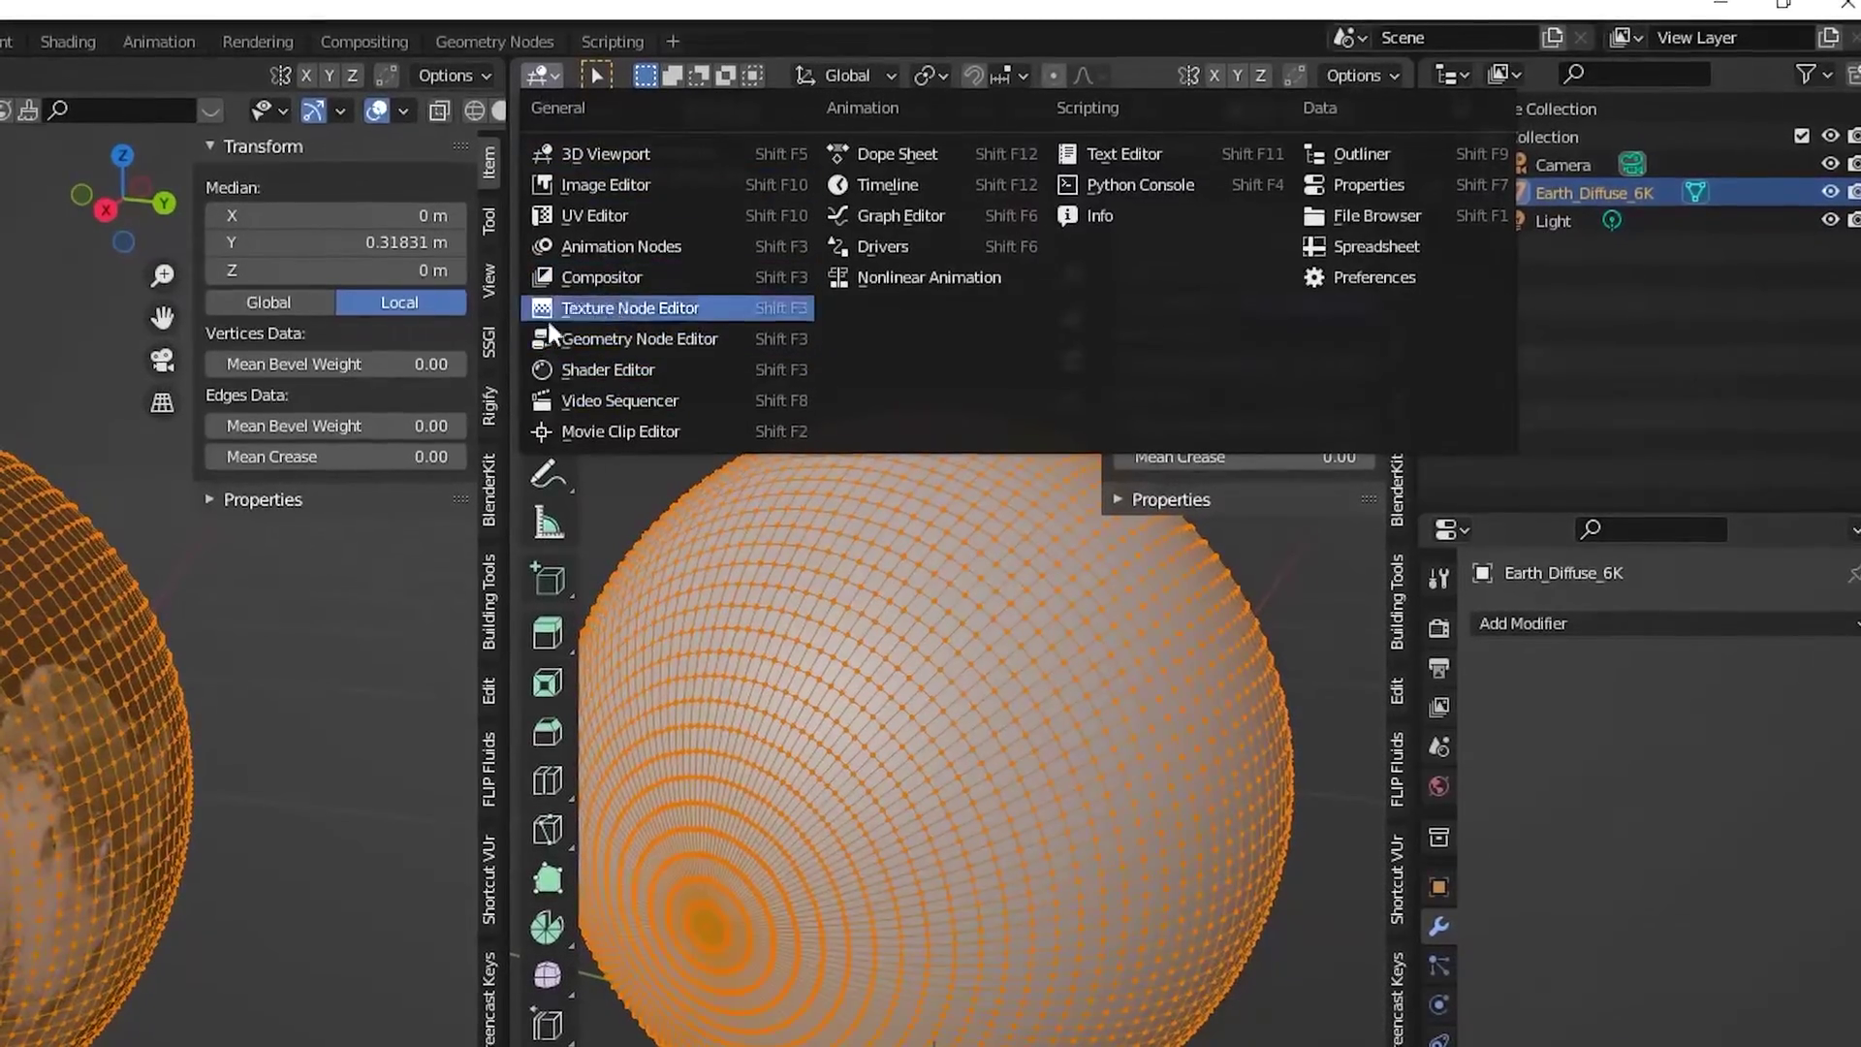
{"action": "left_click", "coordinate": [593, 211]}
{"action": "scroll", "coordinate": [727, 299], "scroll_direction": "down", "scroll_amount": 5}
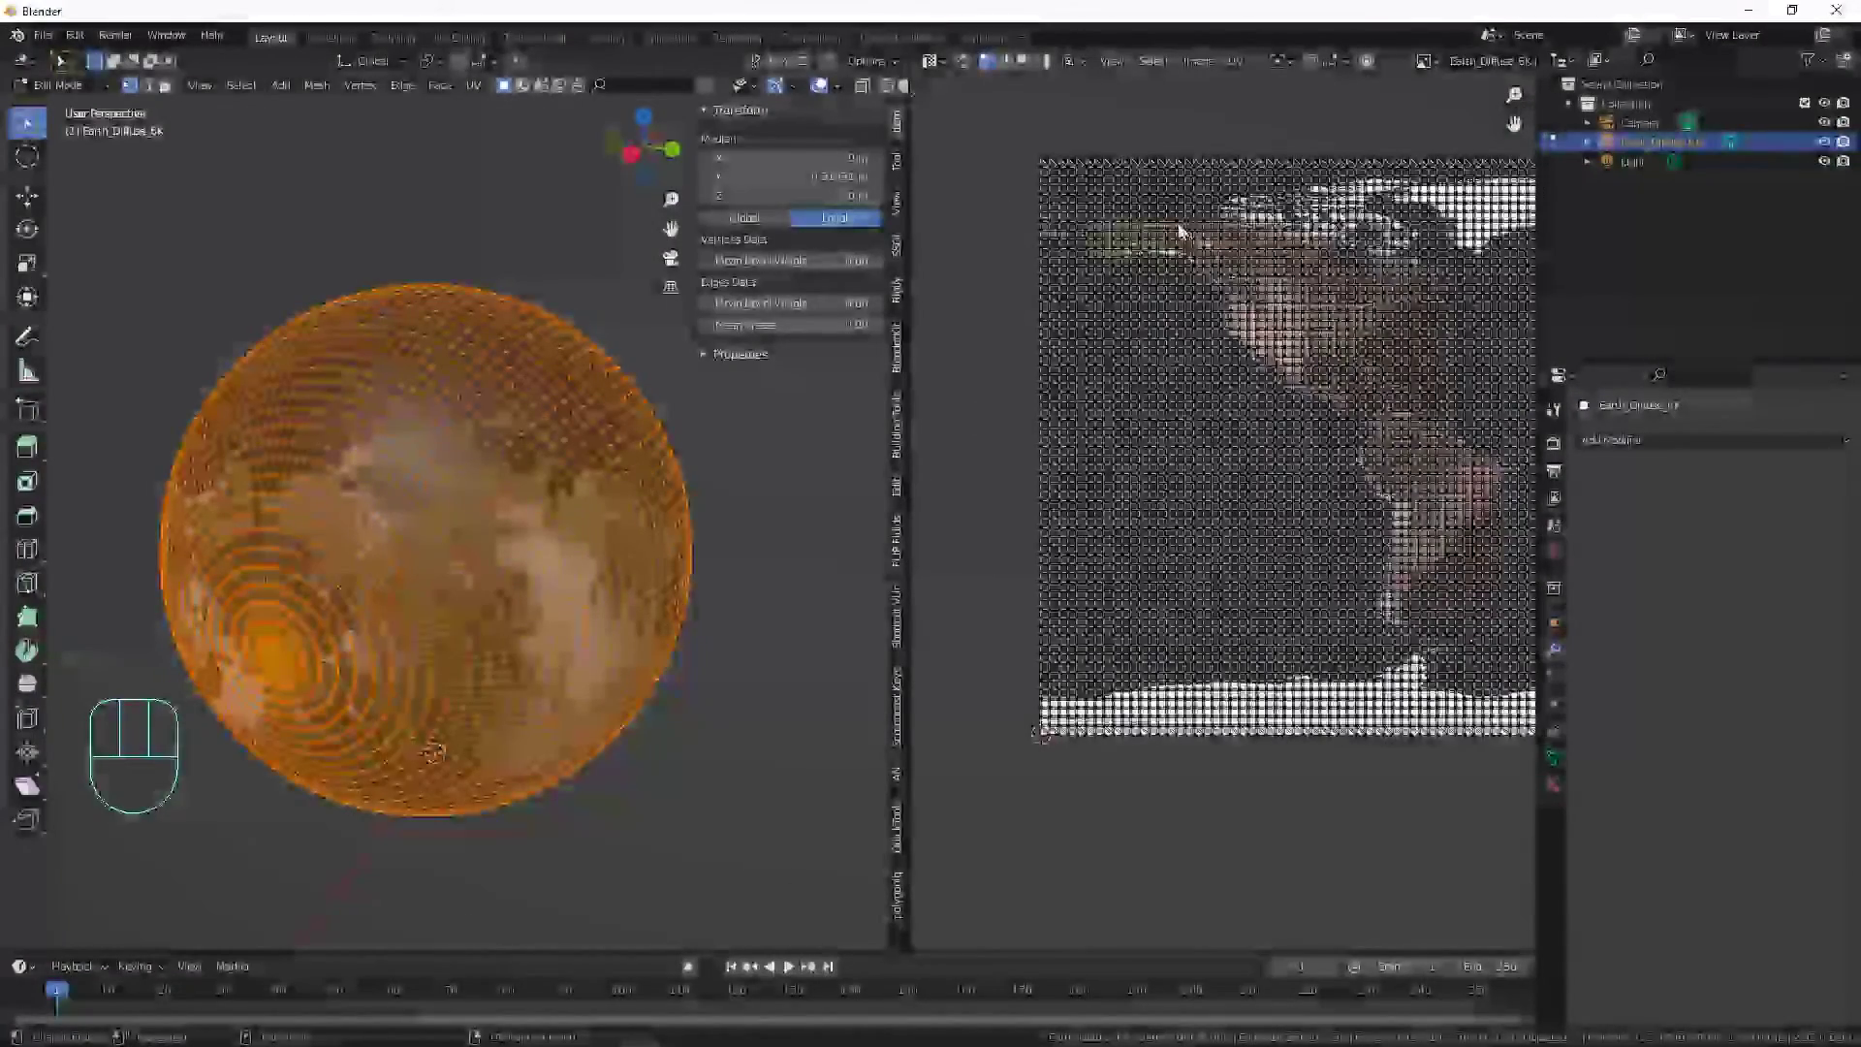
{"action": "key", "text": "a"}
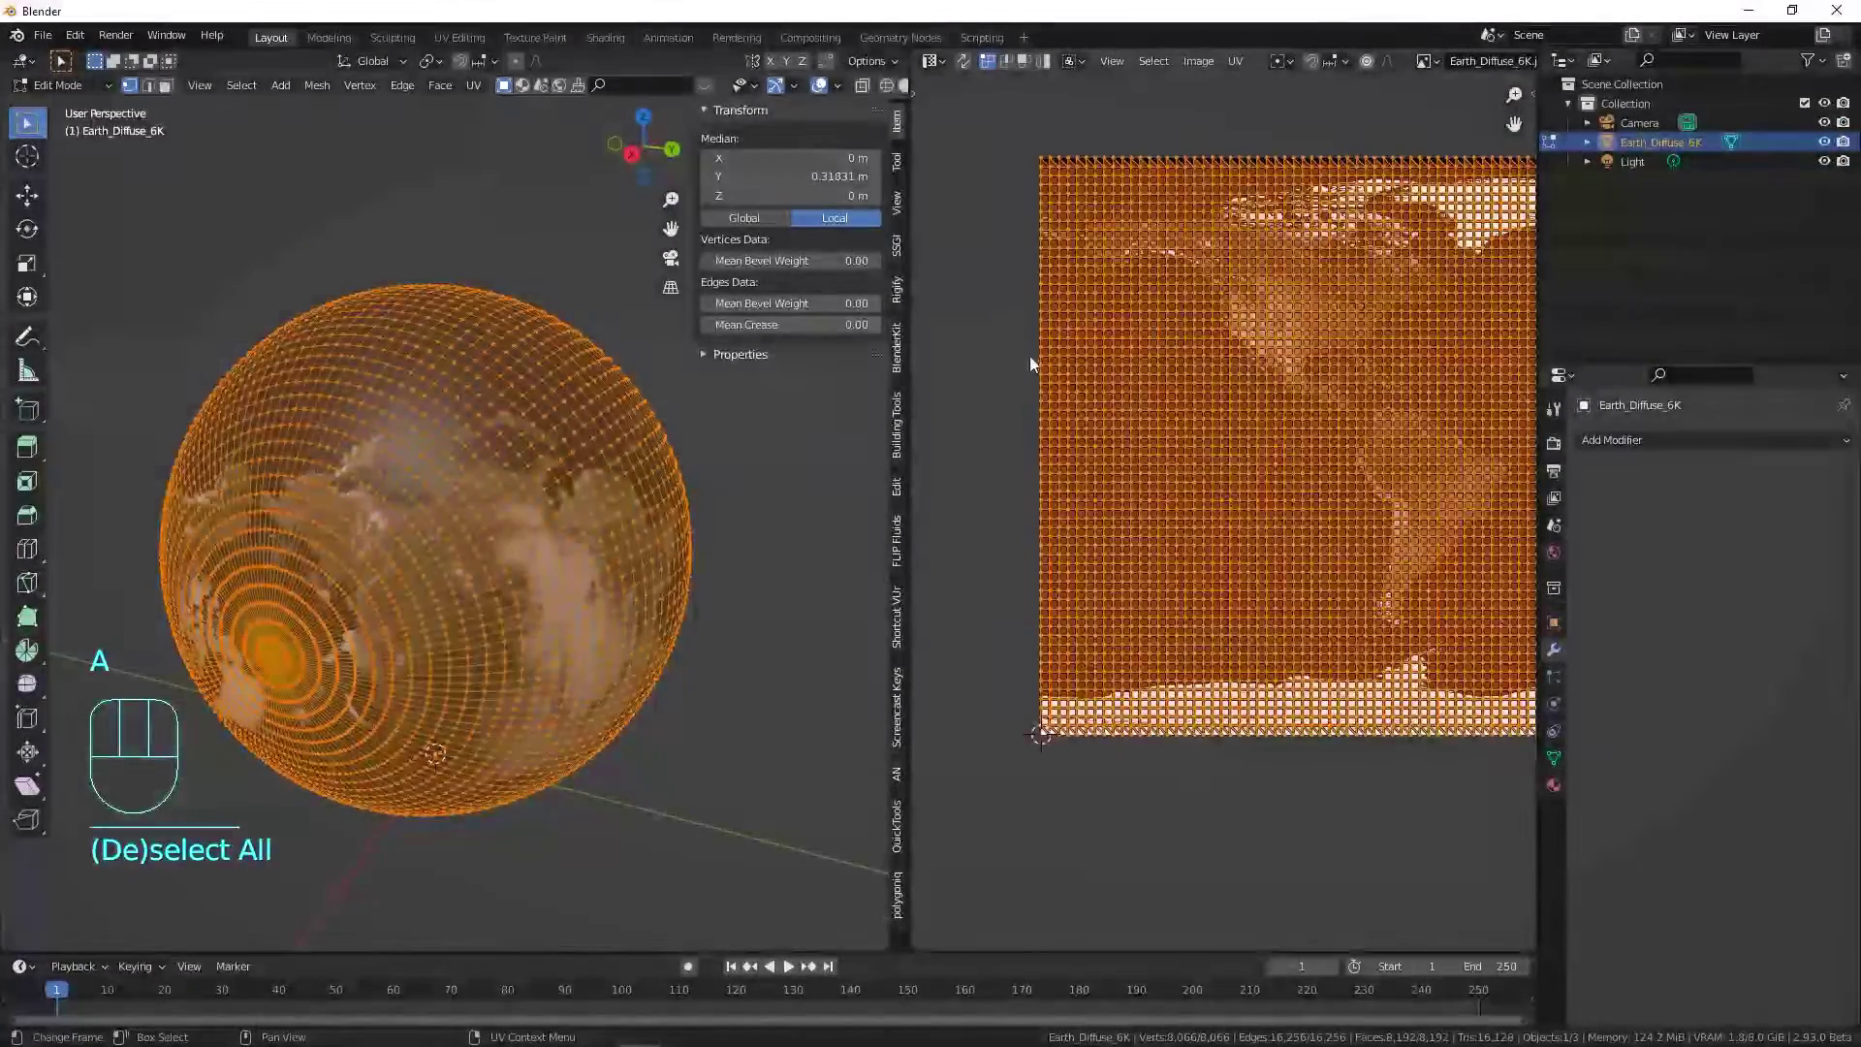
{"action": "scroll", "coordinate": [1166, 396], "scroll_direction": "up", "scroll_amount": 8}
{"action": "scroll", "coordinate": [968, 442], "scroll_direction": "up", "scroll_amount": 4}
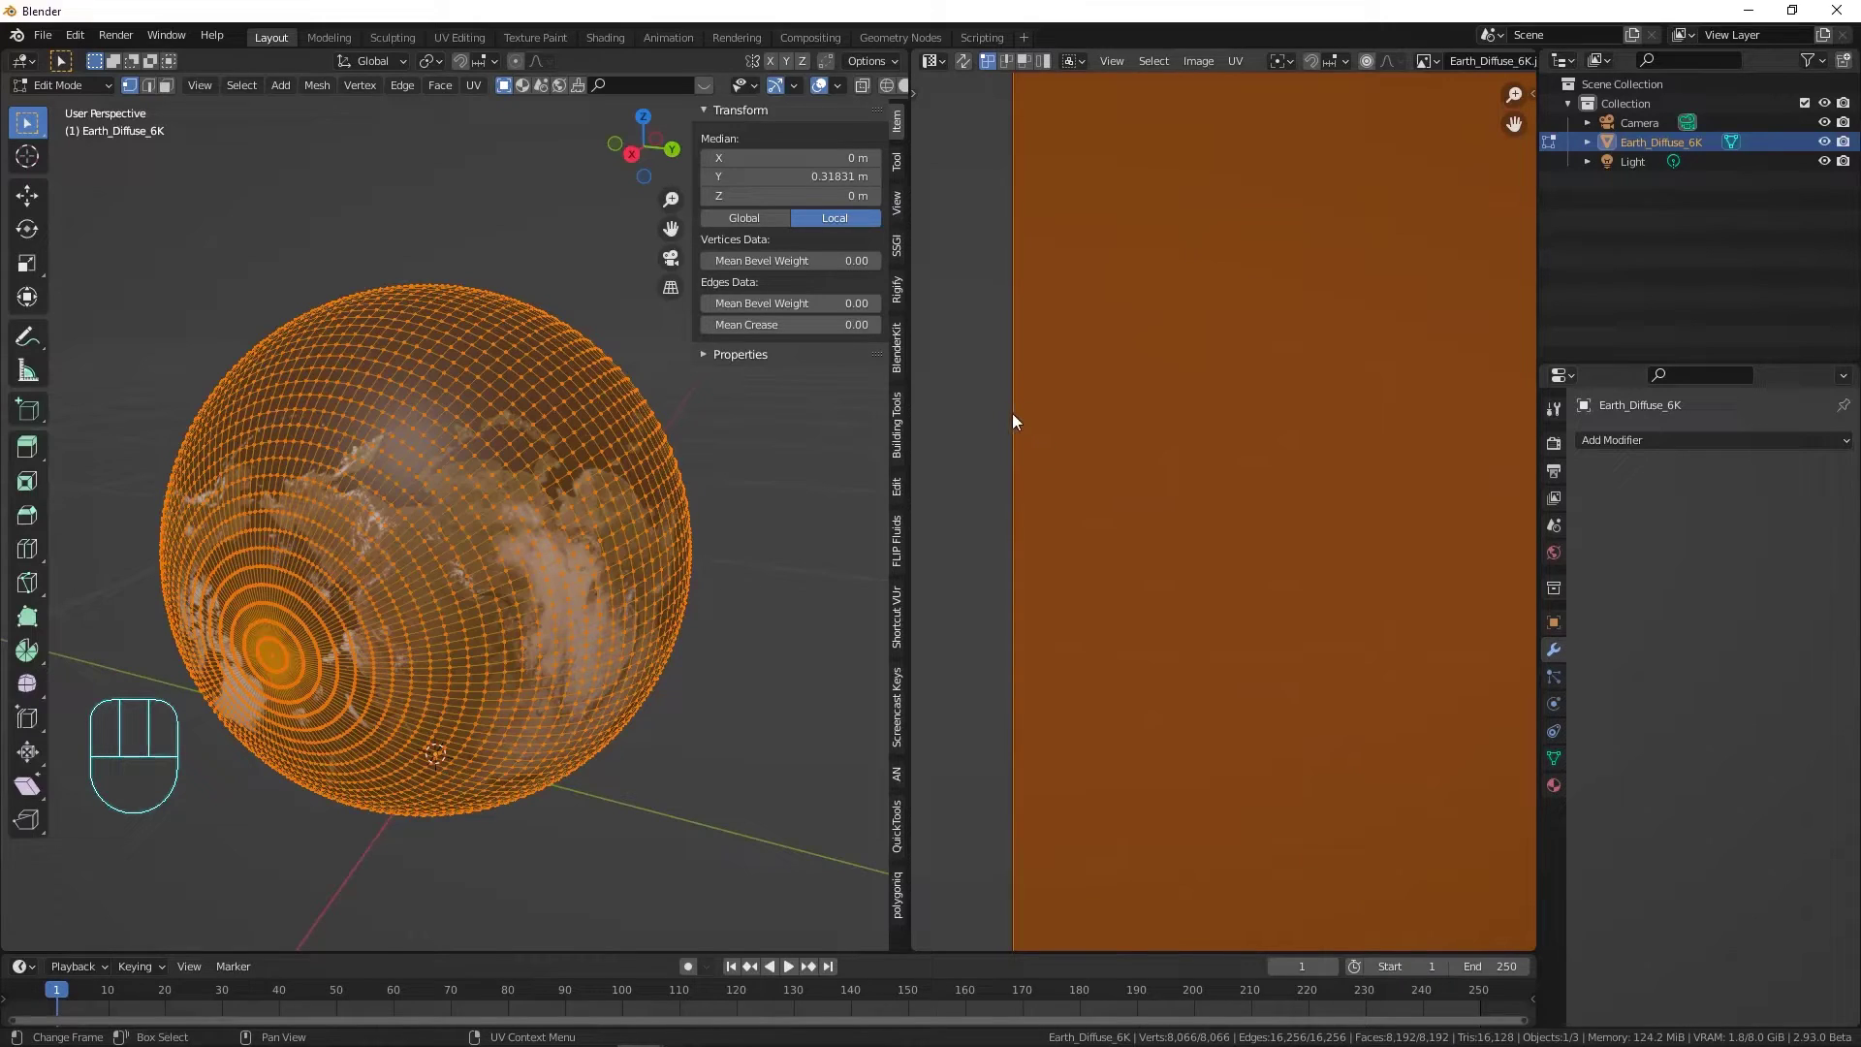
Step: Scale the globe's UVs finely along X and check the seam in Object Mode
{"action": "key", "text": "s"}
{"action": "key", "text": "x"}
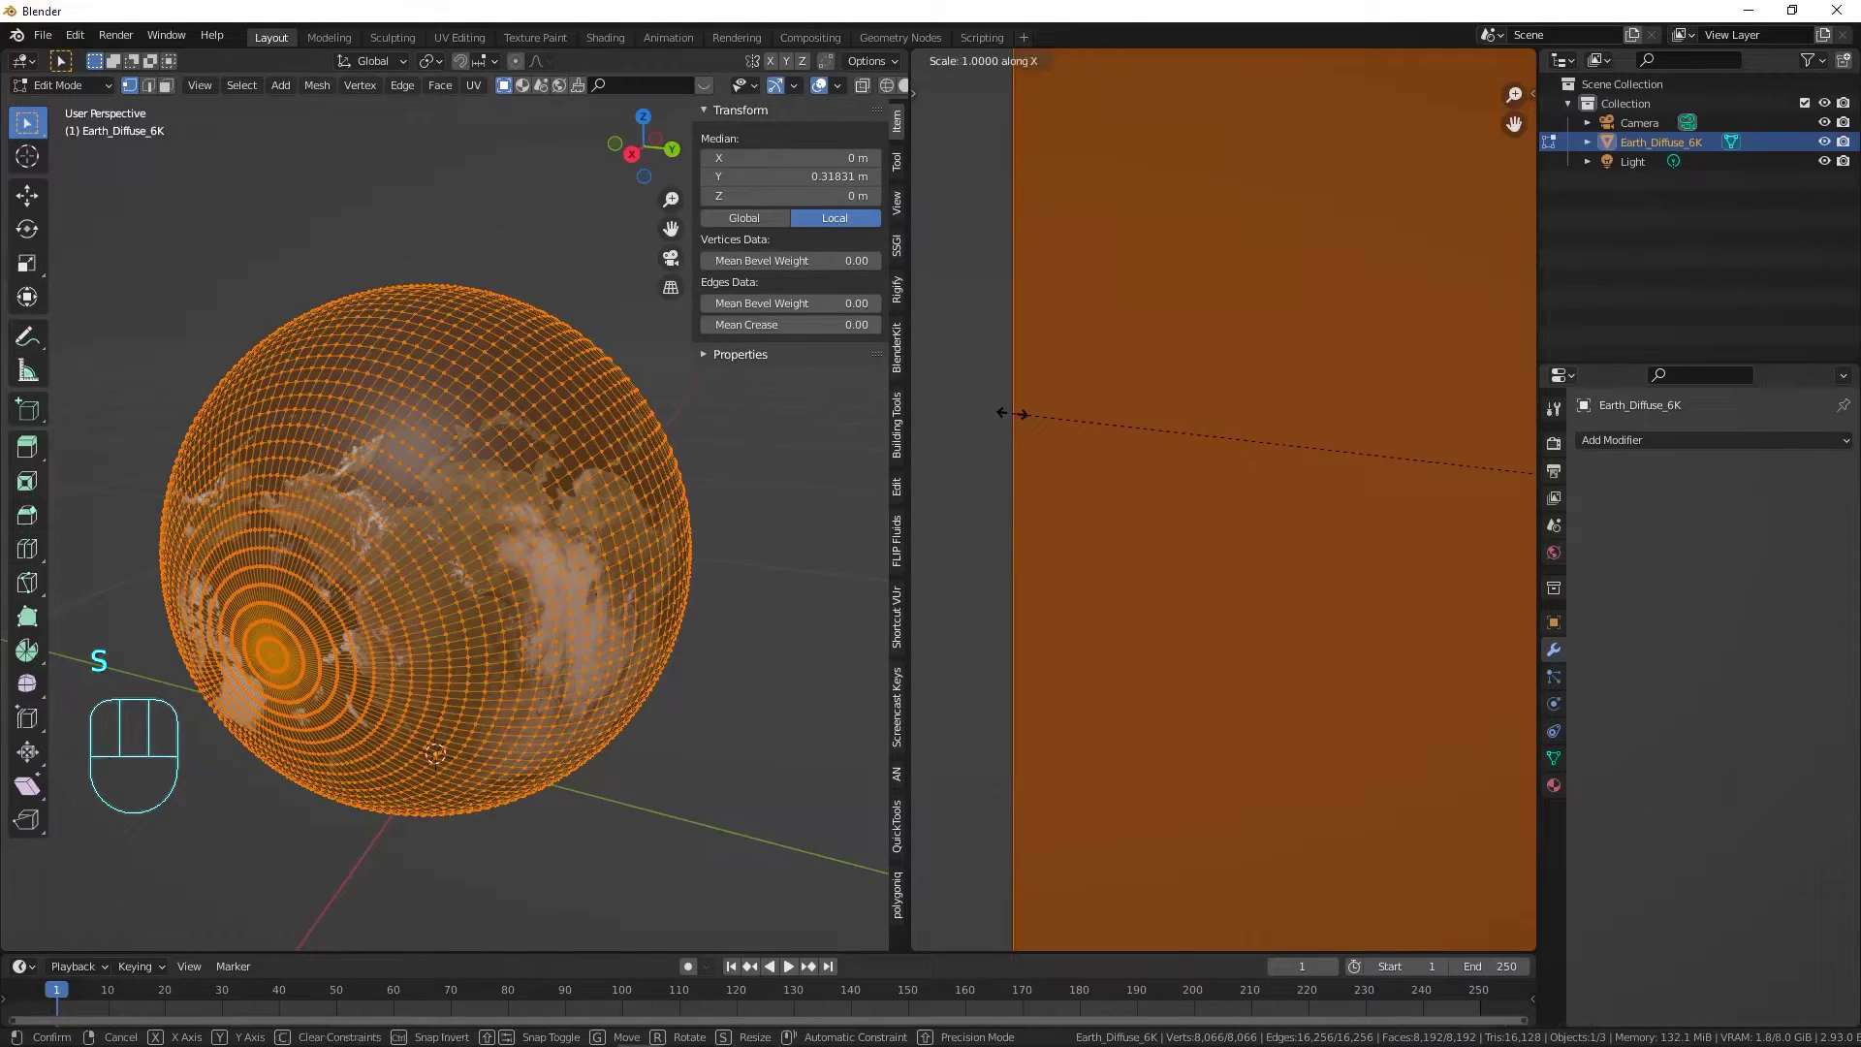
{"action": "key", "text": "shift"}
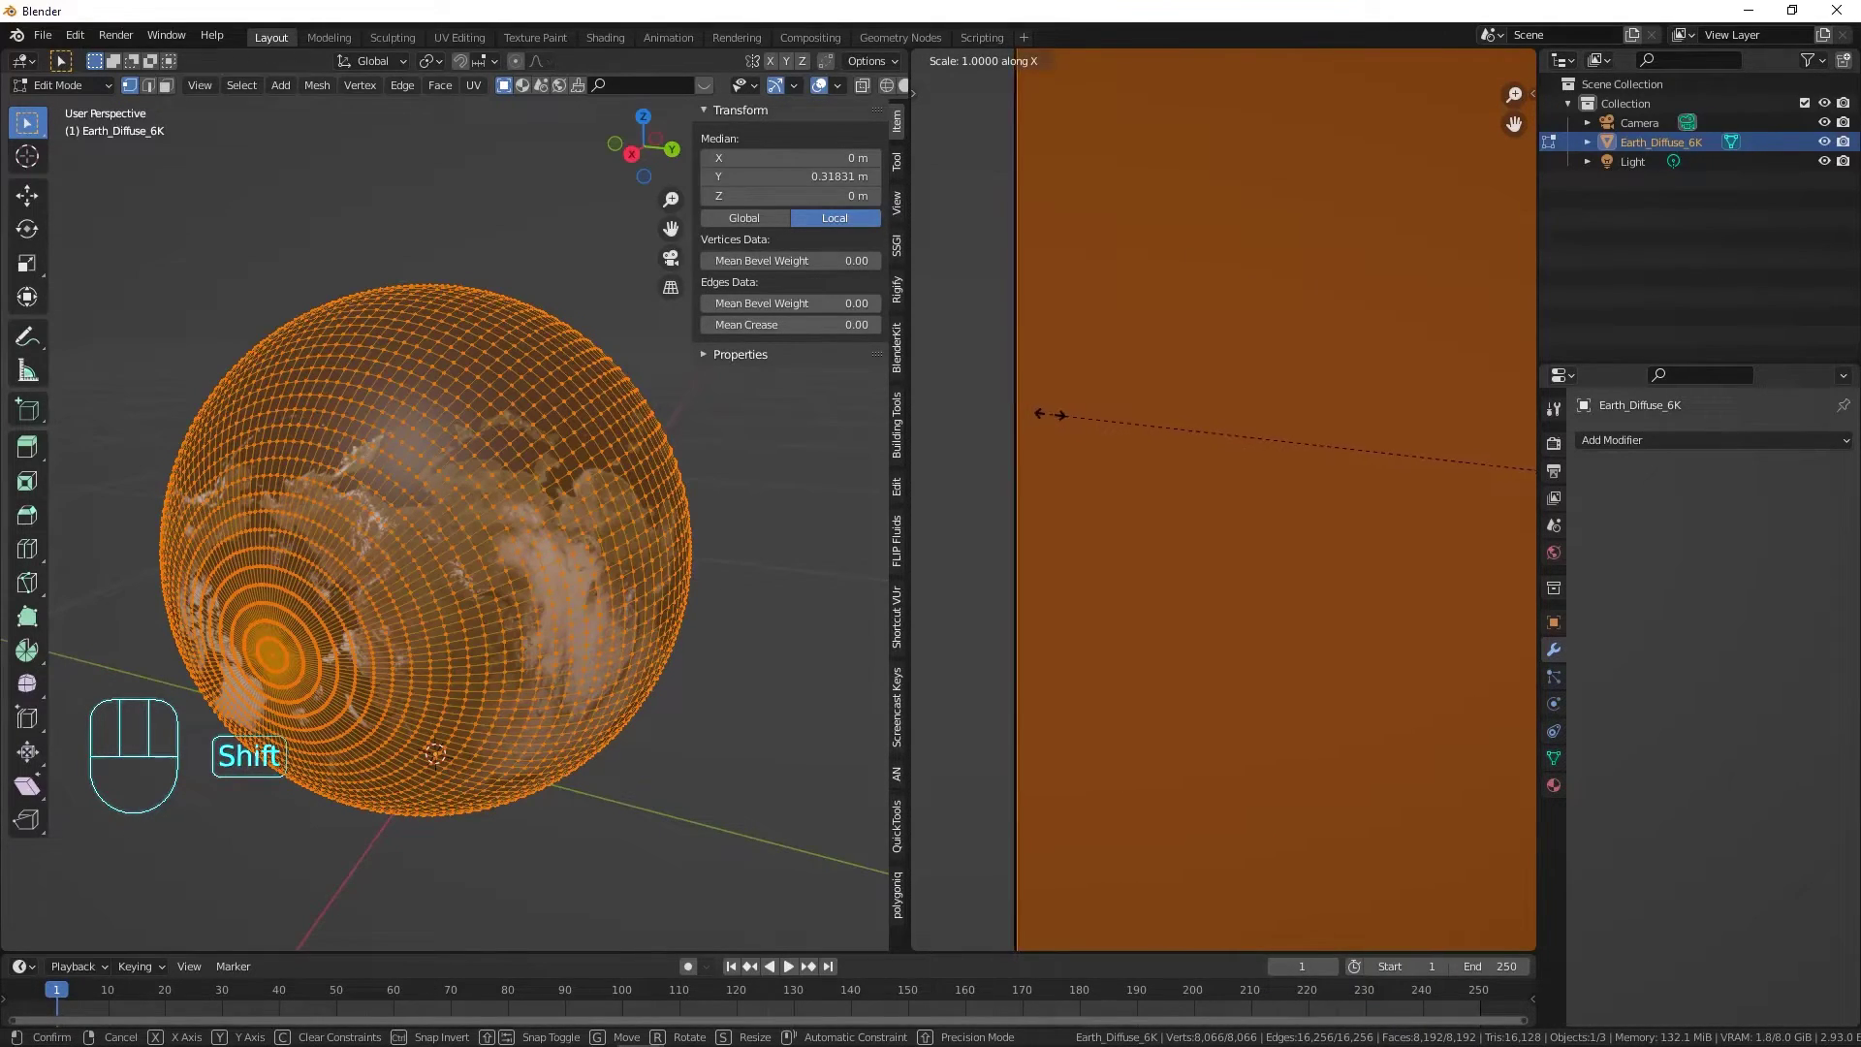
{"action": "left_click", "coordinate": [1052, 415]}
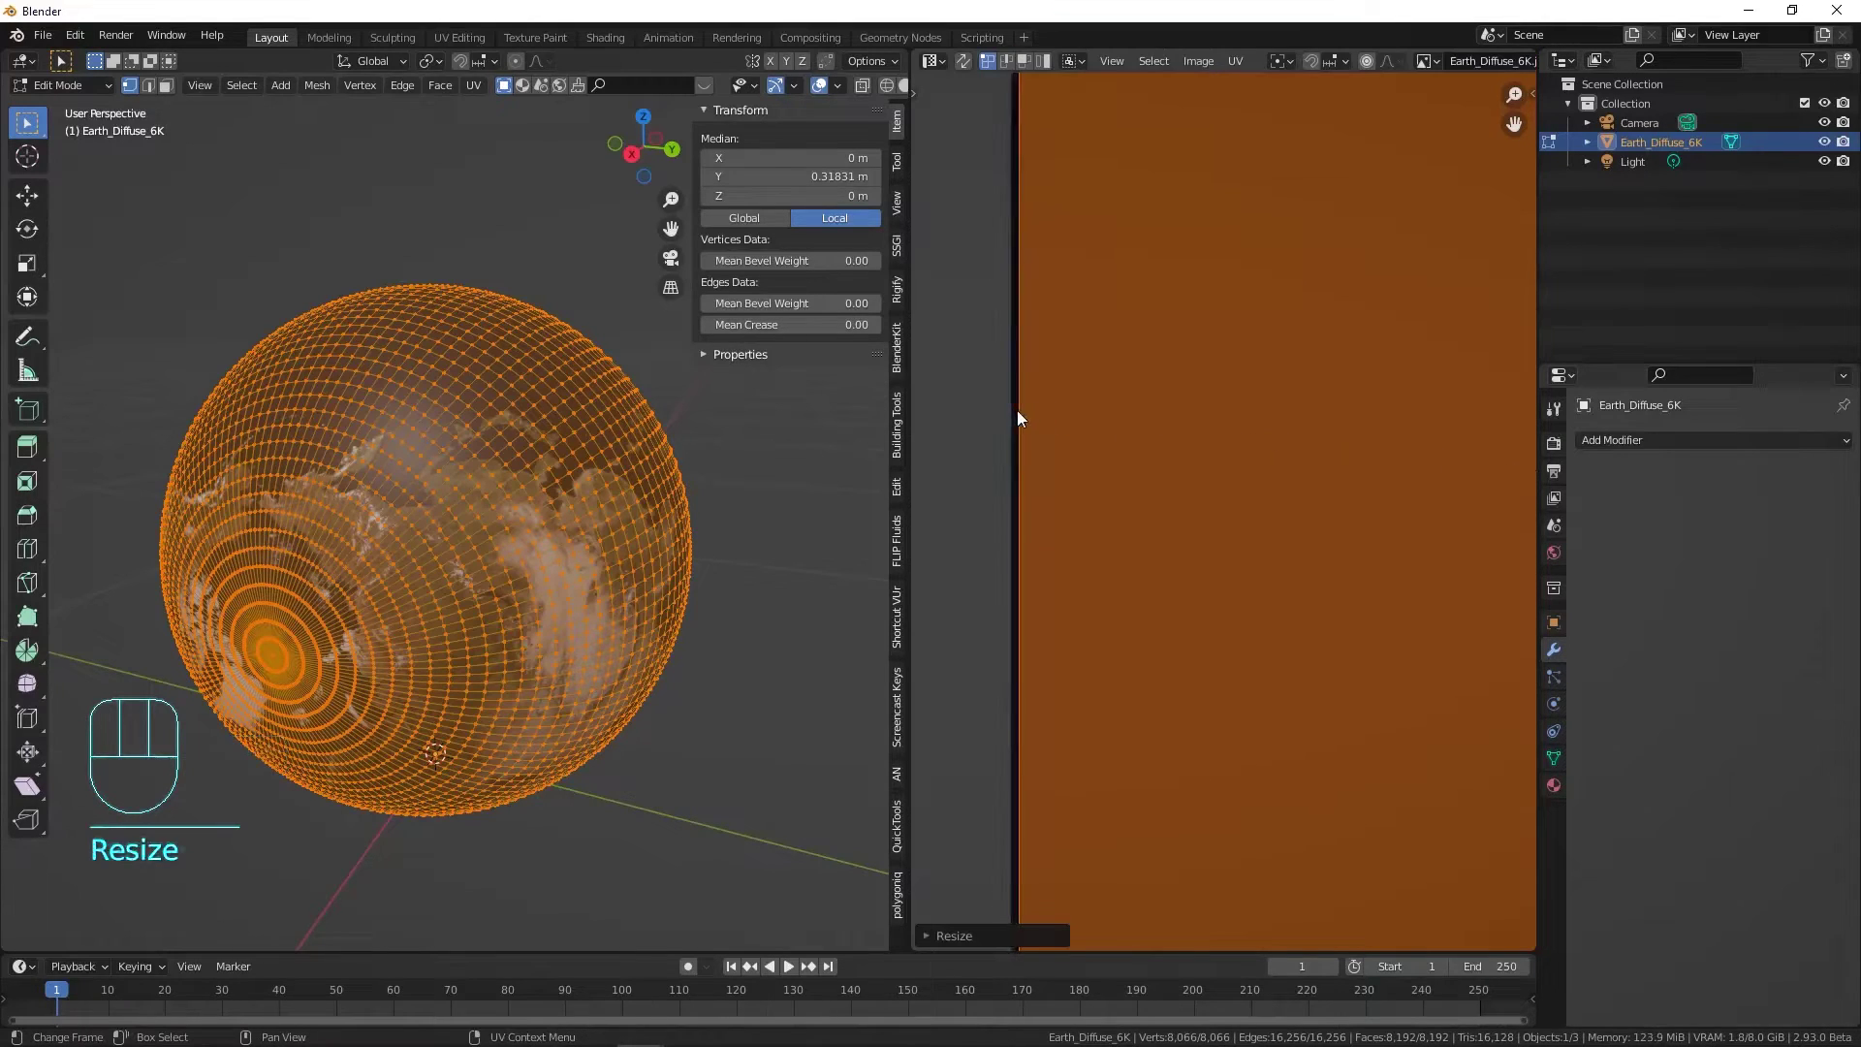
{"action": "scroll", "coordinate": [318, 540], "scroll_direction": "up", "scroll_amount": 3}
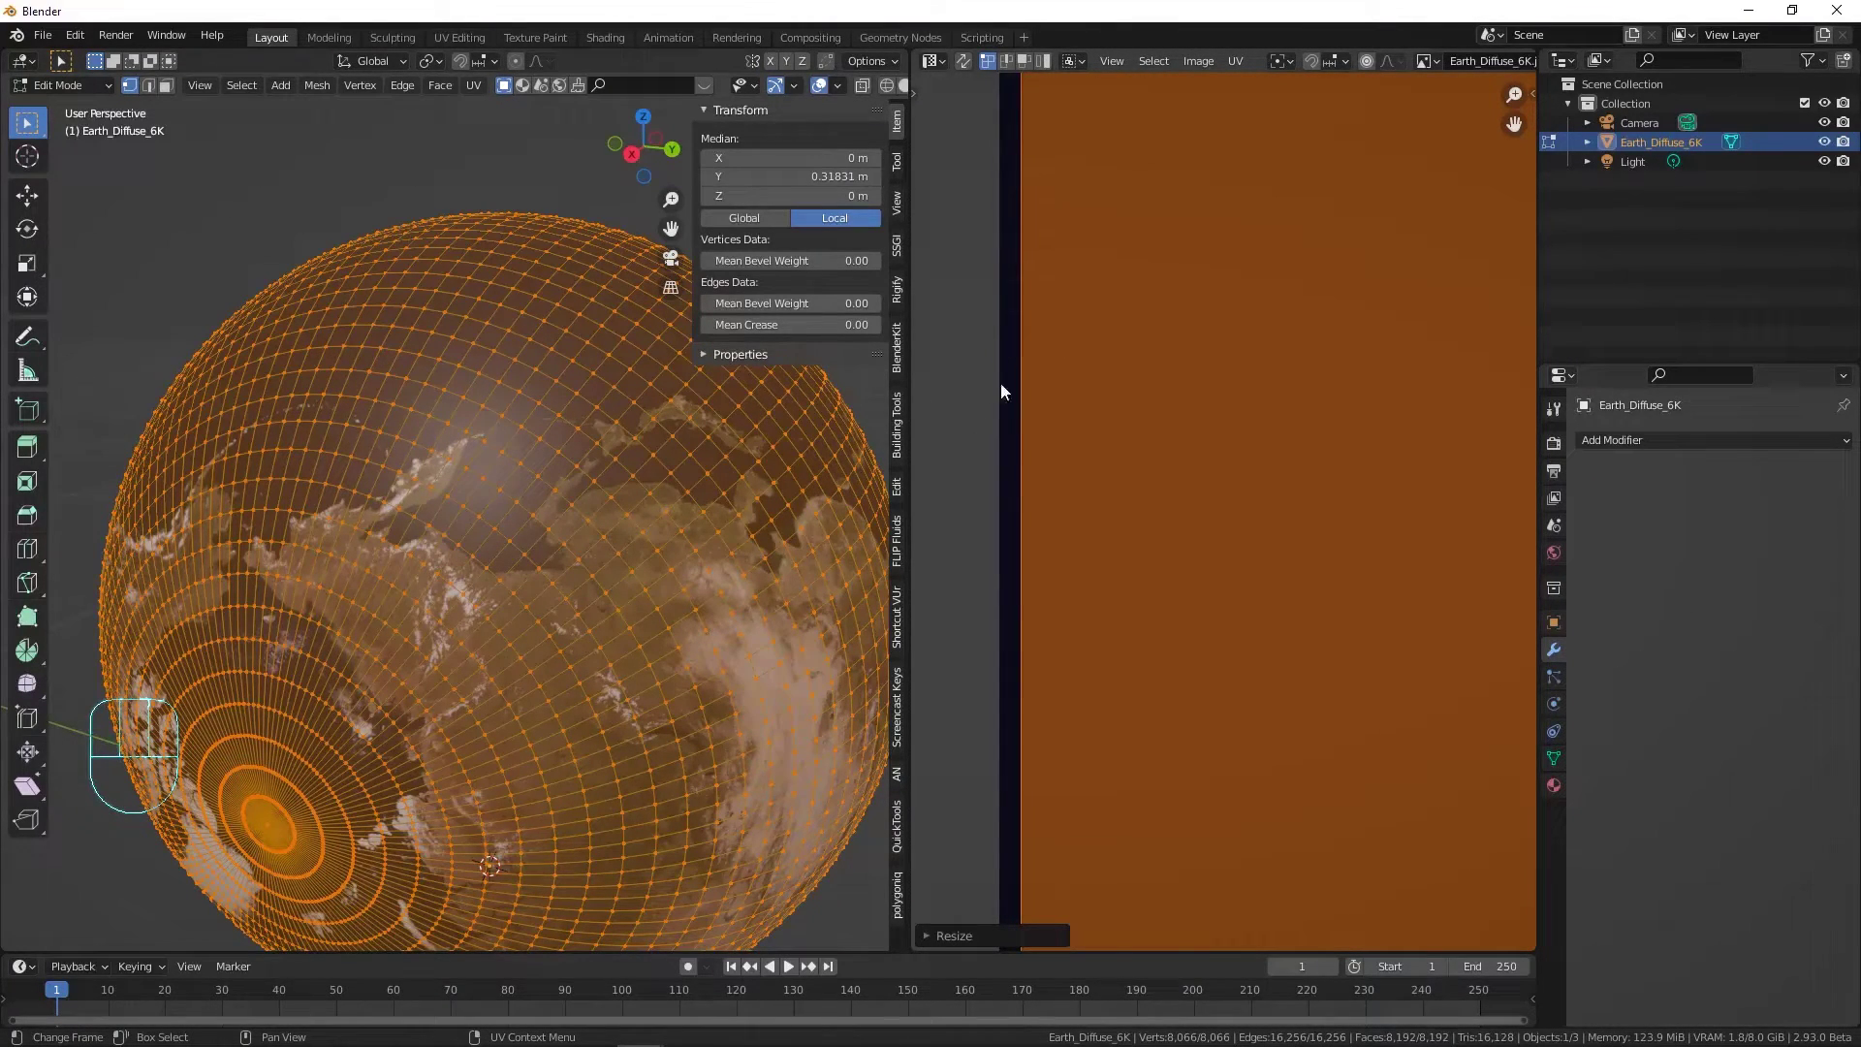
{"action": "scroll", "coordinate": [512, 409], "scroll_direction": "down", "scroll_amount": 2}
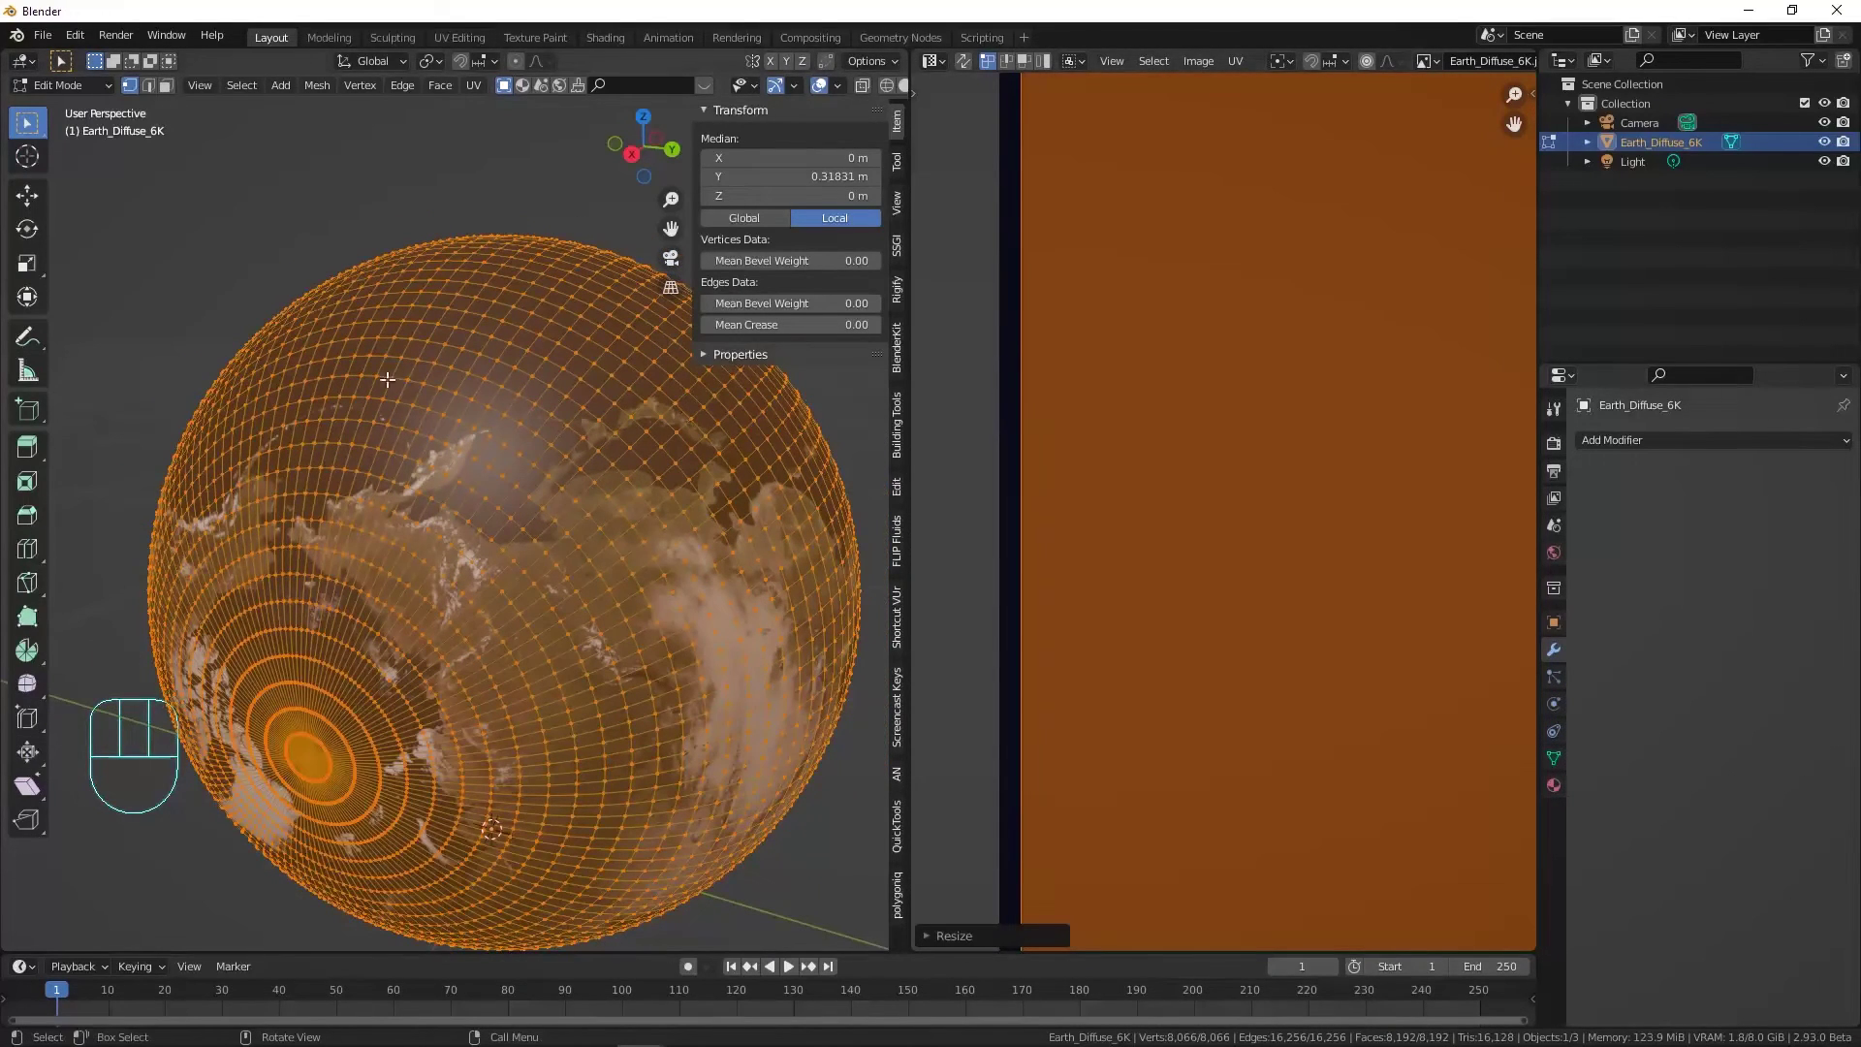
{"action": "key", "text": "Tab"}
{"action": "scroll", "coordinate": [329, 439], "scroll_direction": "up", "scroll_amount": 5}
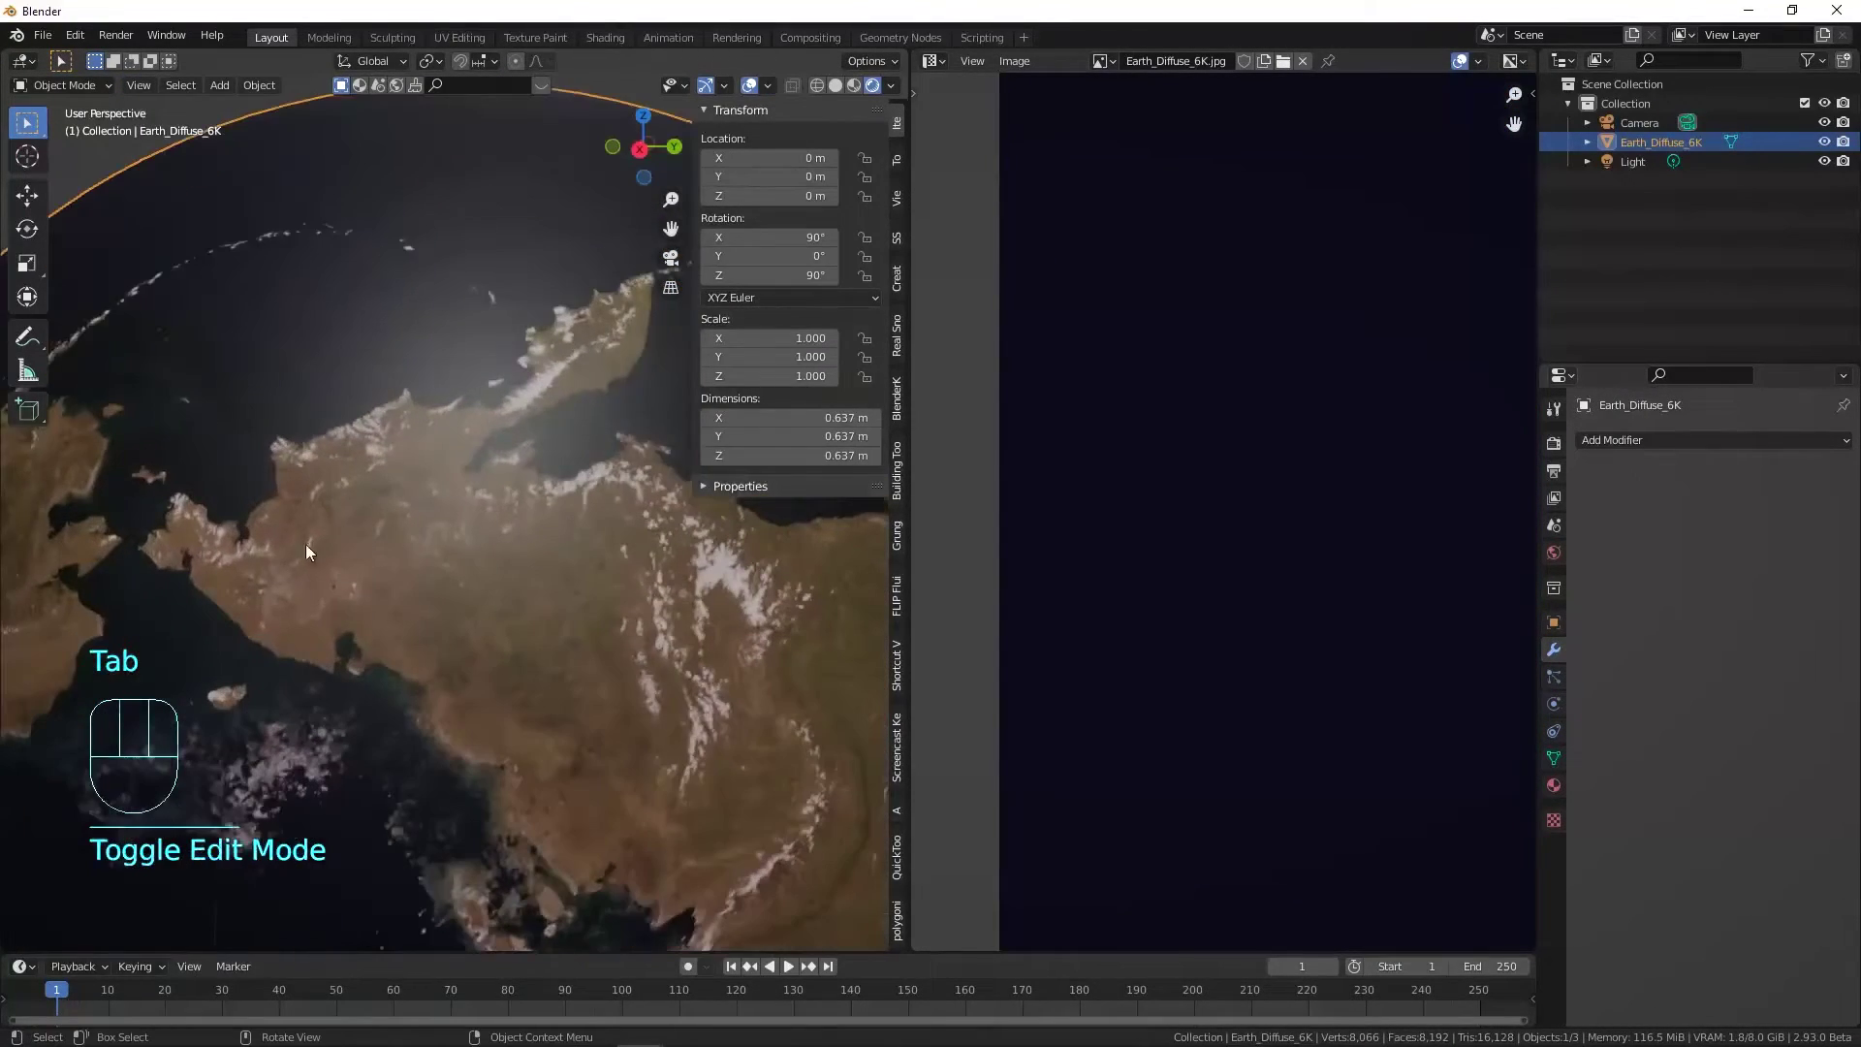
{"action": "scroll", "coordinate": [320, 504], "scroll_direction": "down", "scroll_amount": 5}
{"action": "middle_click_drag", "start_coordinate": [351, 473], "coordinate": [369, 337]}
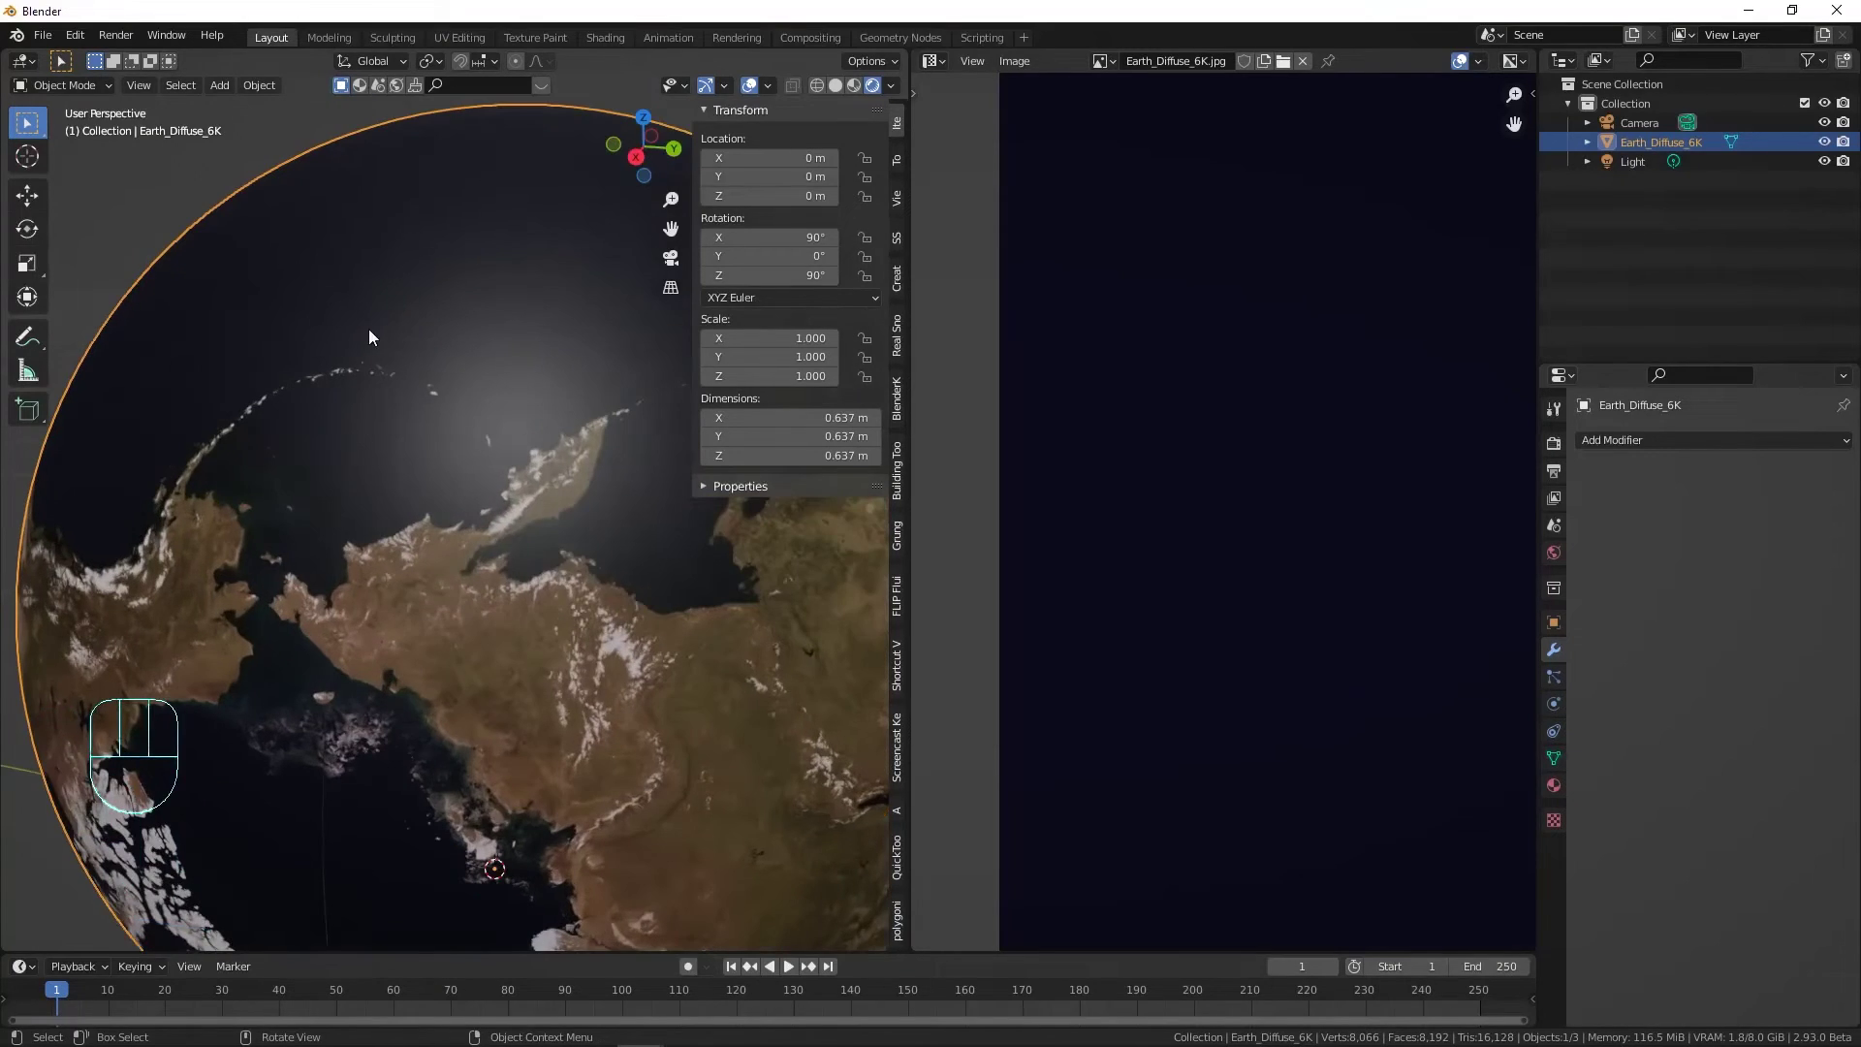
Step: Rescale the UVs along X again and inspect the seam on the globe
{"action": "key", "text": "Tab"}
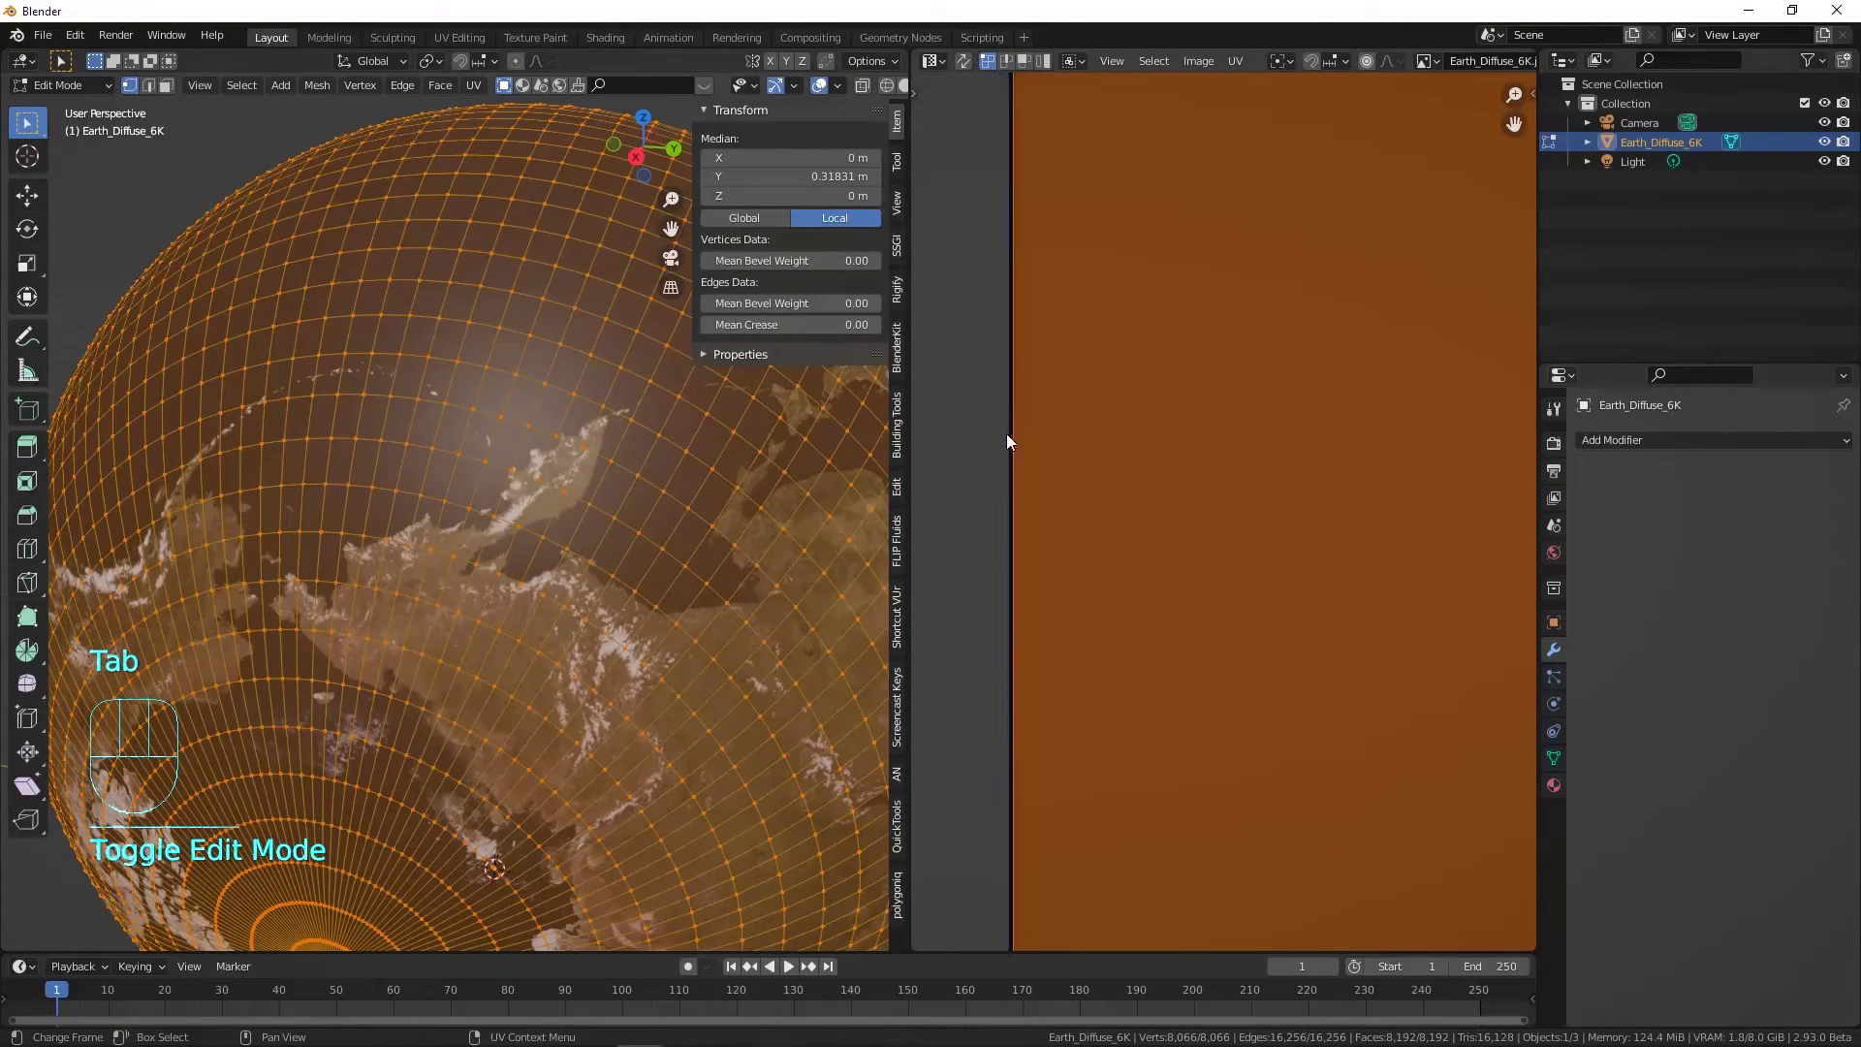
{"action": "key", "text": "s"}
{"action": "left_click", "coordinate": [1105, 442]}
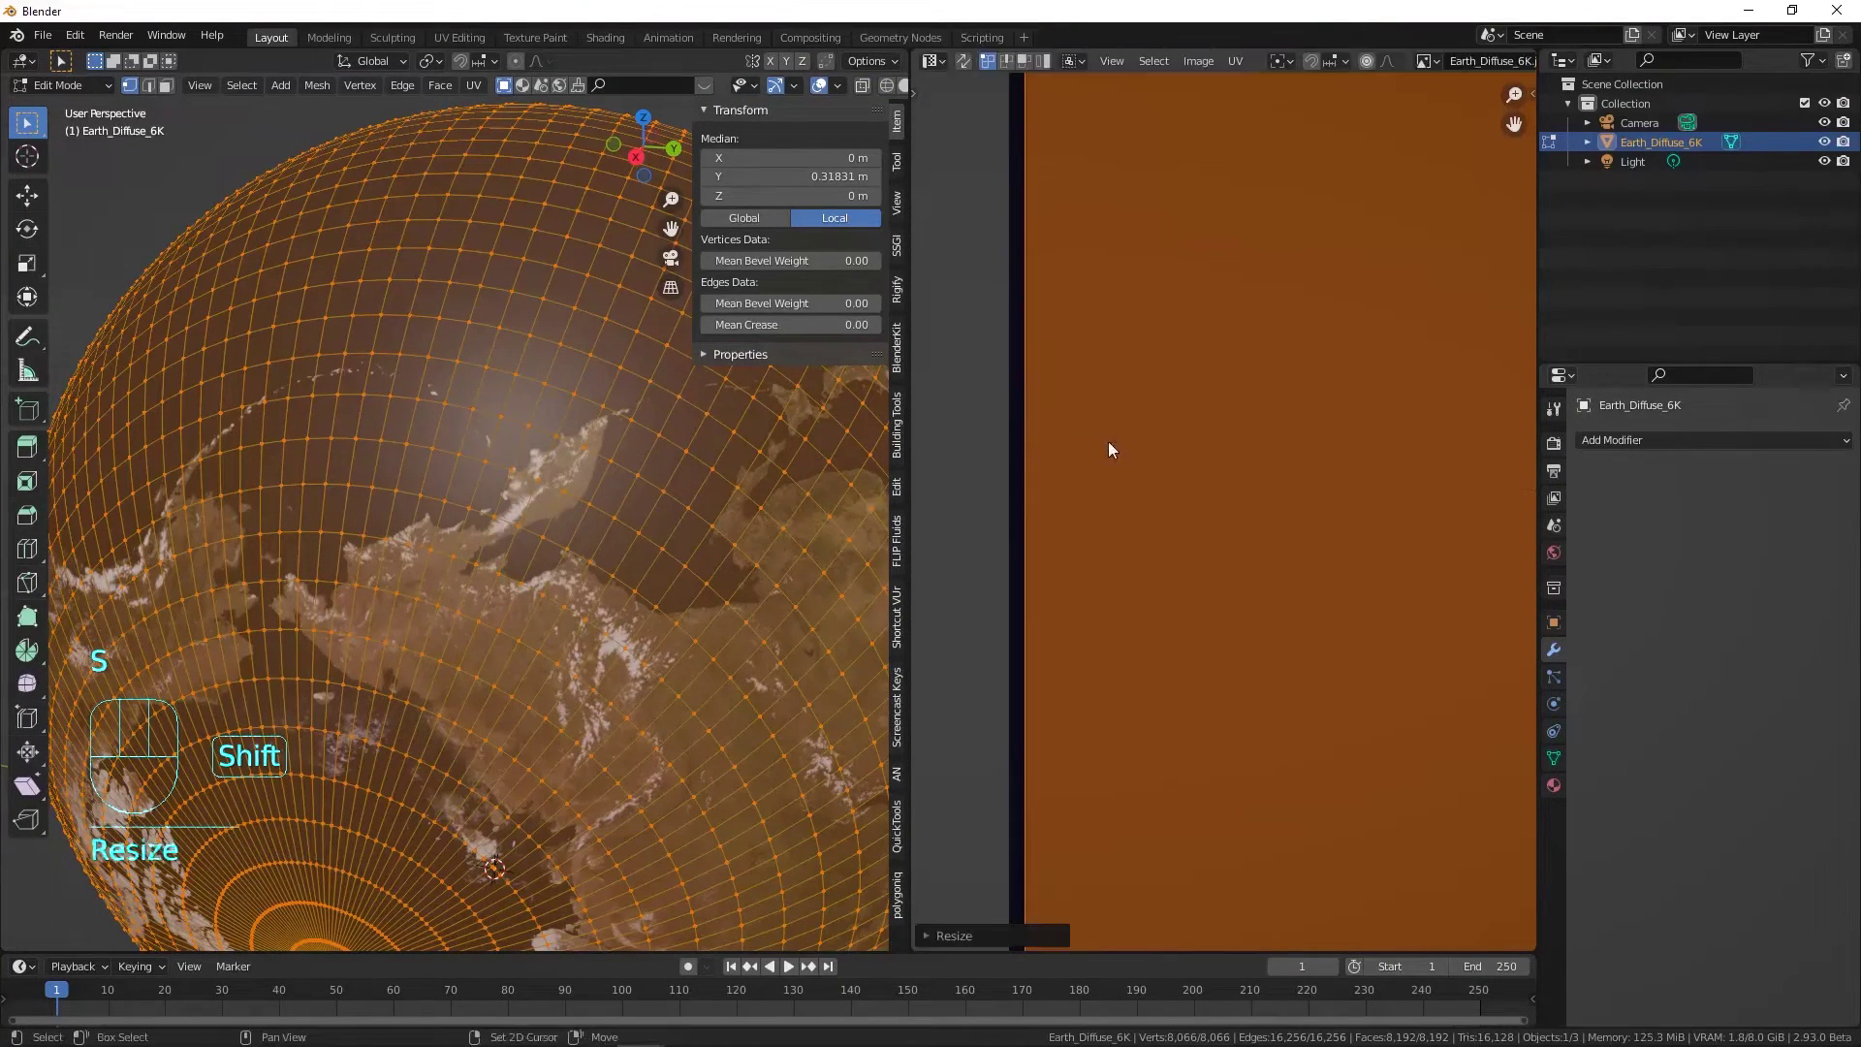
{"action": "key", "text": "Tab"}
{"action": "middle_click_drag", "start_coordinate": [527, 304], "coordinate": [415, 288]}
{"action": "scroll", "coordinate": [398, 465], "scroll_direction": "up", "scroll_amount": 6}
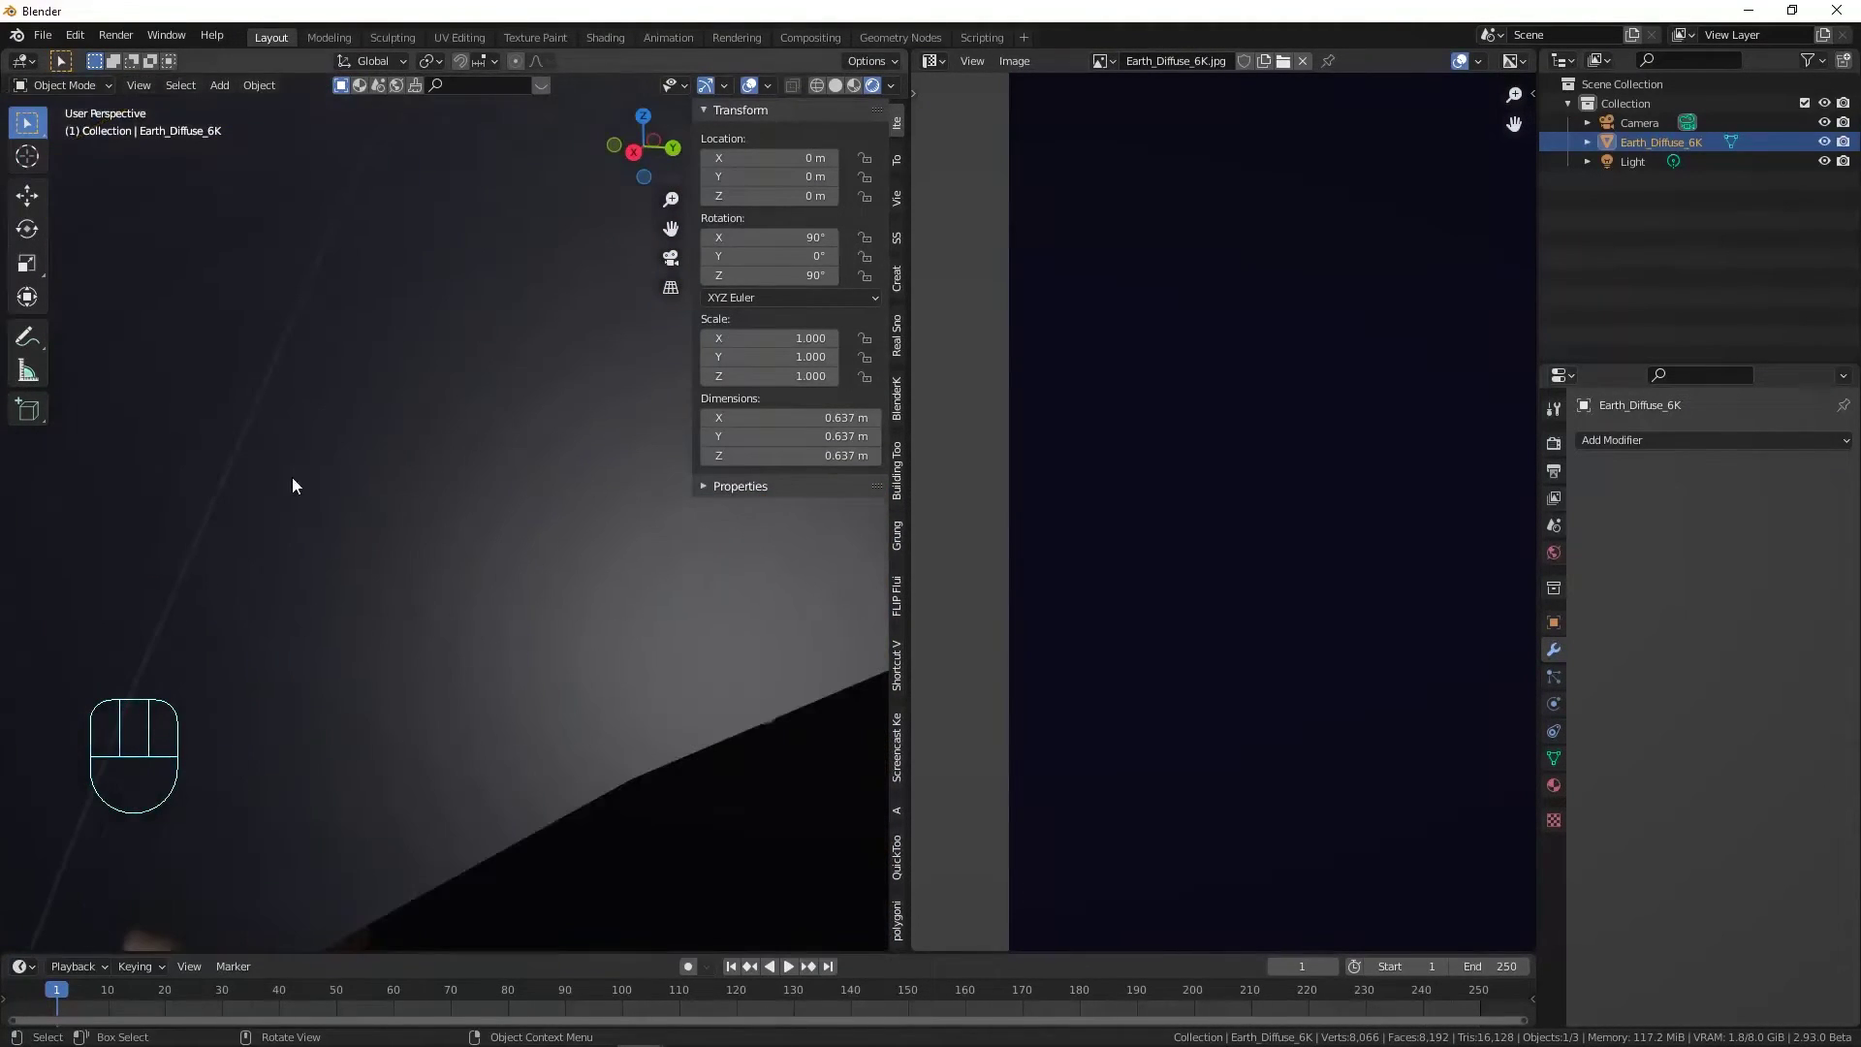
Step: Adjust the UV X scale once more and confirm the texture seam has disappeared
{"action": "key", "text": "Tab"}
{"action": "key", "text": "s"}
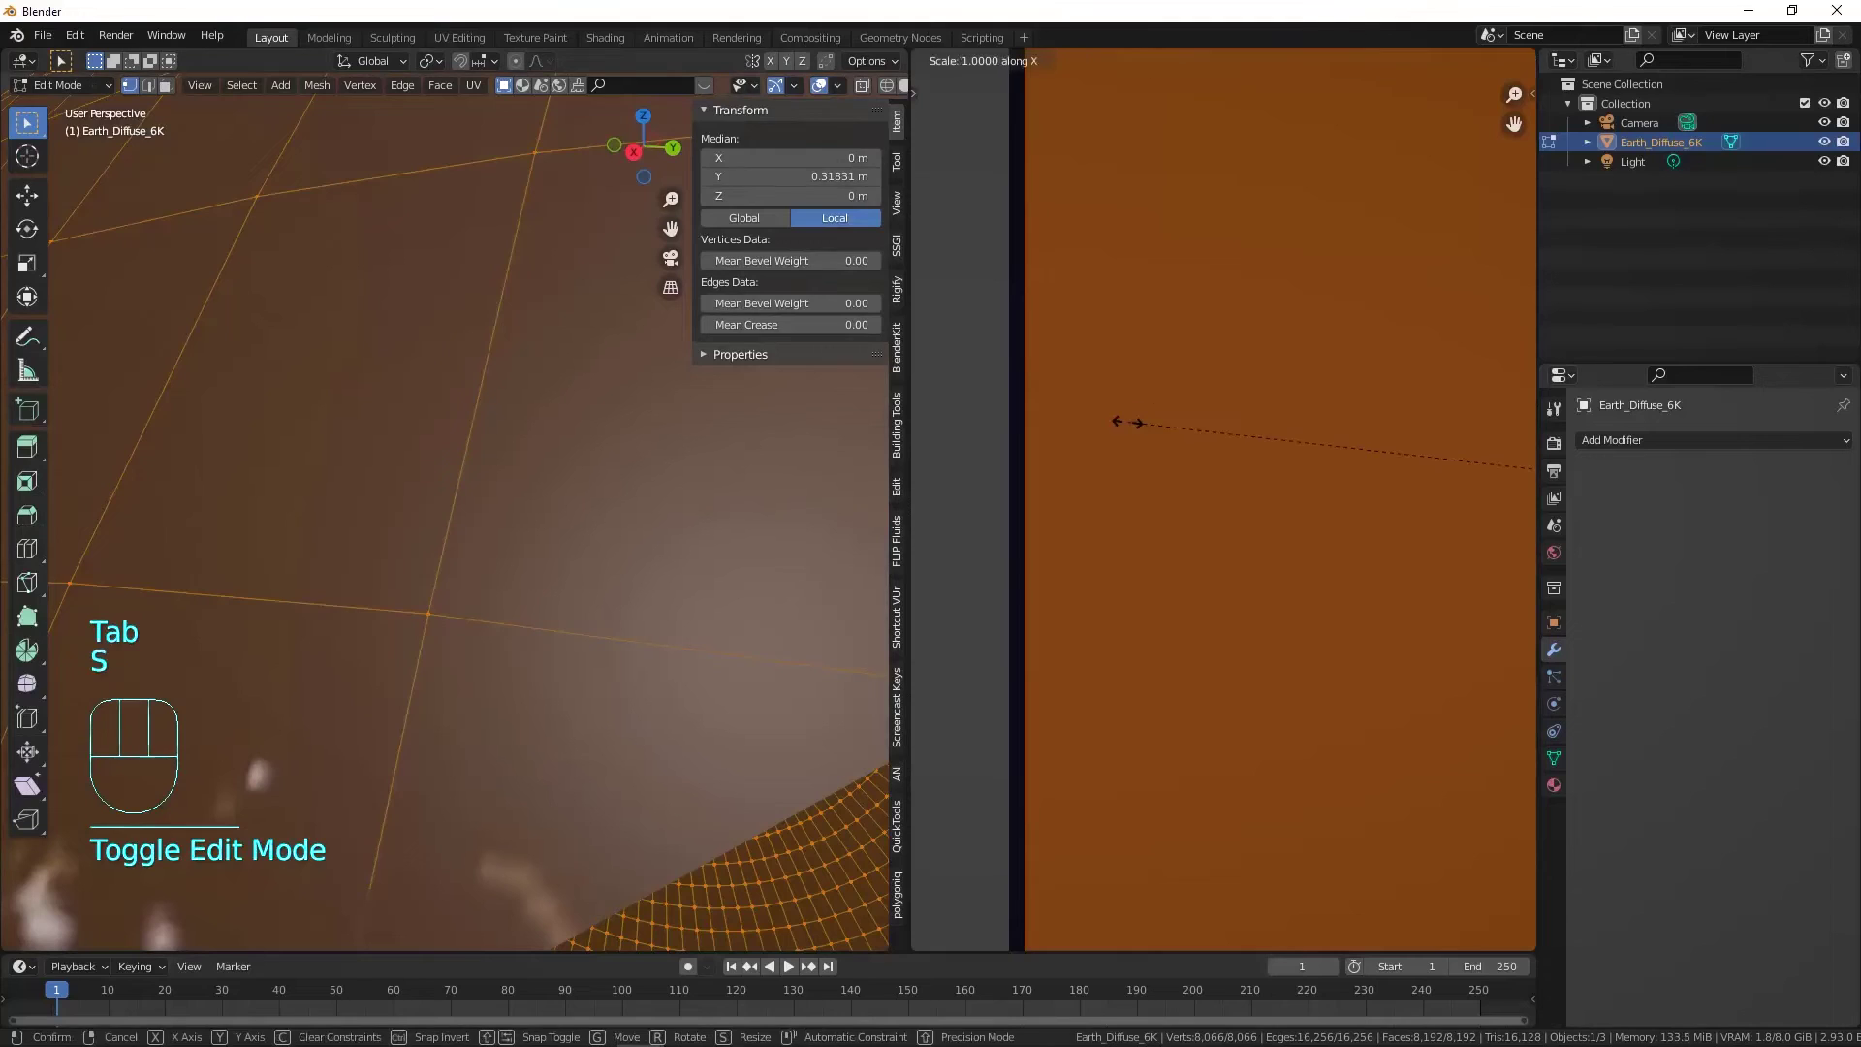
{"action": "left_click", "coordinate": [1192, 415]}
{"action": "key", "text": "Tab"}
{"action": "scroll", "coordinate": [591, 528], "scroll_direction": "down", "scroll_amount": 5}
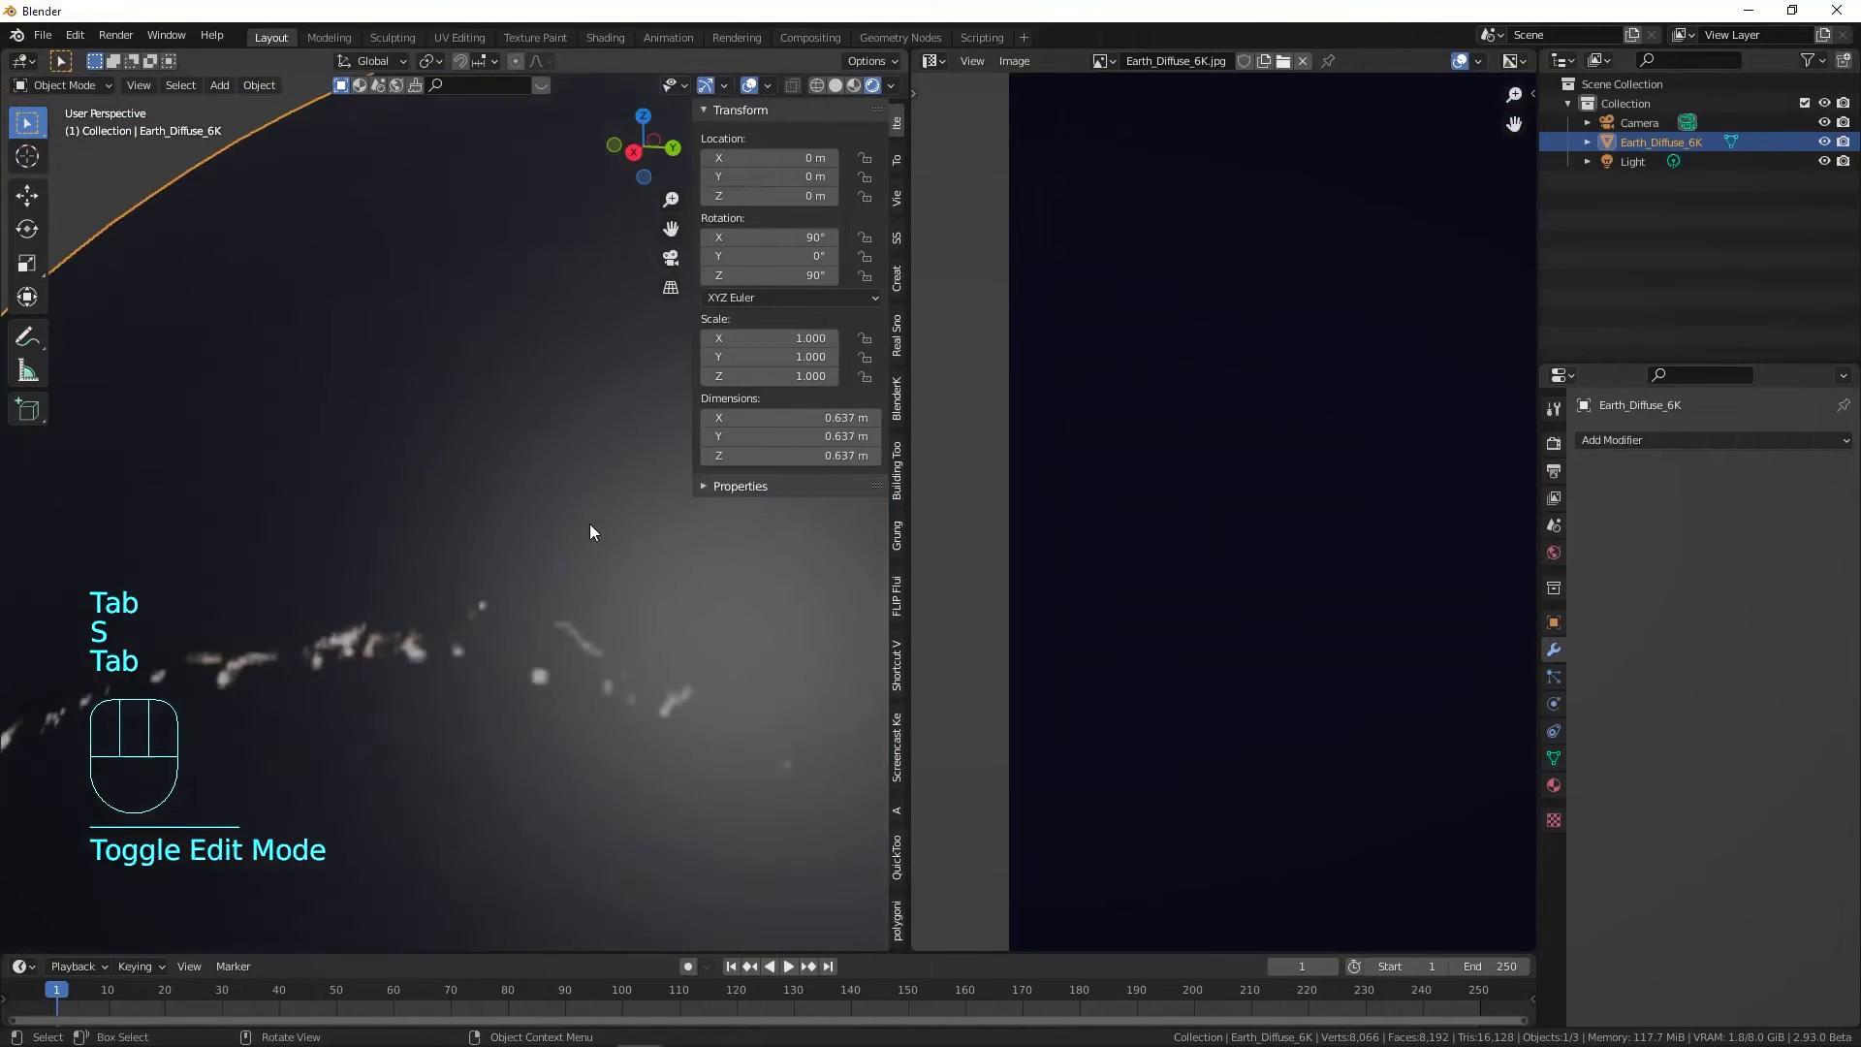
{"action": "scroll", "coordinate": [398, 436], "scroll_direction": "up", "scroll_amount": 3}
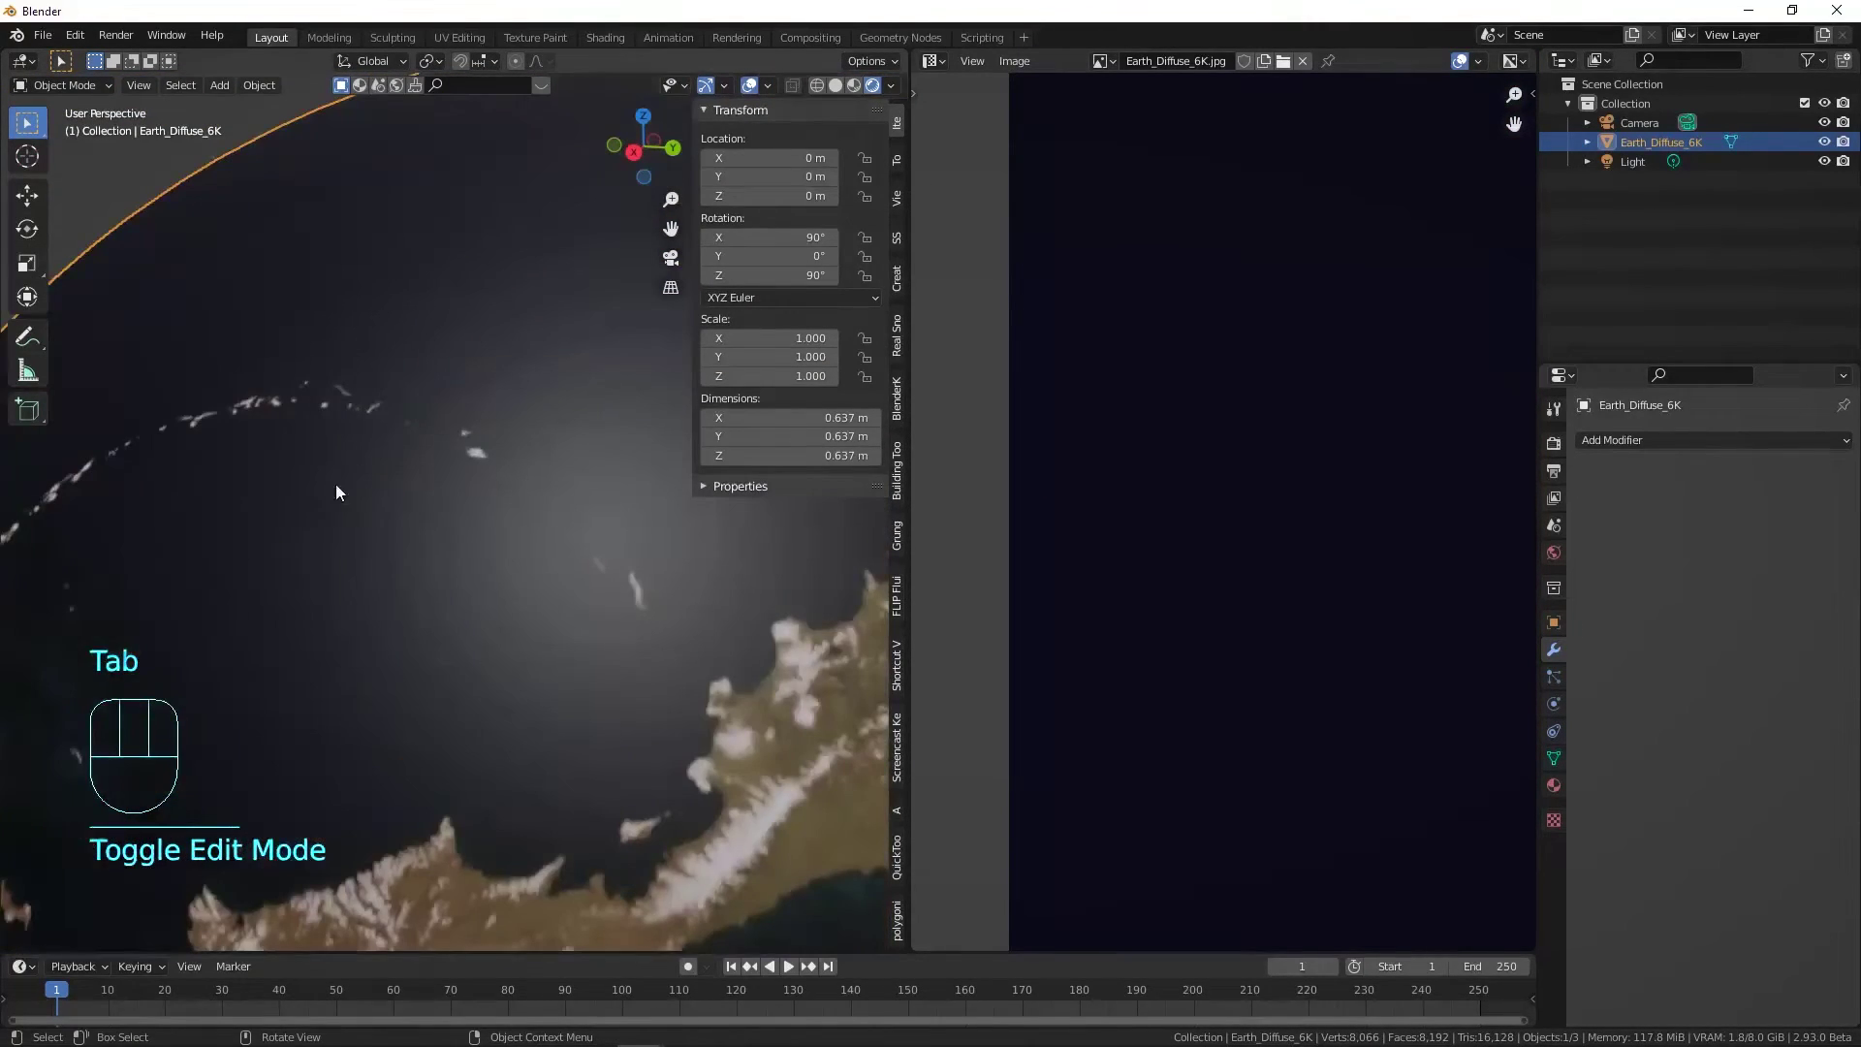
{"action": "middle_click_drag", "start_coordinate": [409, 488], "coordinate": [568, 488]}
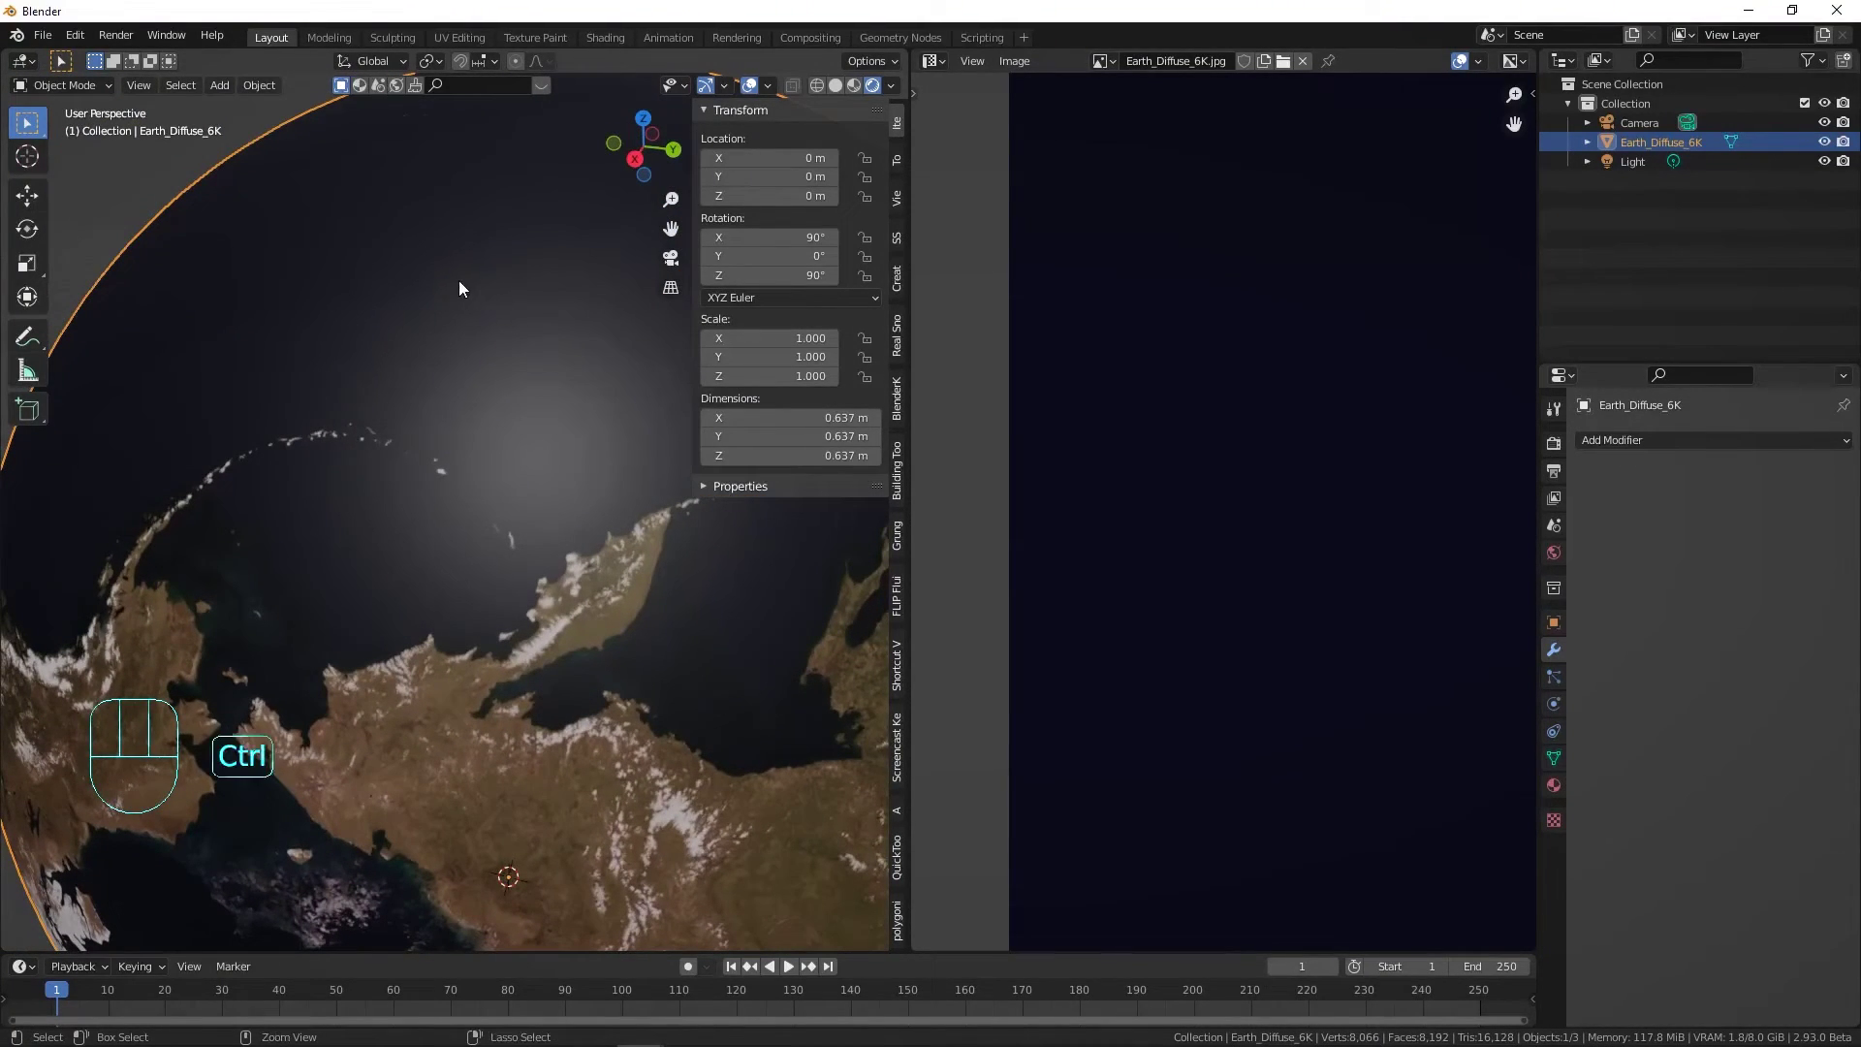
Step: Save the scene as iNTROTOANIMATION.blend
{"action": "key", "text": "ctrl+s"}
{"action": "left_click", "coordinate": [783, 742]}
{"action": "type", "text": "iNTROTOANIMATION"}
{"action": "key", "text": "Return"}
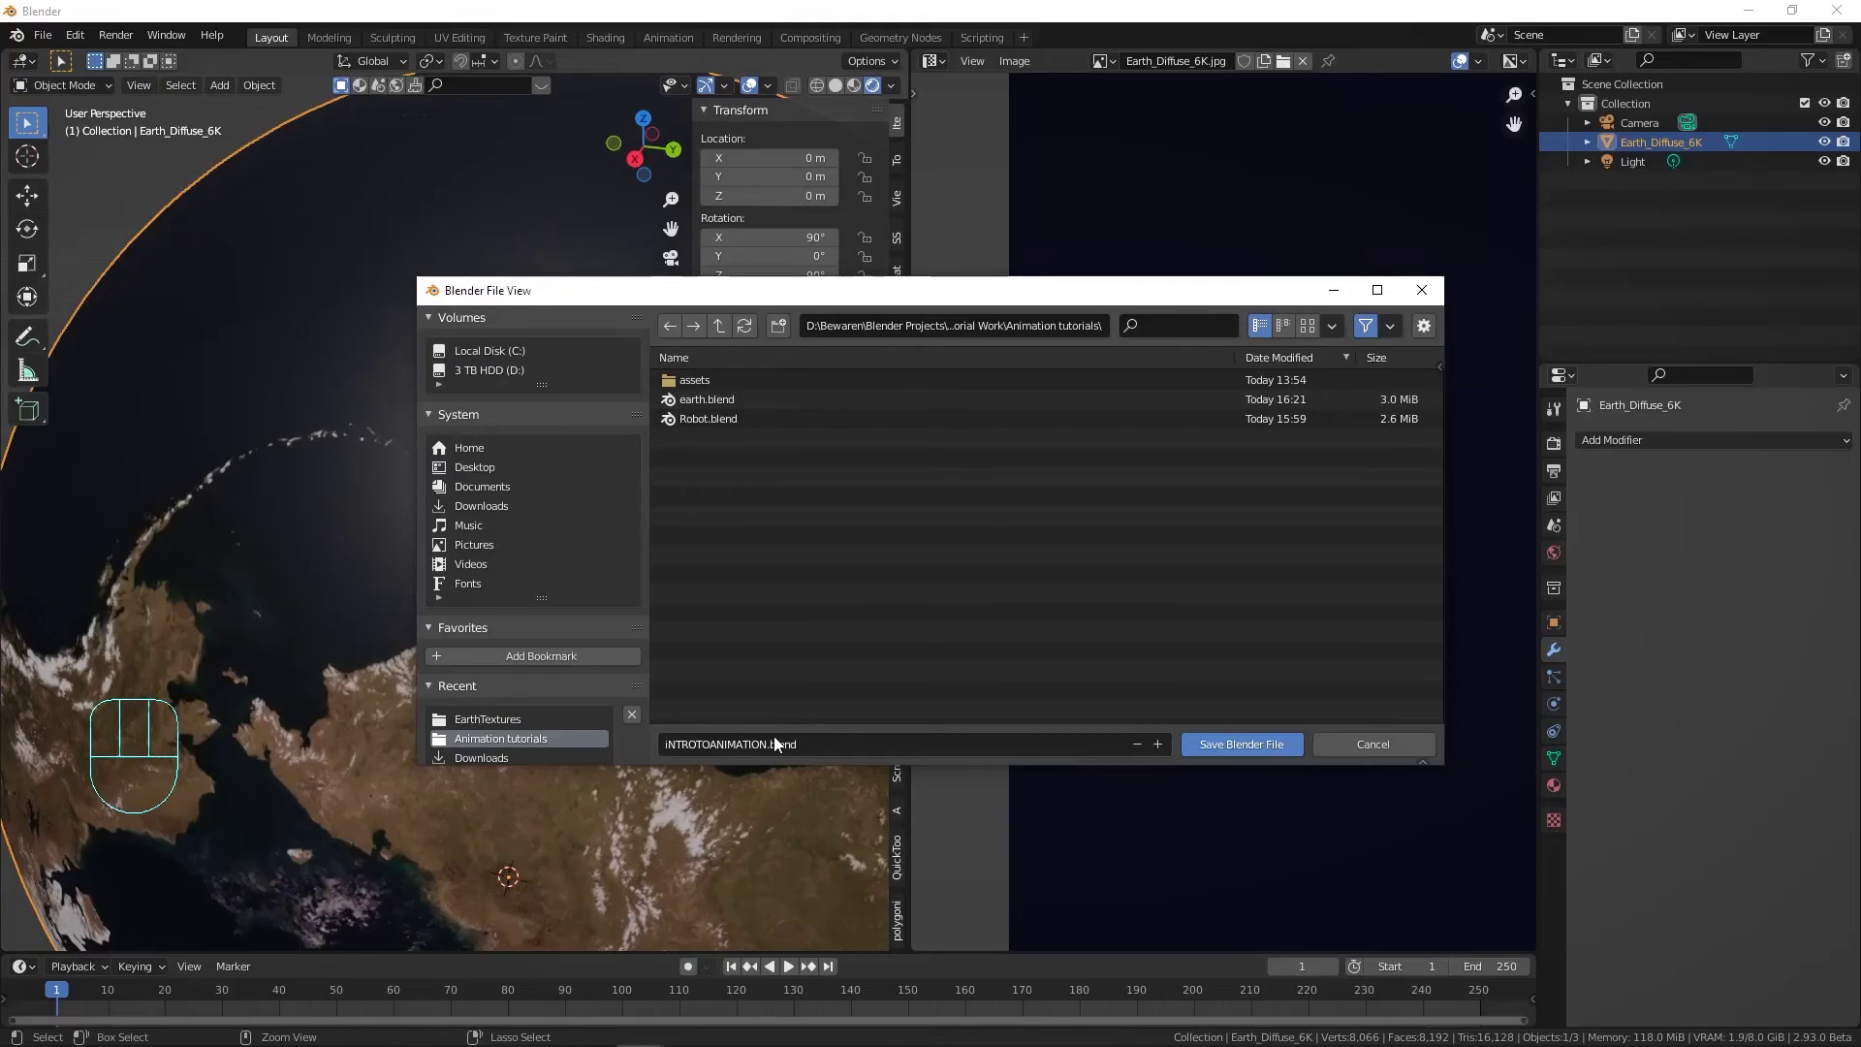
{"action": "left_click", "coordinate": [1207, 744]}
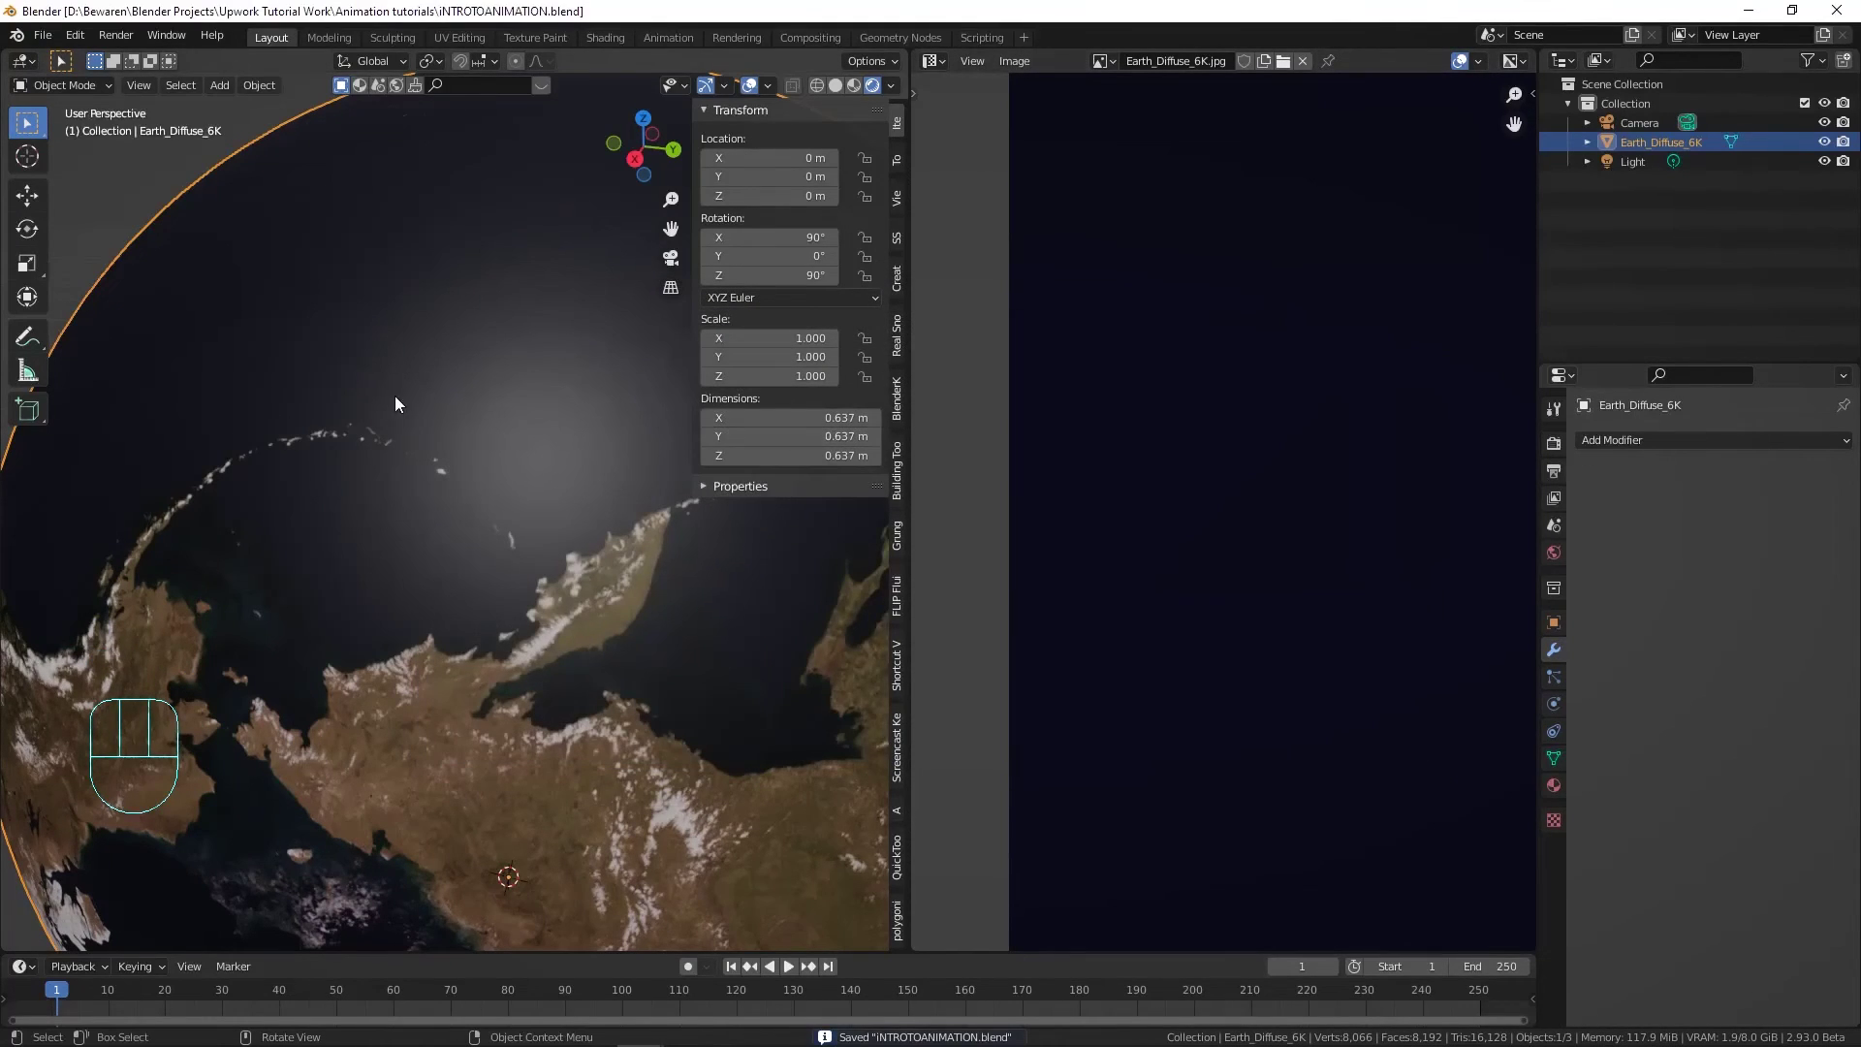